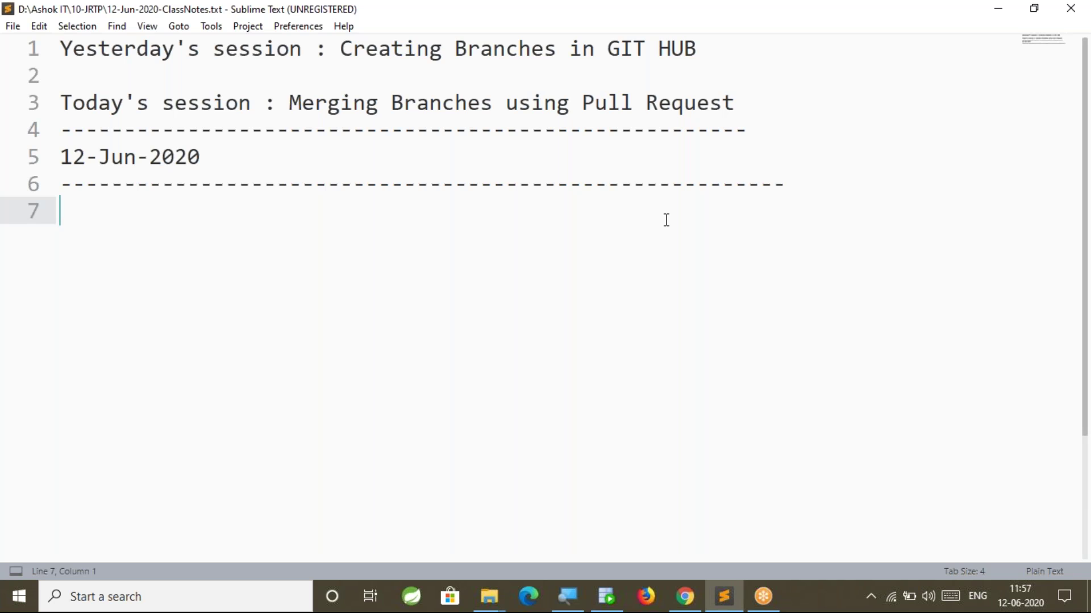
Note that a GitHub repository gets a master branch by default.
type("-> When we create Git repository in GIT hub we will getmas")
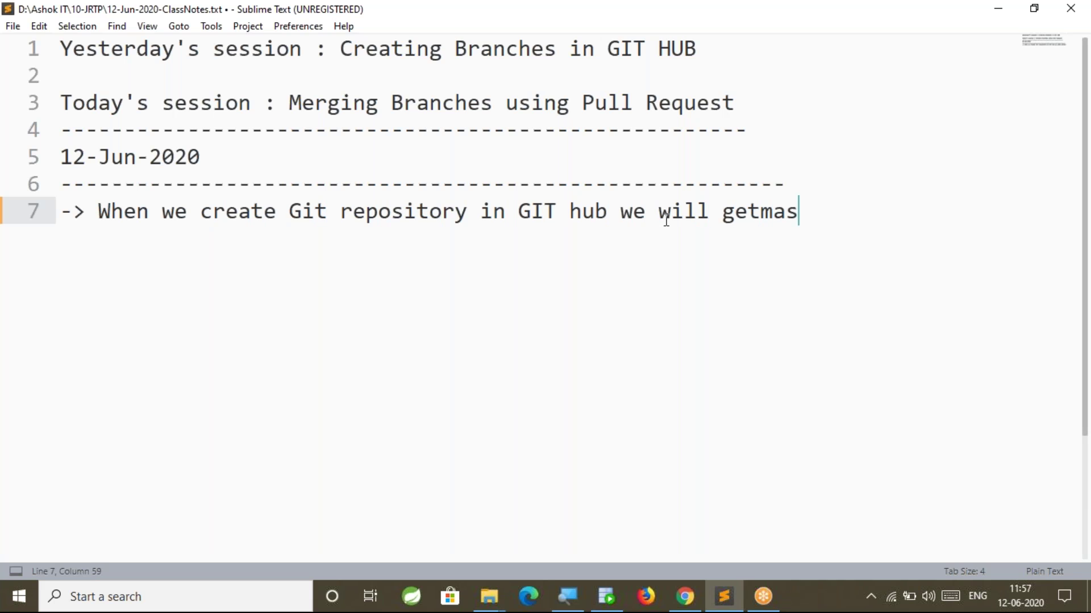
key("BackSpace")
key("BackSpace")
key("BackSpace")
type("master br")
key("BackSpace")
type("branch by default")
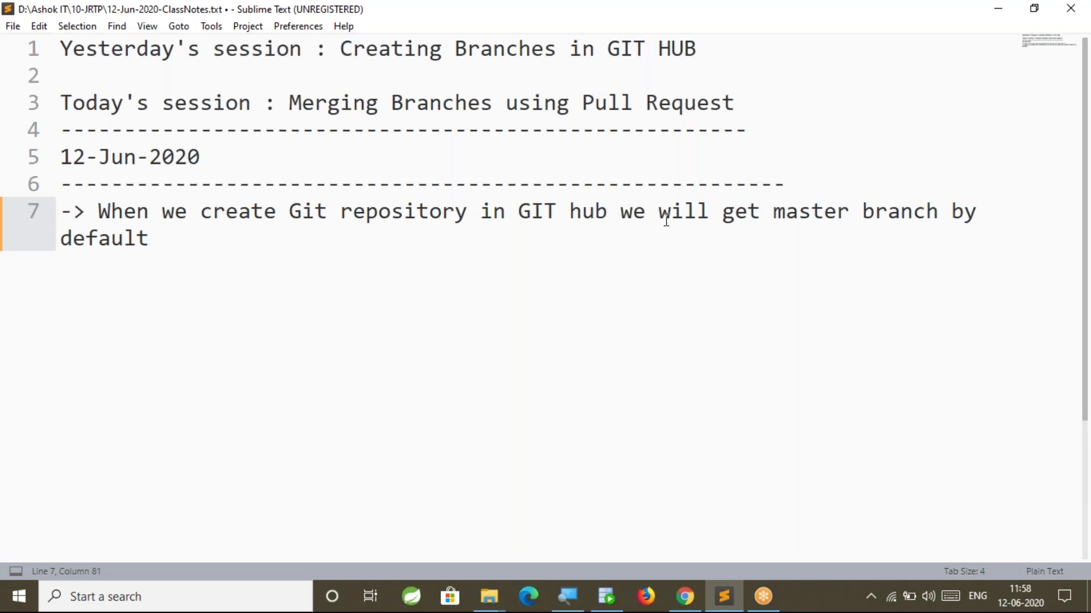
key("Return")
key("Return")
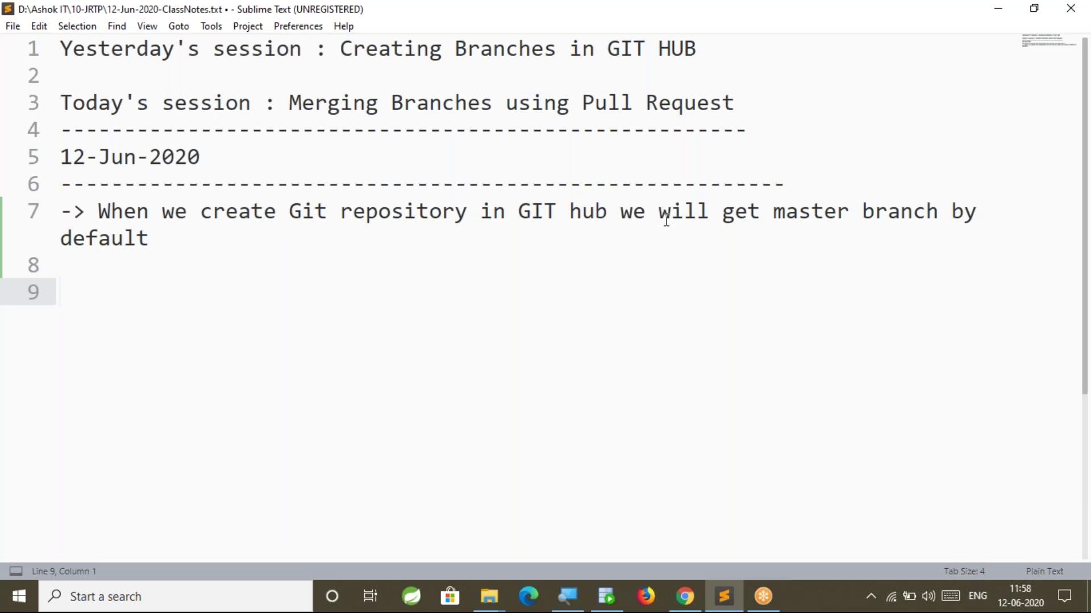
Add the note that parallel development needs branches in the git repository.
type("-> To support parallel development we need to hv")
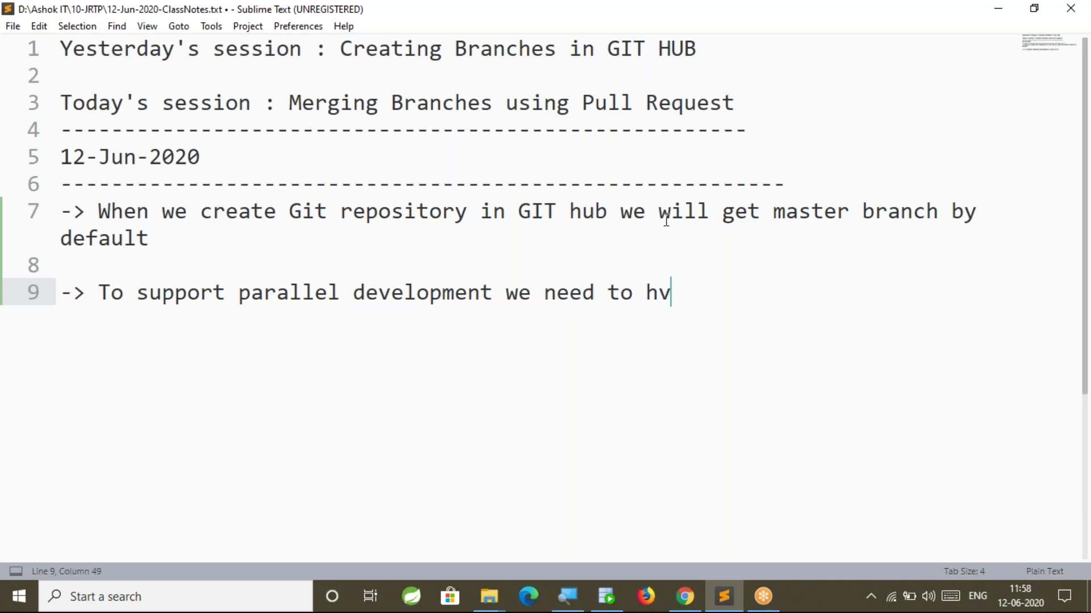
key("BackSpace")
type("ave branhc")
key("BackSpace")
key("BackSpace")
type("ches in git repositor")
Add 'Generally in realtime we will create several branches like below' and start an indented 'master ( default' entry.
key("BackSpace")
type("ry")
key("Return")
key("Return")
type("-> Generaly")
key("BackSpace")
key("BackSpace")
type("ly in realtime we will create several bra")
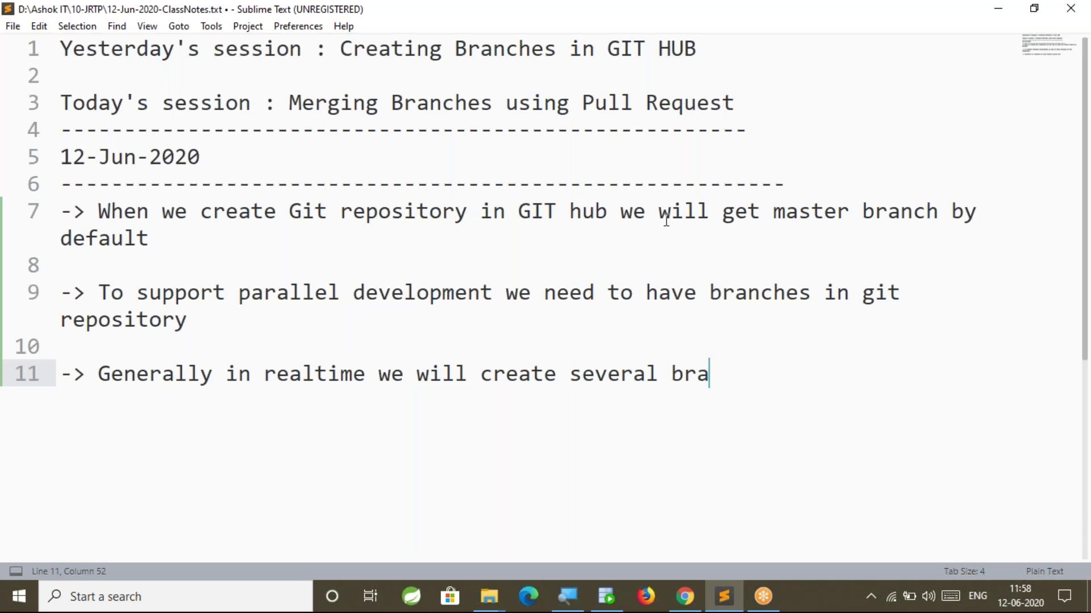
type("nches like be")
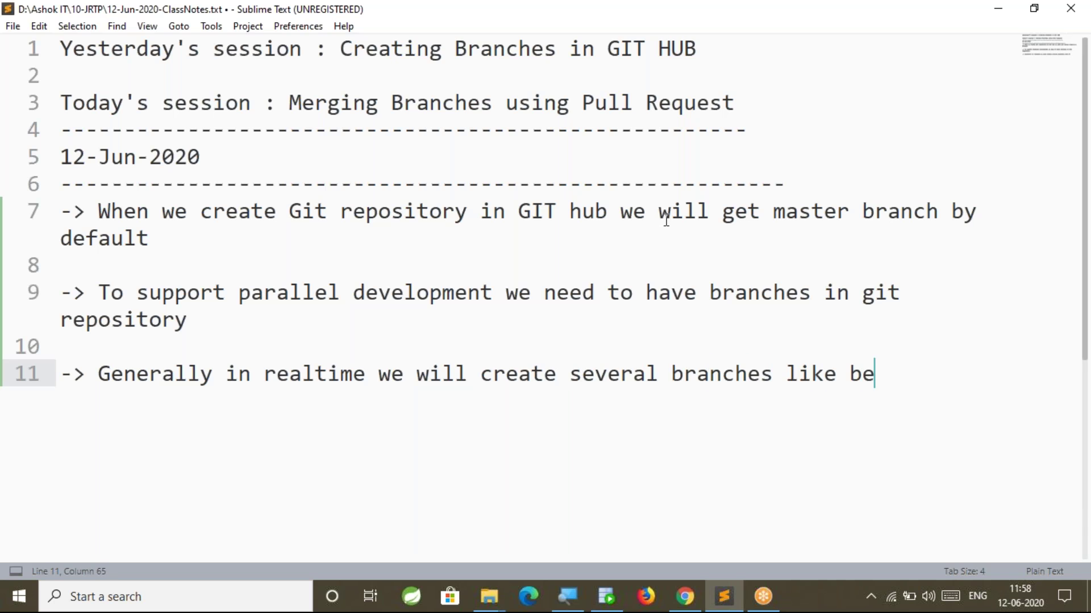
type("low")
key("Return")
key("Return")
key("Tab")
key("Tab")
key("Tab")
key("Tab")
type("master ( defualt")
key("BackSpace")
key("BackSpace")
key("BackSpace")
key("BackSpace")
Finish 'master ( default' and add develop, feature, QA, UAT and release as indented entries.
type("ault")
key("Return")
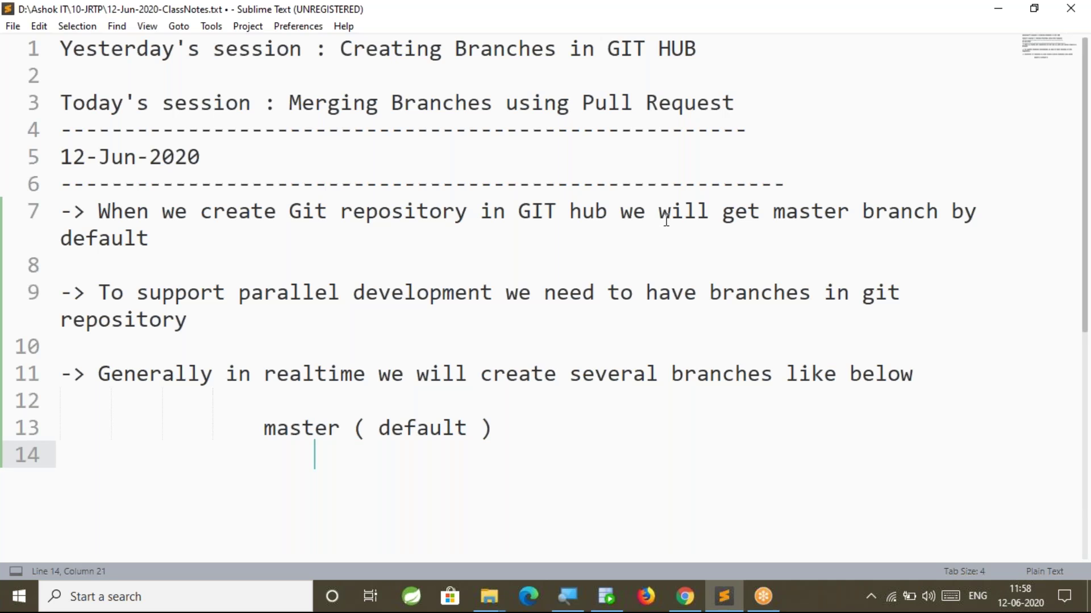
type("develop")
key("Return")
type("featur")
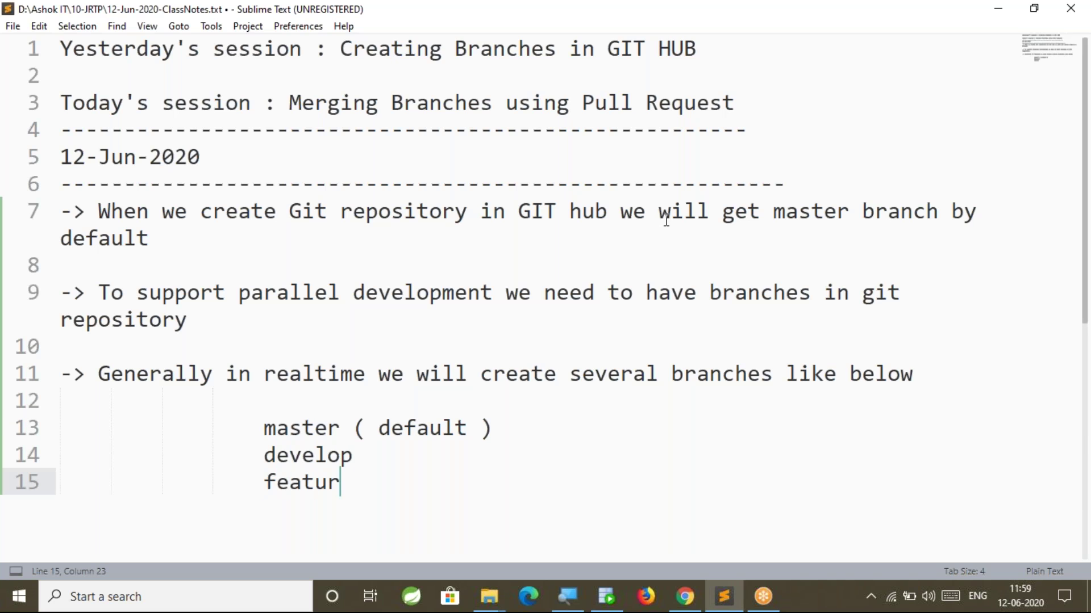
type("e")
key("Return")
type("d")
key("BackSpace")
type("QA")
key("Return")
type("UA")
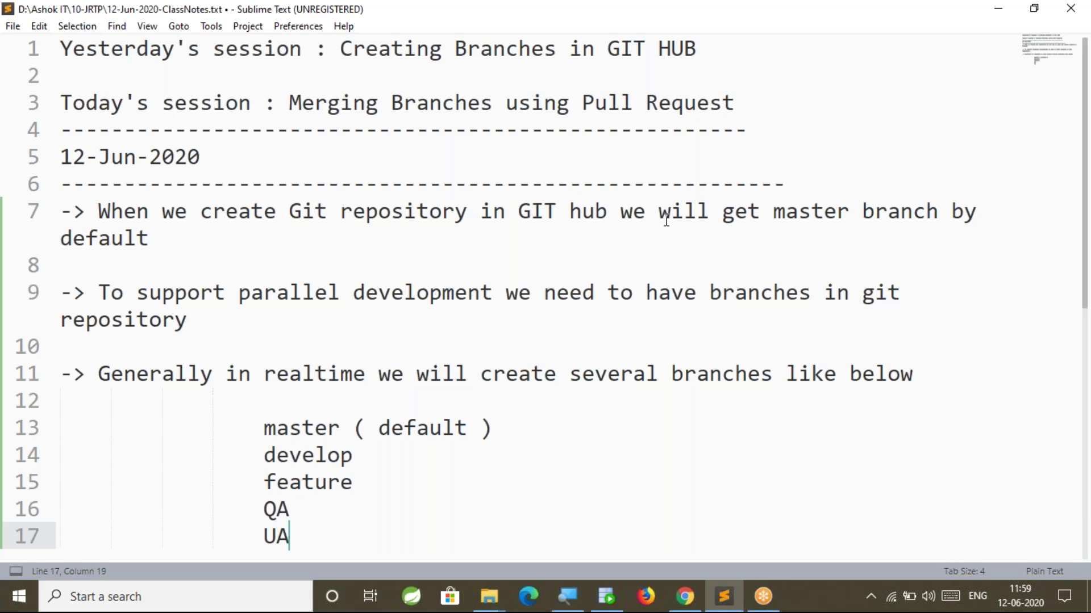
type("T")
key("Return")
type("rel")
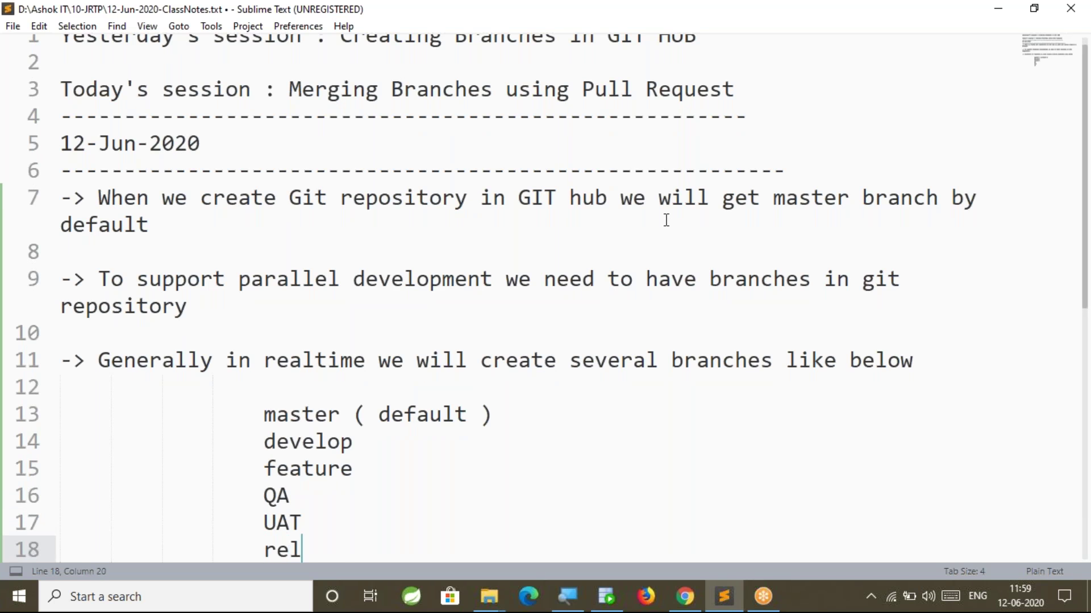
type("ease")
scroll(666, 216, "down", 1)
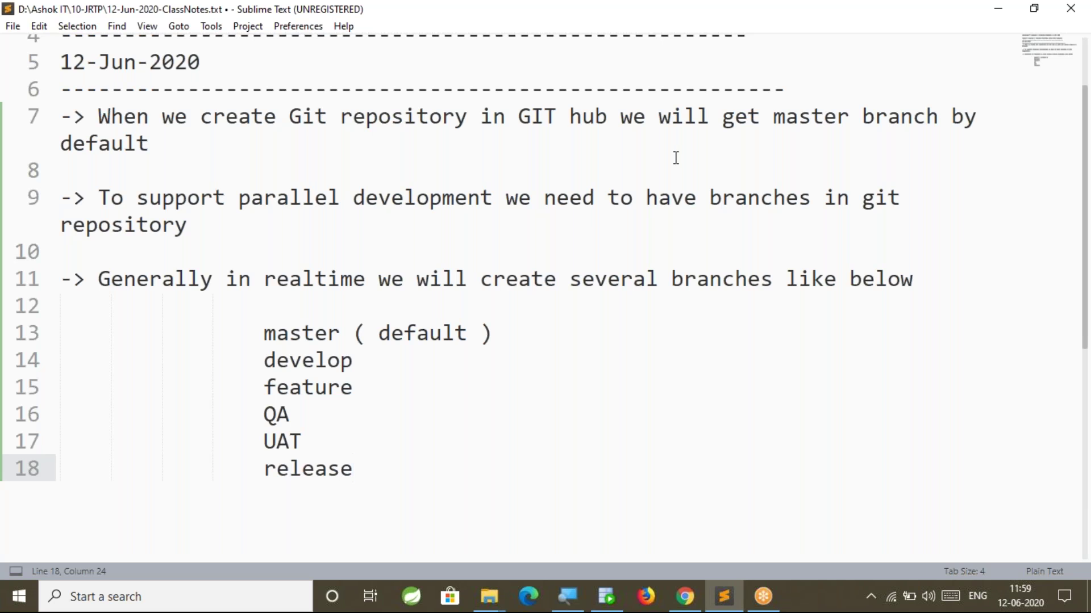
Return to the Springboot-web-app GitHub page on master and review its branch list.
left_click(685, 597)
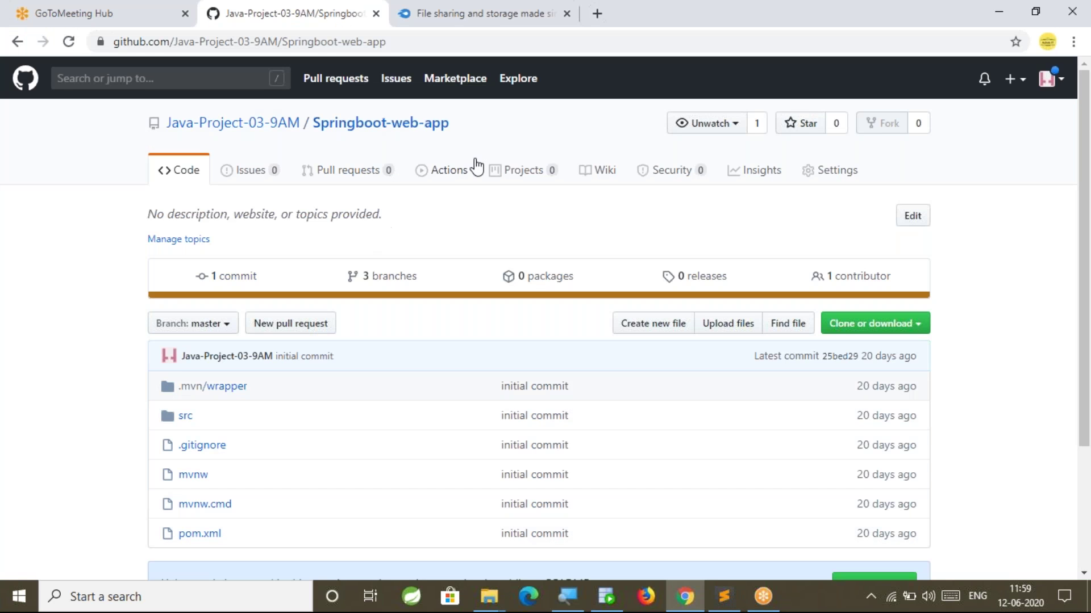
left_click_drag(496, 130, 320, 128)
left_click(56, 299)
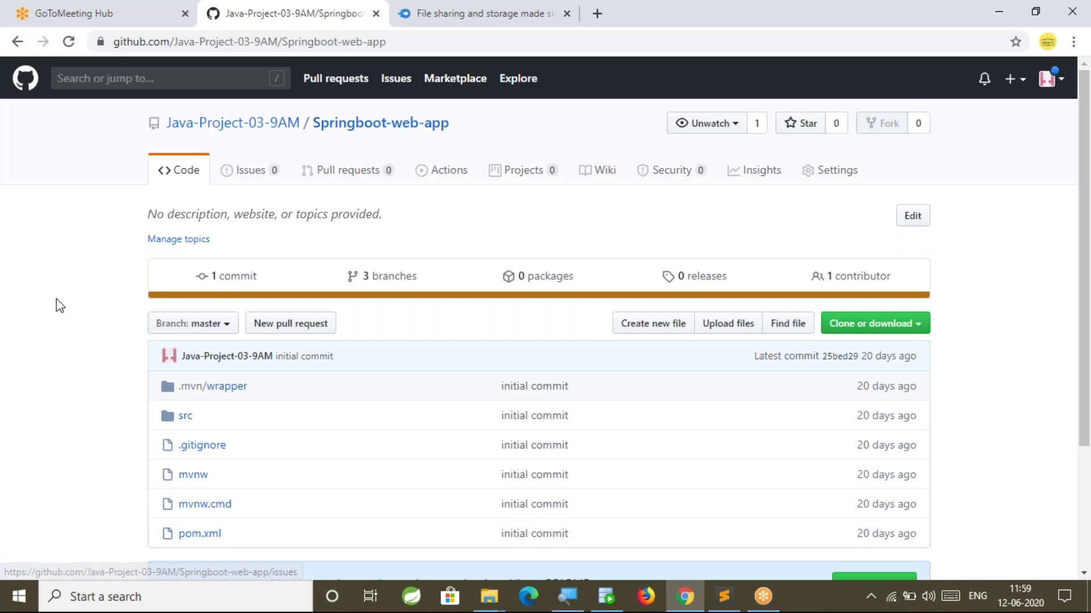
scroll(78, 364, "down", 1)
scroll(78, 365, "down", 2)
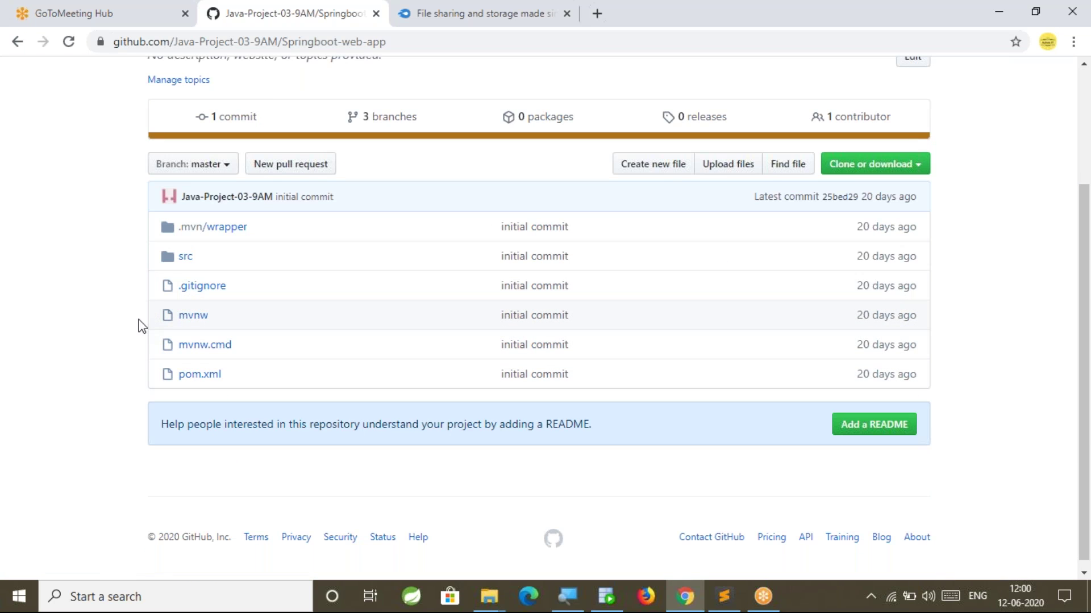
left_click(174, 165)
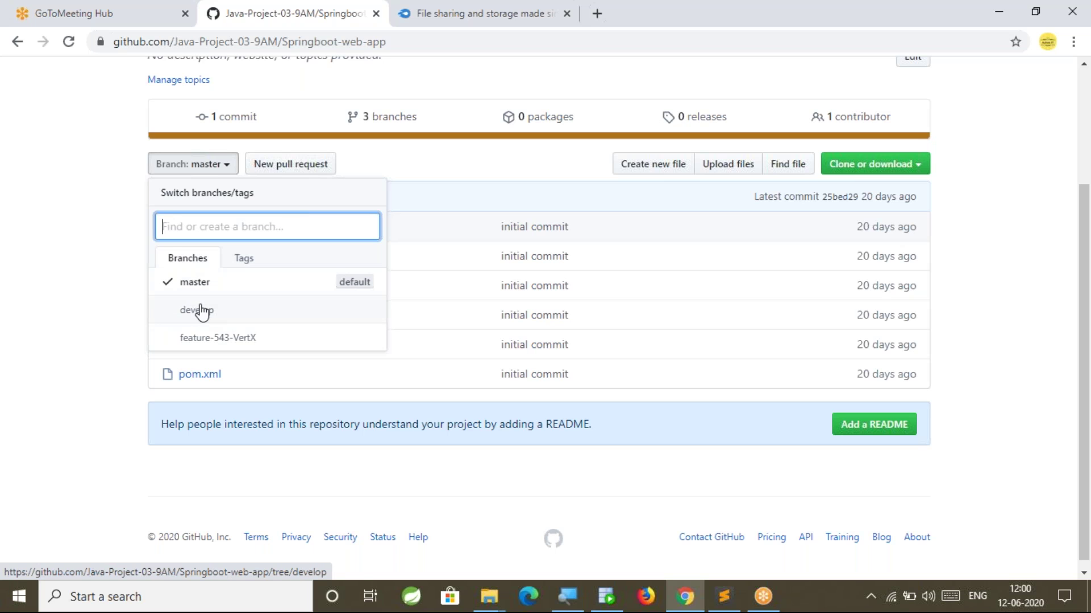
left_click(130, 347)
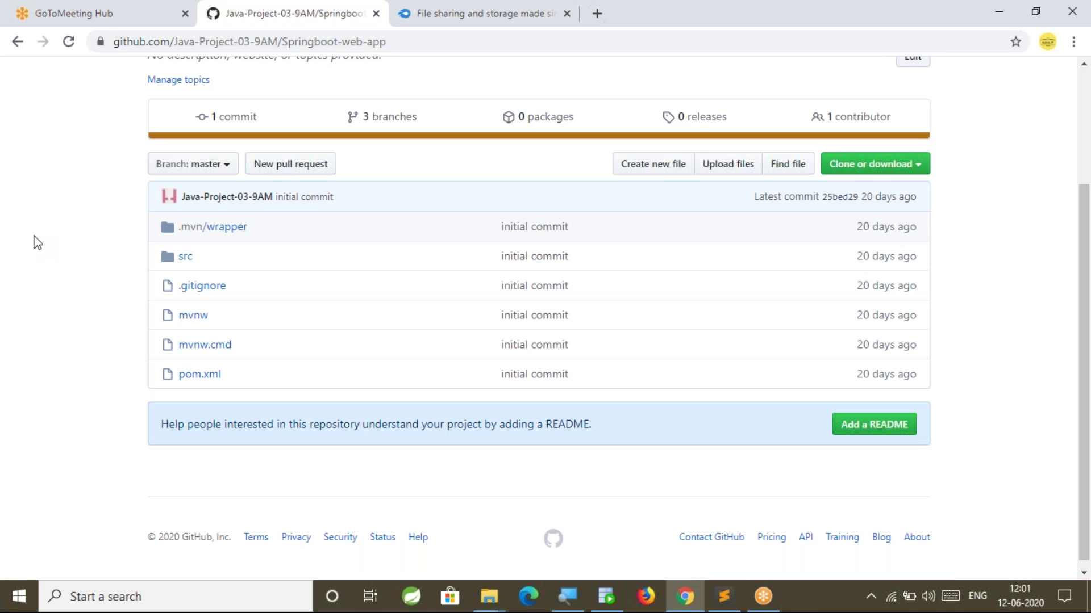
Create a feature-200 branch from master in the repository's branch dropdown.
left_click(179, 169)
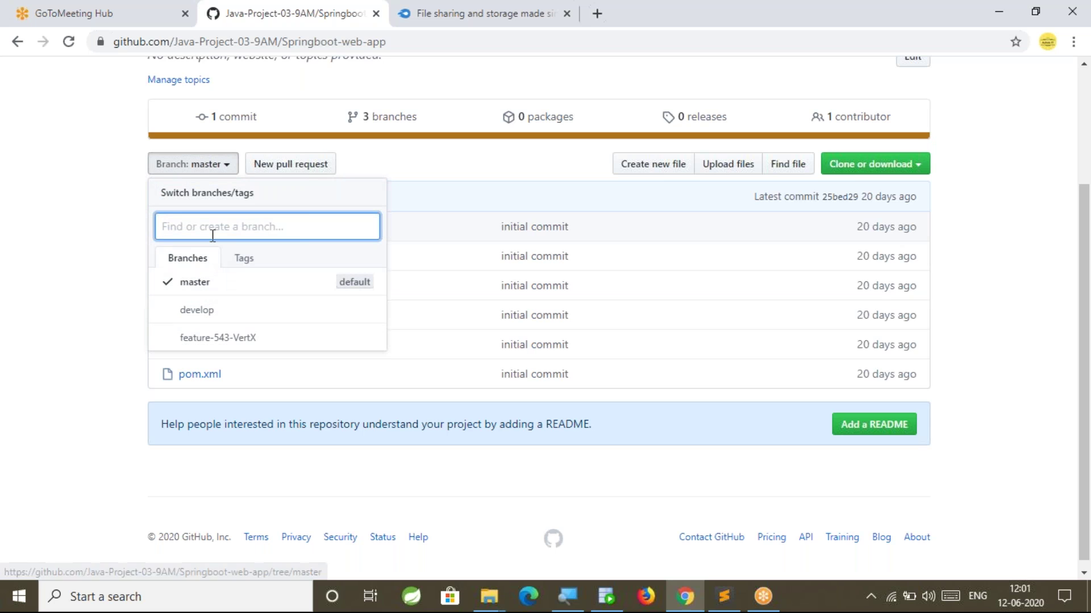
type("featur")
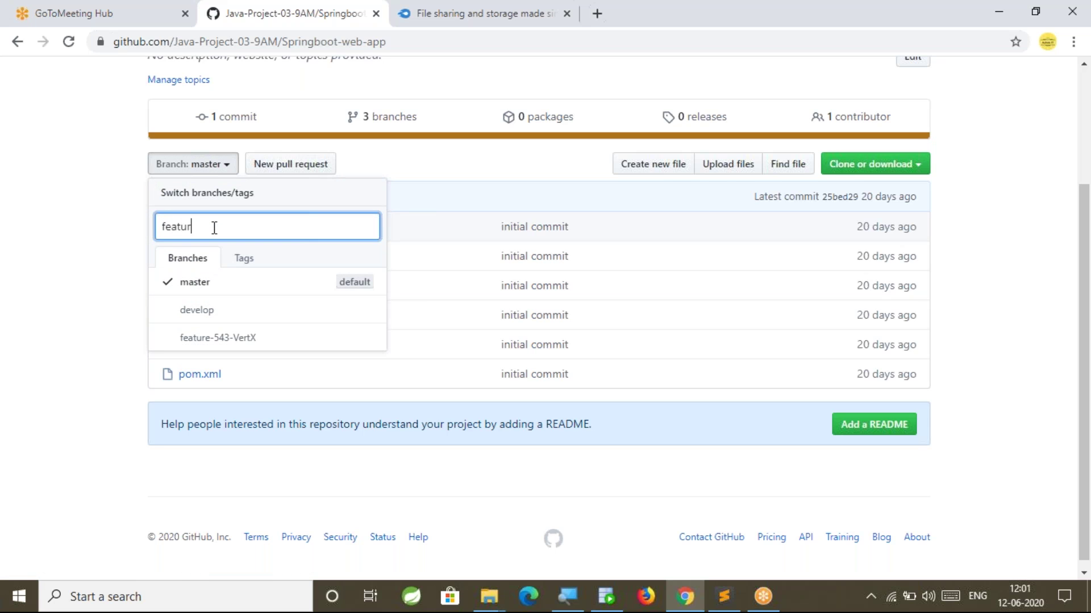
type("e-")
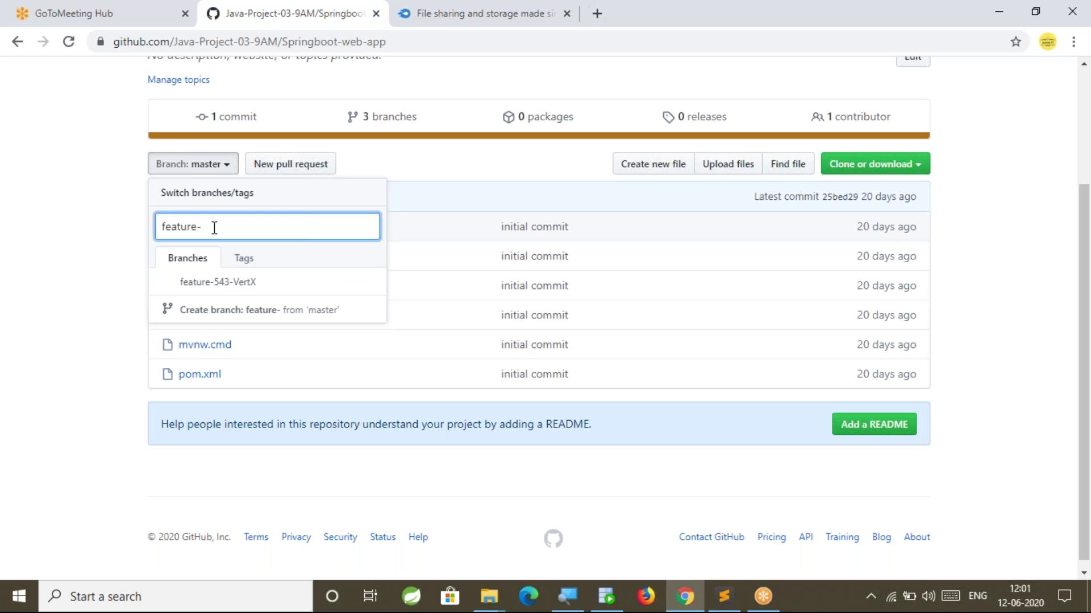
type("200")
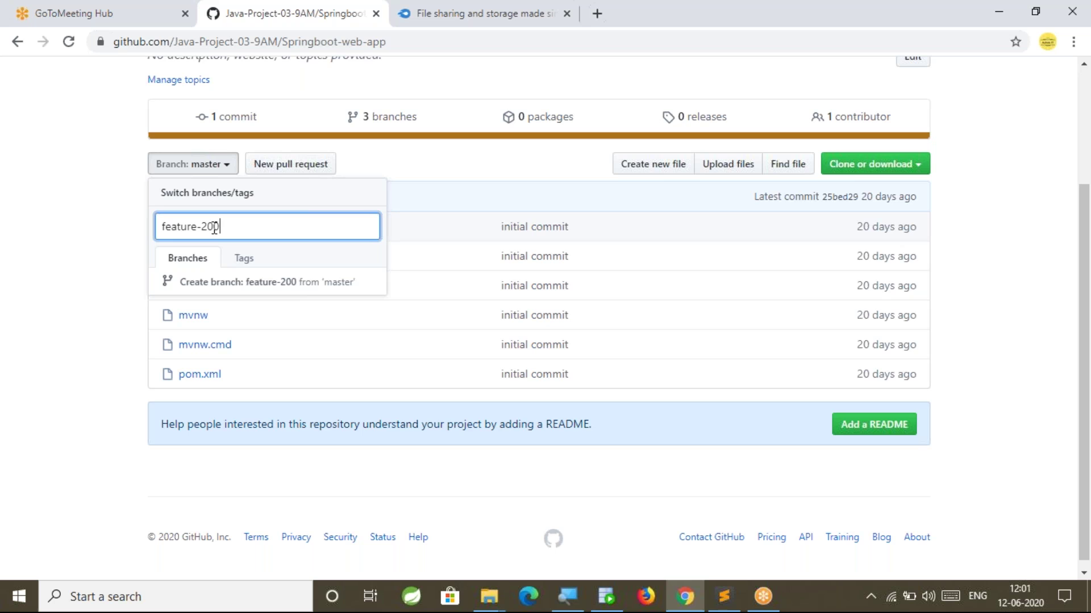
left_click(261, 289)
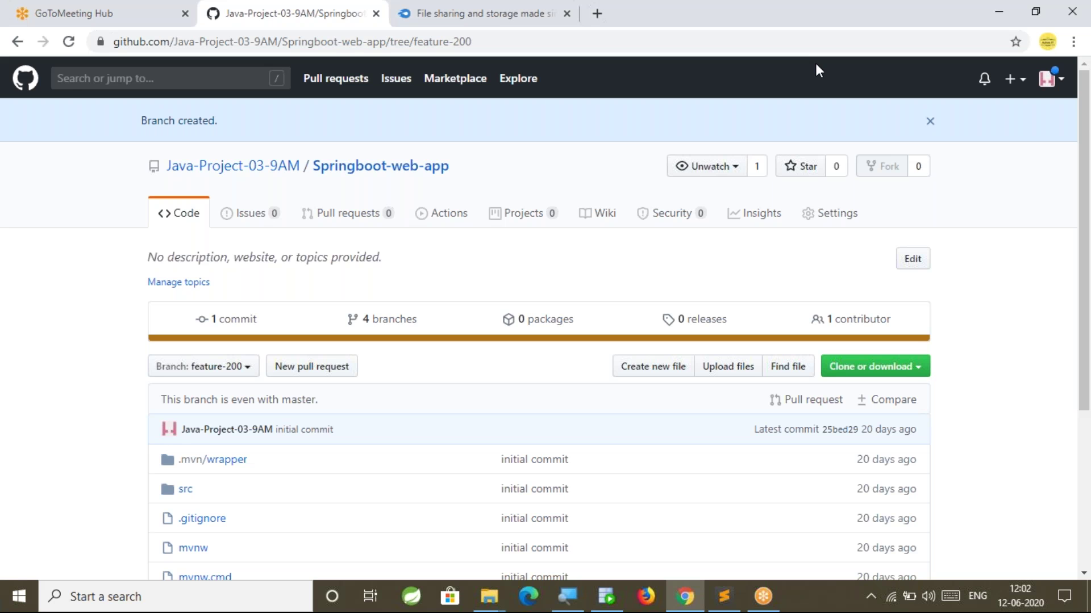
left_click(721, 596)
Add the note 'In GIT Hub account we can create branches in repository'.
scroll(603, 506, "down", 3)
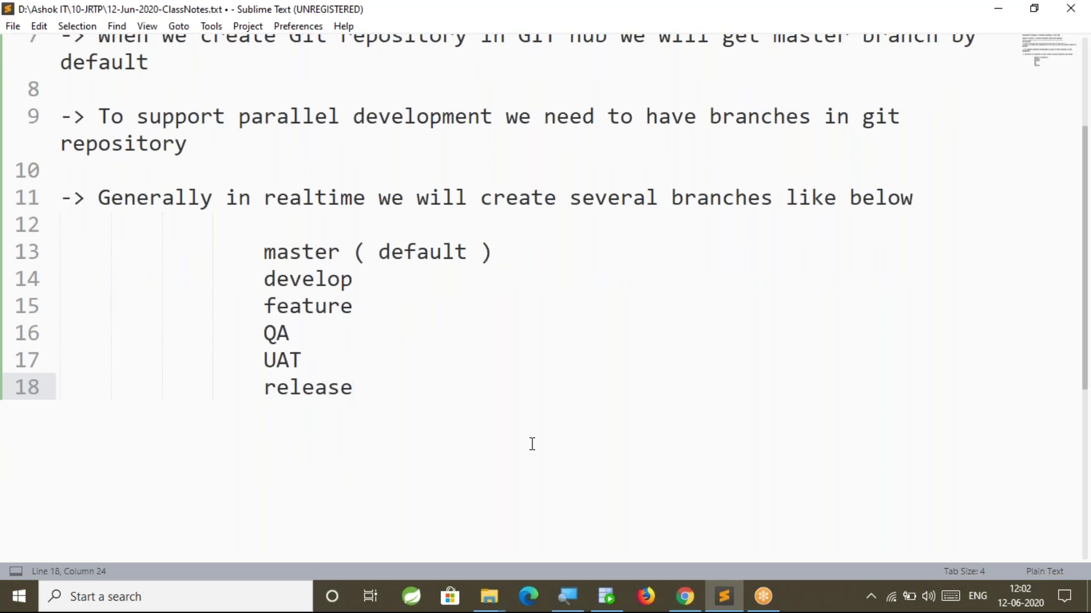
key("Return")
key("Return")
key("BackSpace")
key("BackSpace")
key("BackSpace")
key("BackSpace")
type("-> In GIT Hub")
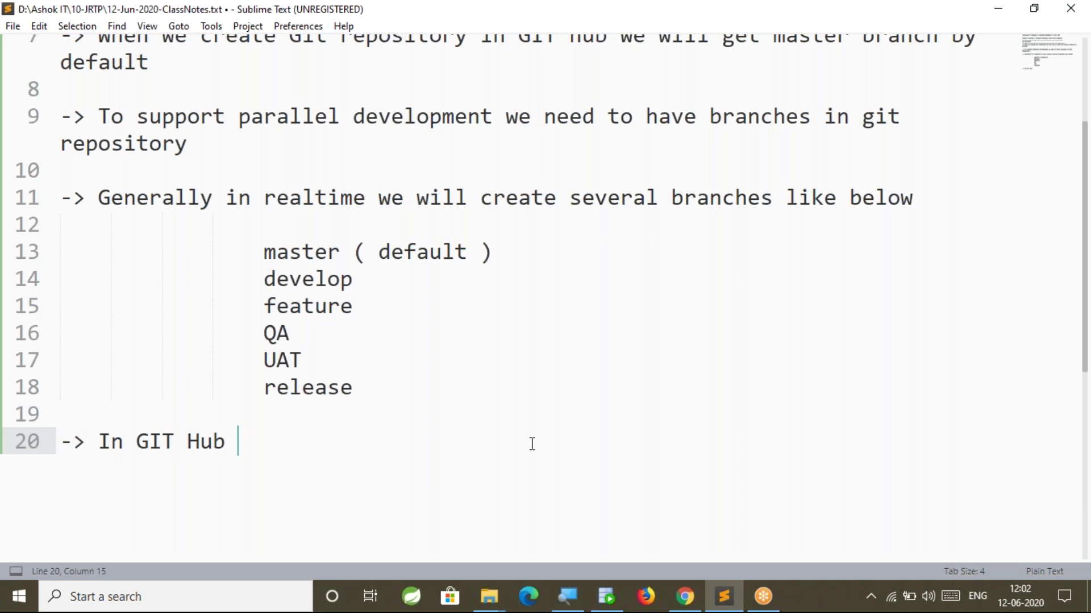
type(" account we can create reposit")
key("BackSpace")
key("BackSpace")
key("BackSpace")
key("BackSpace")
key("BackSpace")
key("BackSpace")
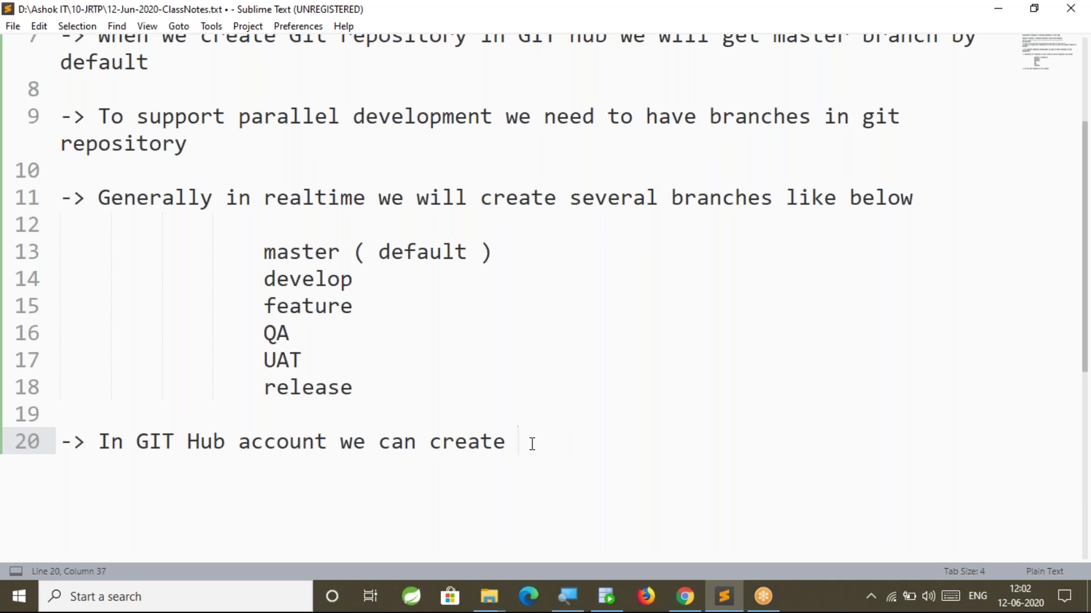
type("branches in repository")
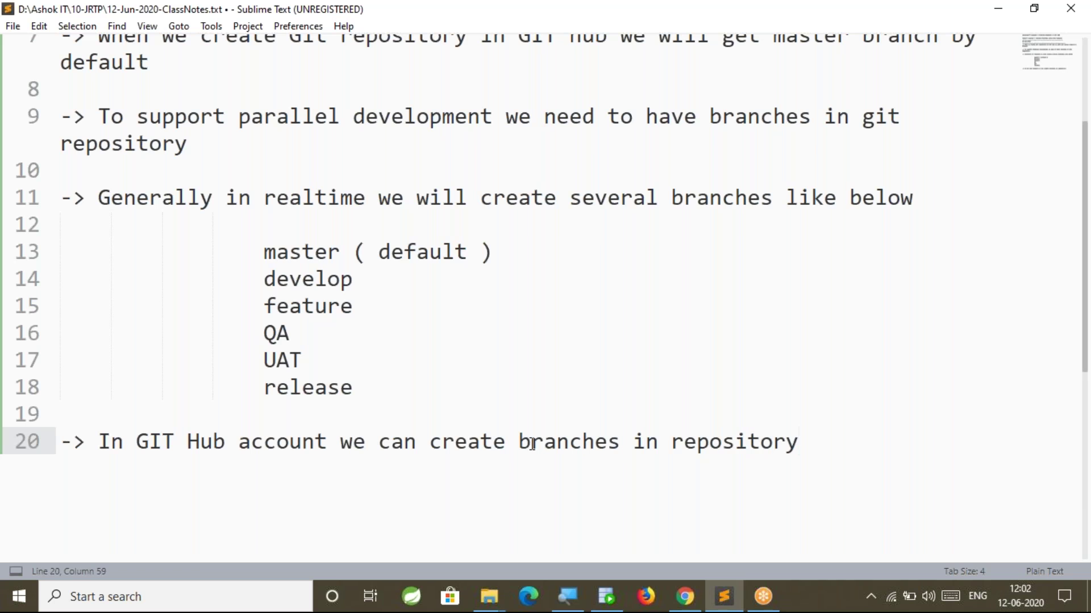
key("Return")
key("Return")
Add the note '-> Clone branch from repository'.
type("->")
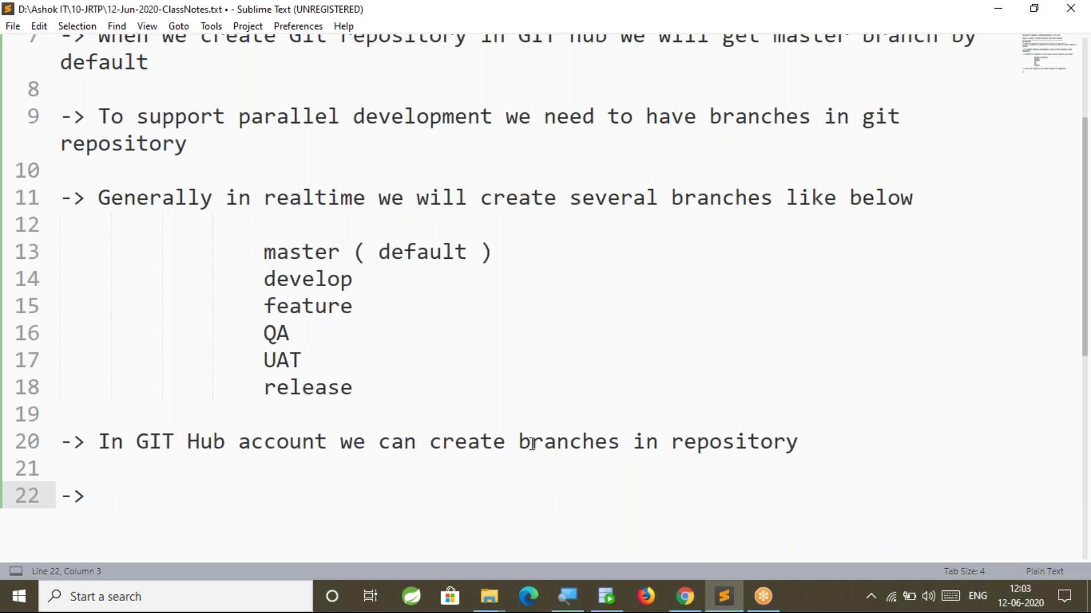
type(" Clone branch from repository")
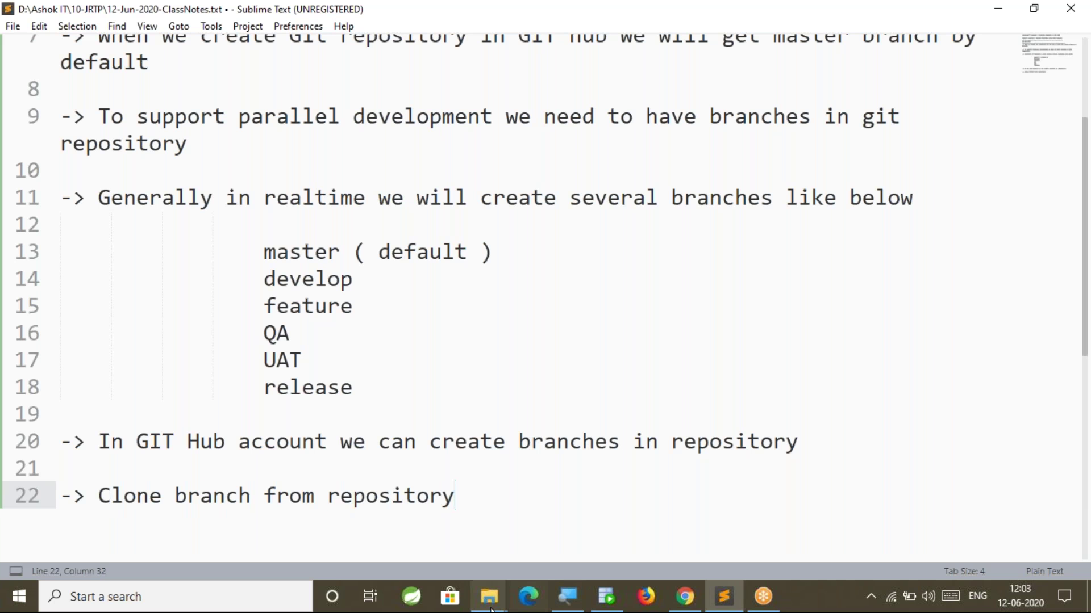
mouse_move(488, 596)
left_click(426, 554)
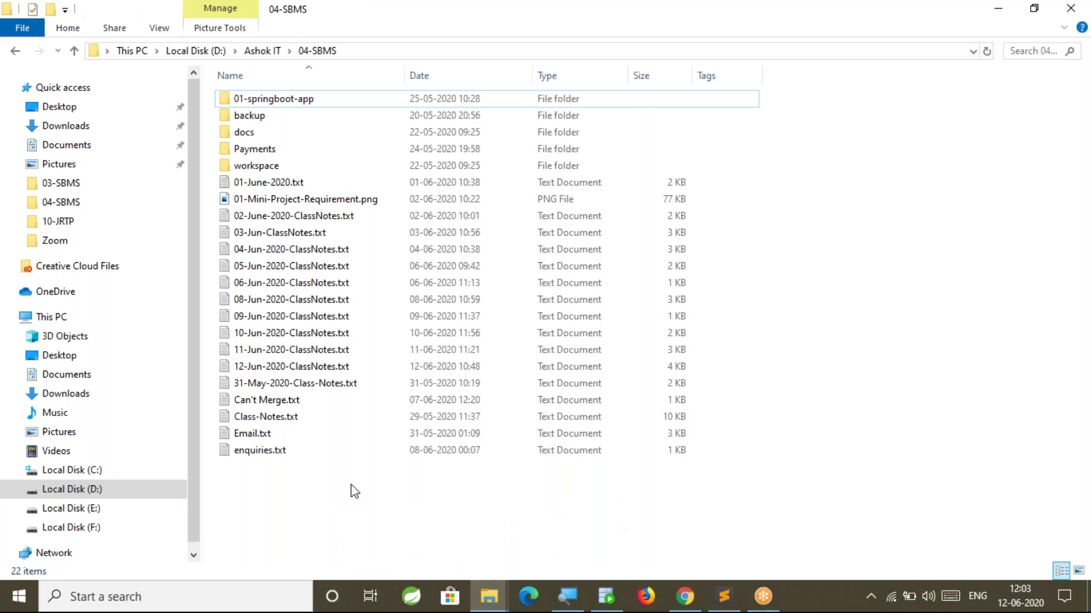
Create and open a new empty folder on the Desktop, then return to GitHub.
left_click(57, 357)
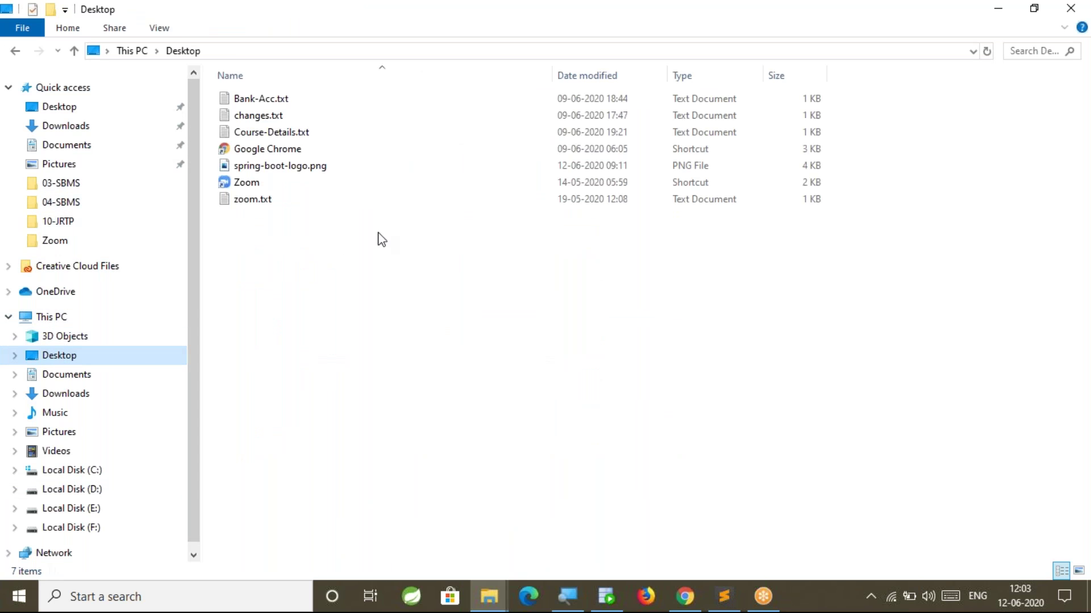
right_click(428, 395)
mouse_move(465, 358)
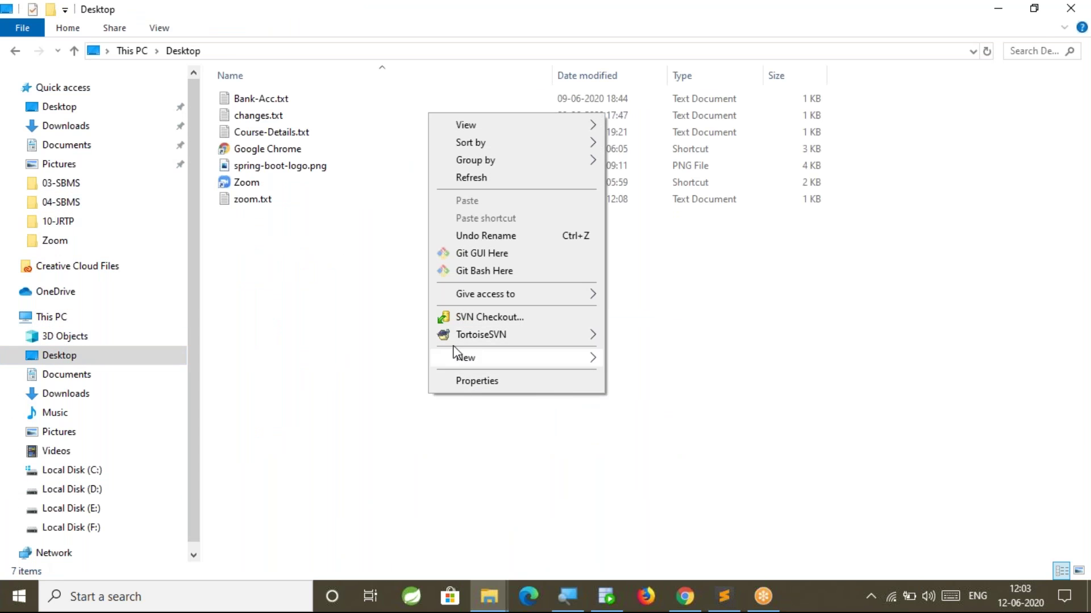
left_click(631, 359)
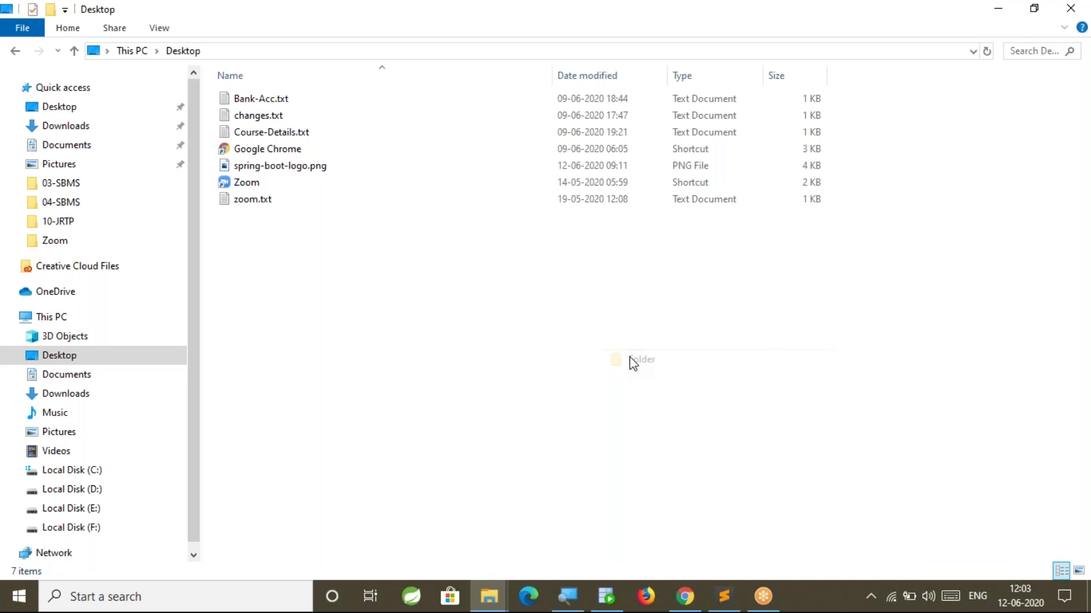
type("Sanjay")
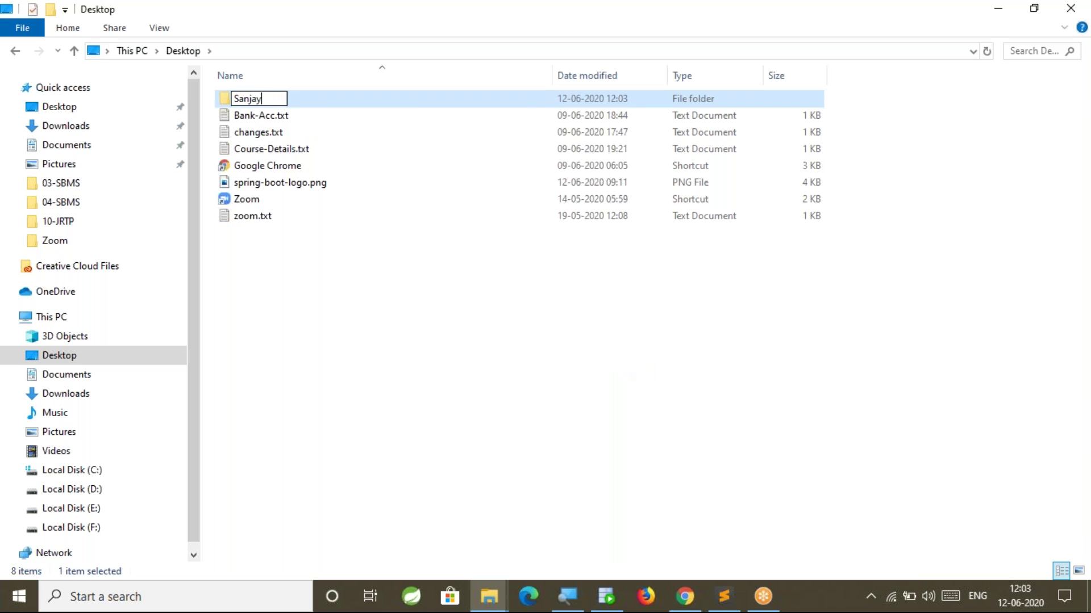
key("Return")
key("Return")
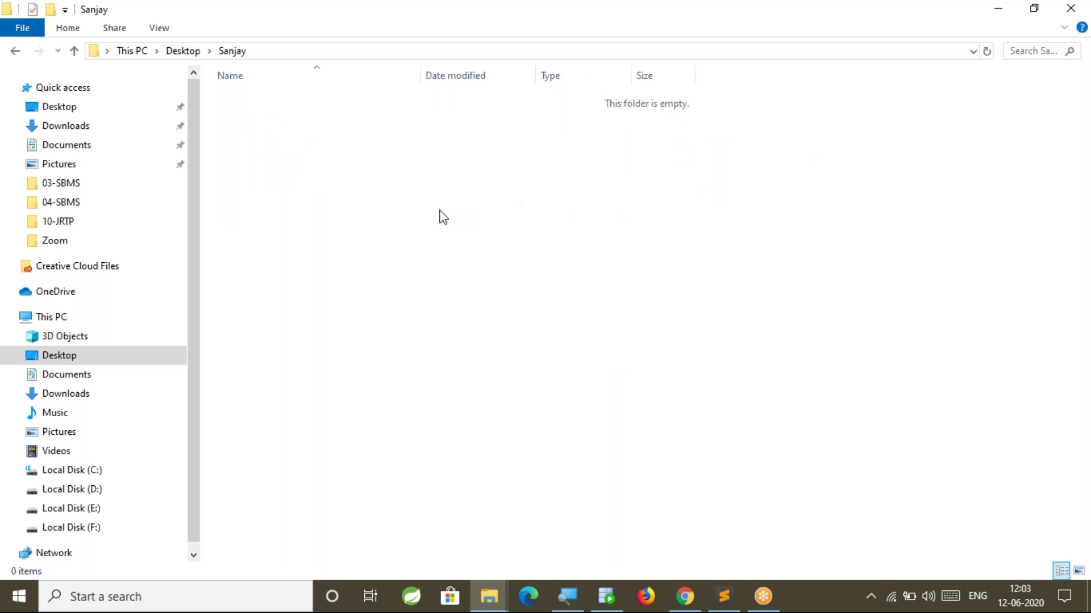
right_click(444, 218)
left_click(503, 280)
left_click(685, 595)
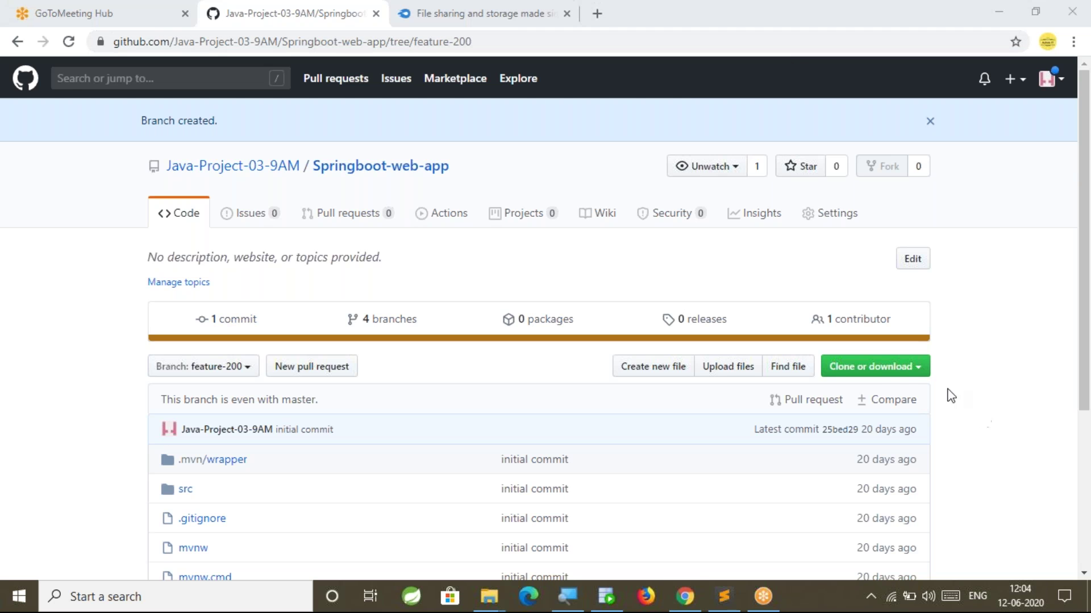
Copy Springboot-web-app's HTTPS clone URL and switch to the new empty folder window.
left_click(886, 366)
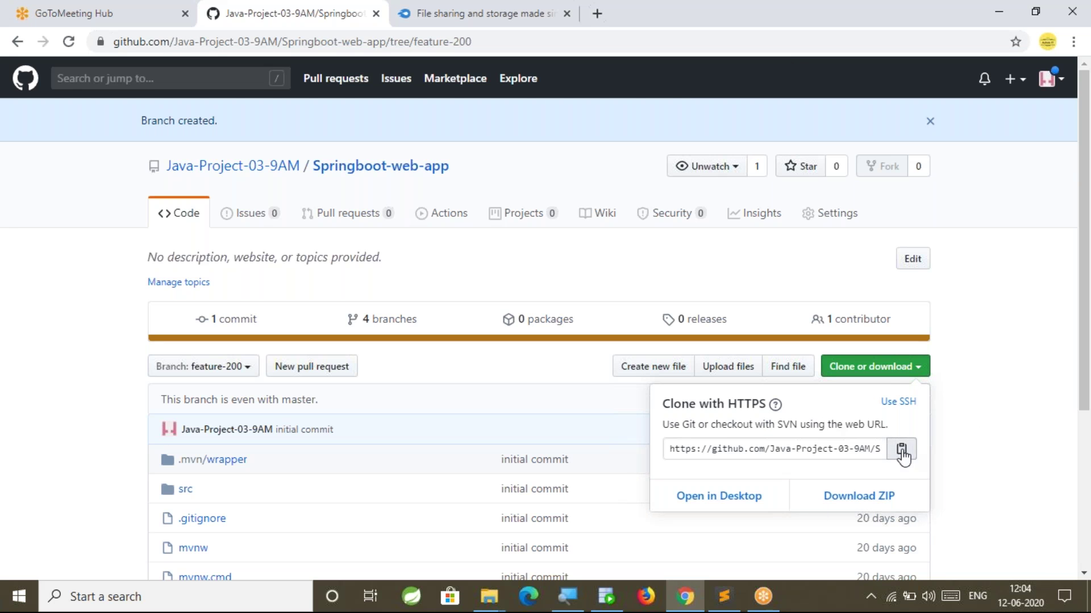
left_click(488, 597)
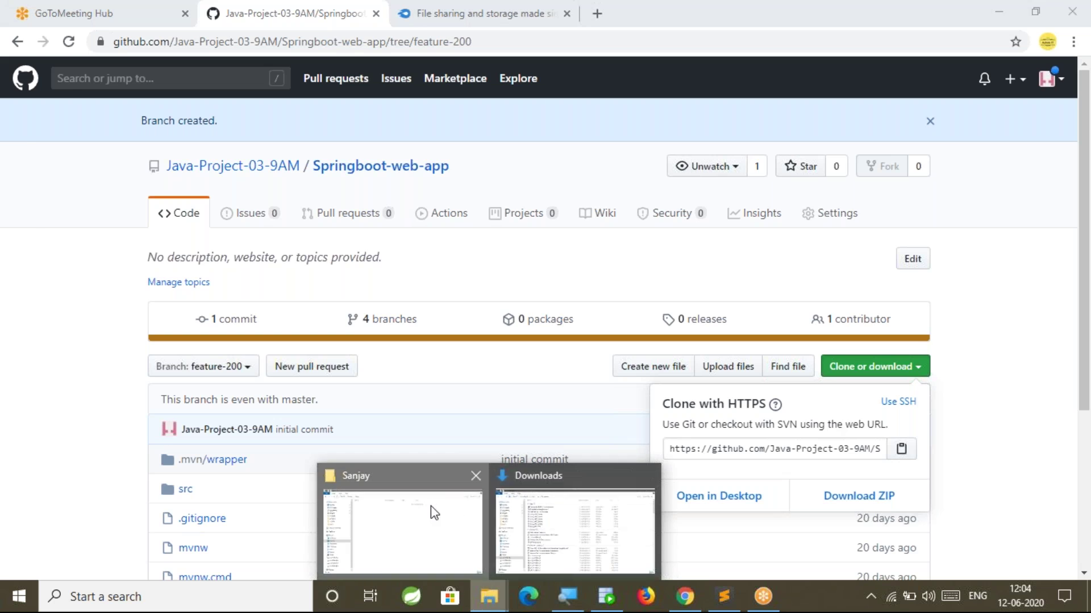
left_click(431, 511)
right_click(377, 131)
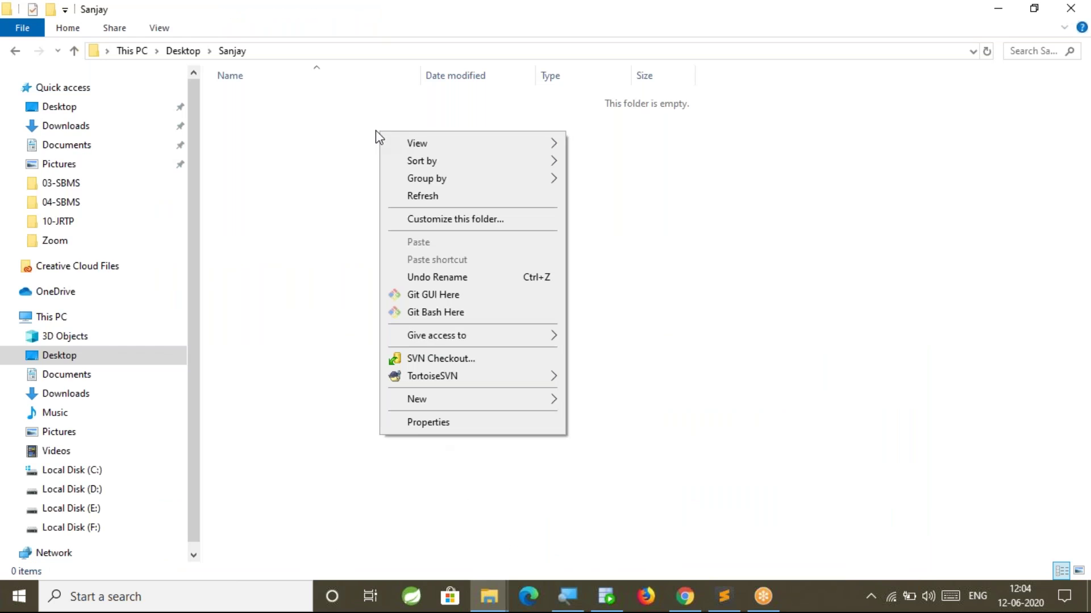
Open Git Bash in the folder and run 'git clone -b feature-200' with the pasted repository URL.
left_click(436, 312)
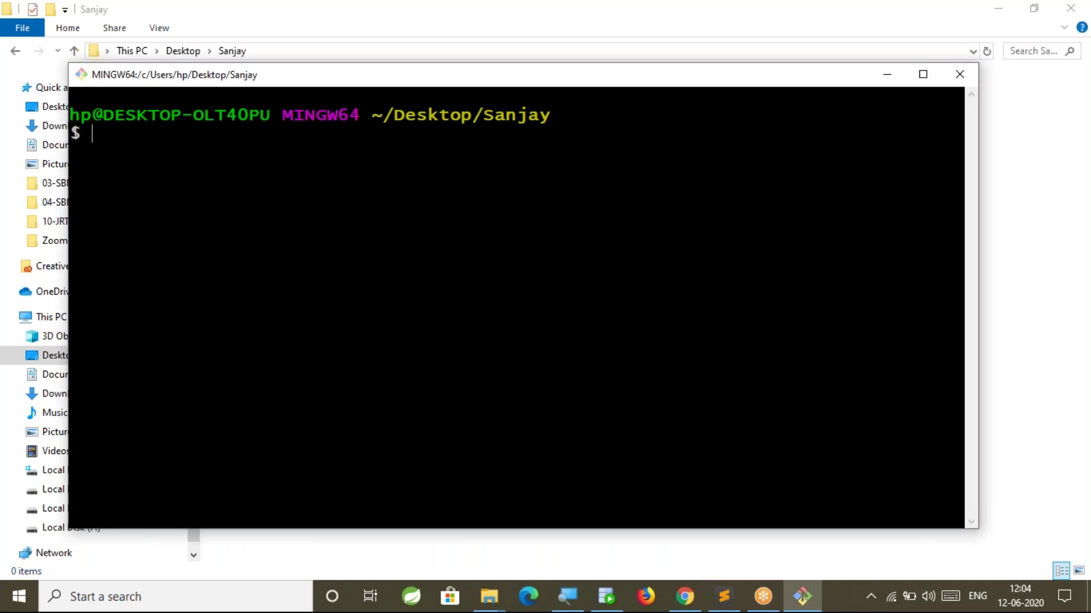
type("git cloe")
key("BackSpace")
type("ne -")
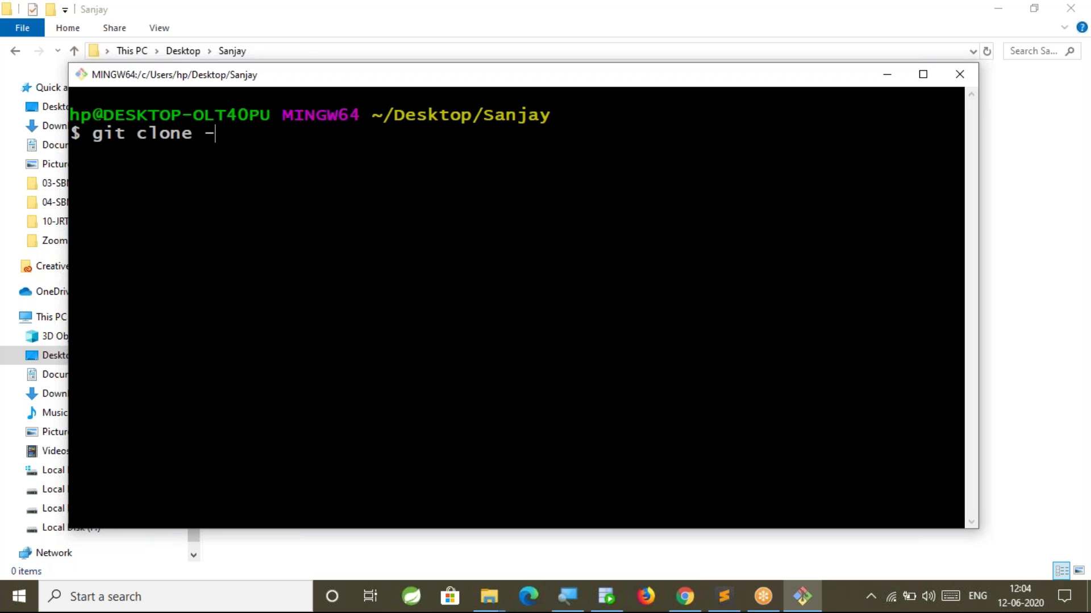
type("b feature-200")
right_click(461, 219)
left_click(500, 270)
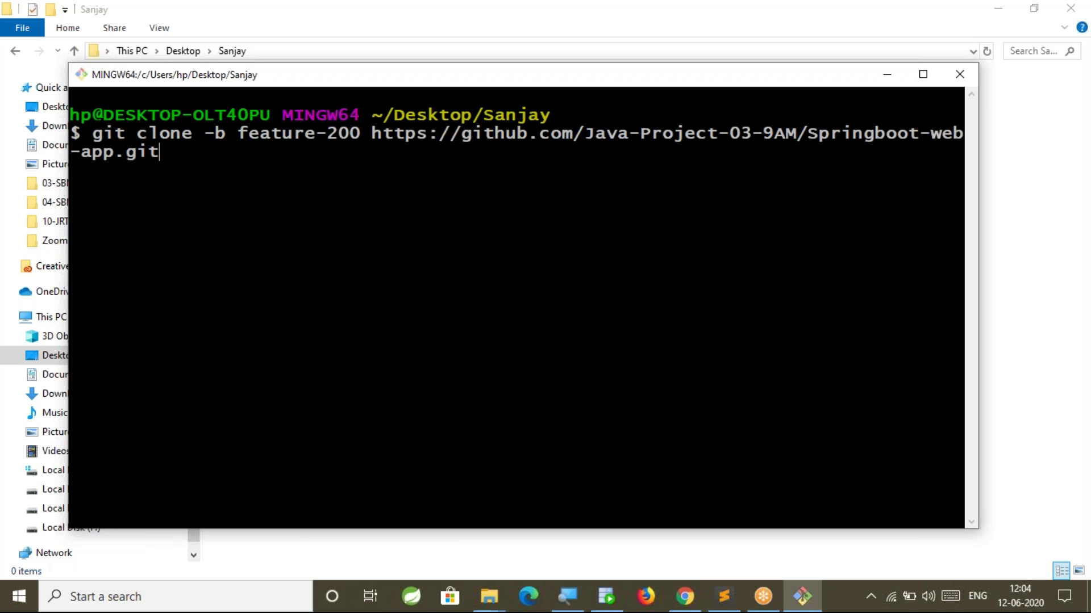
key("Return")
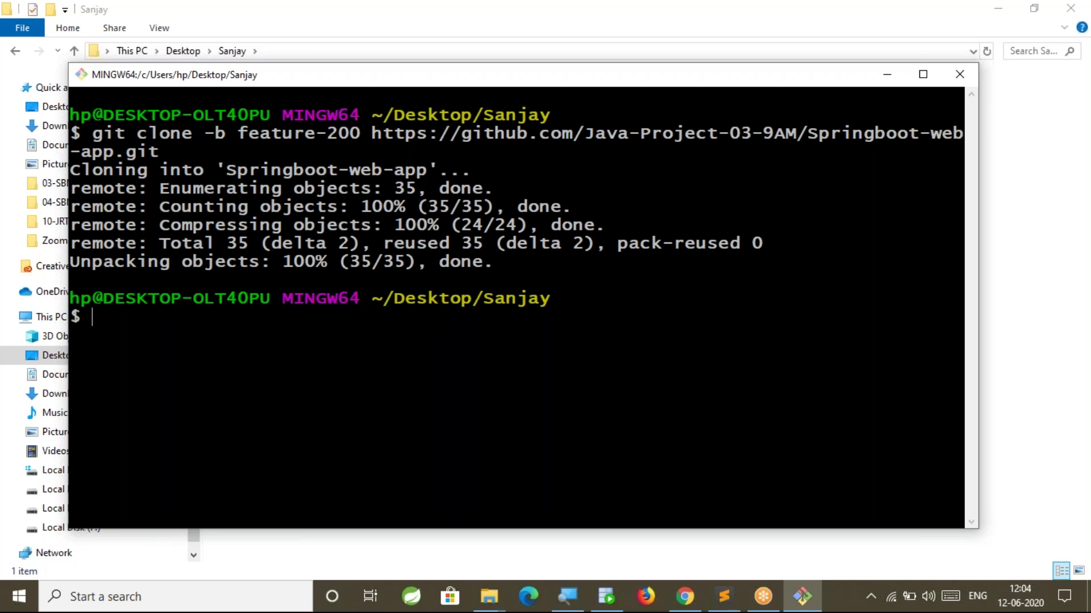
Enter the Springboot-web-app folder and run 'git branch' to confirm feature-200 is current.
type("cd Sp")
key("Tab")
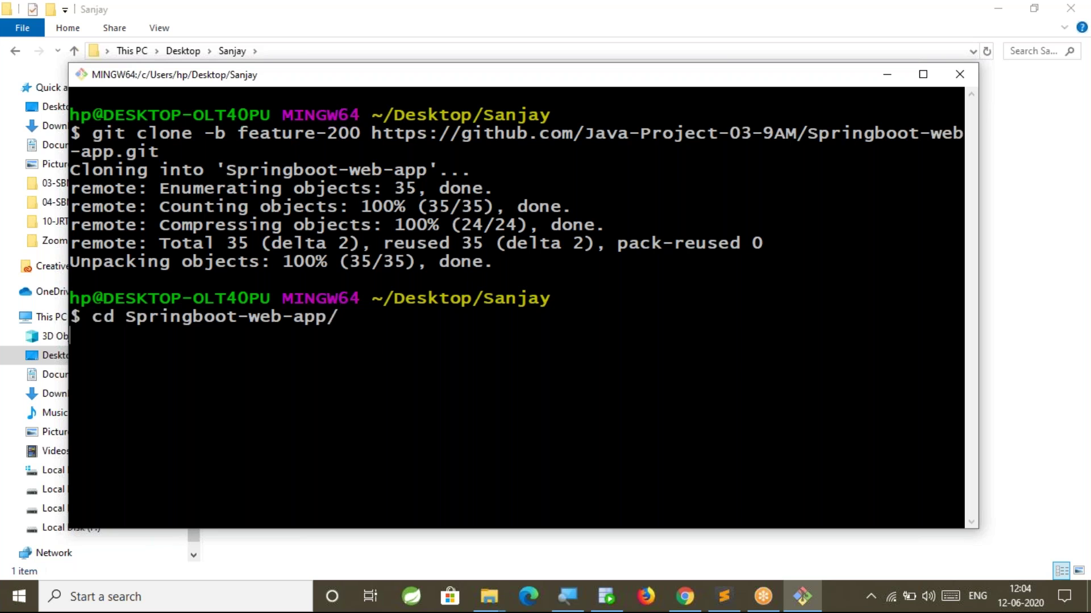
key("Return")
type("git branch")
key("Return")
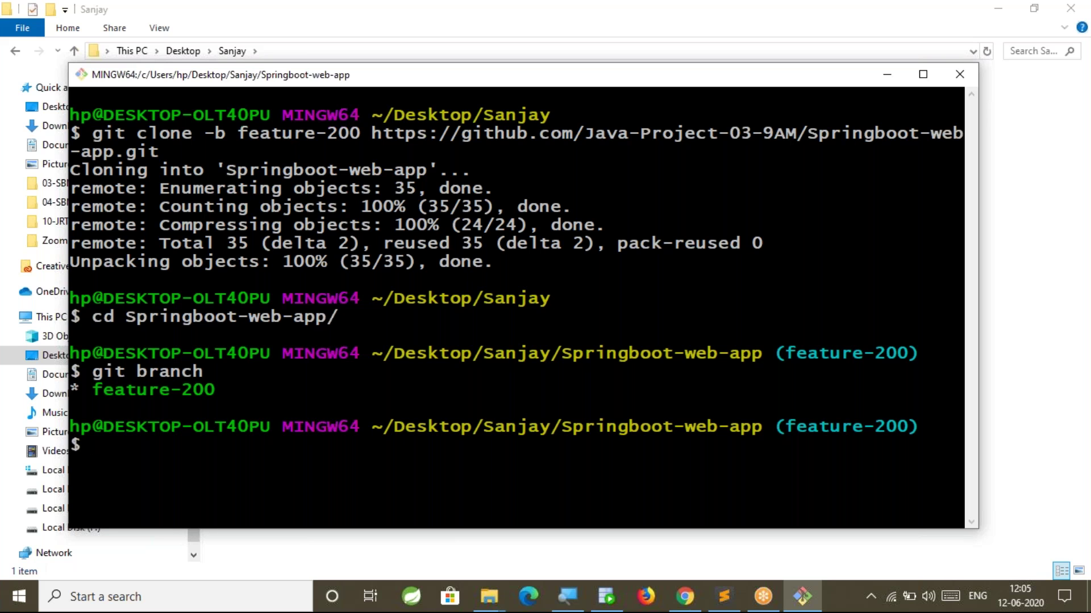
left_click(382, 7)
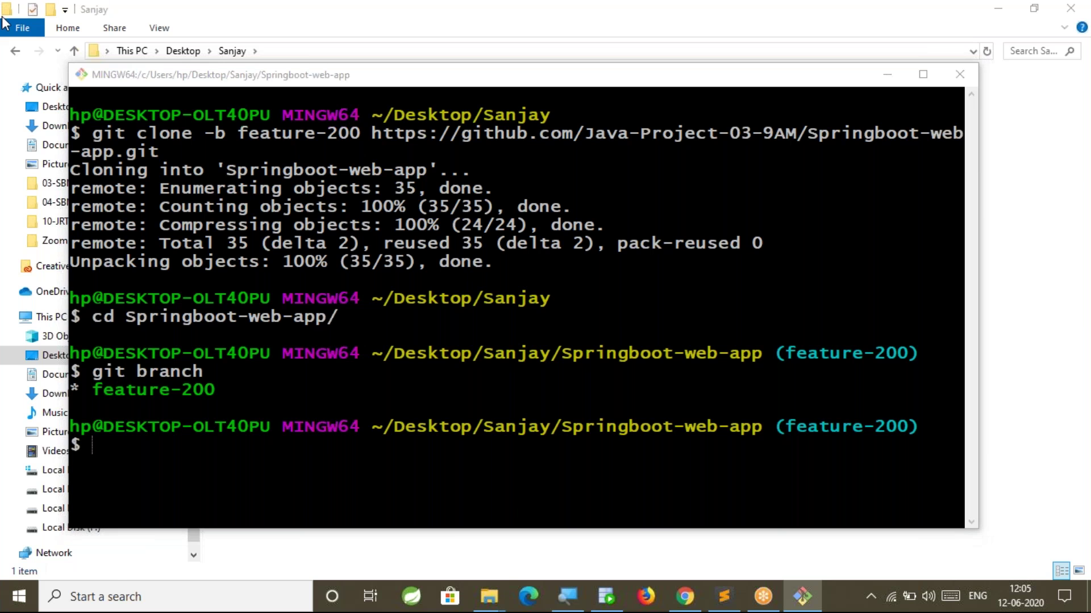
Open Springboot-web-app/src/main/java/com/nit/SbWebAppApplication.java in a maximized Notepad window.
double_click(313, 100)
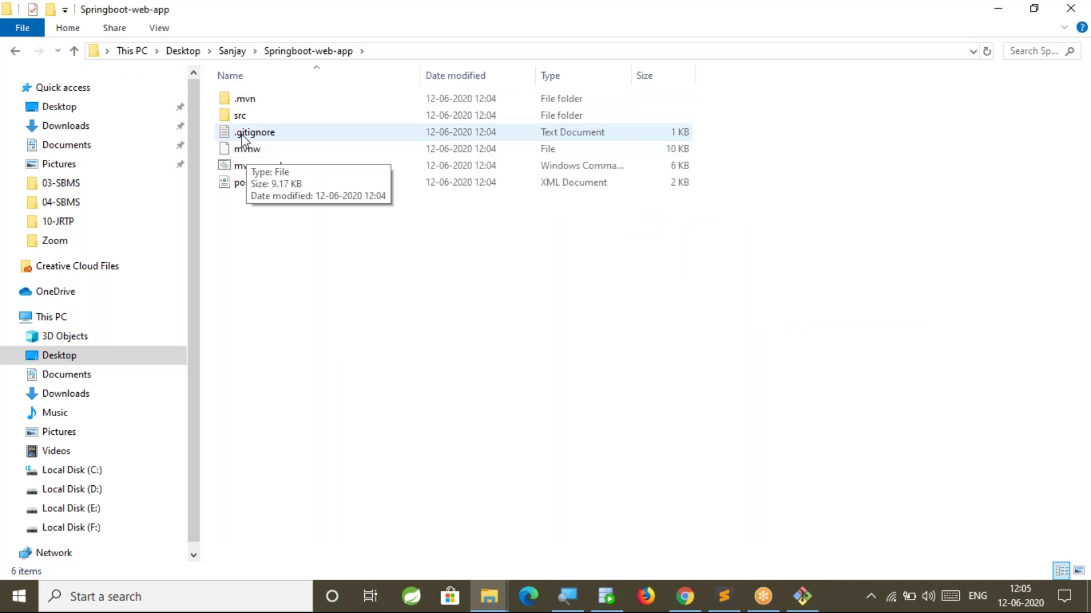
double_click(247, 116)
double_click(340, 98)
left_click(340, 98)
double_click(339, 98)
double_click(340, 98)
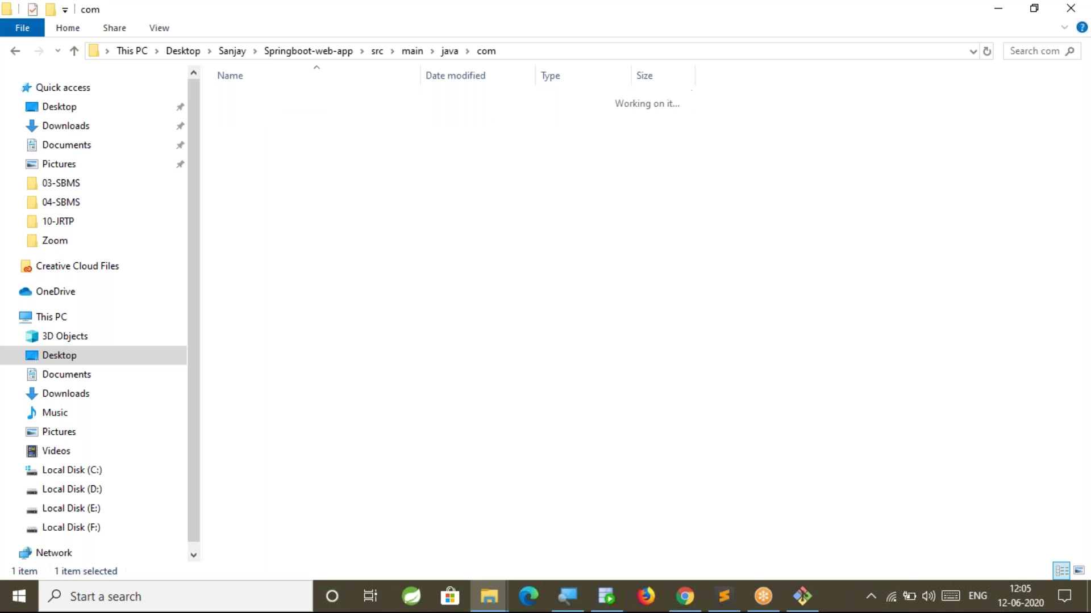
double_click(340, 98)
double_click(311, 119)
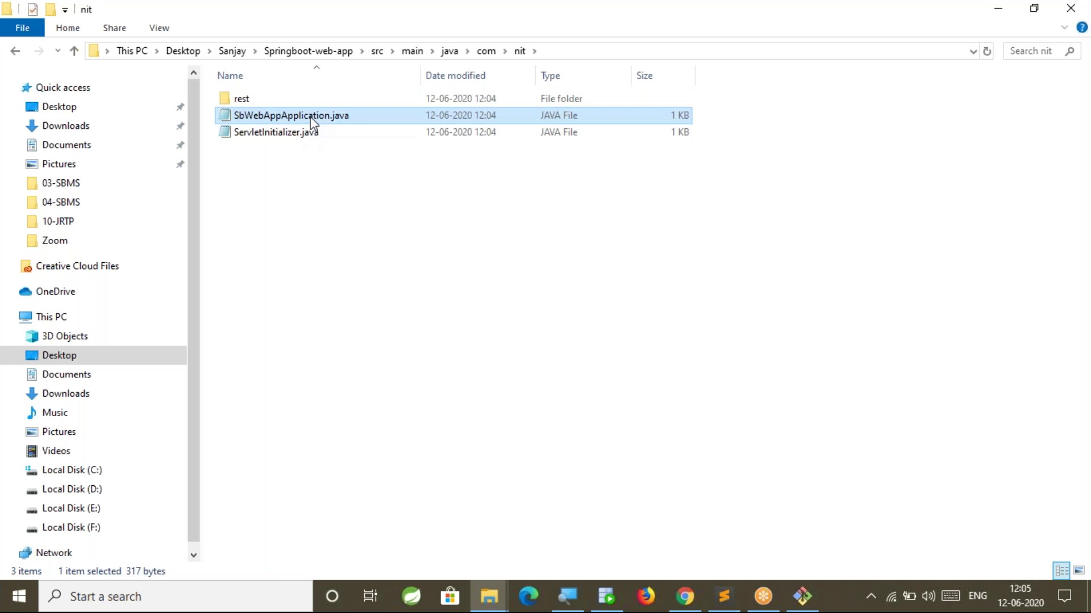
double_click(715, 101)
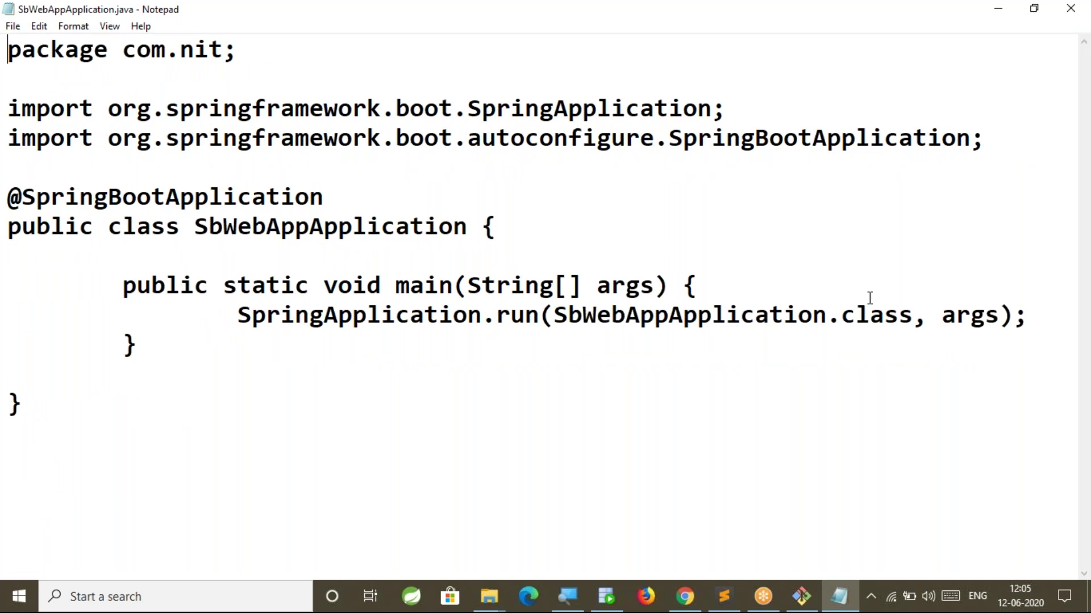
Add an empty public void doProcess(){ } method below main and save.
left_click(596, 315)
left_click(740, 316)
left_click(737, 347)
key("Return")
key("Return")
key("Return")
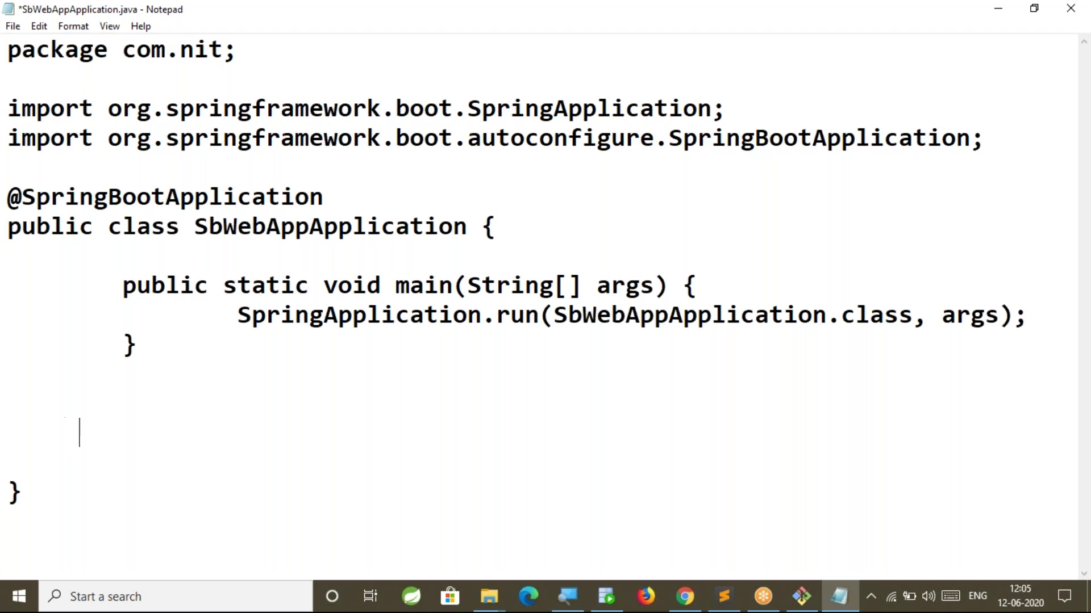
type("public")
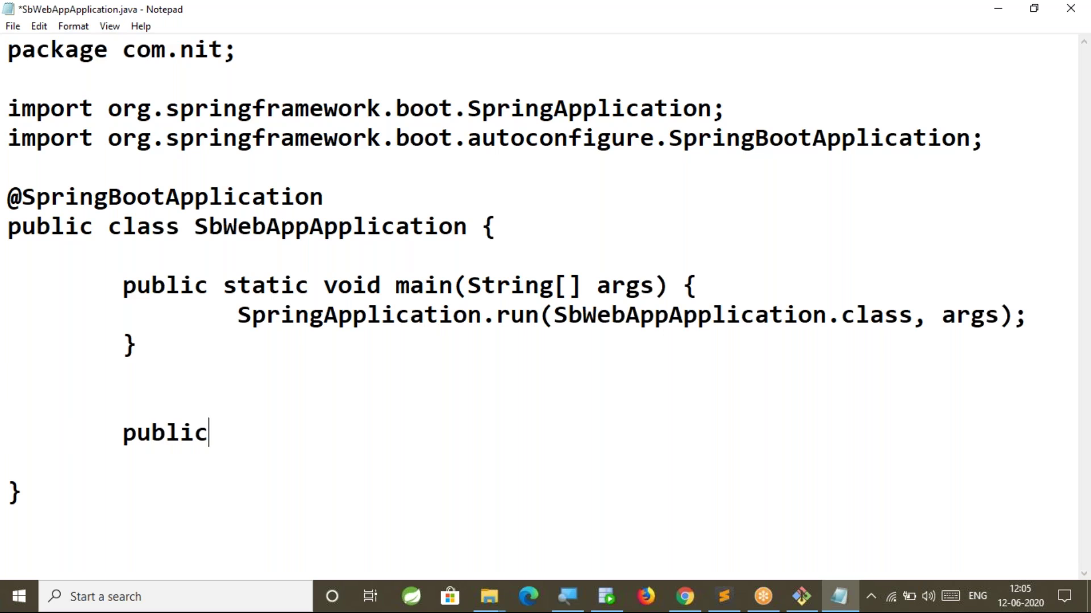
type(" void doProcess(){")
key("Return")
key("Return")
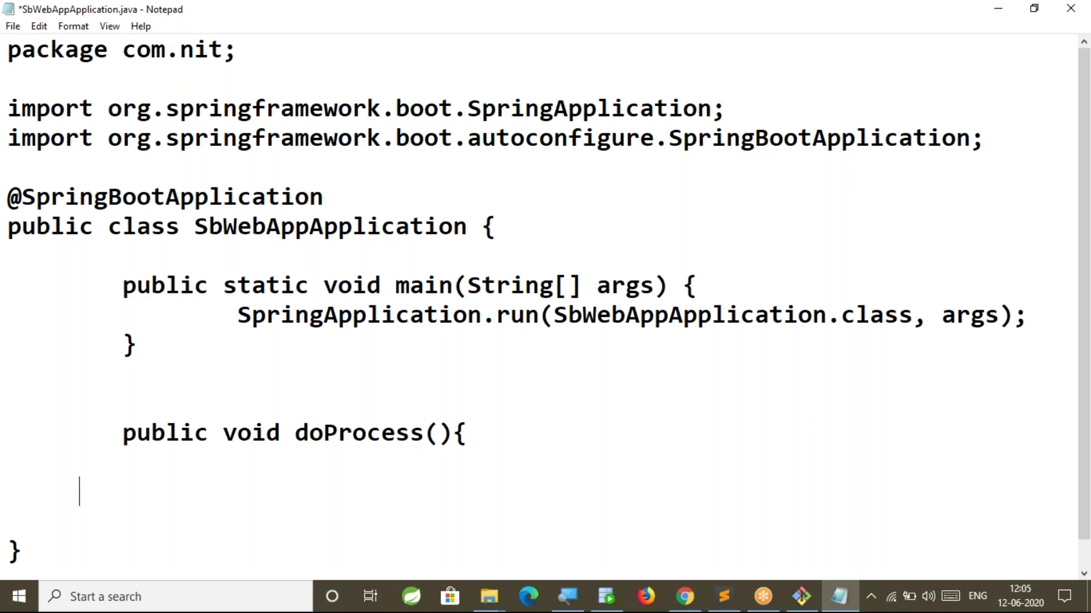
type("}")
key("ctrl+s")
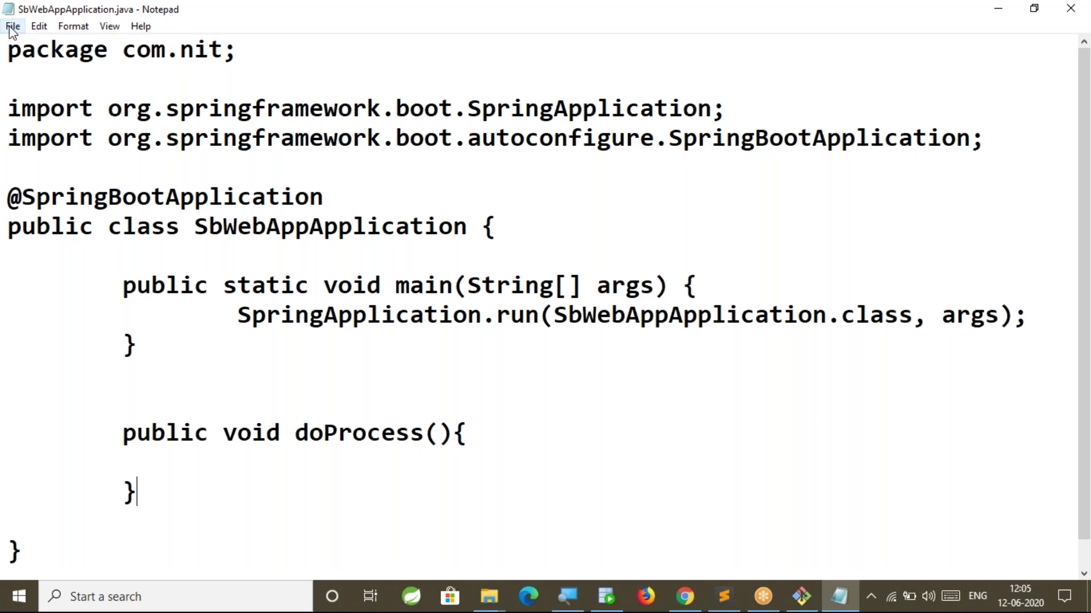
Comment the method with //HIS-200 related changes and a //logic goes here body, then save.
left_click(282, 409)
key("Tab")
type("//CS")
key("BackSpace")
key("BackSpace")
type("HIS-200 related changes")
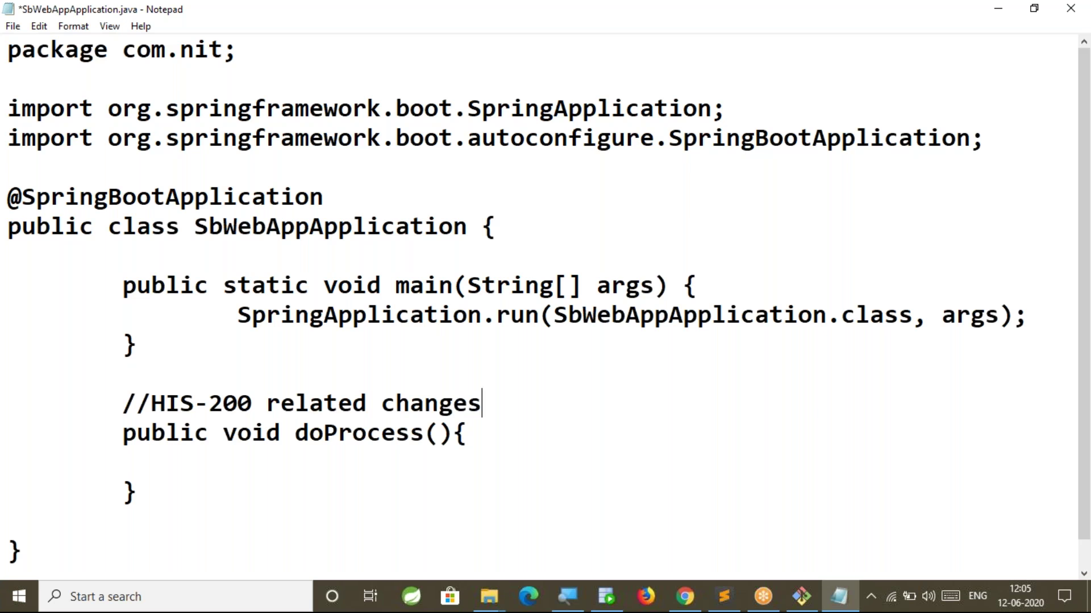
key("Down")
key("Down")
key("Tab")
key("Tab")
type("//logic goe")
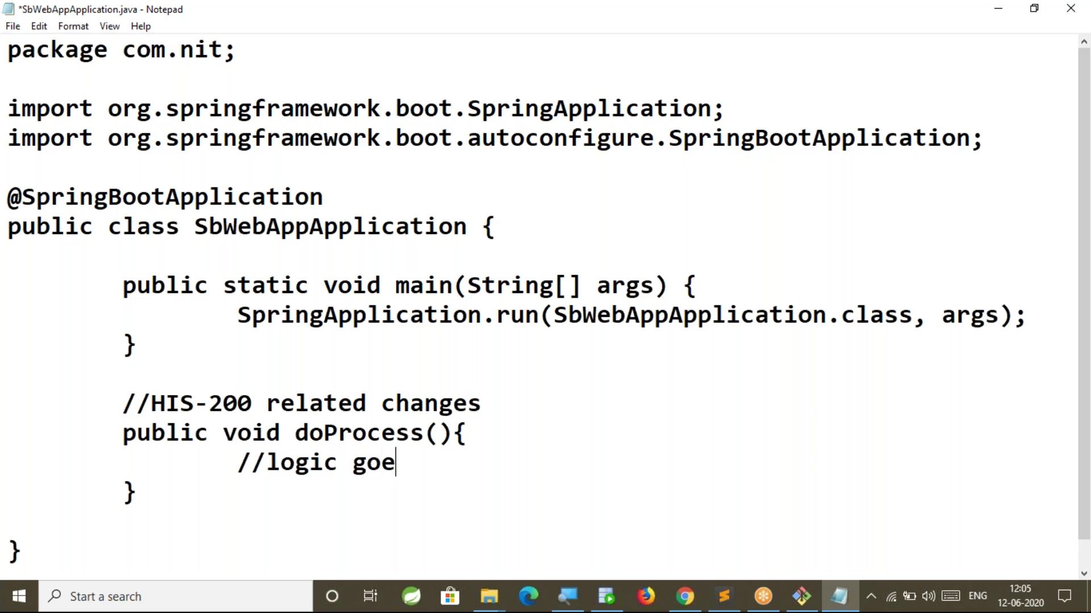
type("s here")
key("ctrl+s")
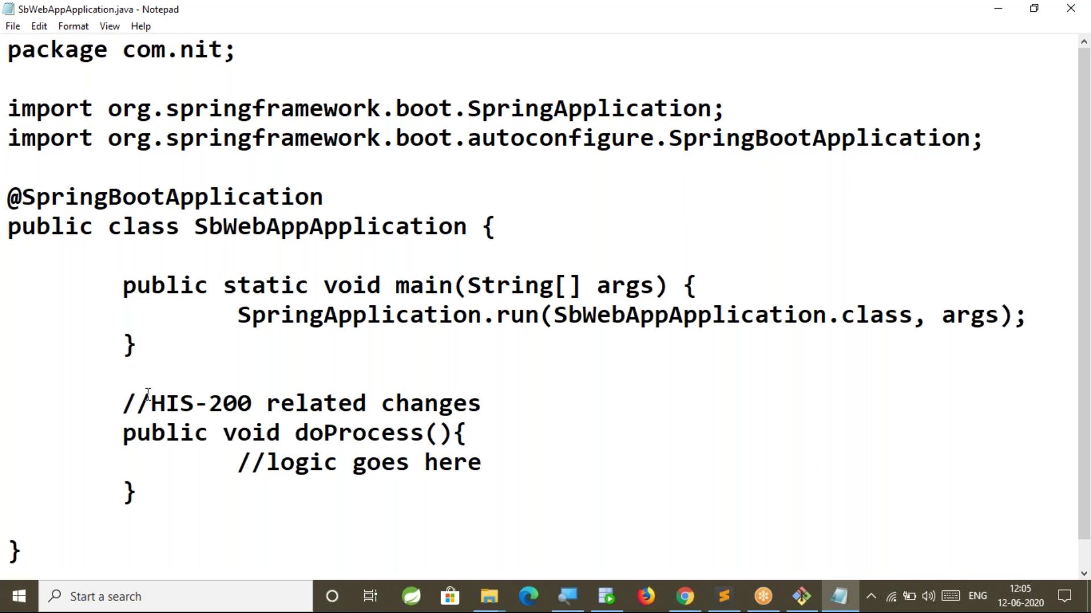
Highlight the HIS-200 comment and doProcess block, then save the file via File > Save.
left_click_drag(149, 401, 238, 399)
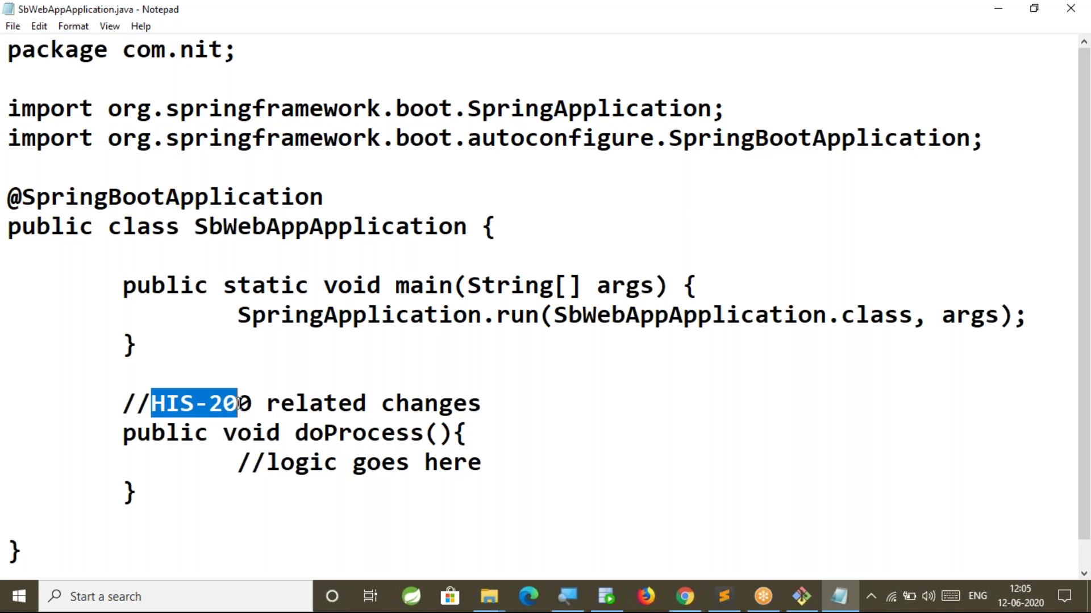
left_click_drag(106, 439, 139, 496)
left_click(174, 502)
left_click_drag(137, 402, 239, 400)
left_click(12, 26)
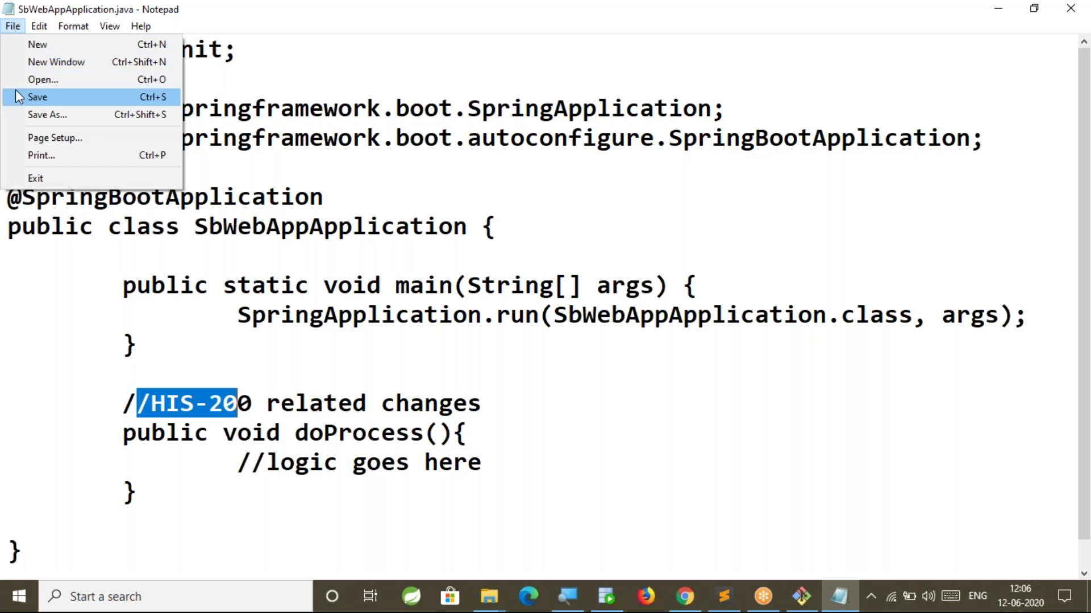
left_click(17, 98)
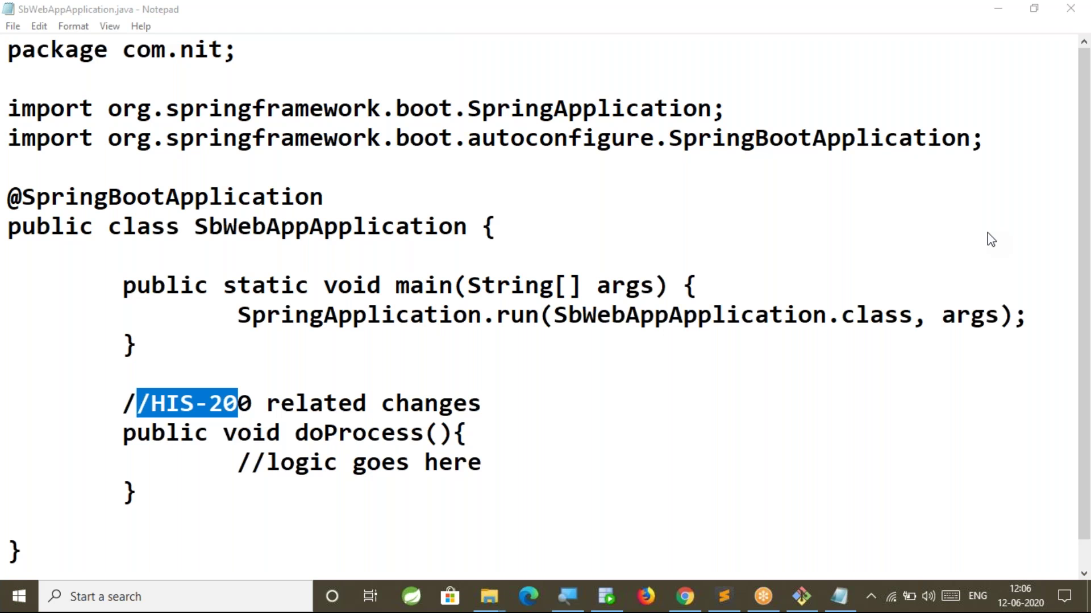
Close the stray Explorer window and launch Paint with mspaint from the Run prompt.
key("super+e")
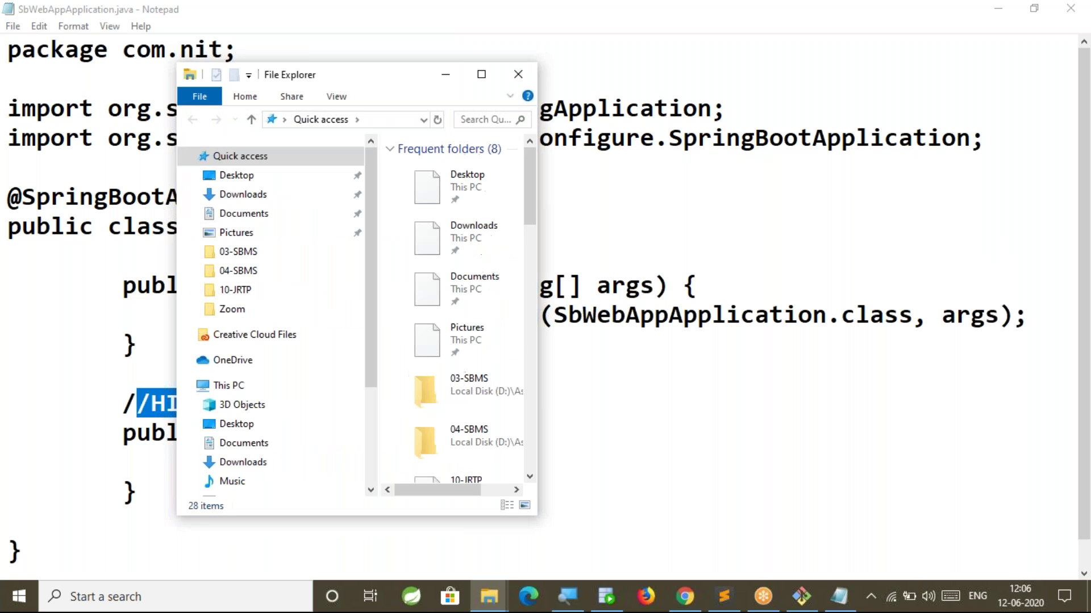
left_click(517, 74)
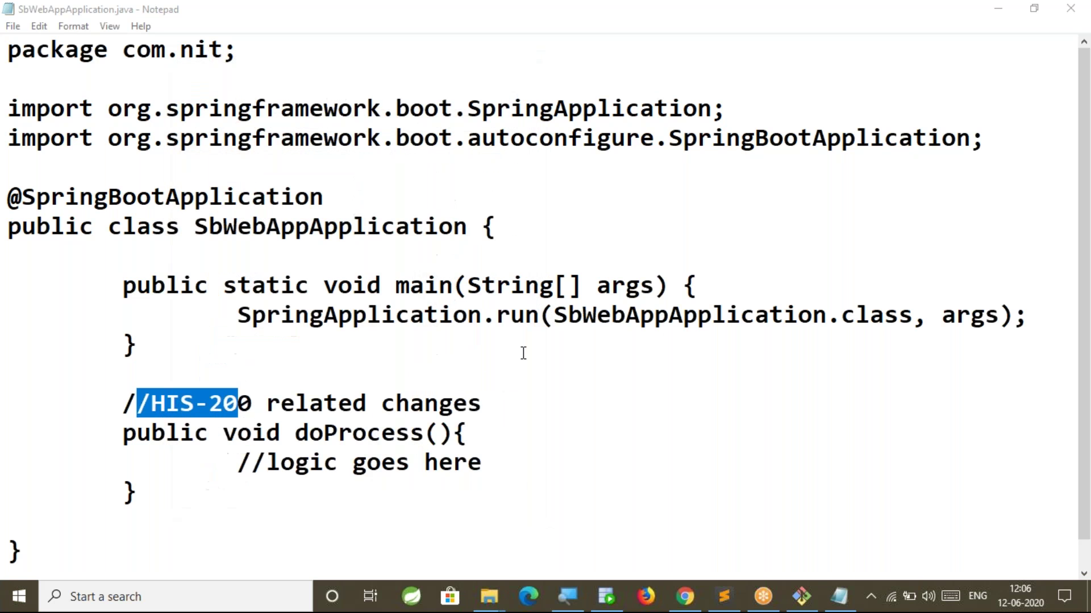
key("super+r")
key("Return")
Draw a wide rectangle for the repository and label it 'git repo'.
left_click(352, 52)
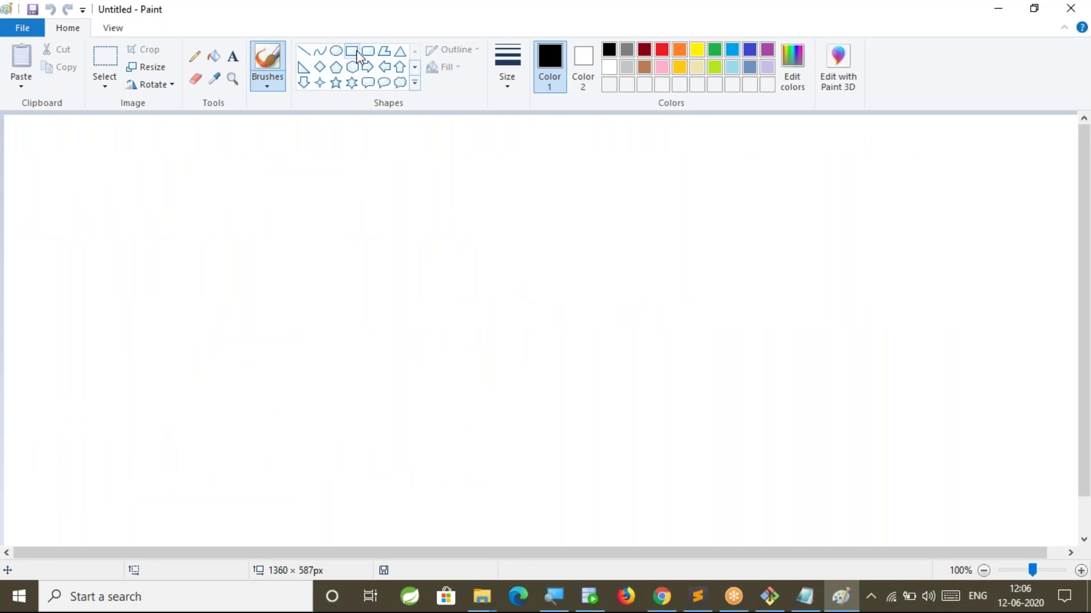
mouse_move(59, 239)
left_mouse_down()
mouse_move(192, 314)
mouse_move(432, 314)
left_mouse_up()
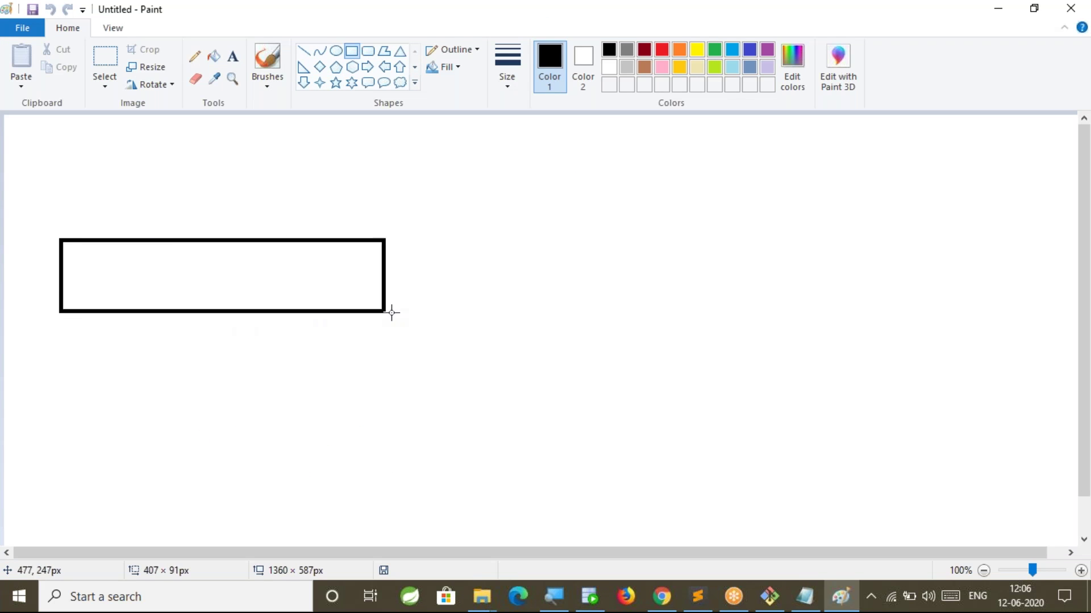
left_click(233, 58)
left_click_drag(161, 334, 348, 364)
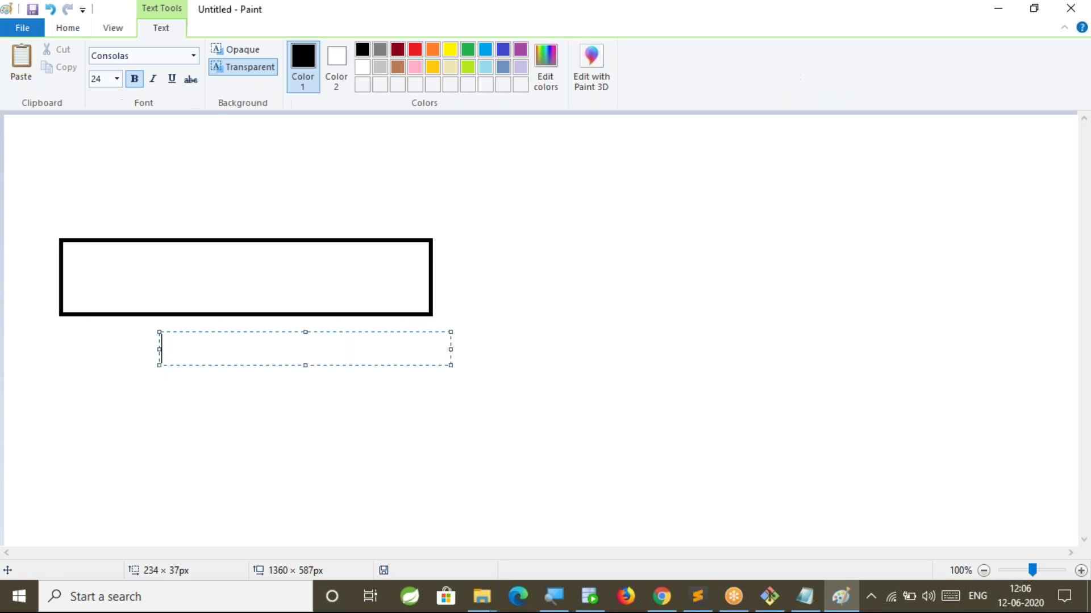
type("git repo")
left_click(243, 445)
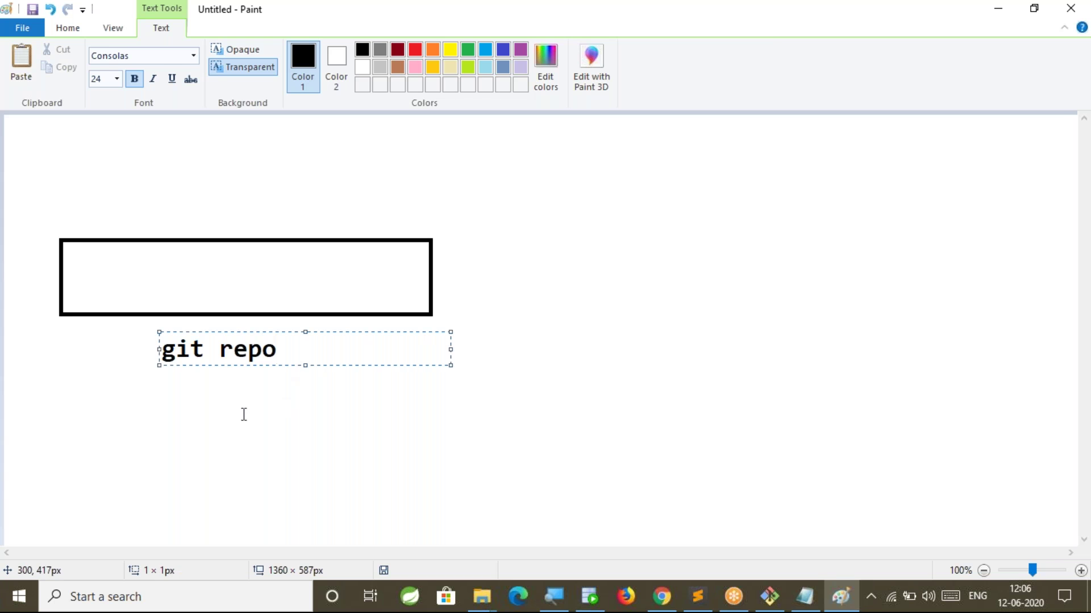
Draw a master ellipse inside the box with a 'master' label beneath it.
left_click(336, 51)
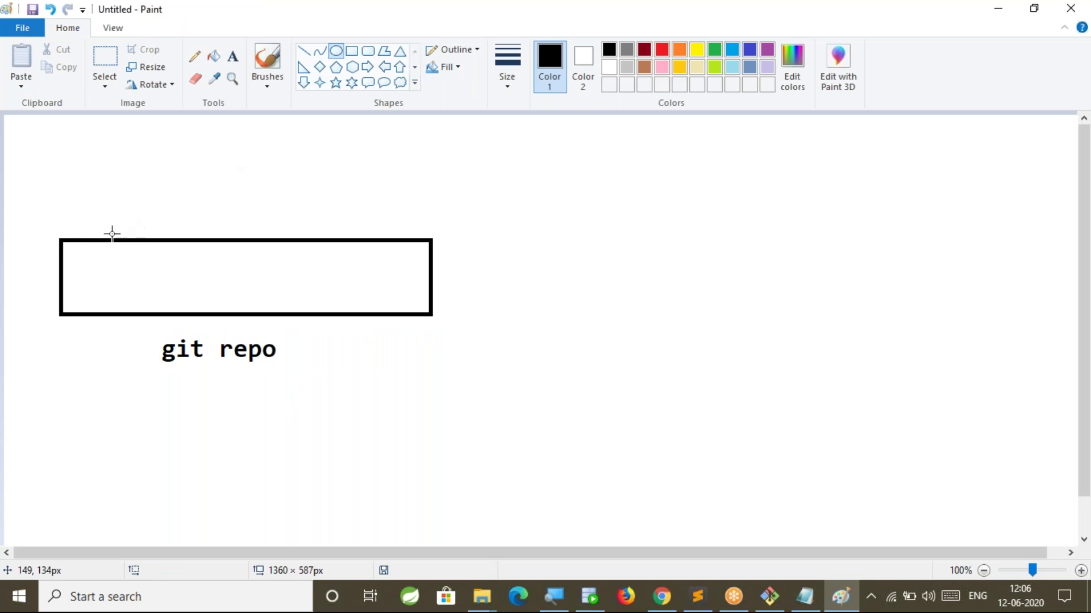
left_click_drag(88, 255, 167, 284)
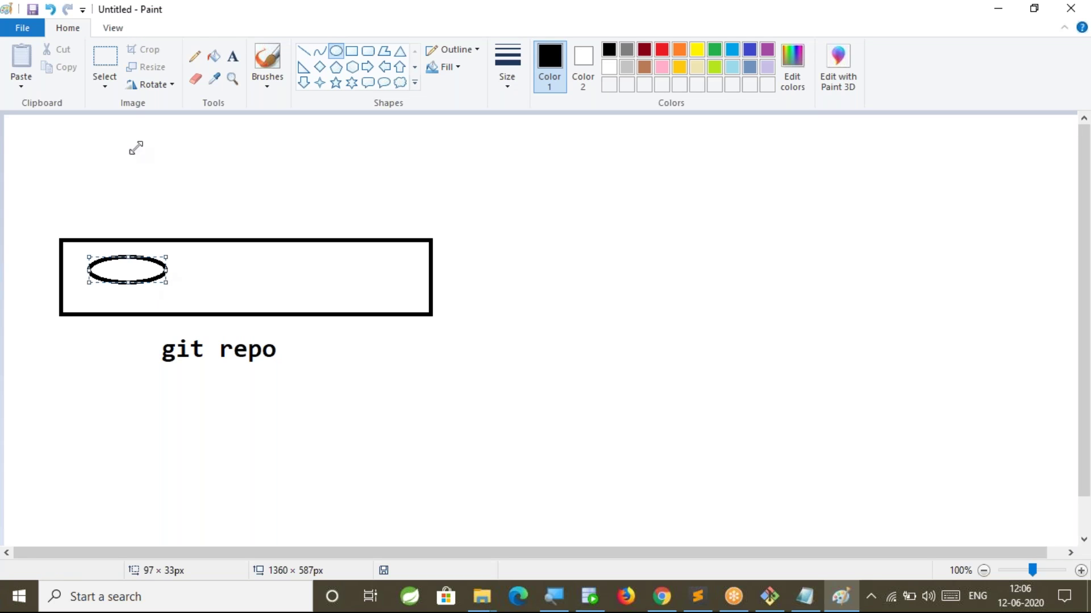
left_click(233, 56)
left_click_drag(84, 292, 158, 301)
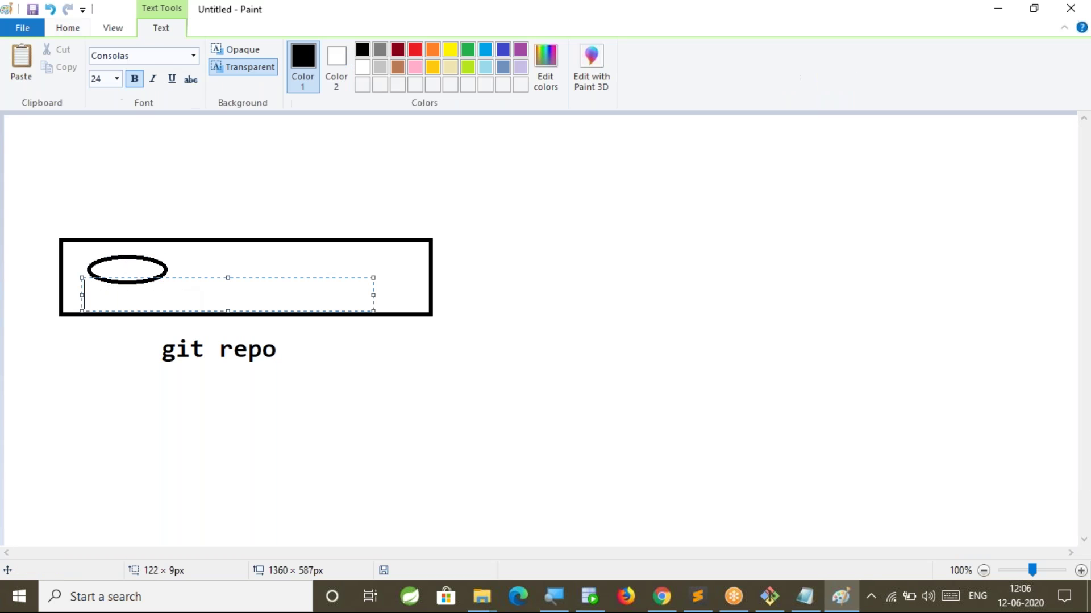
type("master")
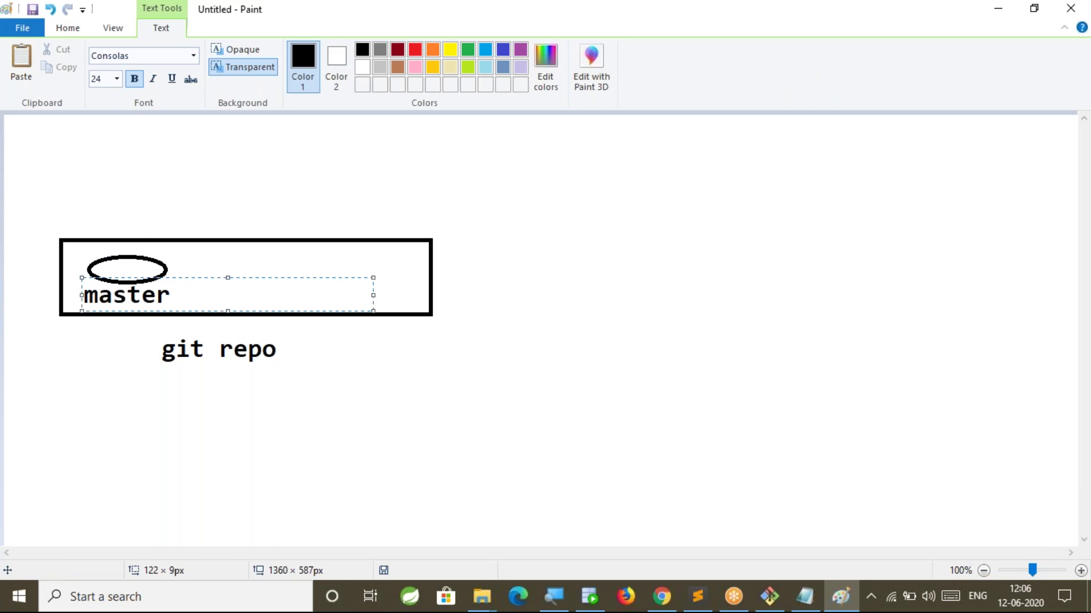
left_click(234, 382)
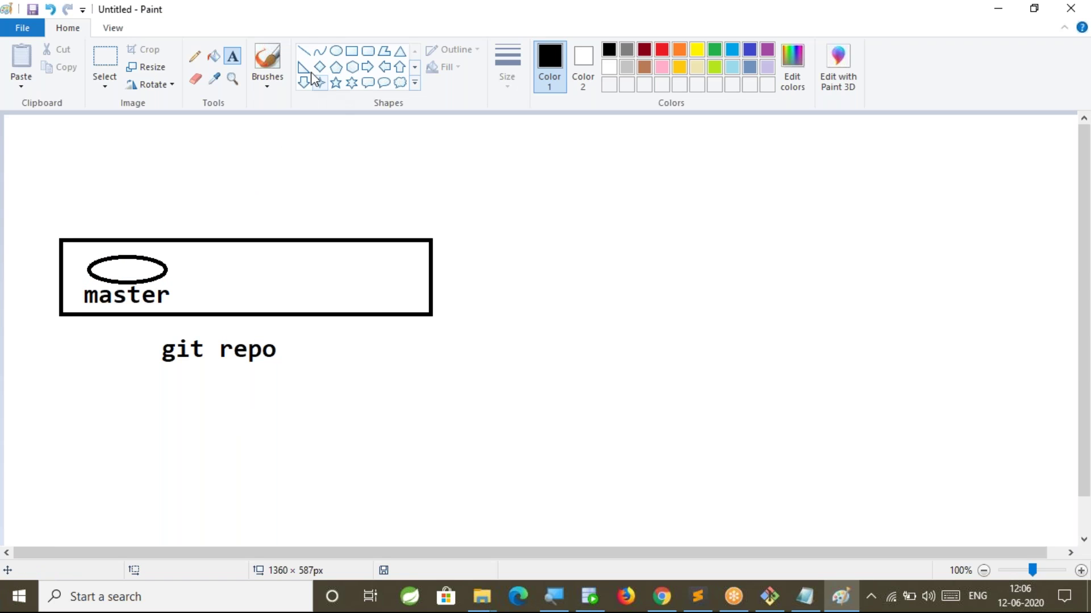
Draw a feature-200 ellipse above the box, labelled 'feature-200'.
left_click(337, 51)
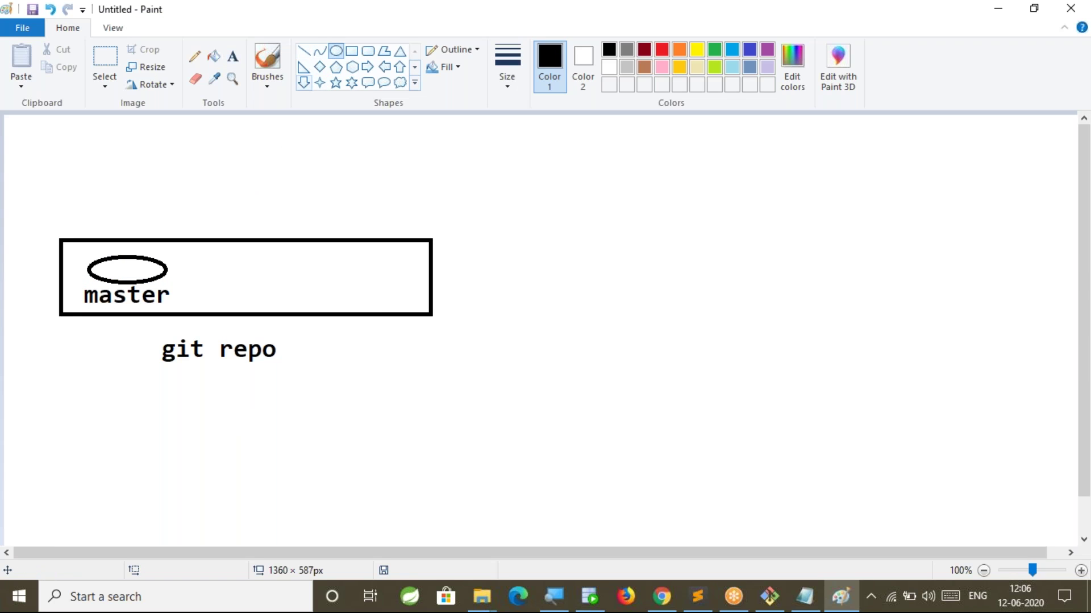
mouse_move(302, 147)
left_mouse_down()
mouse_move(382, 192)
mouse_move(375, 173)
left_mouse_up()
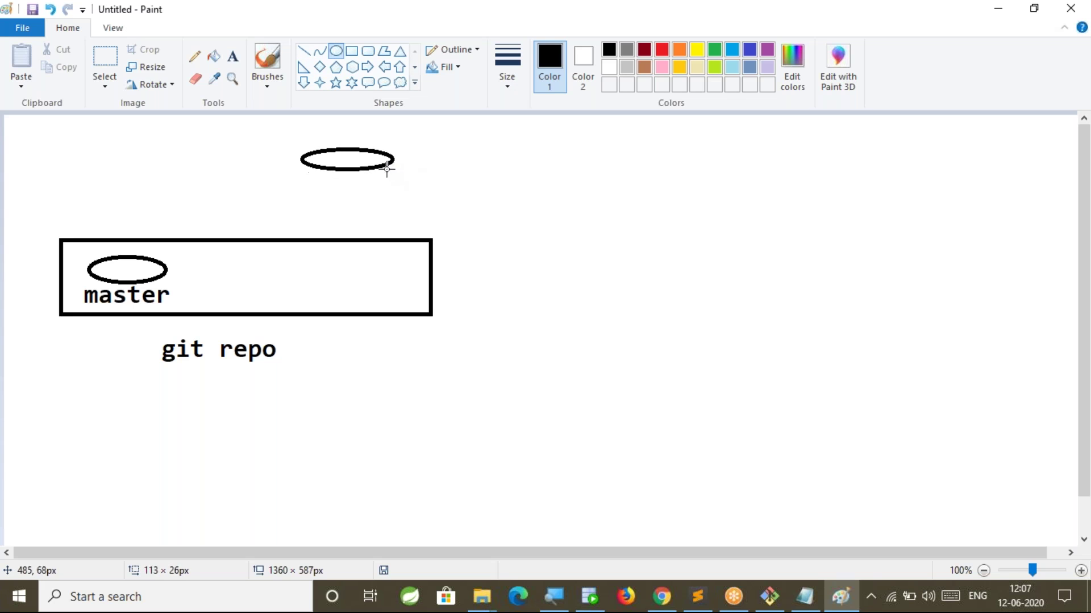
left_click(233, 55)
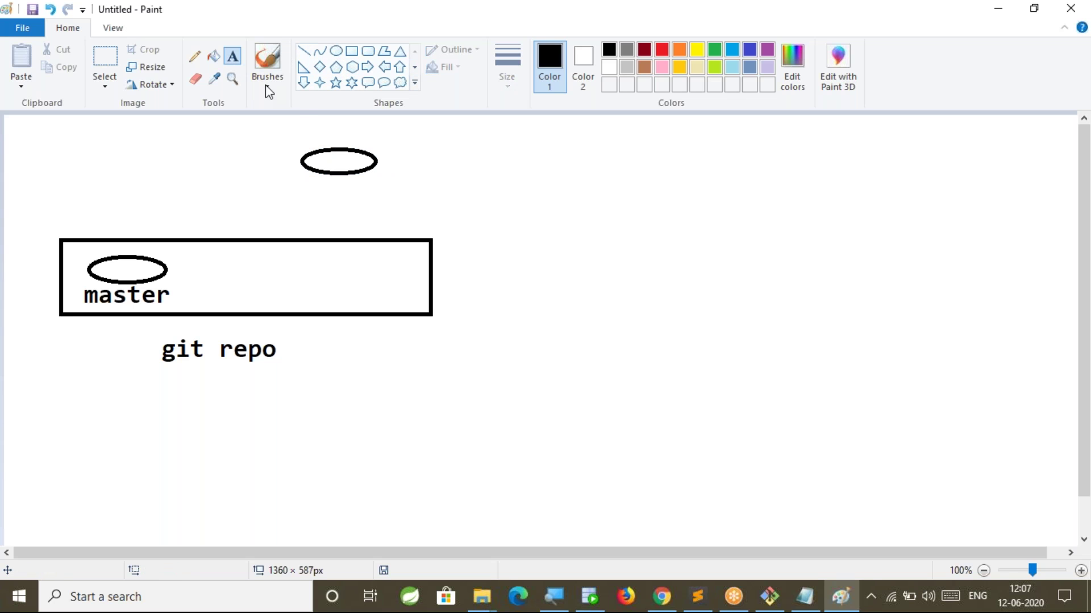
left_click_drag(290, 126, 580, 146)
type("feature-200")
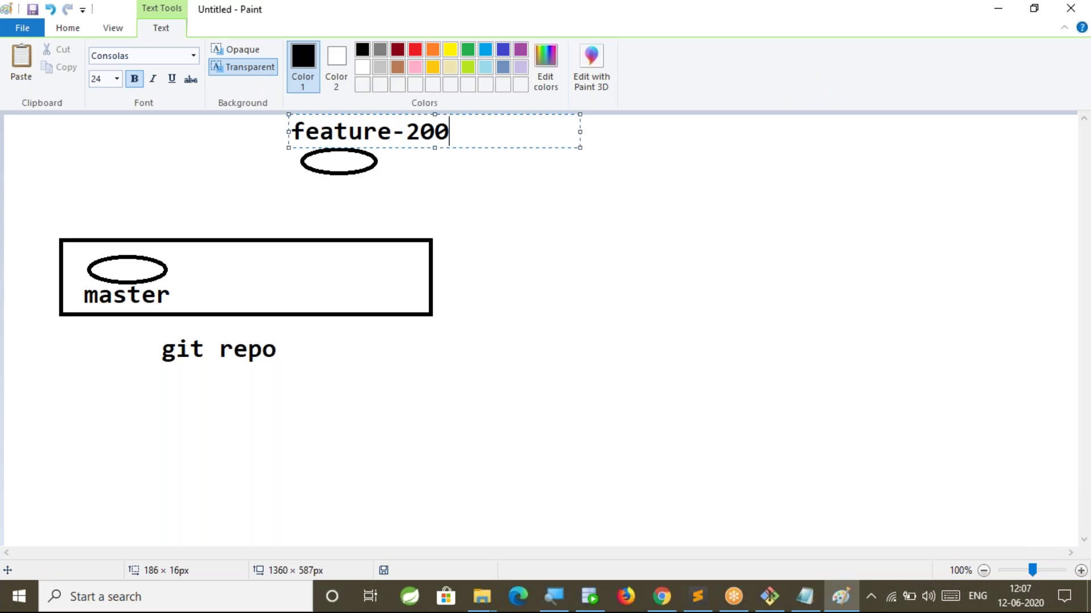
left_click(582, 309)
Select the whole diagram and move it down and to the right.
left_click(105, 63)
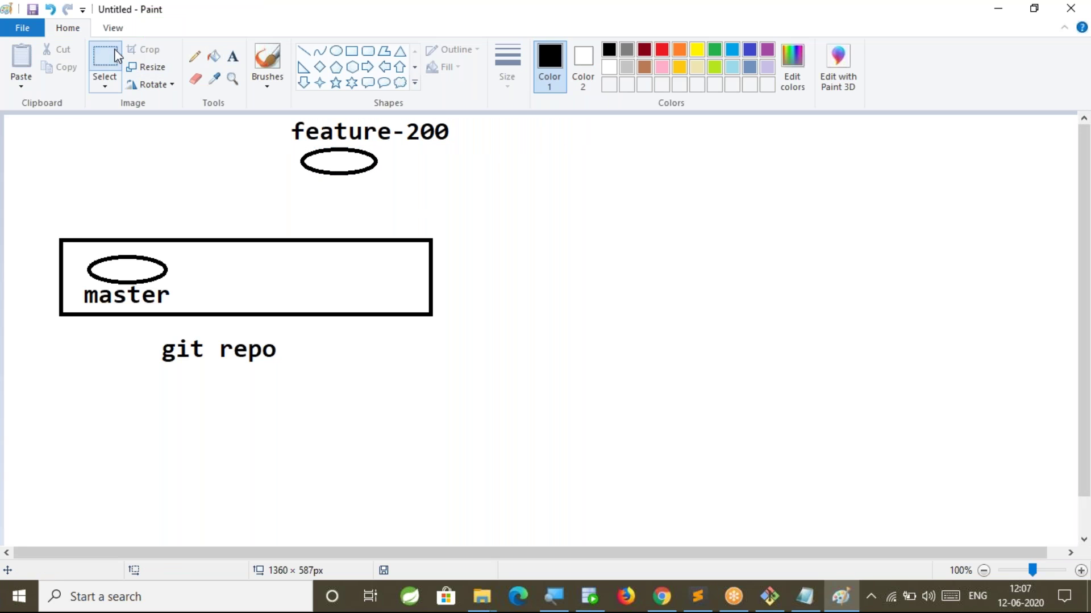
left_click_drag(32, 116, 93, 164)
left_click_drag(447, 358, 496, 385)
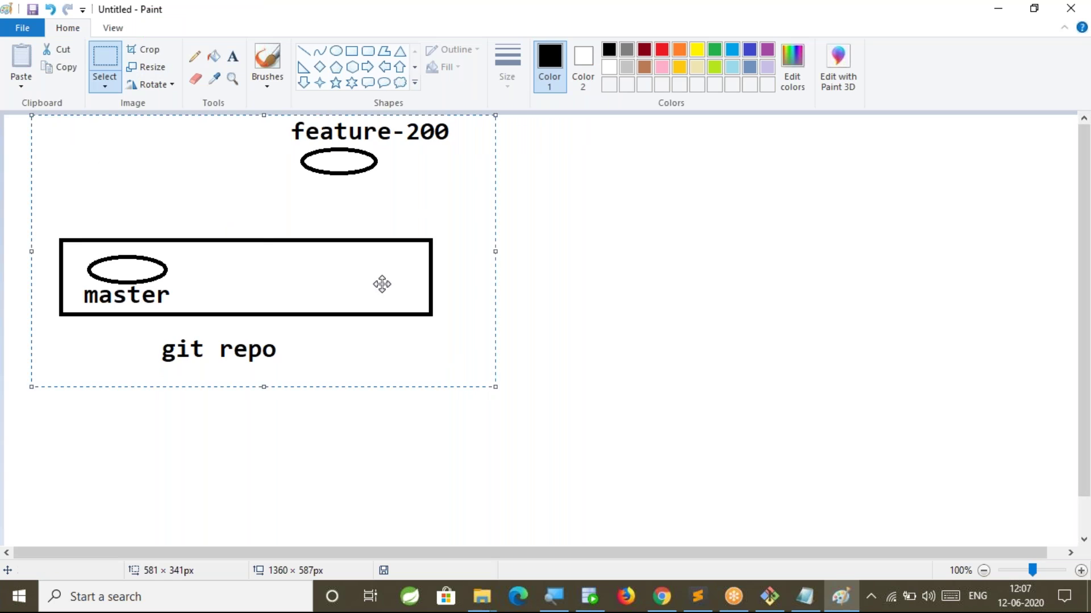
left_click_drag(328, 223, 367, 307)
left_click(664, 260)
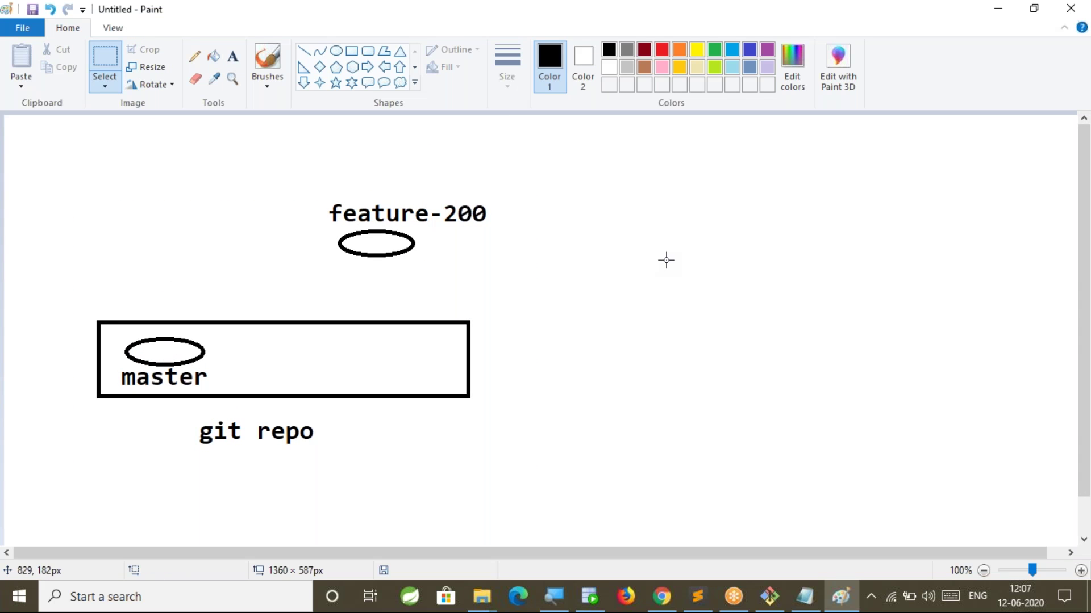
Draw an arrow from the master node up to the feature-200 node.
left_click(317, 55)
left_click_drag(203, 349, 365, 257)
left_click(303, 50)
left_click_drag(336, 261, 368, 254)
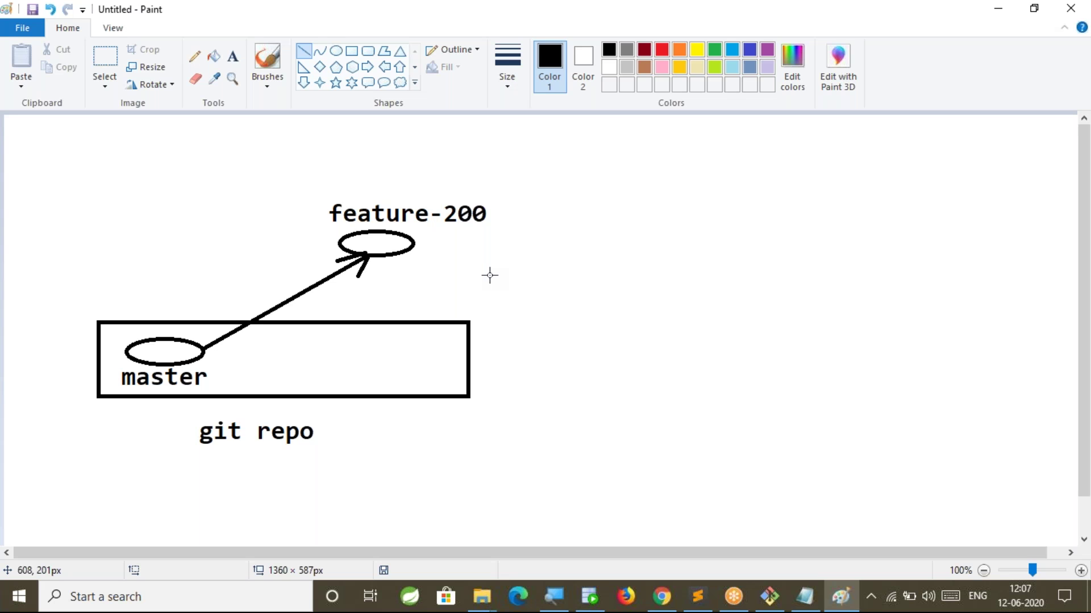
Draw a developer stick figure at top right and connect it to feature-200.
left_click(335, 51)
mouse_move(631, 126)
left_mouse_down()
mouse_move(677, 174)
mouse_move(695, 172)
mouse_move(666, 224)
mouse_move(689, 203)
left_mouse_up()
left_click(304, 51)
left_click(728, 309)
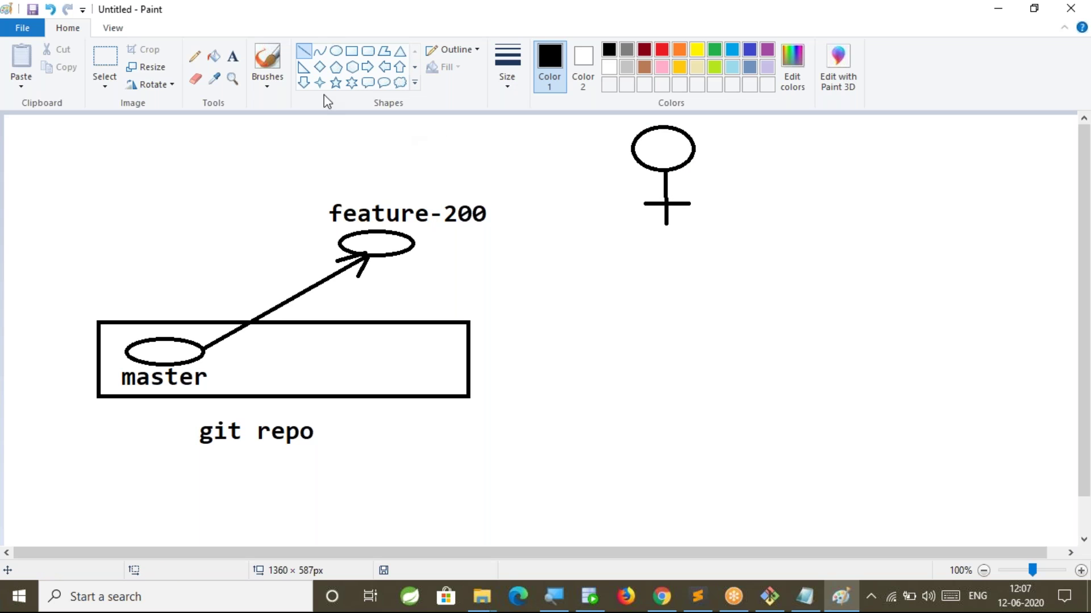
left_click_drag(641, 165, 418, 247)
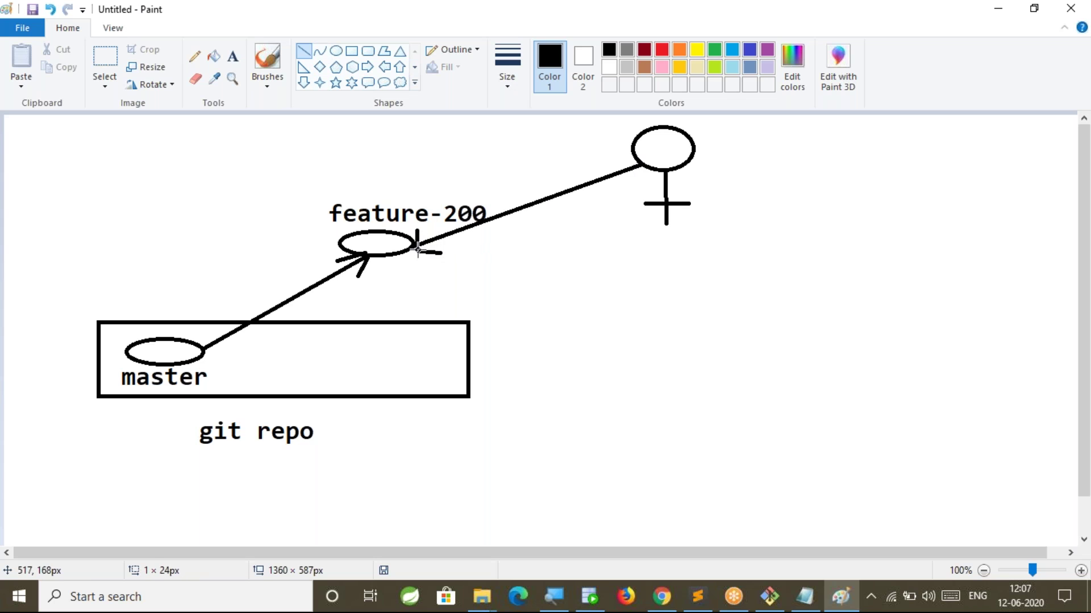
Label the connecting line 'code push' and put the developer's name under the figure.
left_click(232, 56)
left_click_drag(492, 233, 544, 244)
type("code push")
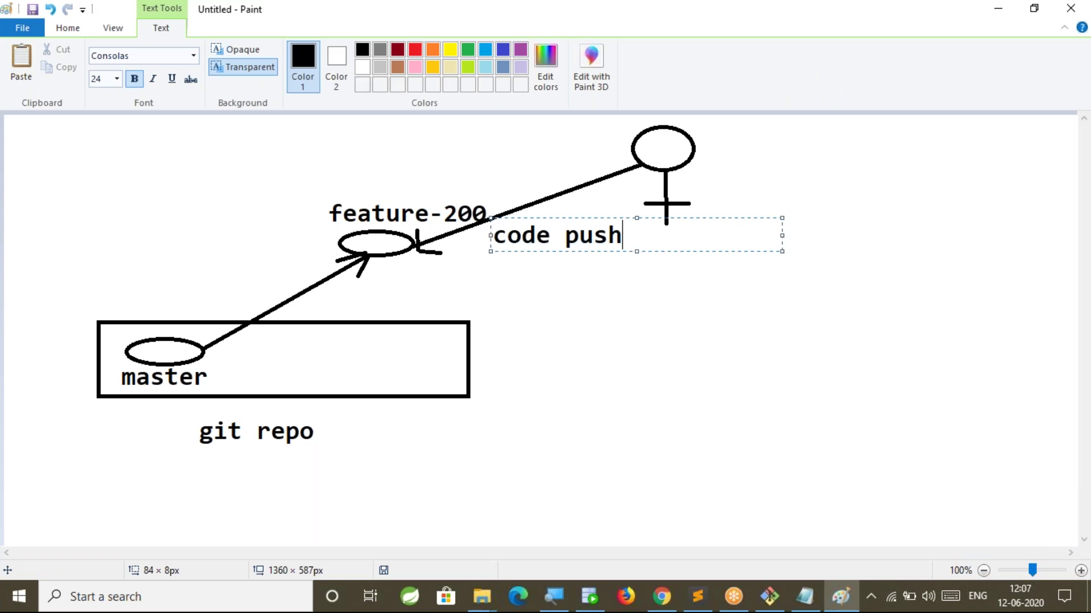
left_click(632, 344)
left_click_drag(648, 232, 940, 264)
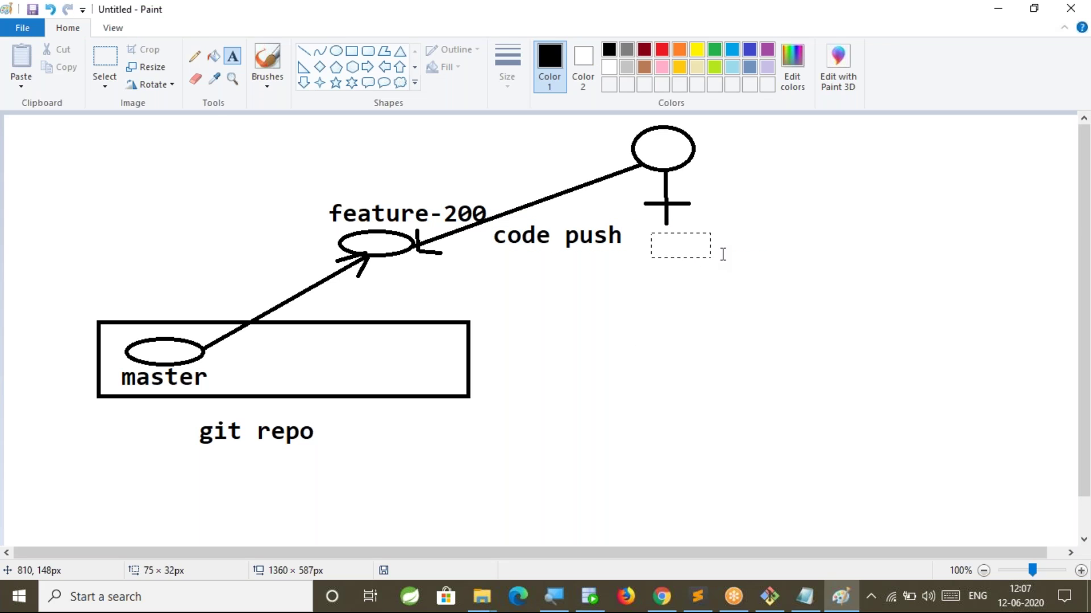
type("Sanjay")
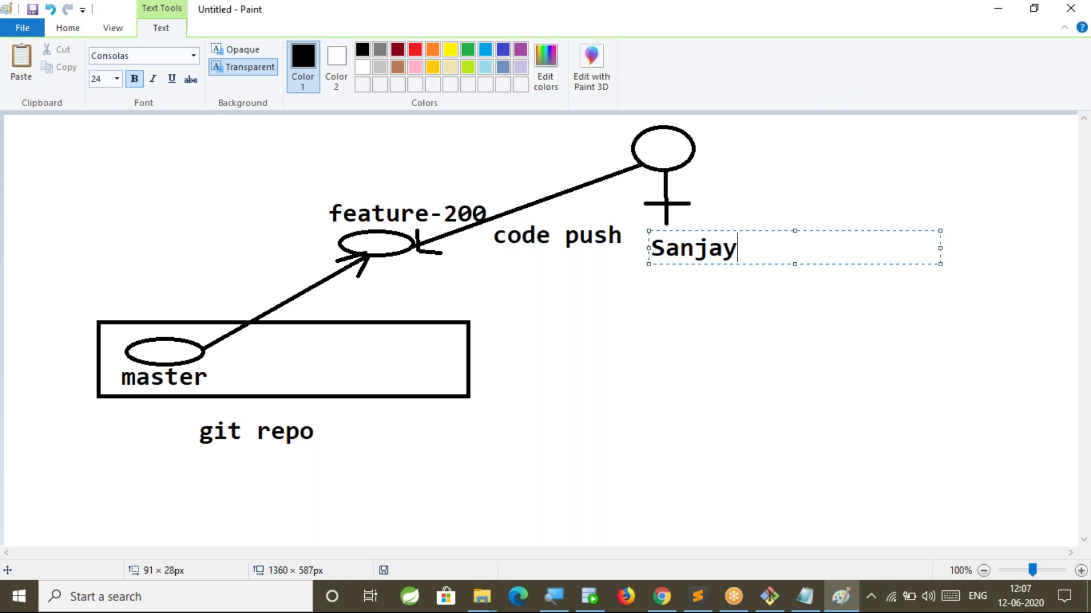
left_click(653, 313)
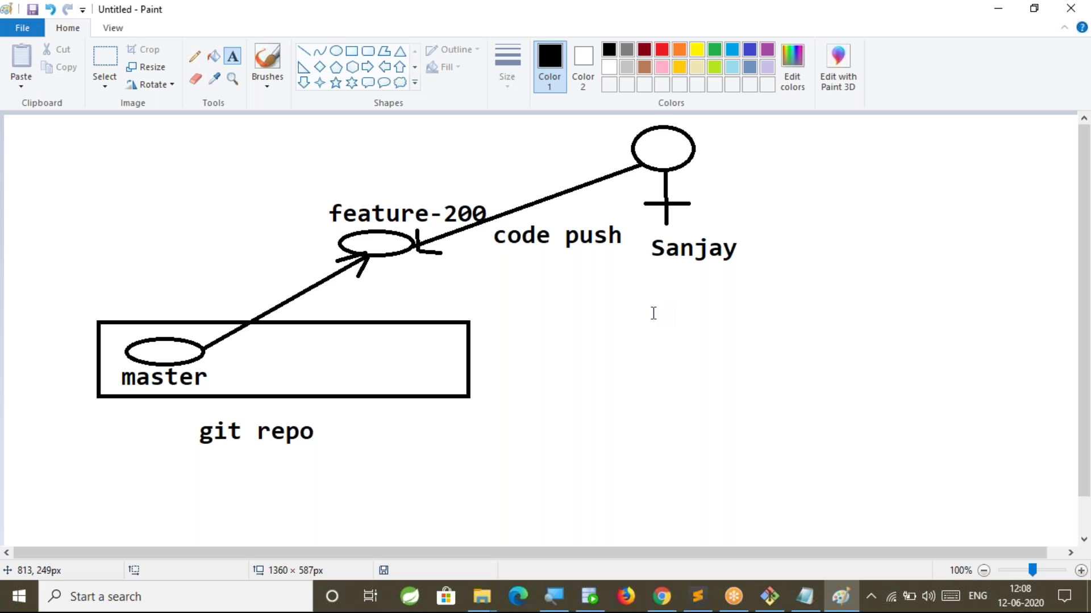
key("alt+Tab")
key("alt+Tab")
key("alt+Tab")
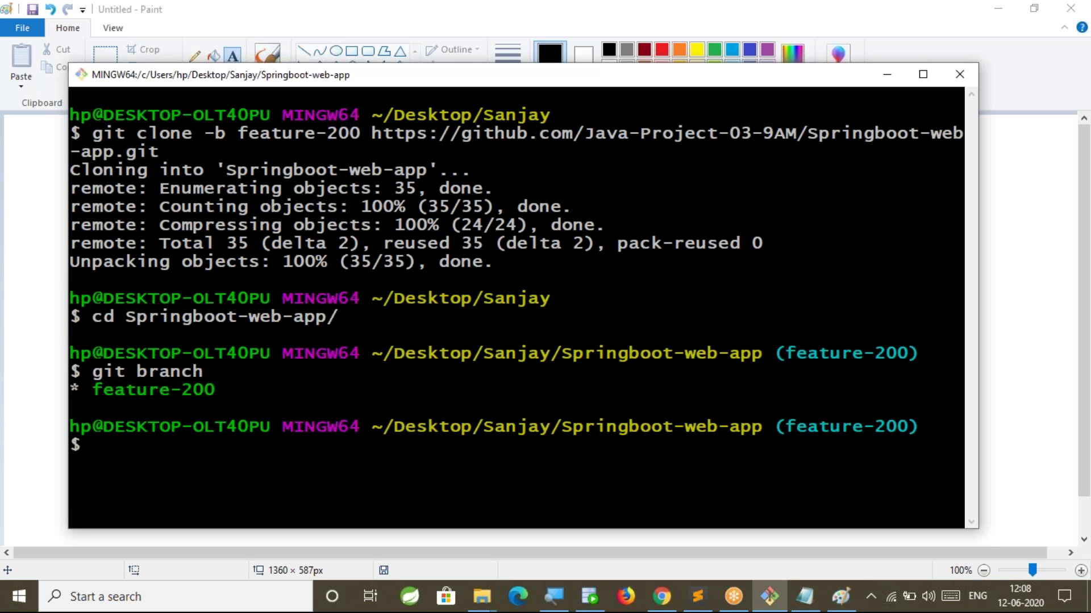
Check git status, stage everything with git add --a, and confirm the file is staged.
type("clear")
key("Return")
type("git status")
key("Return")
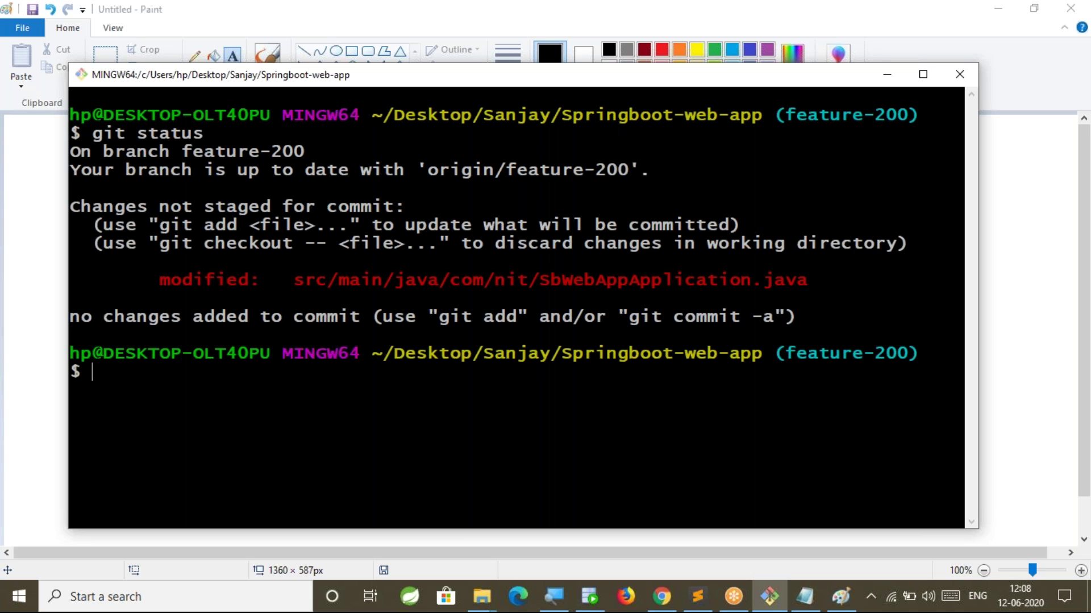
type("git add --a")
key("Return")
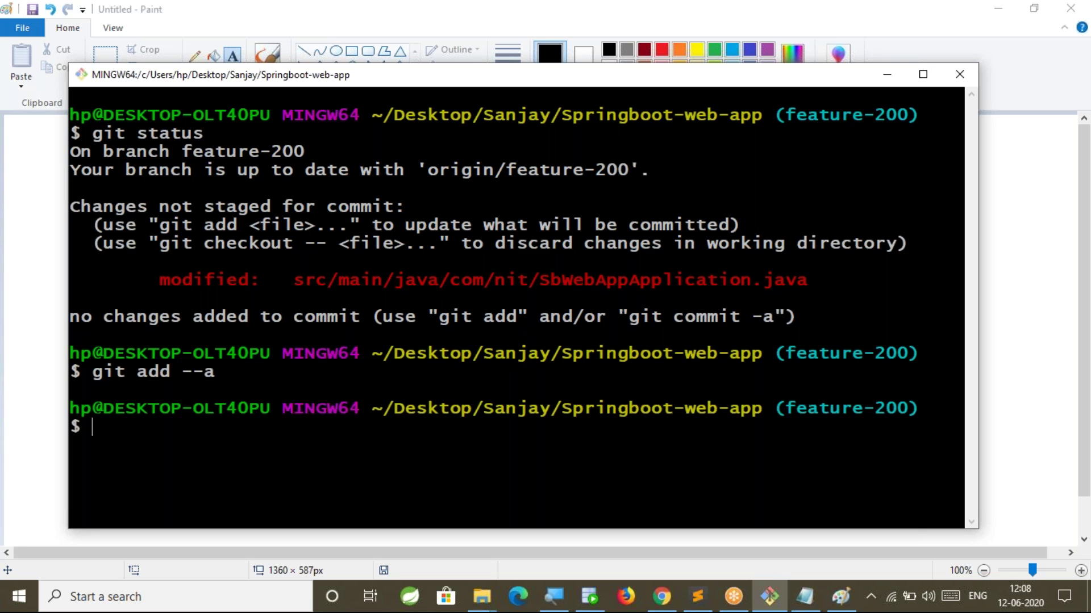
type("git status")
key("Return")
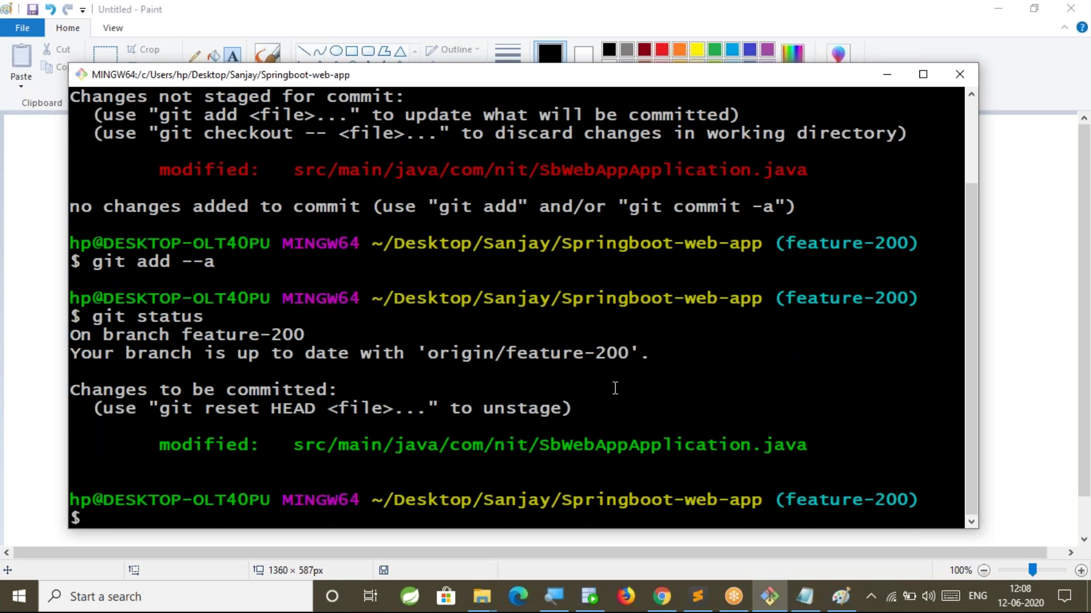
Clear the terminal and commit the staged change with message 'HIS-200:Changes'.
type("clear")
key("Return")
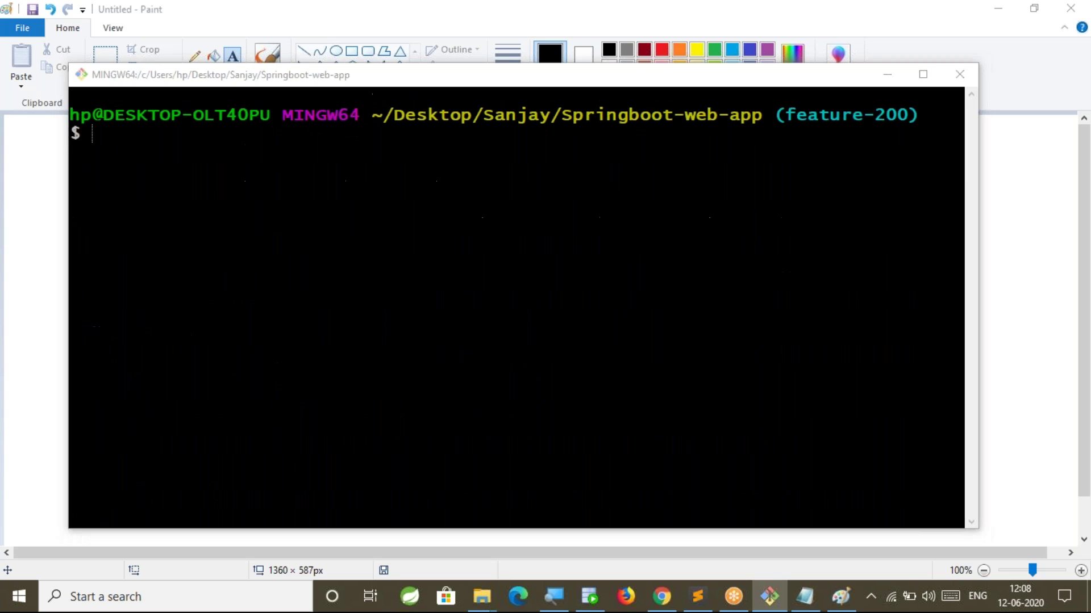
key("shift")
key("shift")
key("shift")
key("Escape")
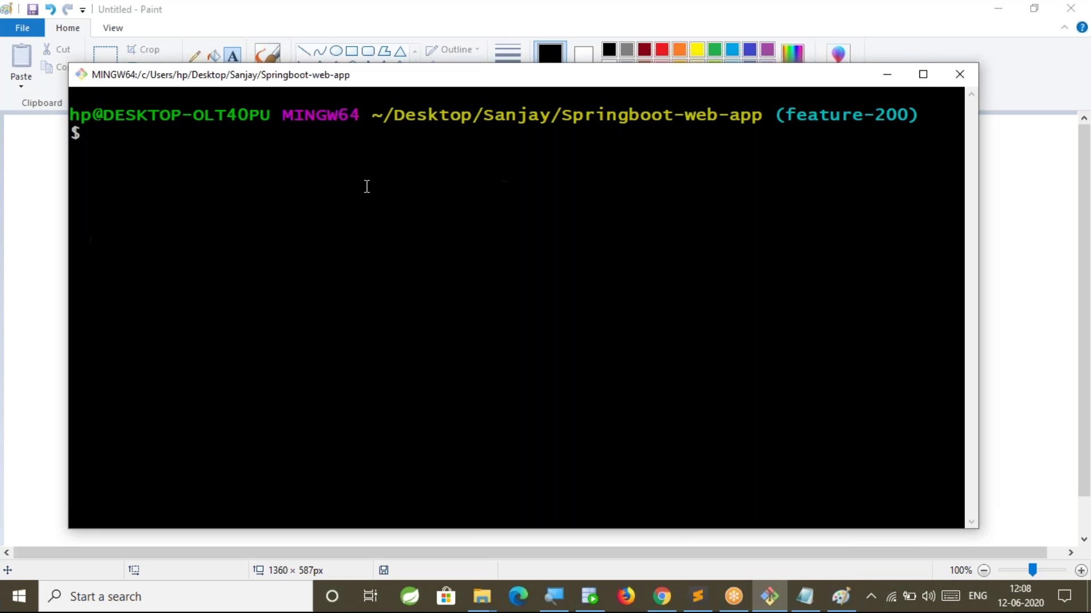
type("git commit -m 'HIS-200:Changes")
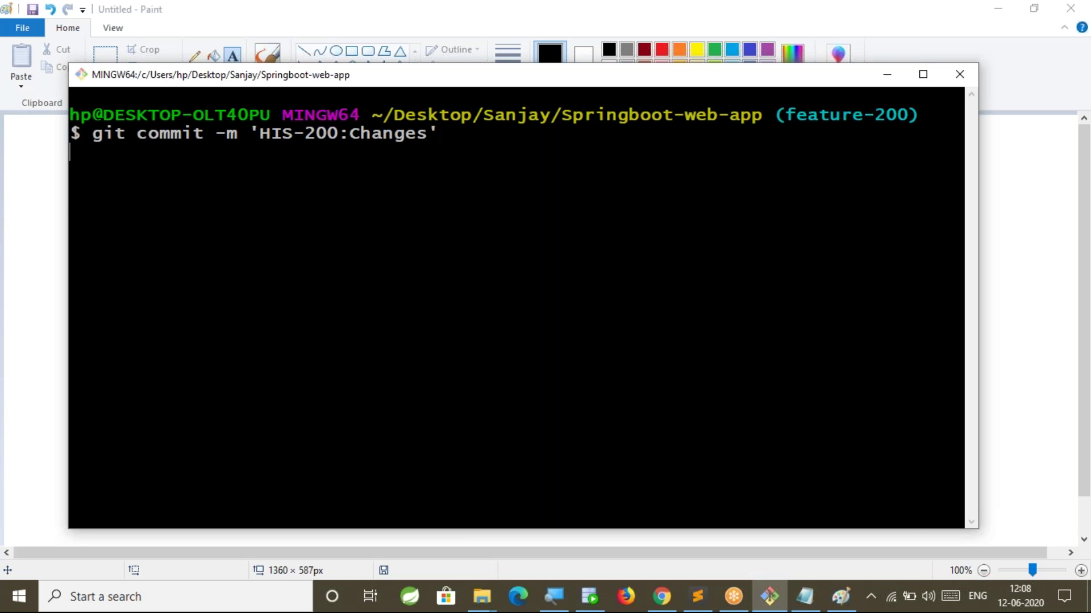
key("Return")
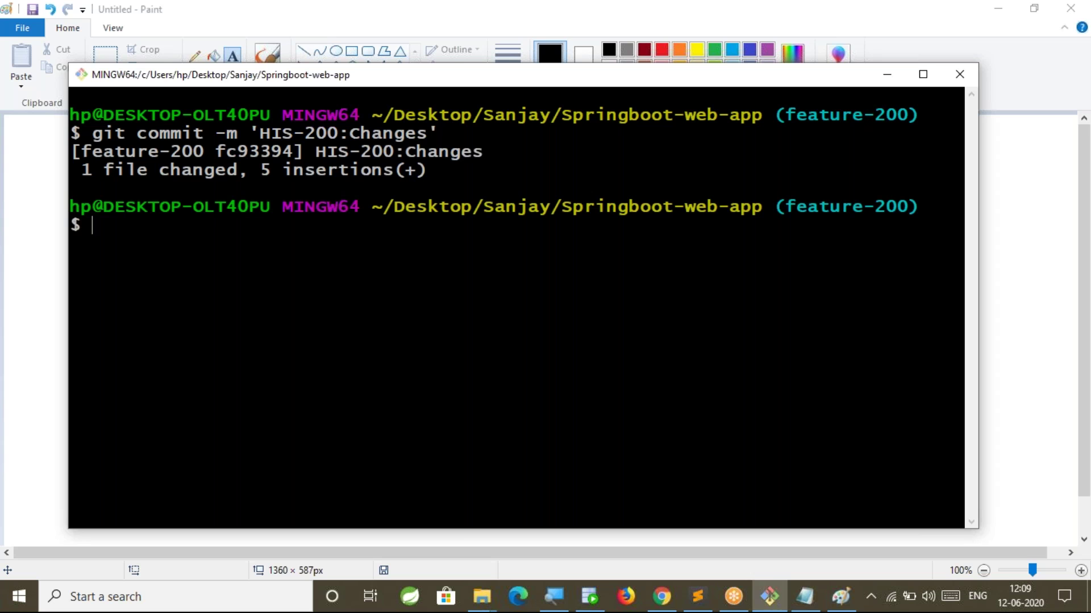
type("git push")
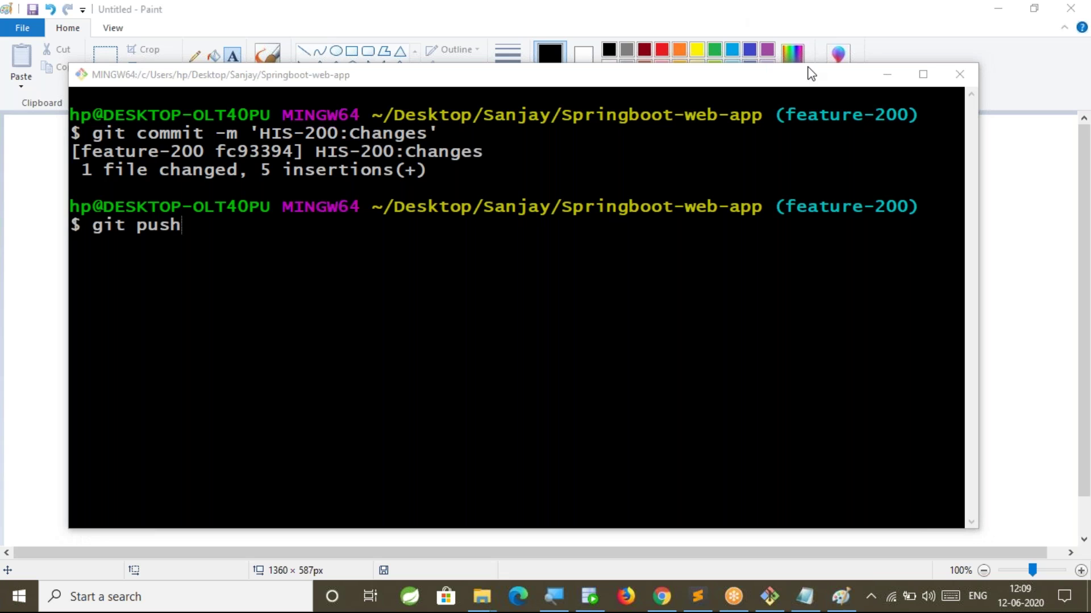
Run git push to update remote feature-200 from 25bed29 to fc93394.
left_click_drag(774, 207, 920, 207)
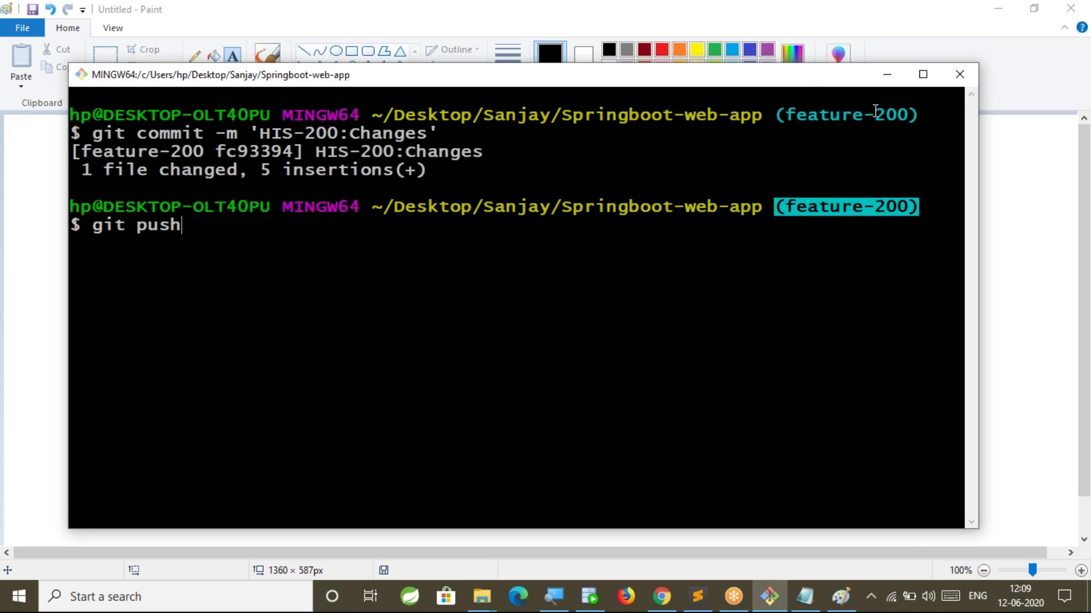
left_click(802, 35)
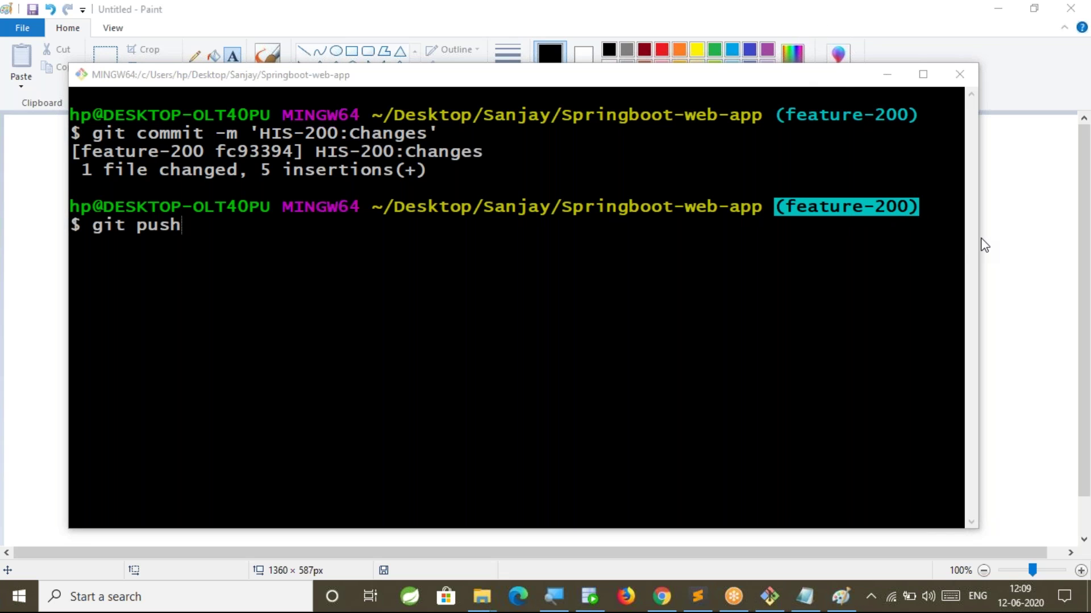
left_click(520, 245)
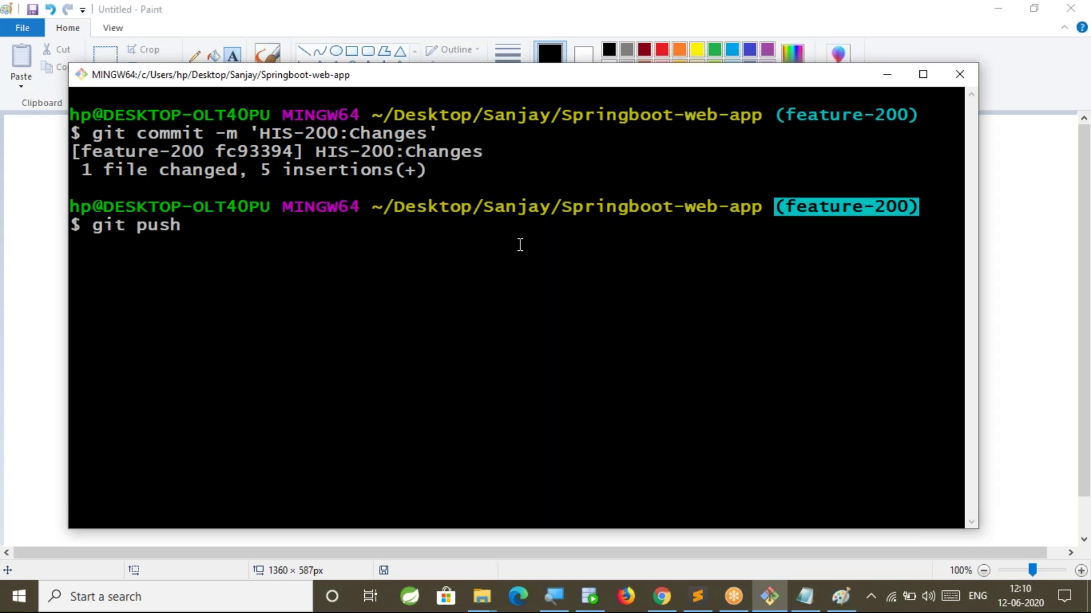
key("Return")
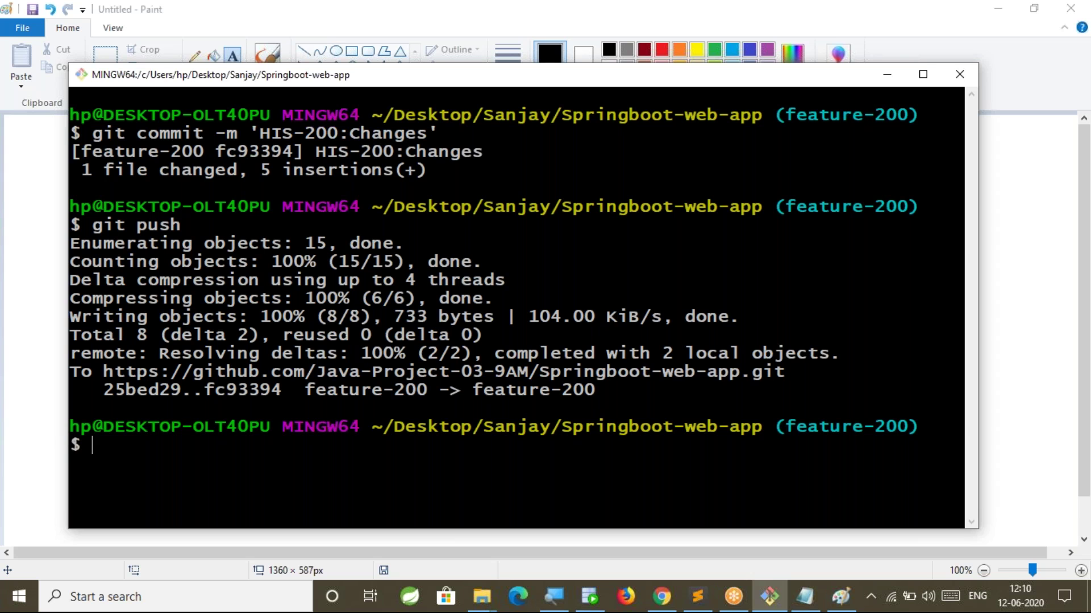
key("alt+Tab")
key("alt+Tab")
key("alt+Tab")
key("alt+Tab")
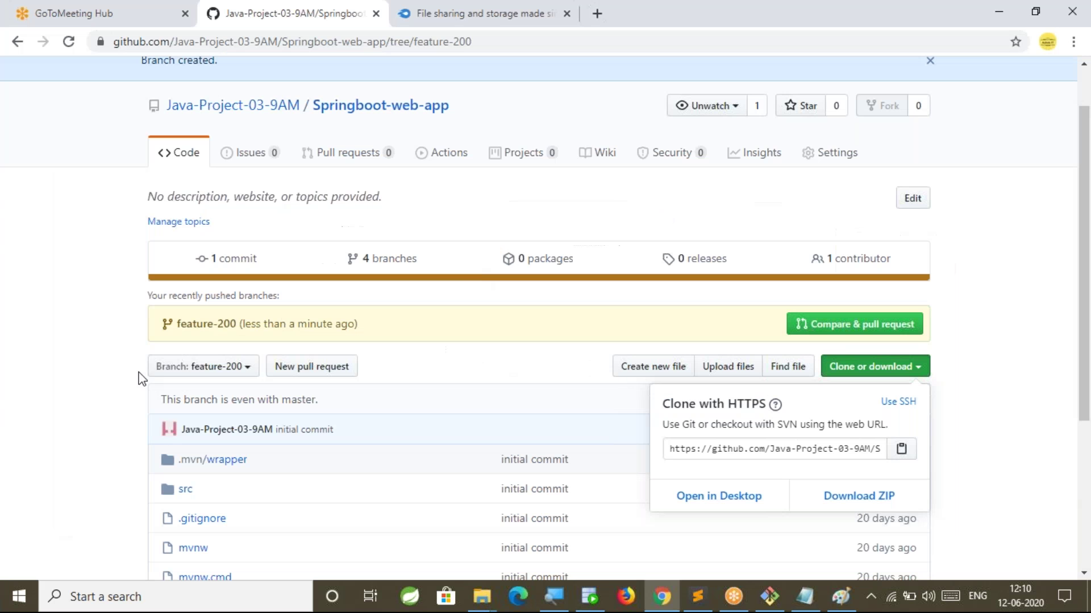
Open src/main/java/com/nit/SbWebAppApplication.java on feature-200, highlight the doProcess lines, then return to the repo overview.
scroll(103, 398, "down", 3)
scroll(103, 398, "up", 1)
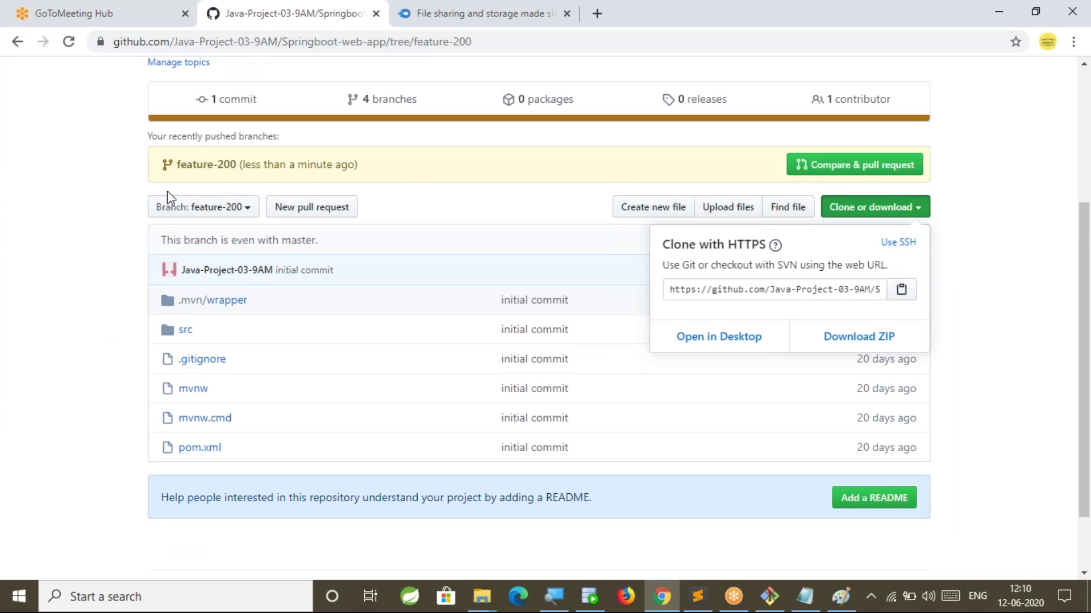
left_click(185, 330)
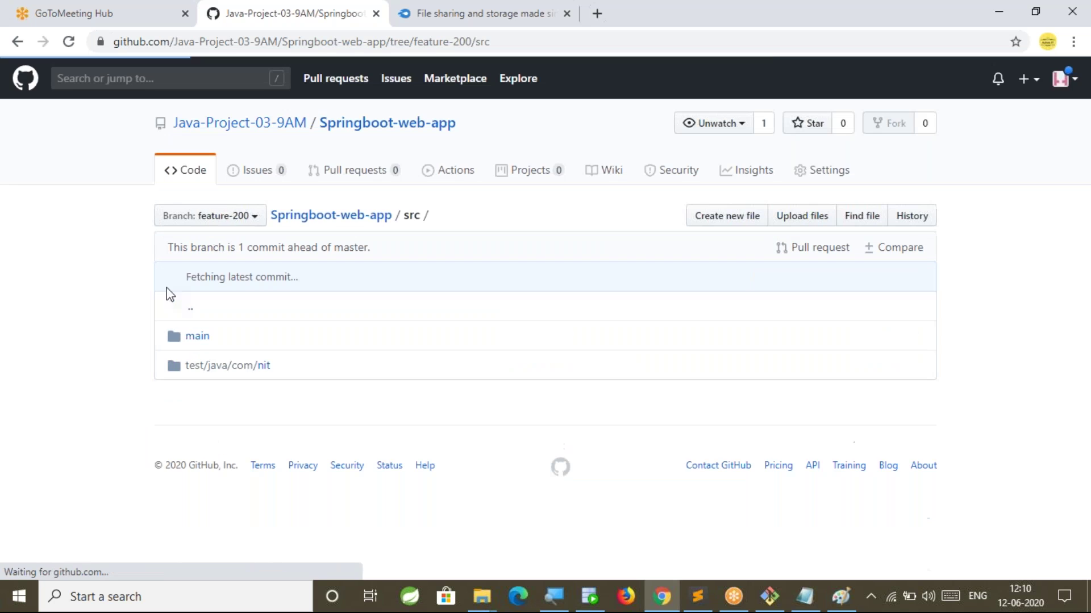
left_click(196, 337)
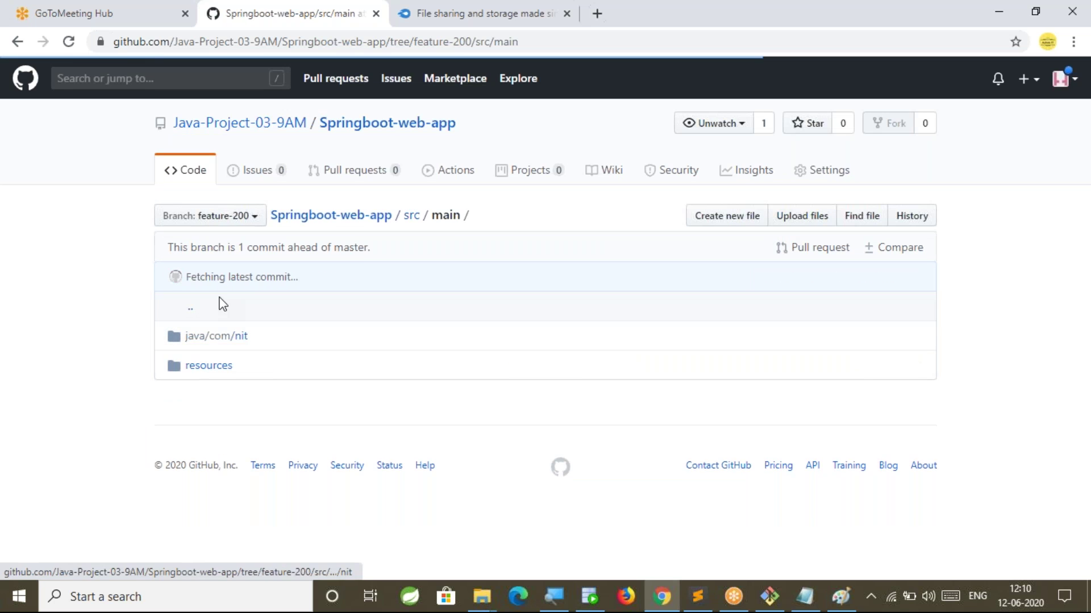
left_click(208, 338)
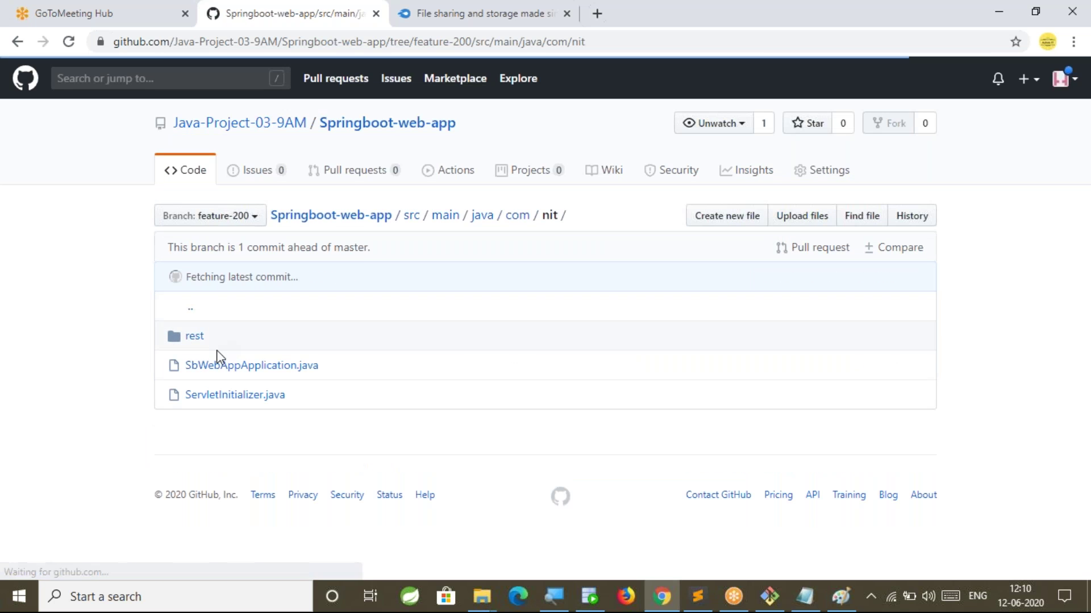
left_click(250, 366)
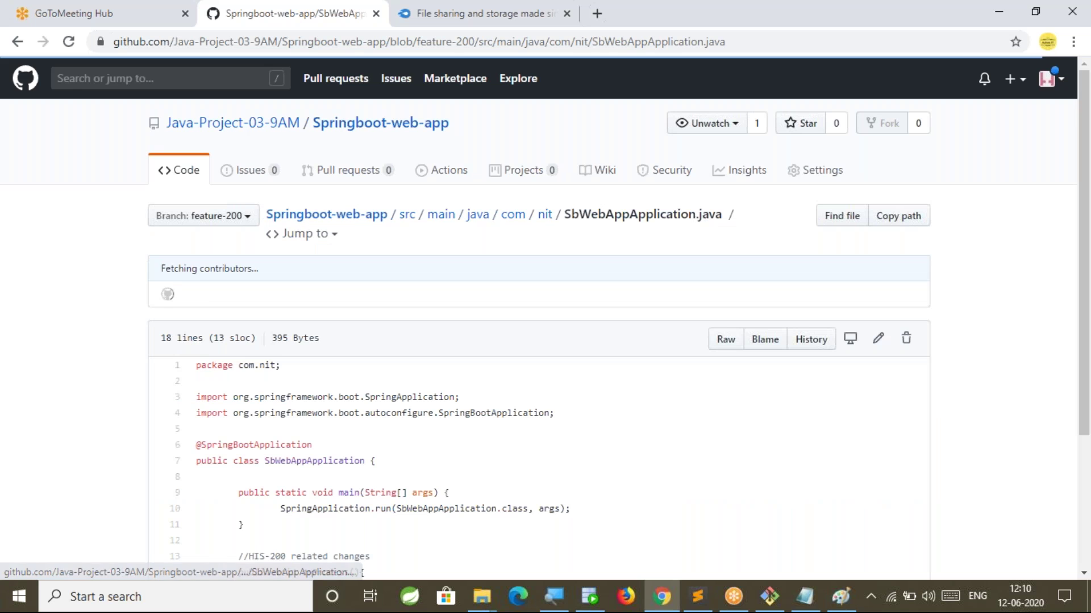
scroll(516, 488, "down", 1)
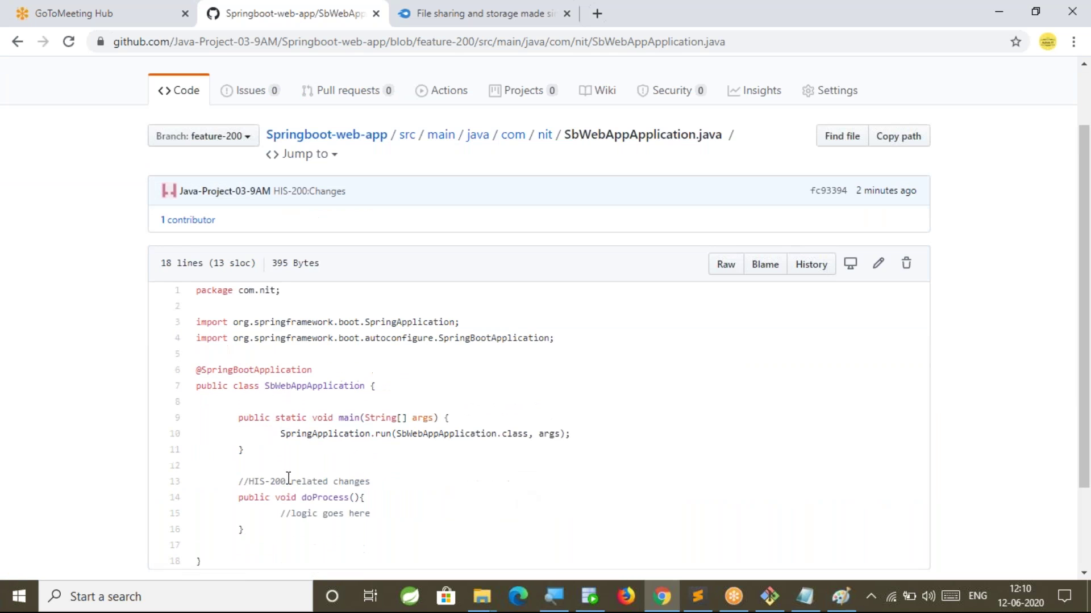
left_click_drag(236, 480, 273, 545)
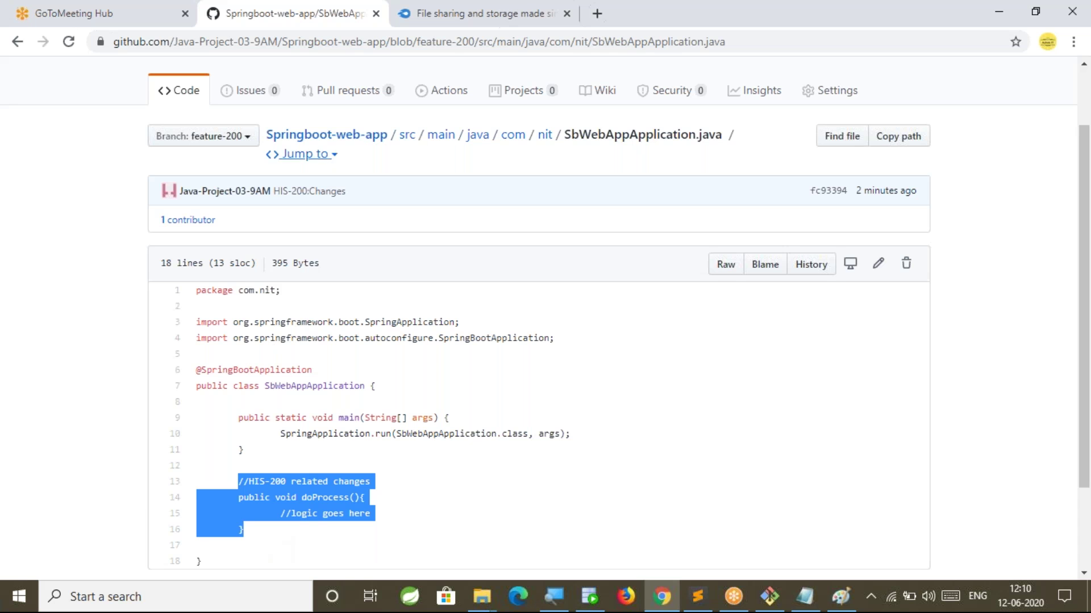
left_click(334, 140)
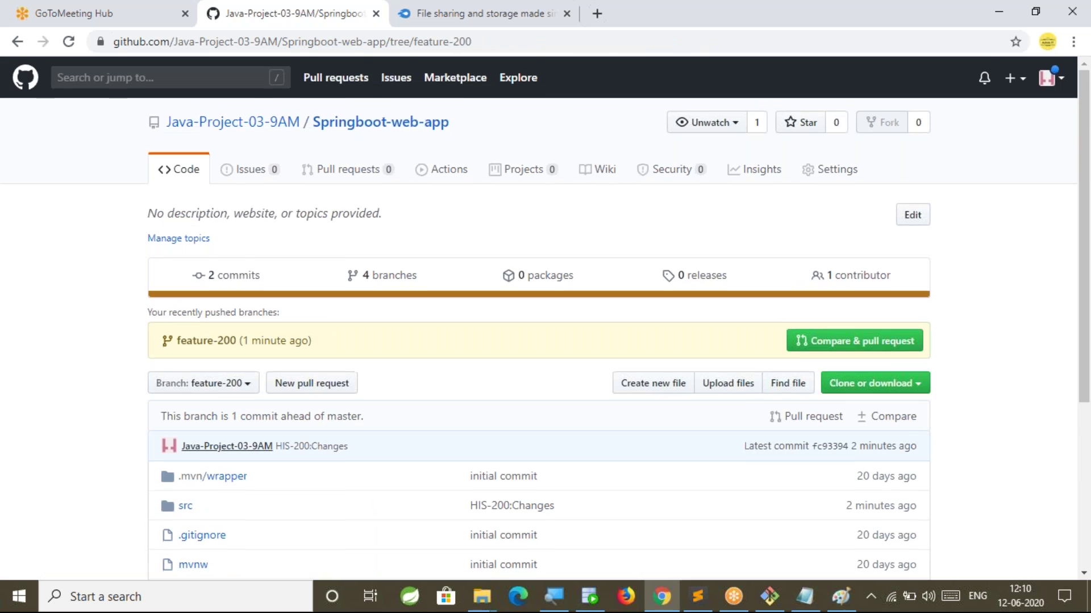
scroll(545, 318, "down", 3)
Switch the repository to master and open its SbWebAppApplication.java, which has no doProcess method.
left_click(202, 225)
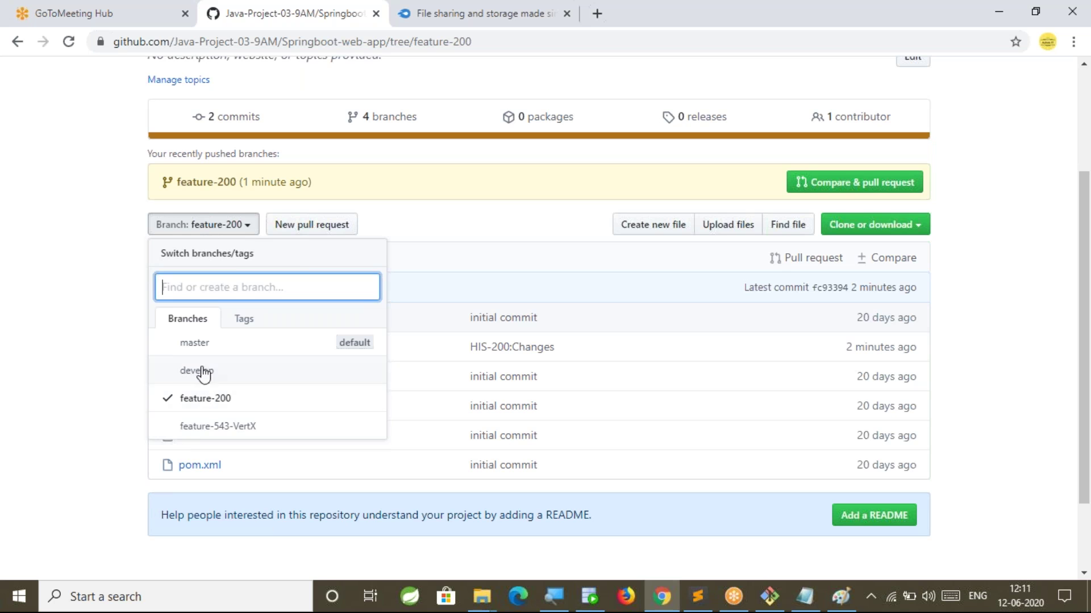
left_click(194, 345)
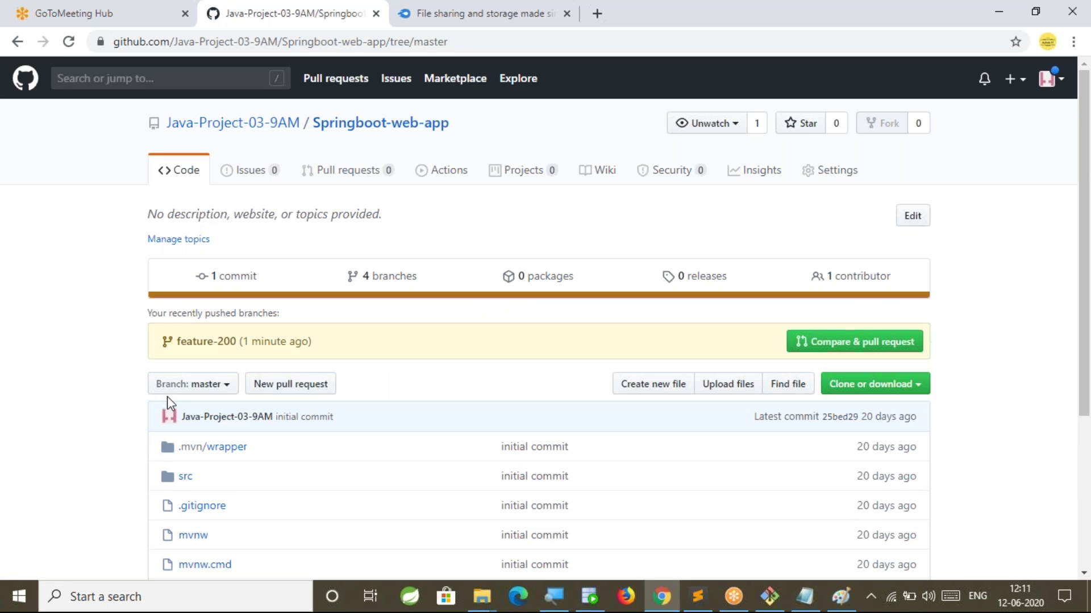
left_click(184, 478)
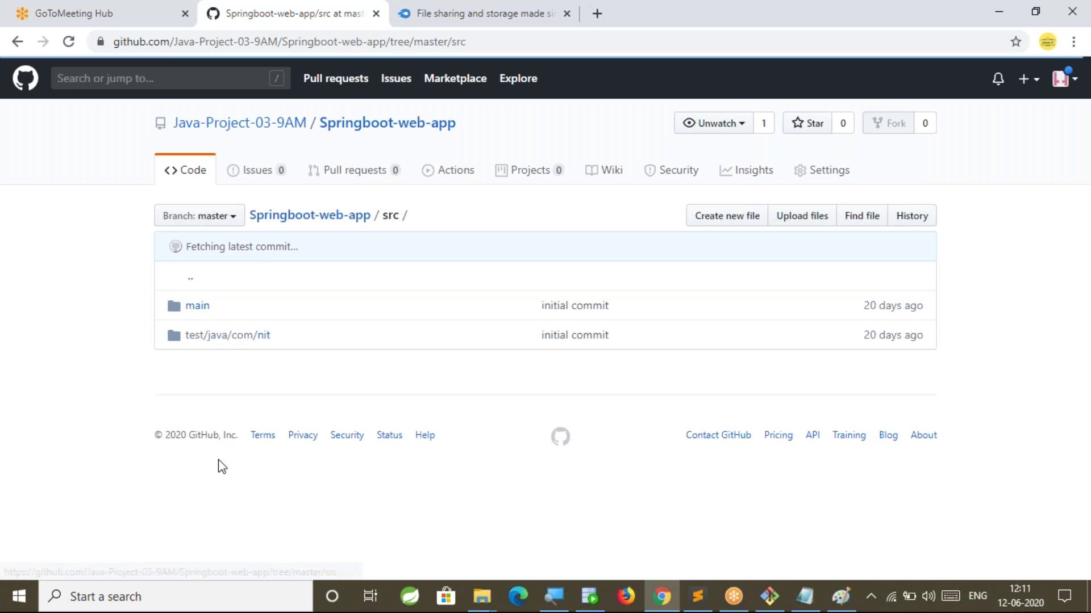
left_click(200, 309)
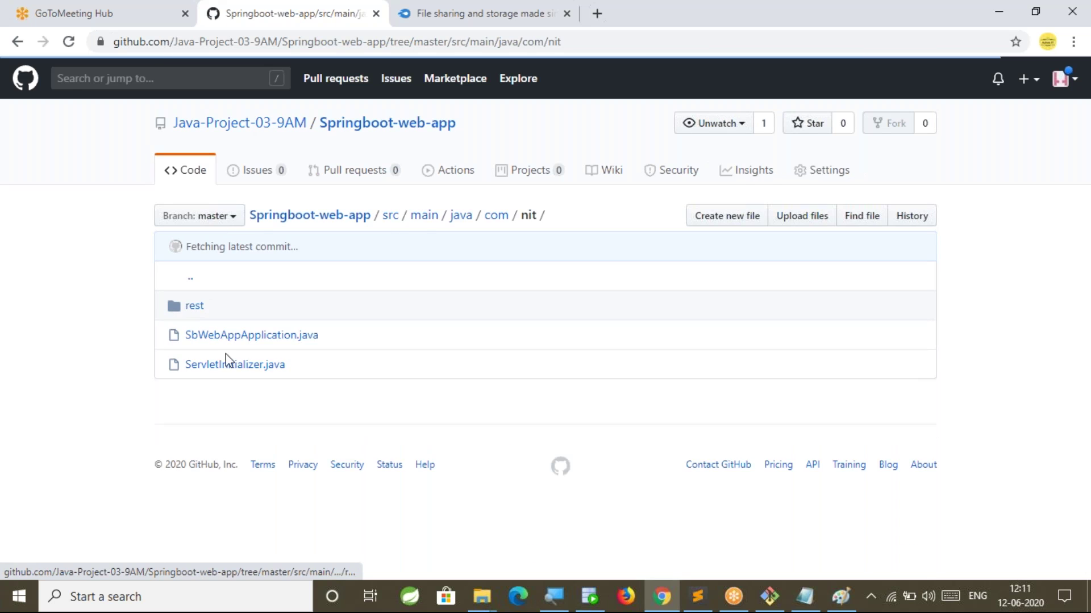
left_click(244, 336)
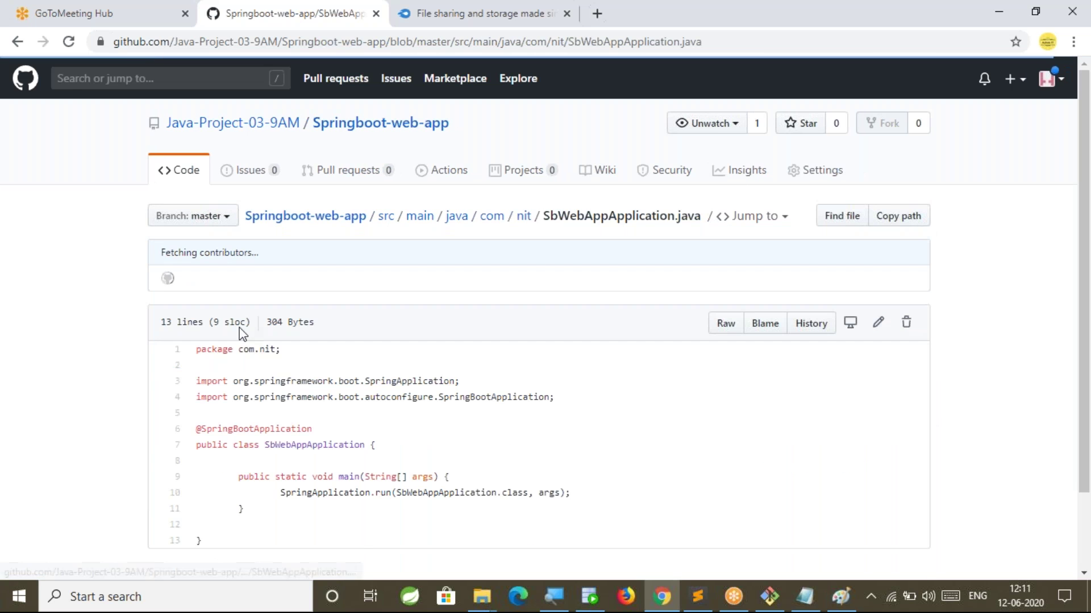
scroll(349, 526, "down", 2)
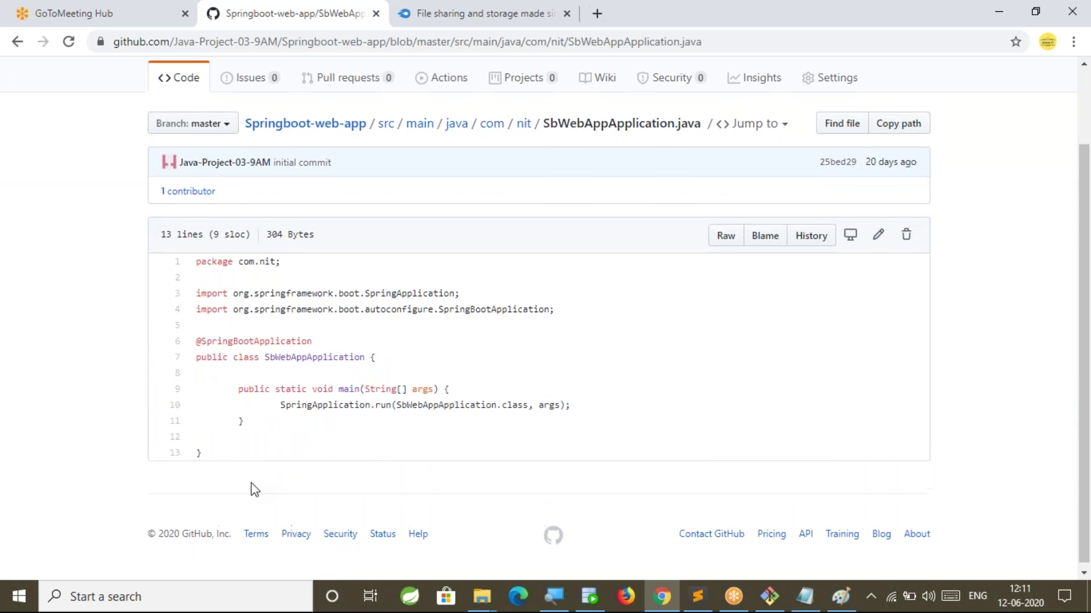
scroll(311, 481, "up", 2)
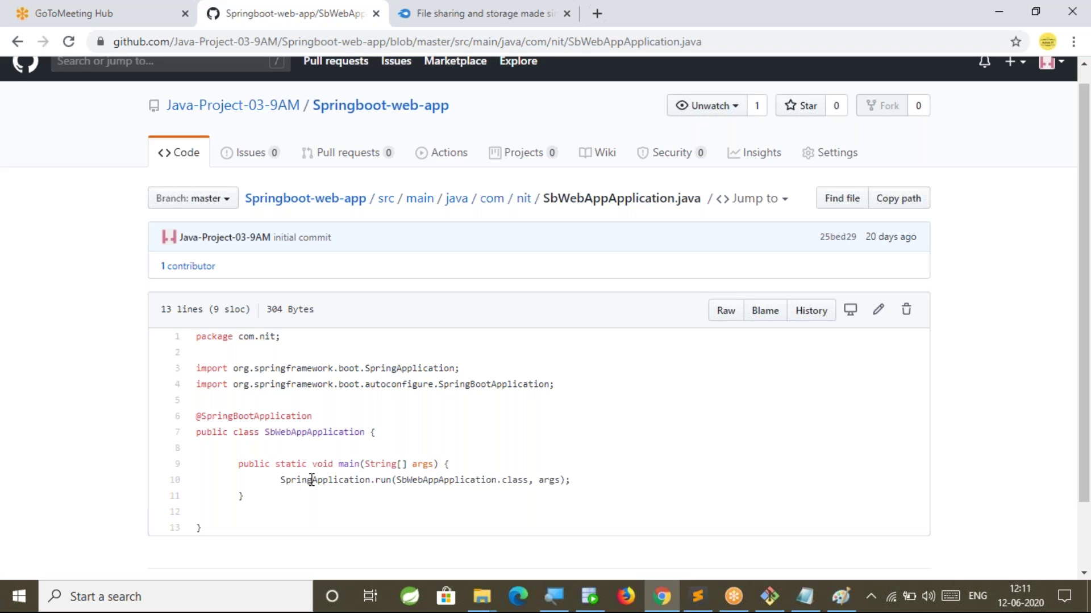
key("alt+Tab")
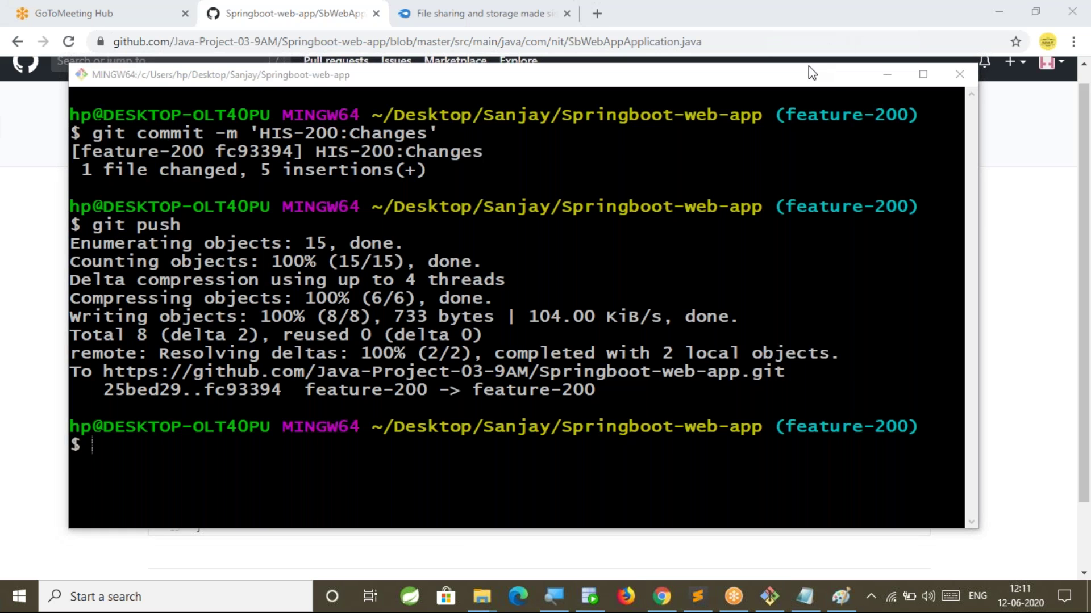
Bring the Paint branching diagram to the front from the taskbar.
left_click(841, 596)
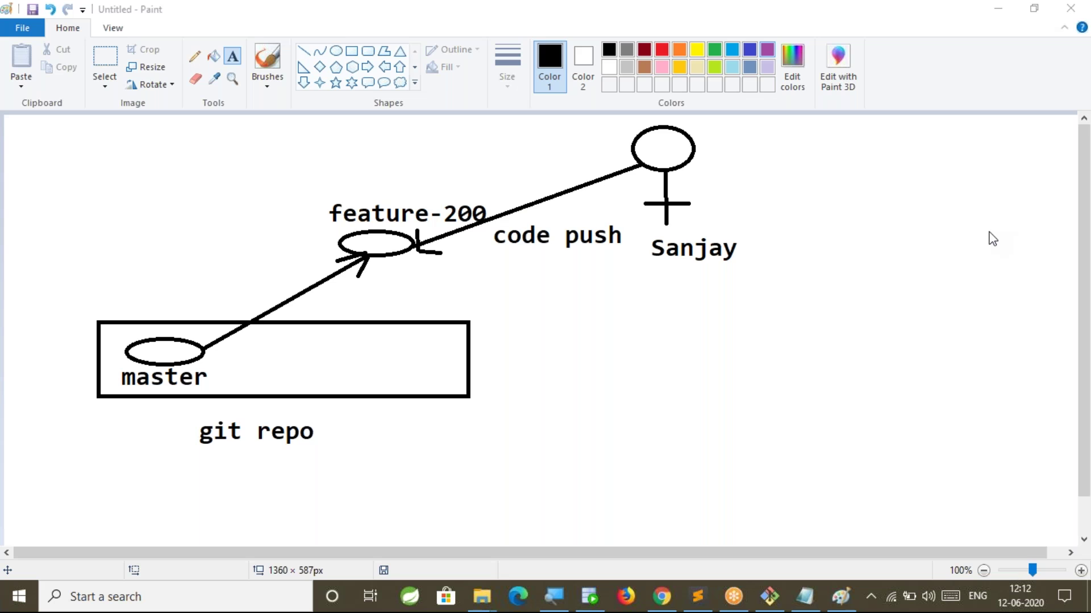
Draw a red curved arrow arcing from feature-200 back into master.
left_click(663, 61)
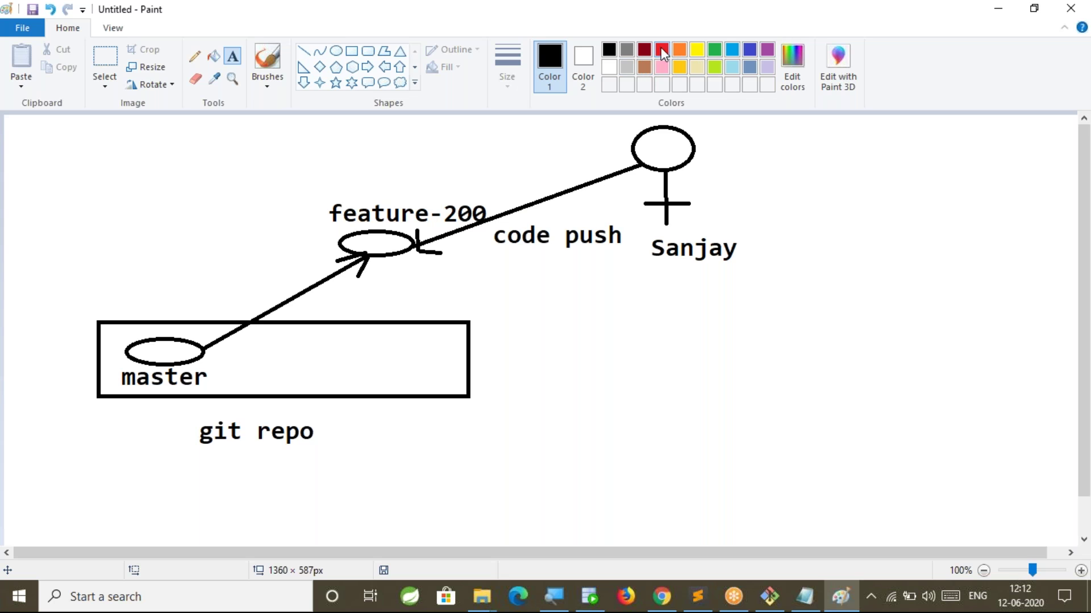
left_click(662, 50)
left_click(303, 51)
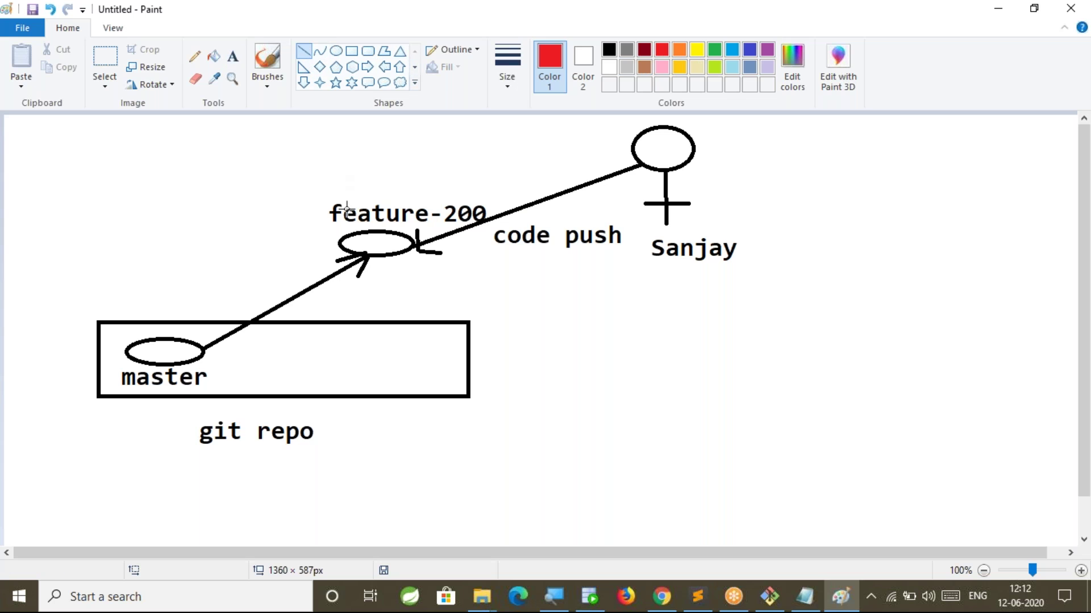
mouse_move(342, 240)
left_mouse_down()
mouse_move(141, 292)
mouse_move(149, 340)
mouse_move(165, 281)
left_mouse_up()
key("ctrl+z")
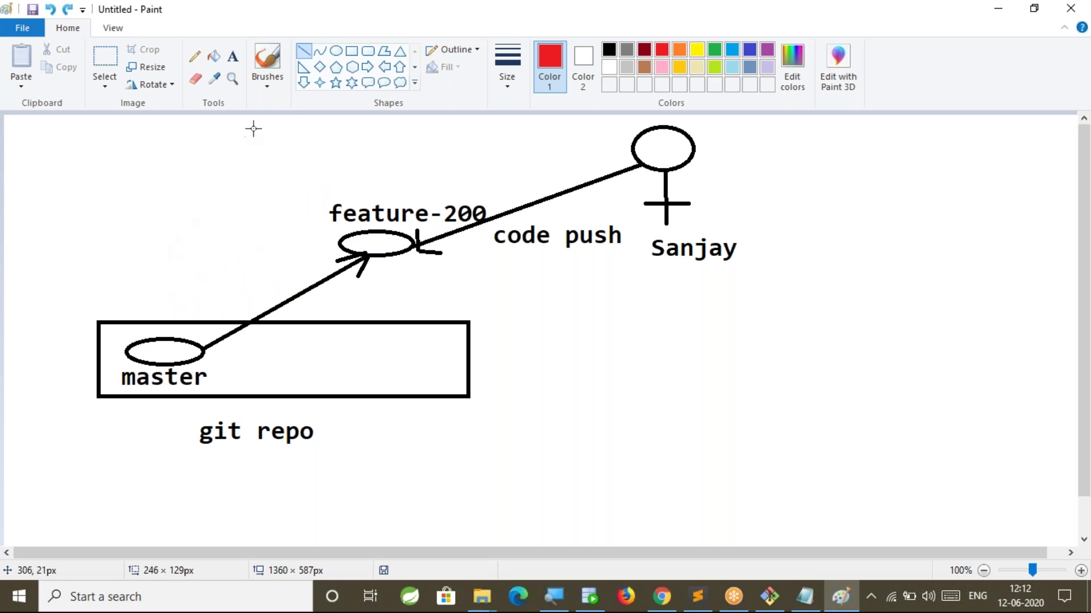
left_click(320, 50)
left_click_drag(338, 239, 158, 337)
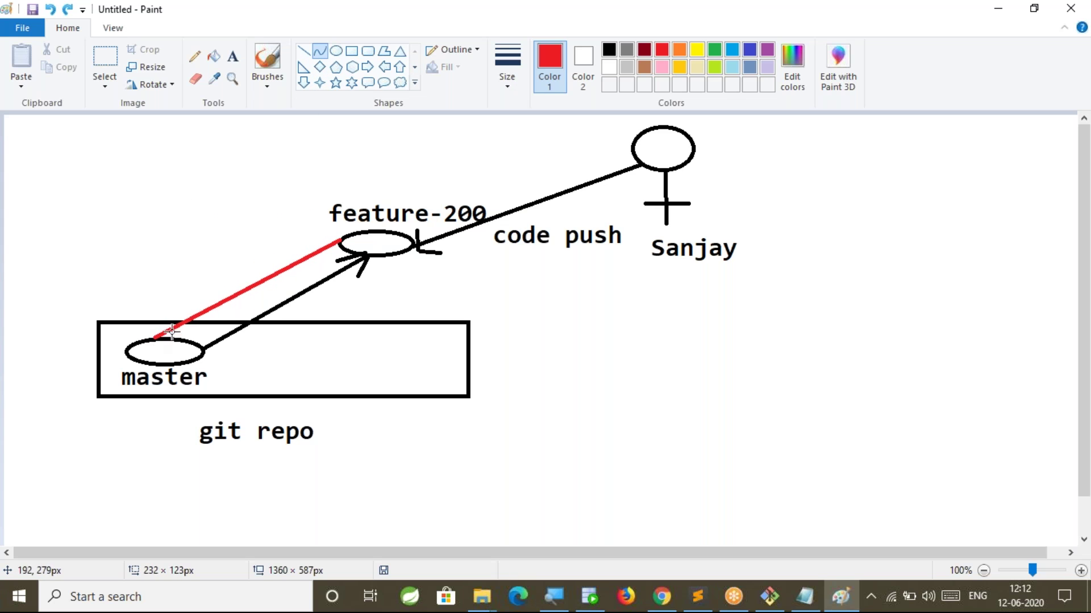
left_click_drag(230, 297, 157, 195)
left_click(304, 51)
mouse_move(158, 340)
left_mouse_down()
mouse_move(138, 318)
mouse_move(158, 340)
left_mouse_up()
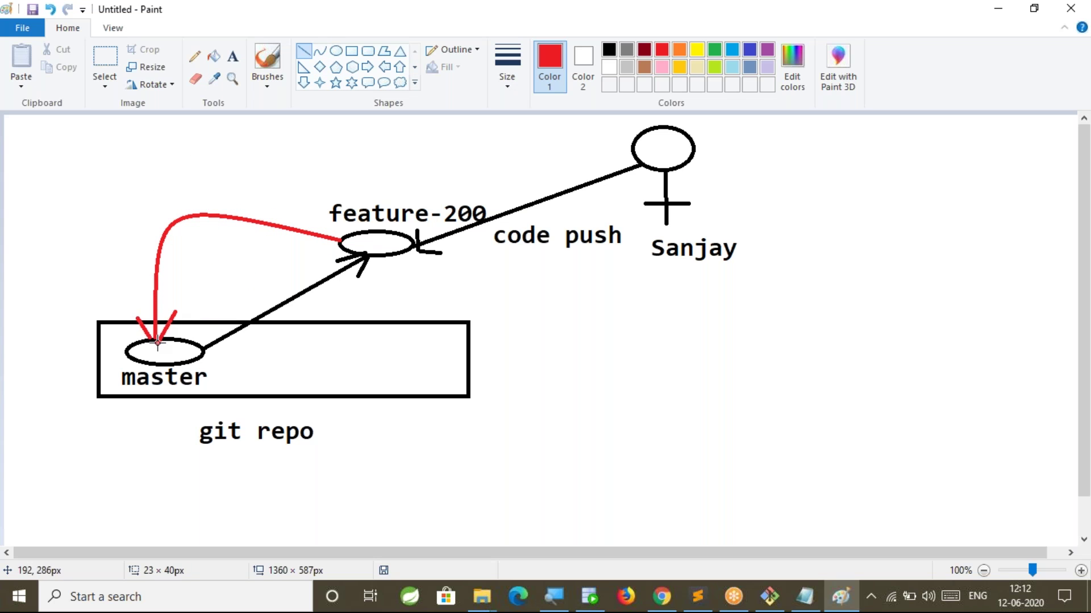
Label the red arc 'branch merging'.
left_click(232, 56)
left_click_drag(141, 186, 209, 207)
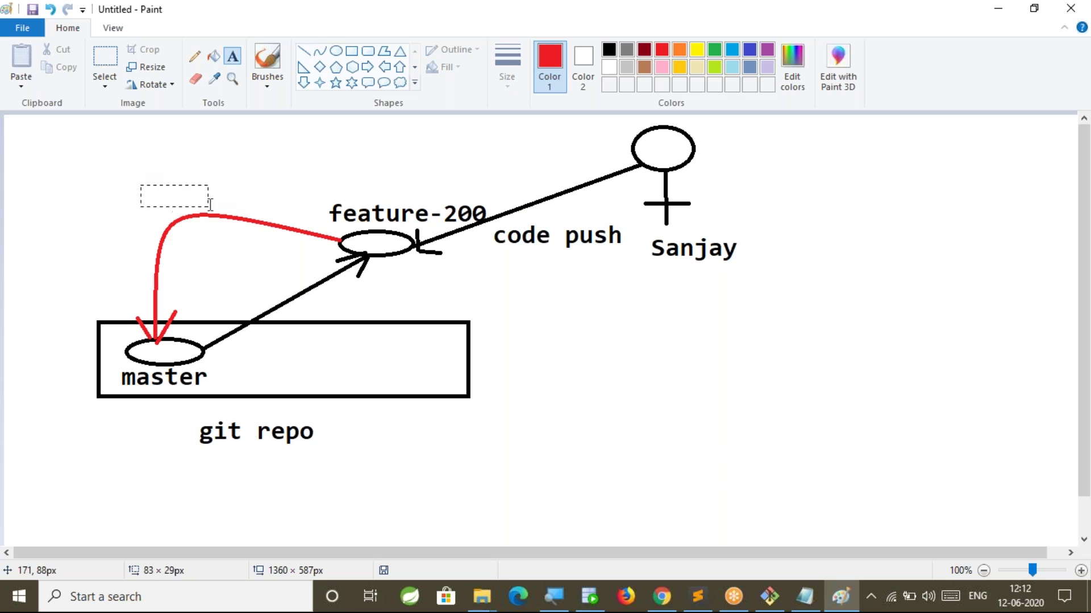
type("branch merging")
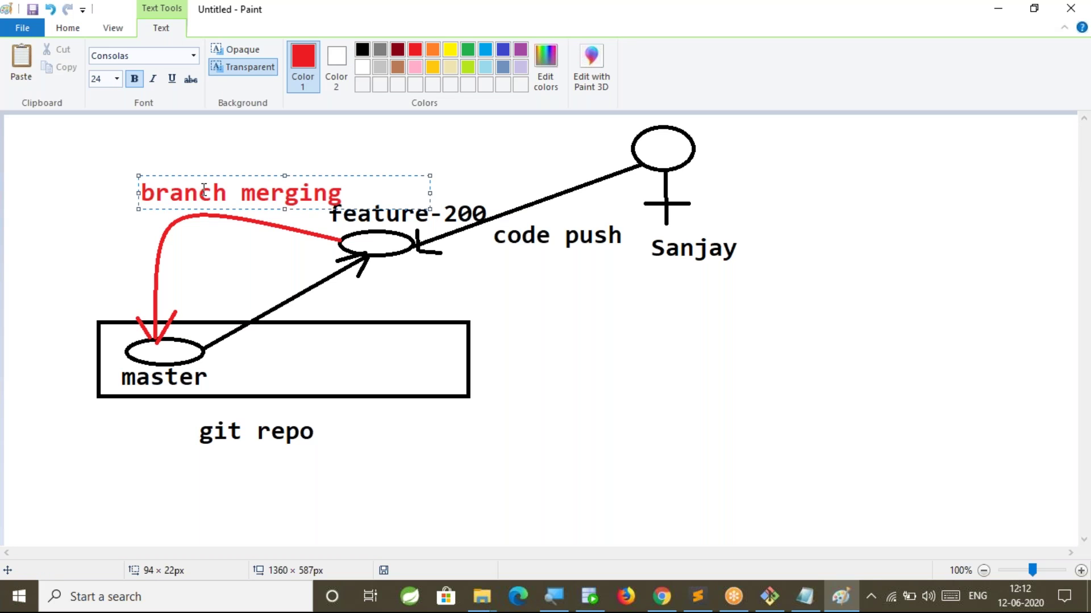
left_click_drag(136, 192, 91, 192)
left_click(72, 123)
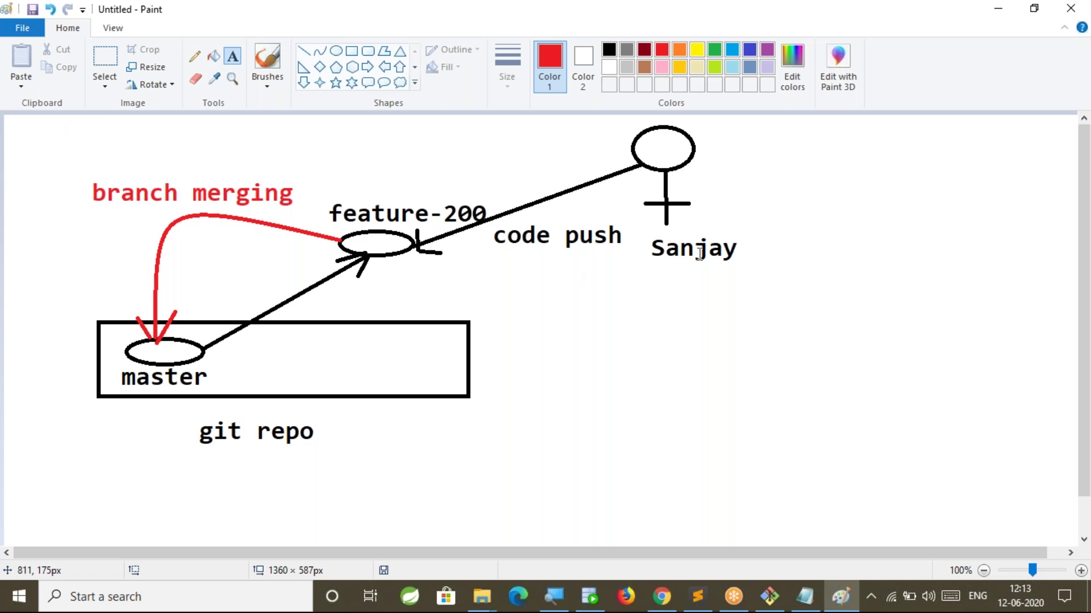
Leave the Java file and bring the Sublime Text class notes back on screen.
scroll(591, 434, "down", 1)
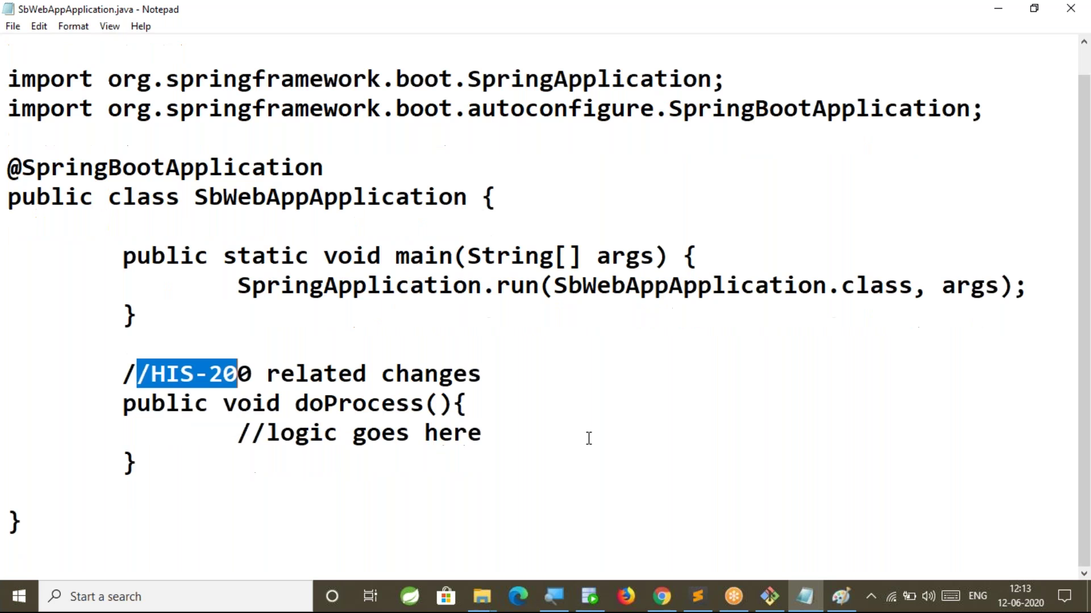
left_click(355, 514)
scroll(406, 493, "up", 1)
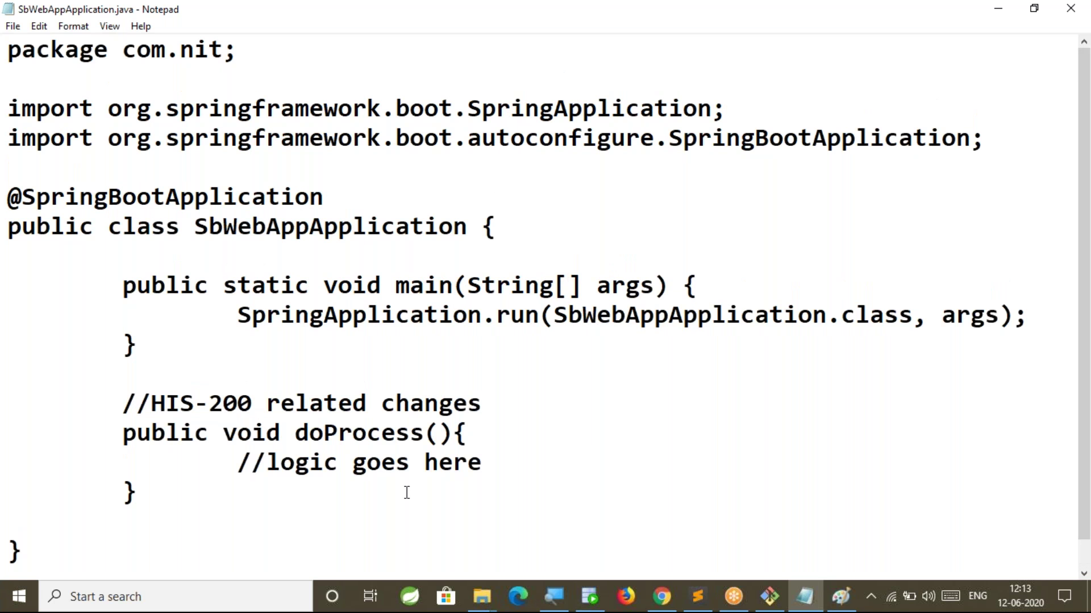
left_click(703, 604)
key("alt+Tab")
key("alt+Tab")
key("alt+Tab")
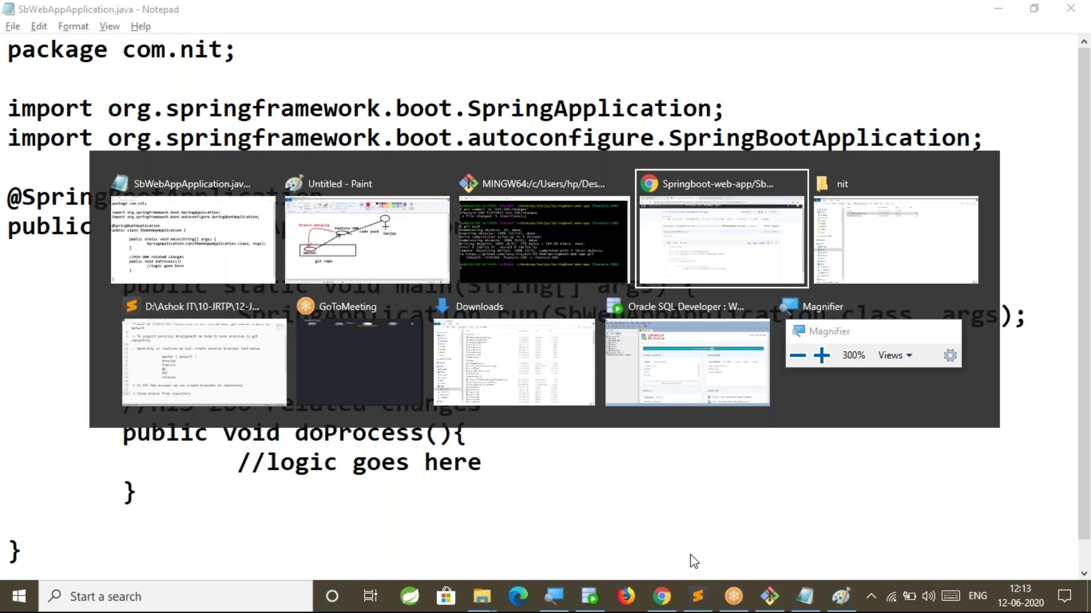
key("alt+Tab")
key("alt+Tab")
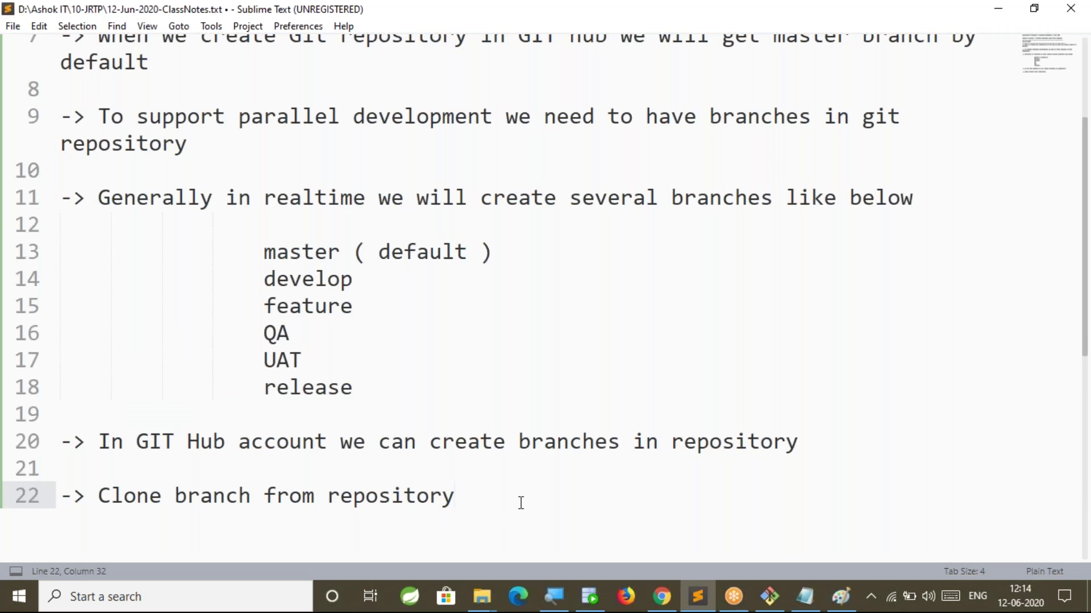
Add the note '-> Make changes and push your changes to branch which you created for your feature'.
key("Return")
key("Return")
type("-> Make cha")
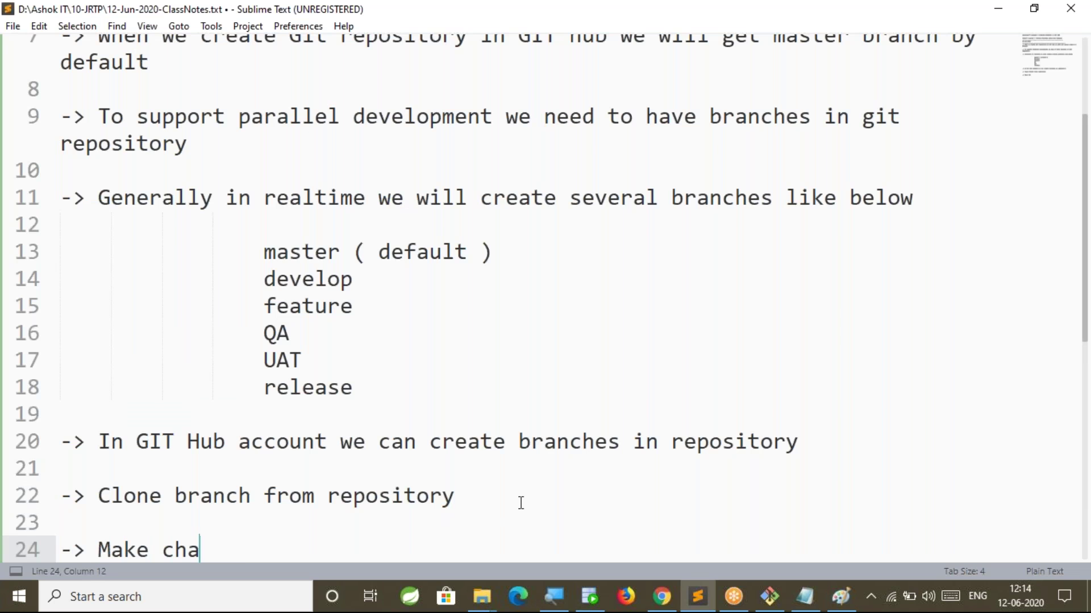
type("nges and push your changes to")
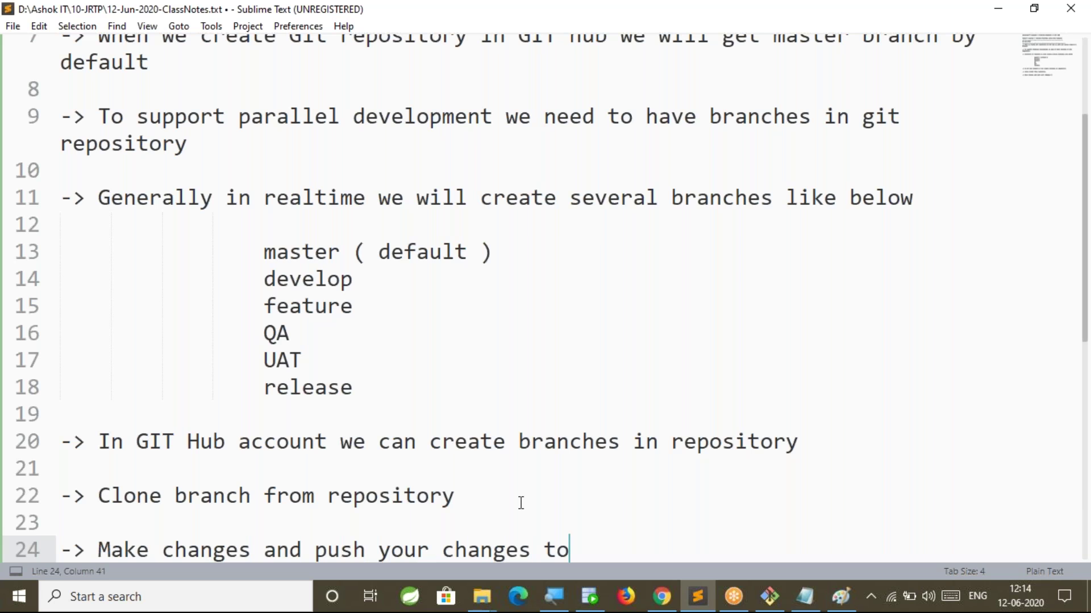
type(" branch which you created fo ryour")
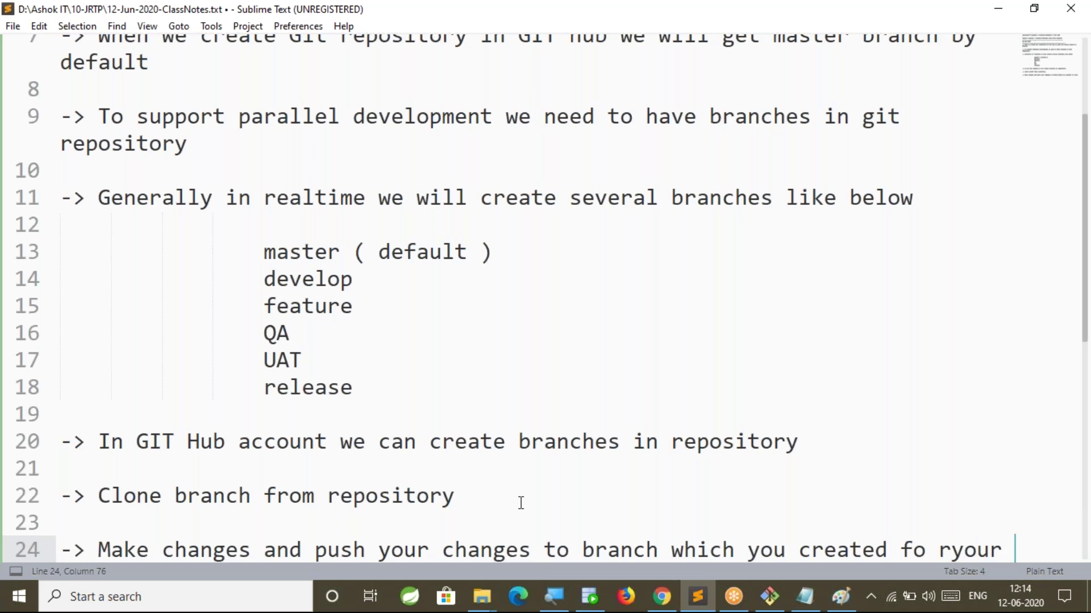
type(" feature")
key("Return")
key("Return")
key("Return")
key("Return")
key("Return")
key("Return")
key("Return")
key("Return")
key("Return")
key("Return")
key("Return")
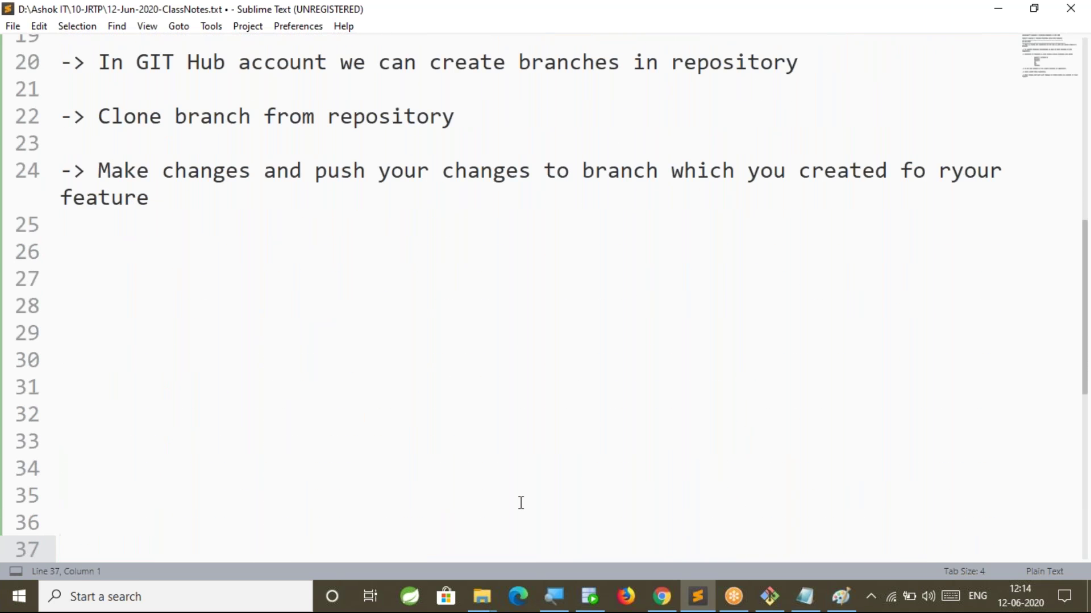
On line 26, note: once development and unit testing are complete, merge your changes to main branch.
left_click(270, 259)
type("-> Once Your development & Uni")
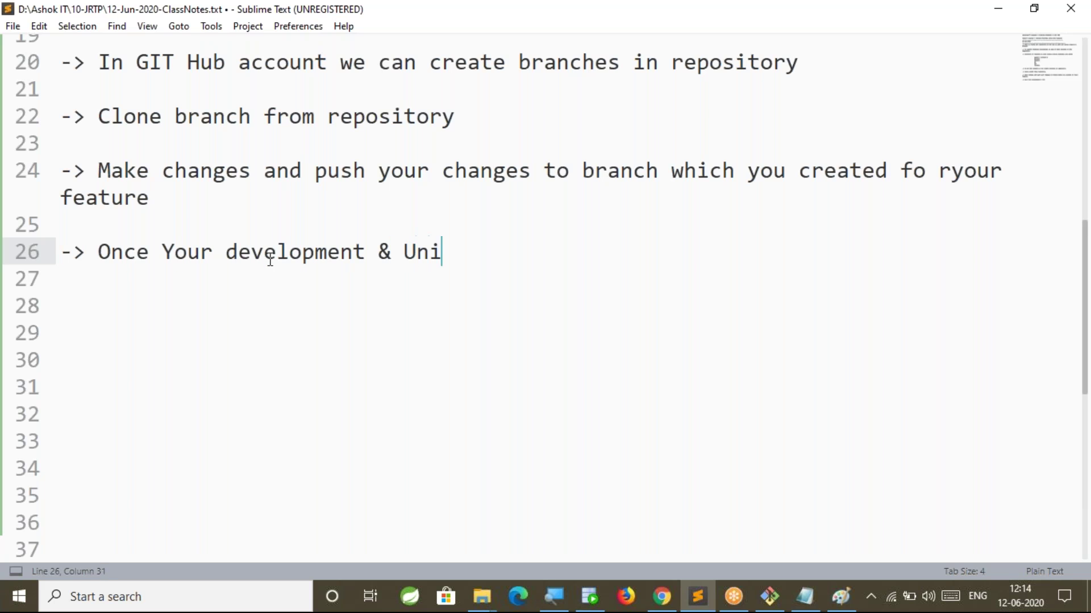
type("t testing is com")
key("BackSpace")
type("oml")
key("BackSpace")
type("plete then merge your ")
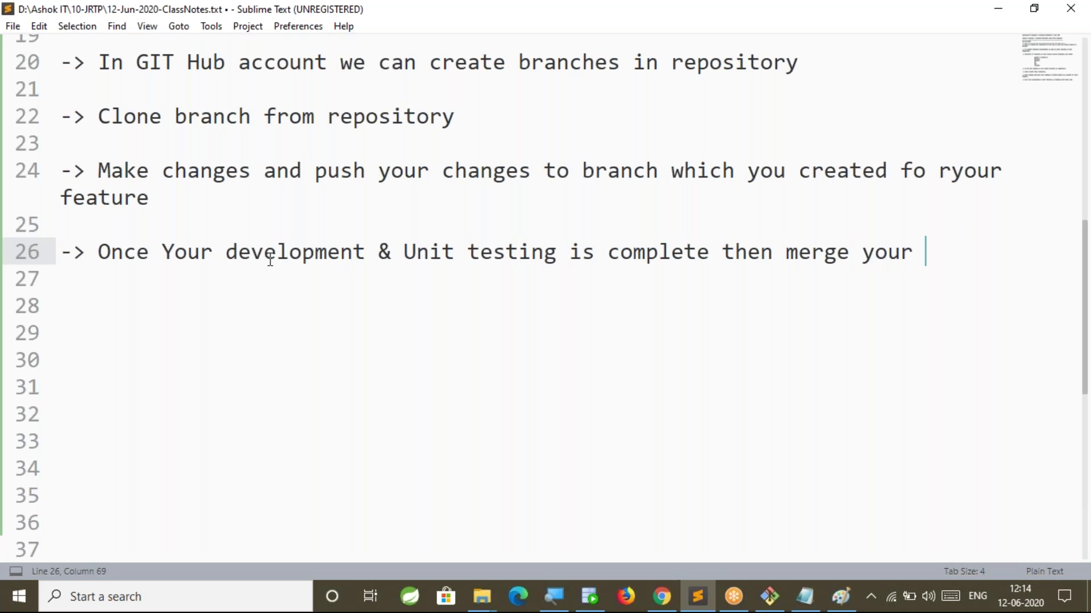
type("changes f")
key("BackSpace")
type("to master ")
type("develope")
key("BackSpace")
key("BackSpace")
key("BackSpace")
key("BackSpace")
key("BackSpace")
key("BackSpace")
key("BackSpace")
key("BackSpace")
type("branch")
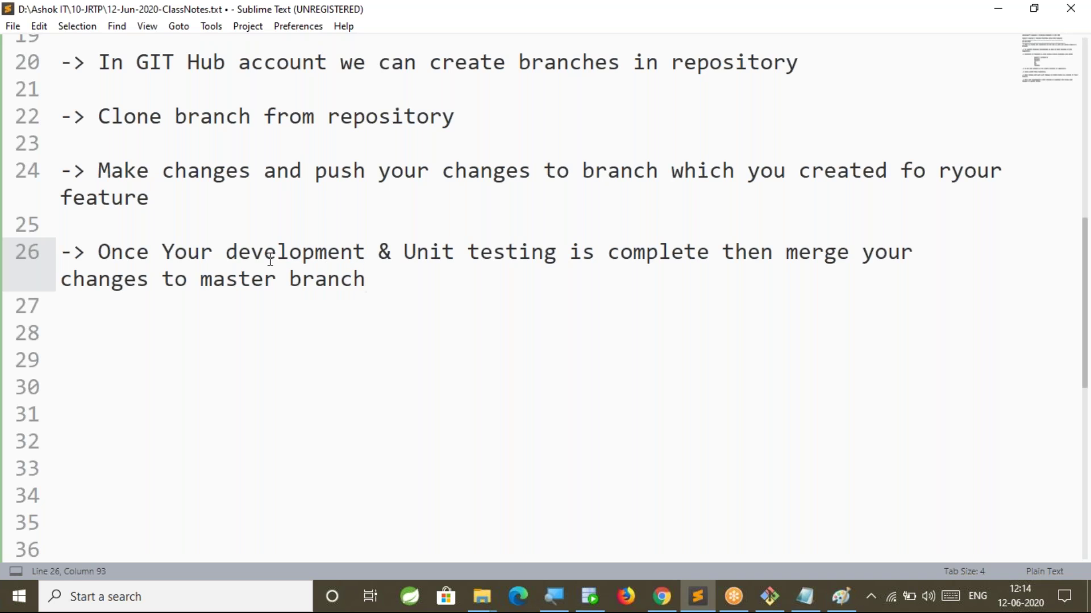
key("Left")
key("Left")
key("Left")
key("Left")
key("Left")
key("Left")
key("Left")
key("BackSpace")
key("BackSpace")
key("BackSpace")
key("BackSpace")
key("BackSpace")
type("ain")
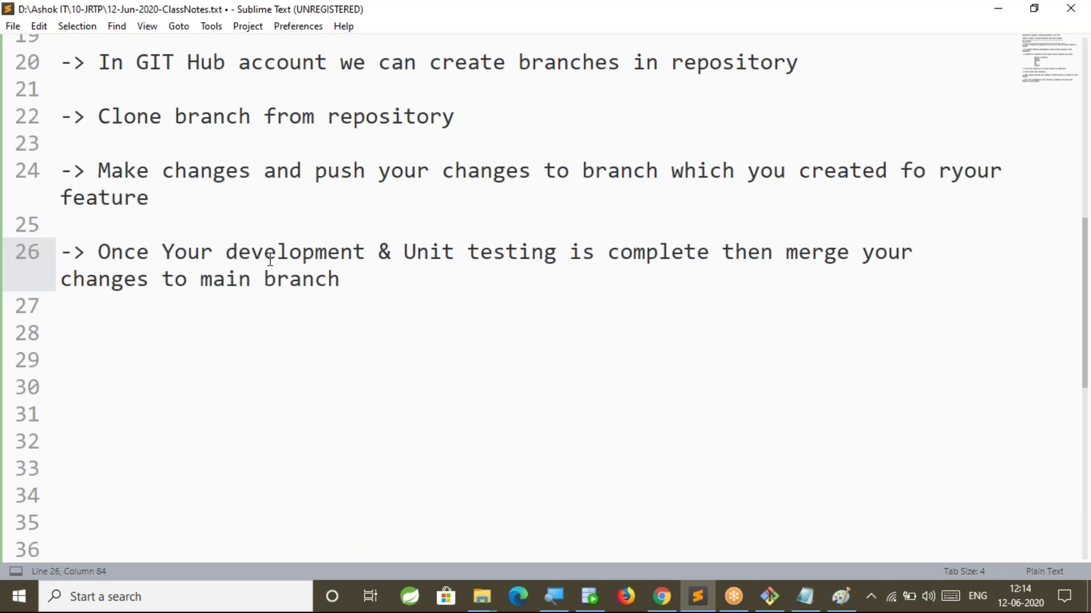
On line 29, begin the note about creating a Pull Request to merge branches.
key("End")
key("Down")
key("Down")
key("Down")
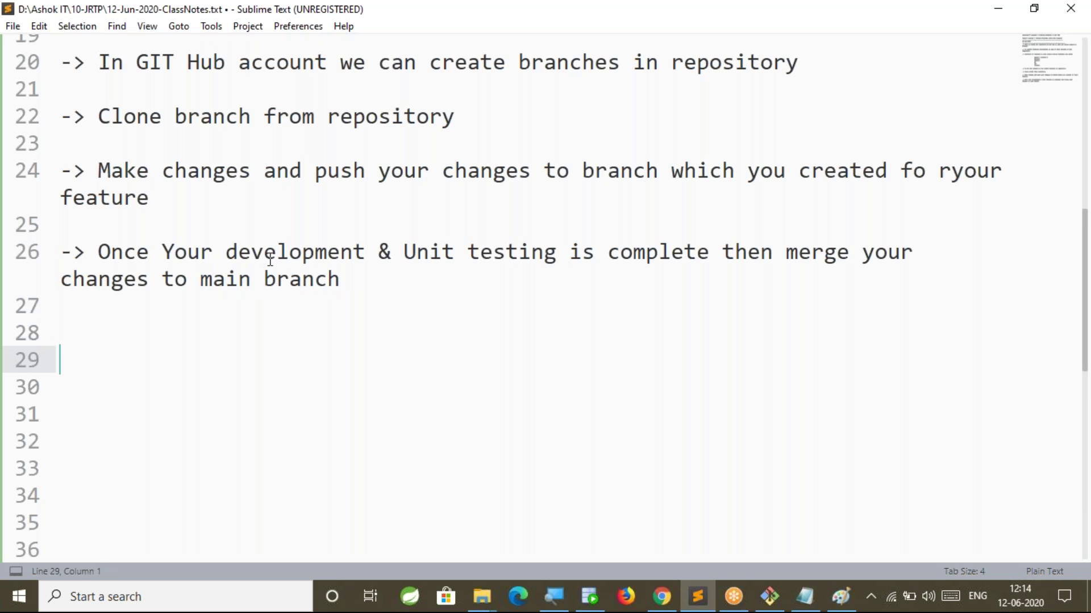
type("-> To merge changes from one branch to another ")
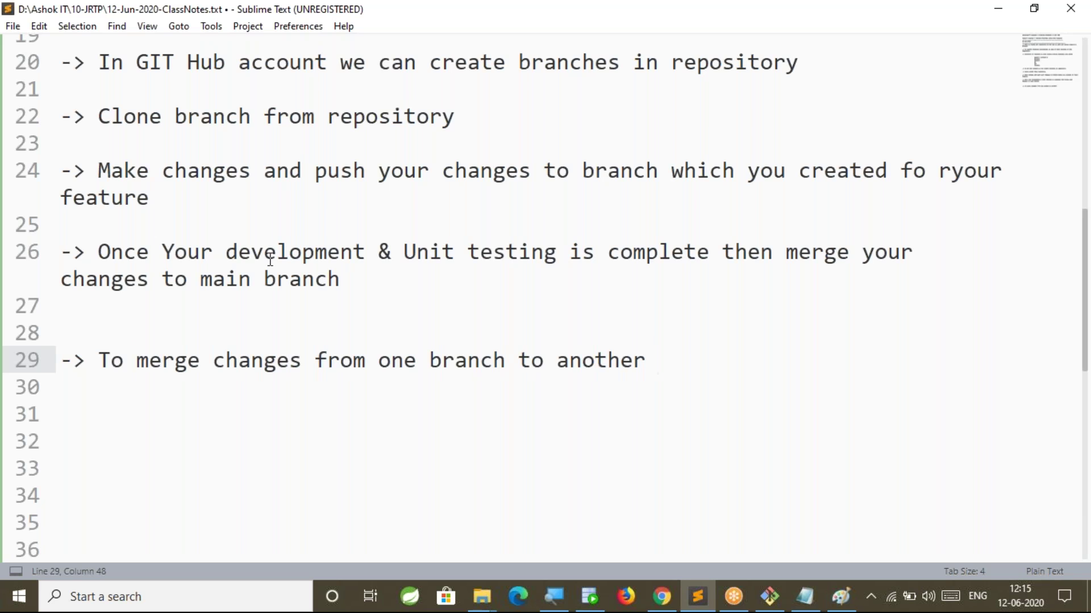
type("branch ")
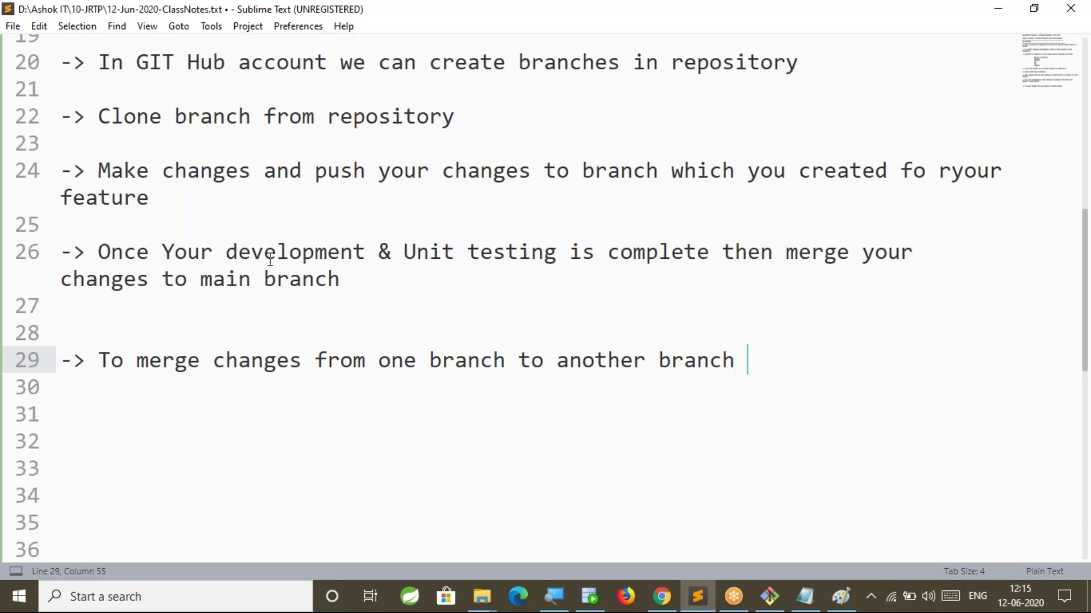
type("we will crate ")
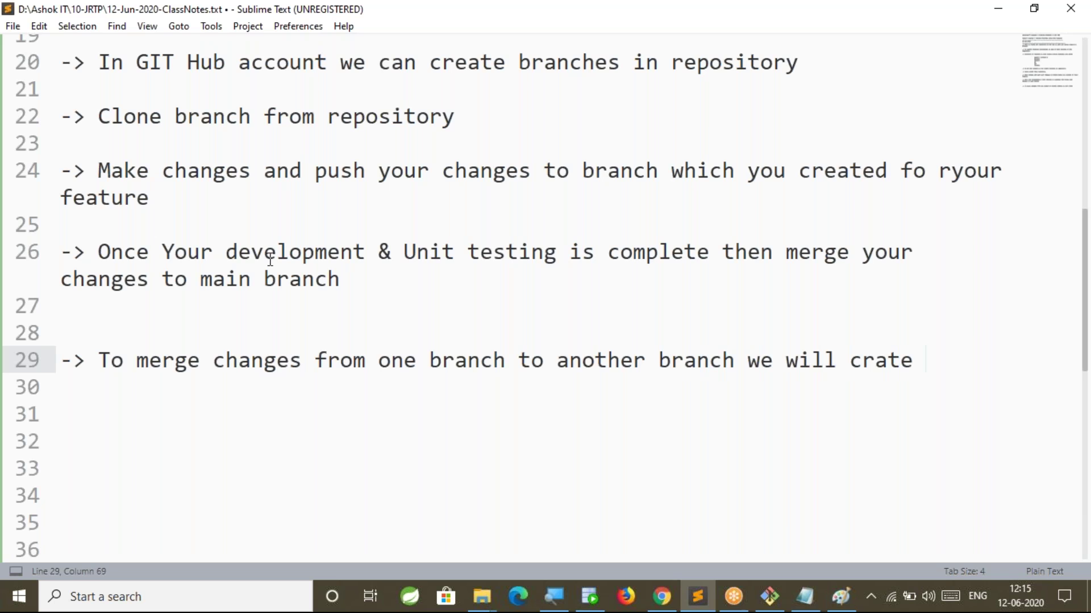
type("'Pul R")
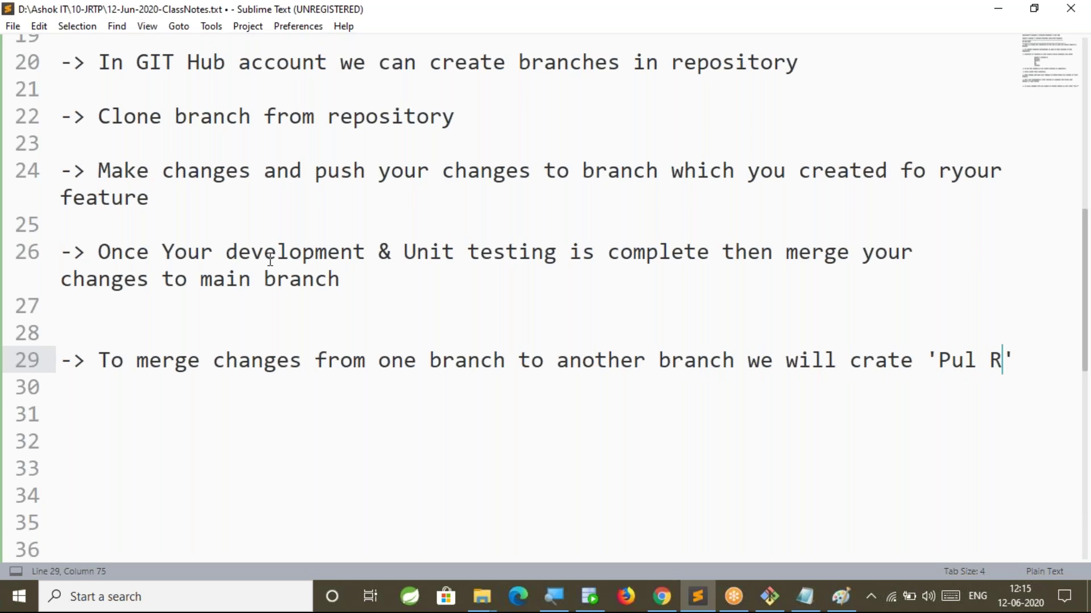
type("equest'")
End the pull-request note on a new line and bring up GitHub's master SbWebAppApplication.java page.
key("Return")
key("Return")
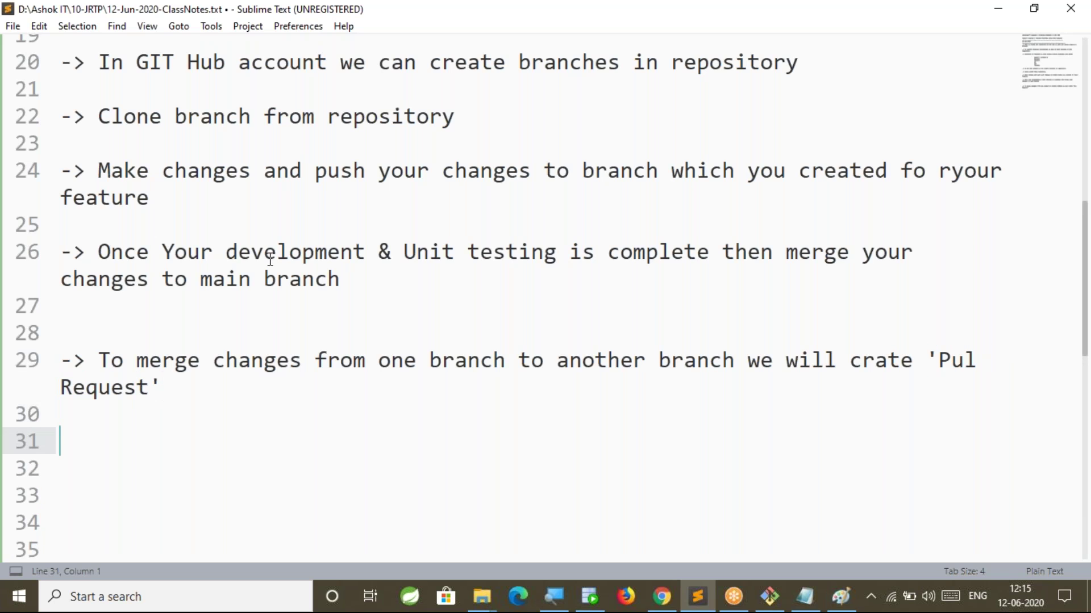
scroll(253, 334, "down", 2)
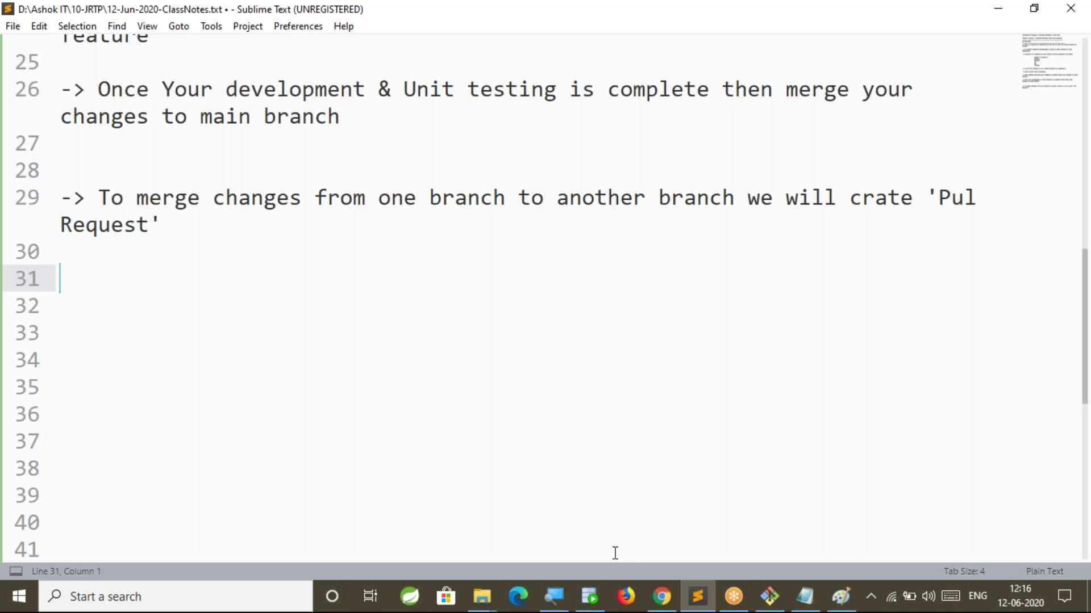
left_click(662, 596)
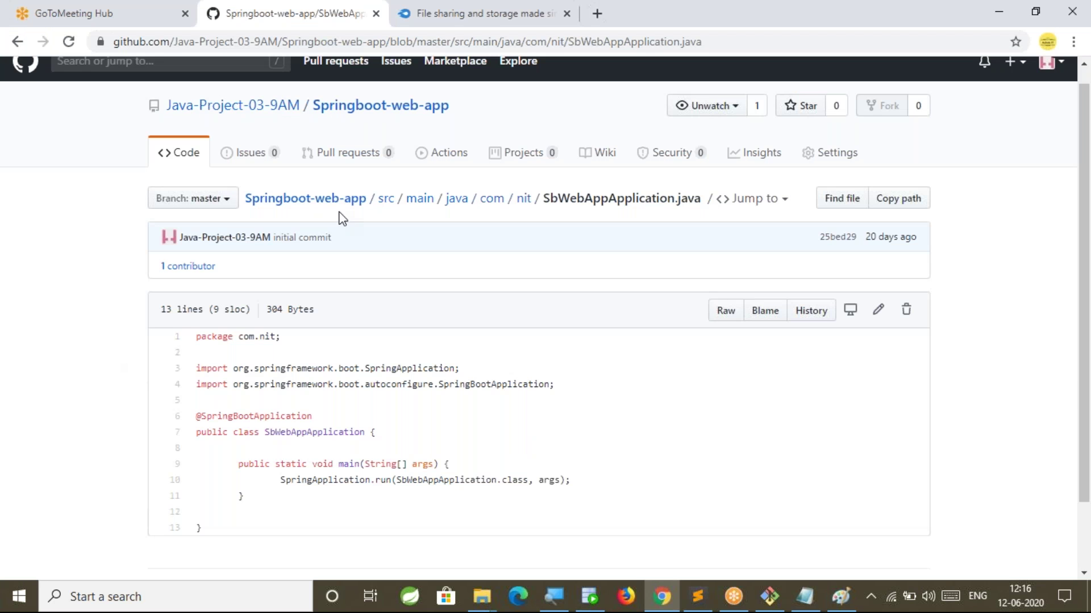
Switch the GitHub repository view to the feature-200 branch, then bring the Paint diagram forward.
left_click(203, 201)
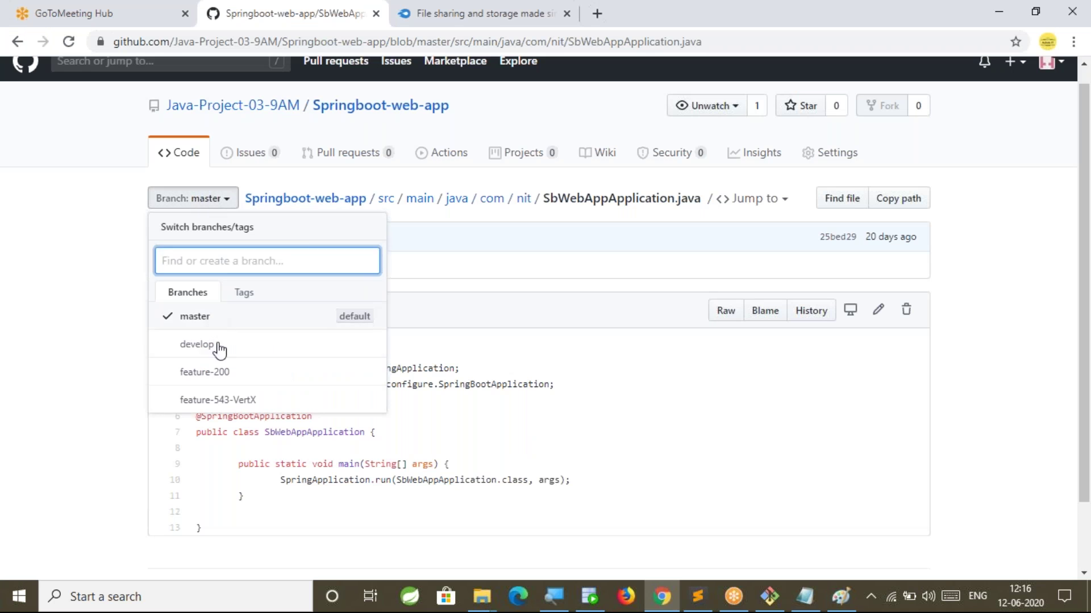
left_click(231, 397)
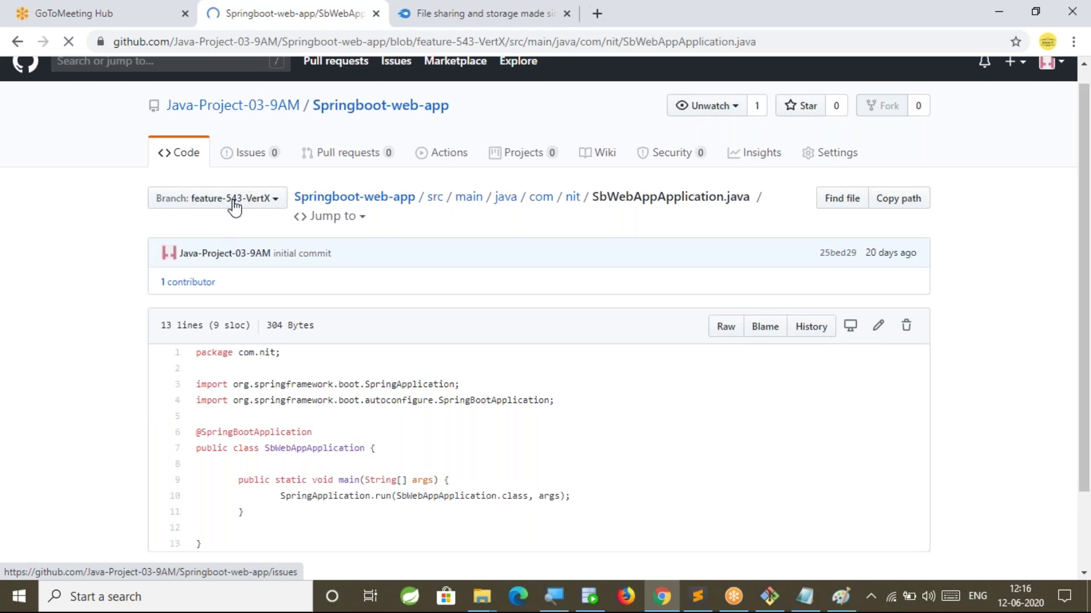
left_click(208, 215)
left_click(204, 387)
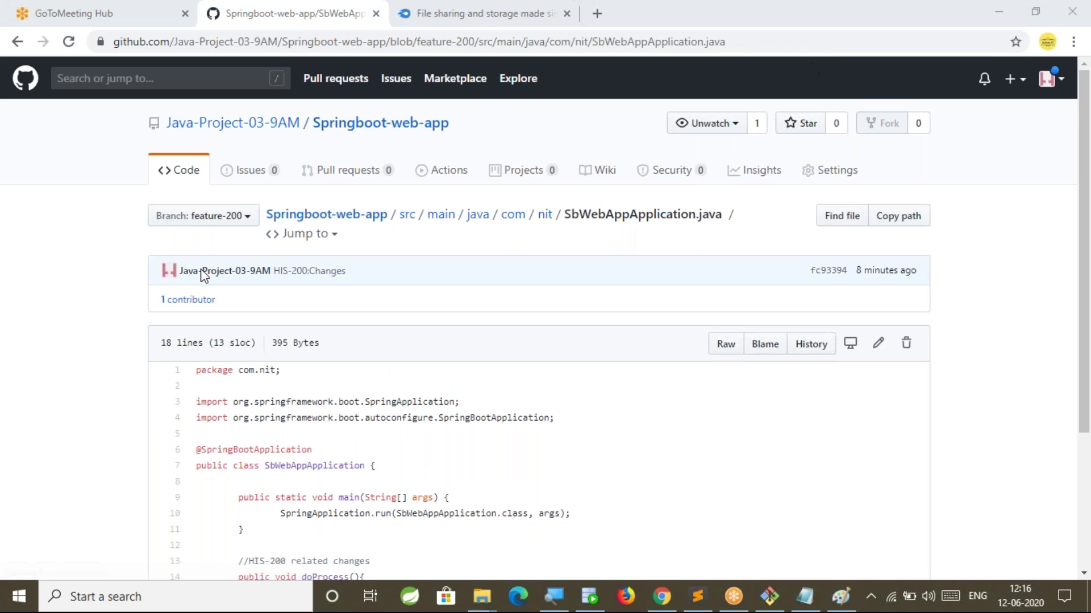
left_click(273, 215)
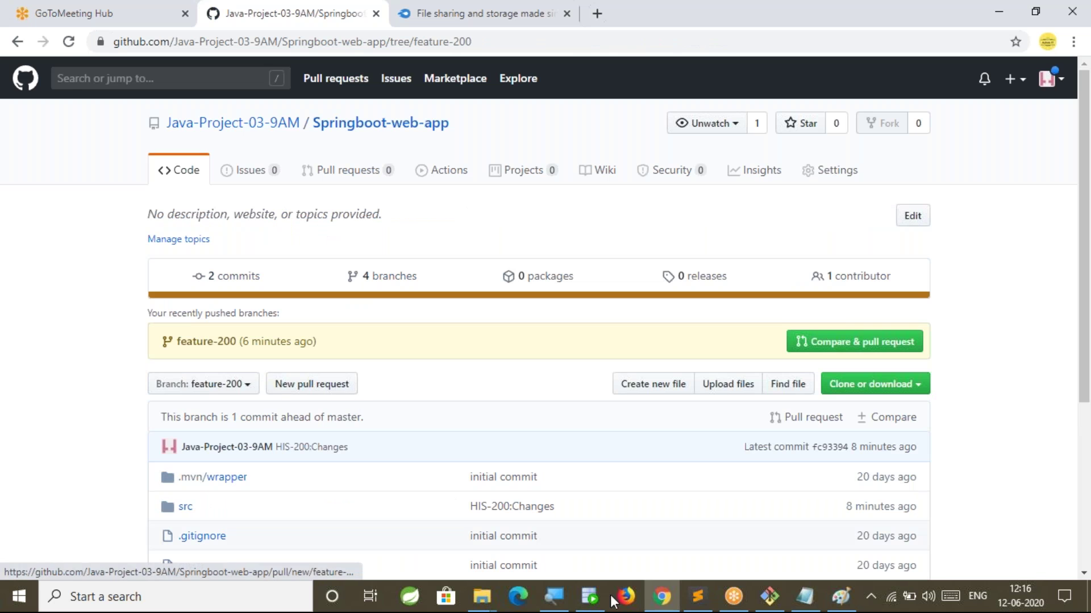
left_click(840, 596)
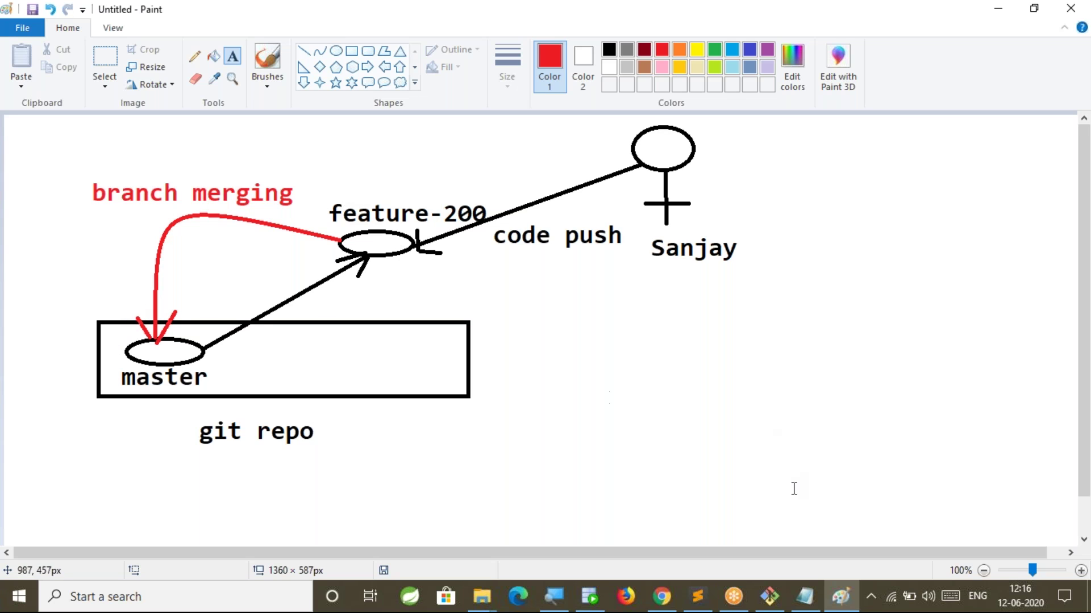
Return to GitHub's feature-200 branch page, shown 1 commit ahead of master.
left_click(671, 588)
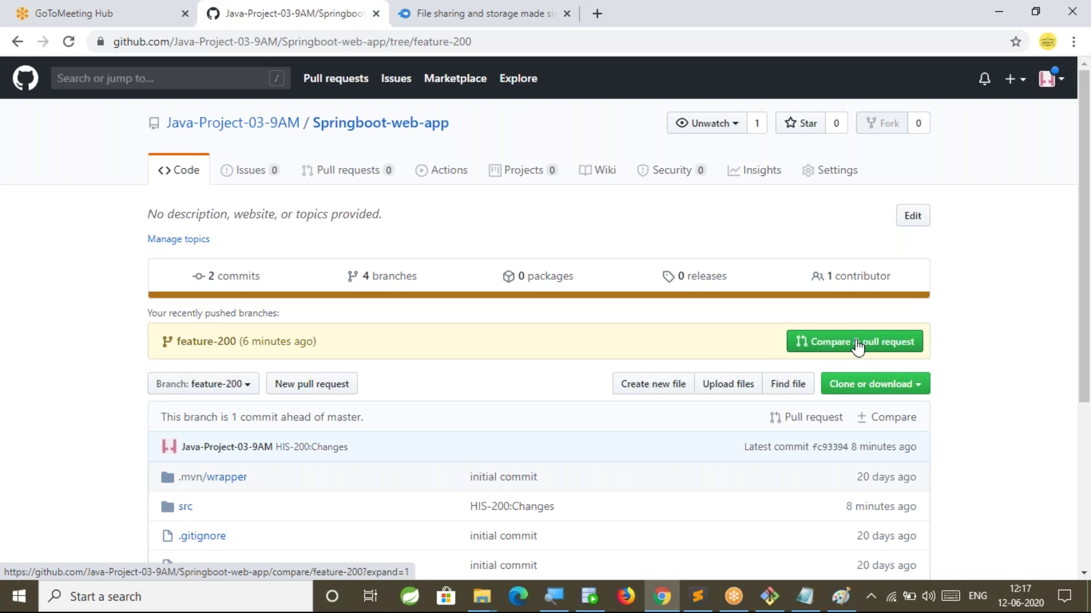
Start a pull request from the feature-200 banner and open the compare branch list.
left_click(857, 343)
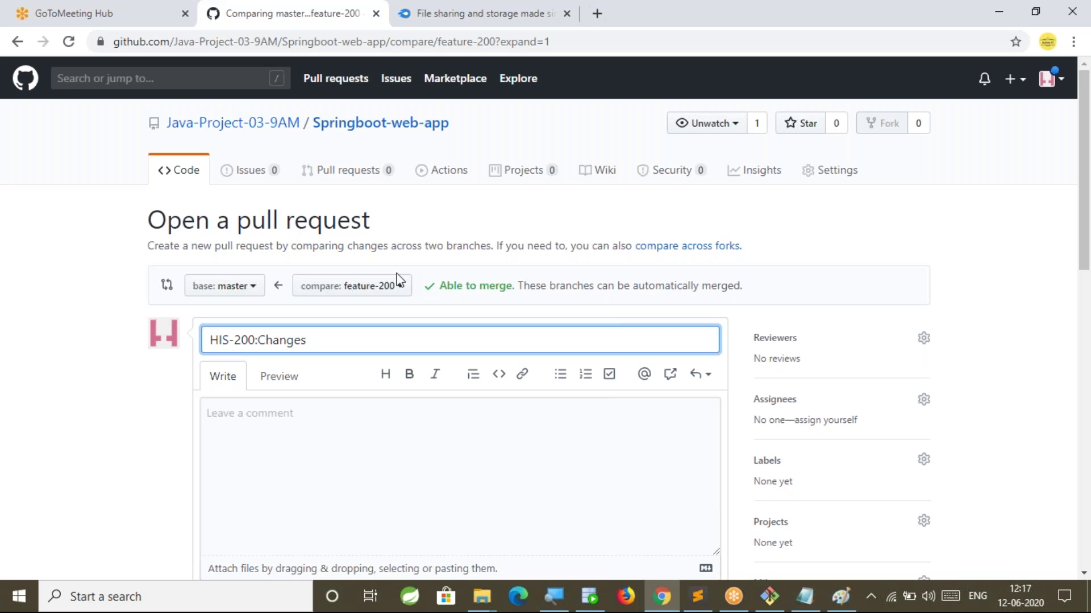
left_click(379, 289)
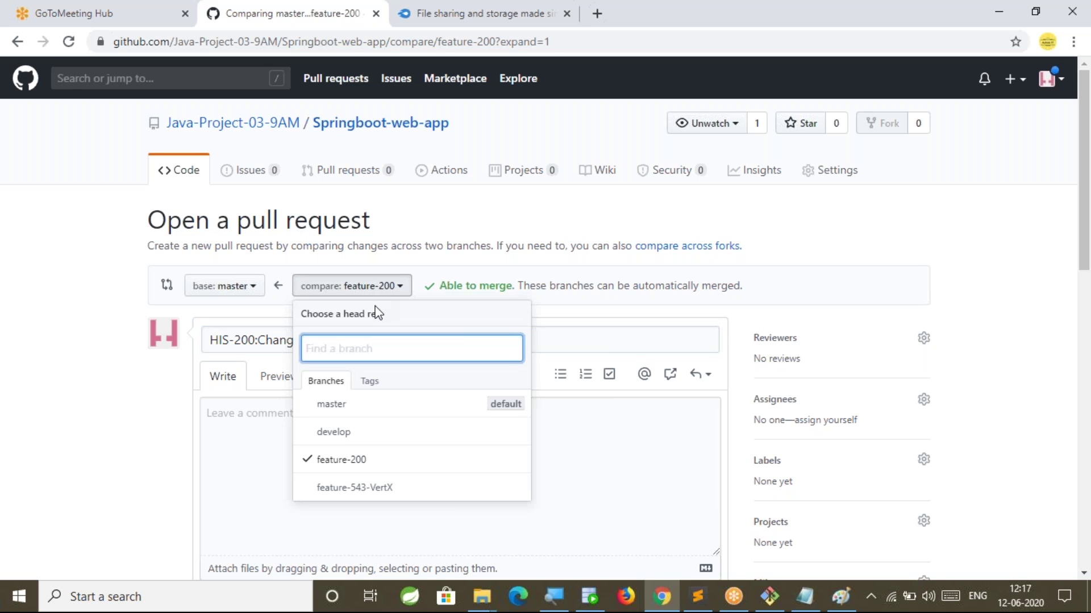
Keep feature-200 compared against master, highlighting the pull request explanation and 'Able to merge' status.
left_click(350, 460)
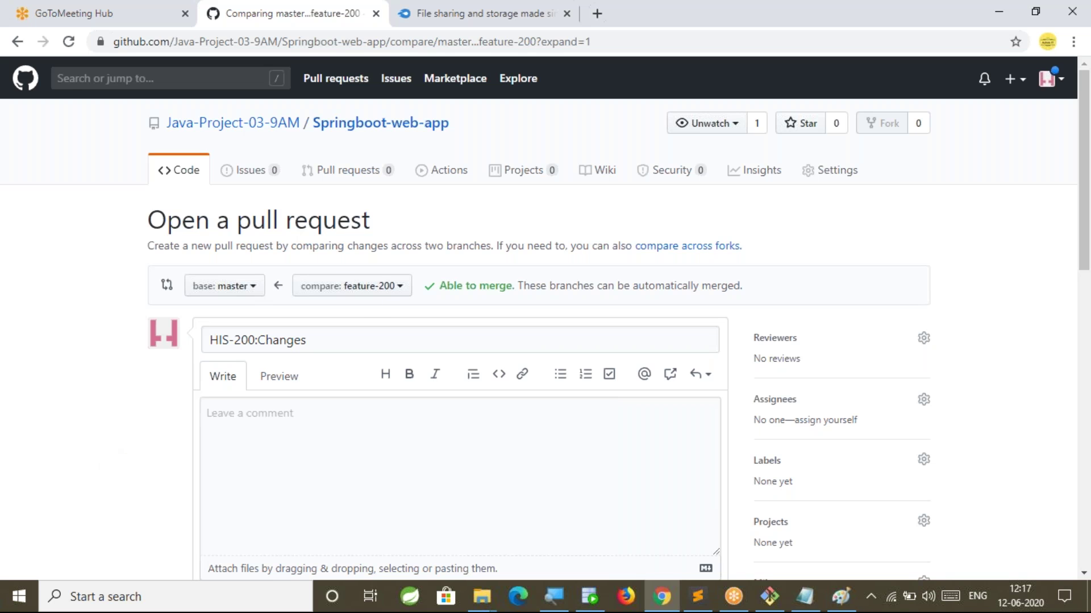
left_click_drag(139, 244, 317, 246)
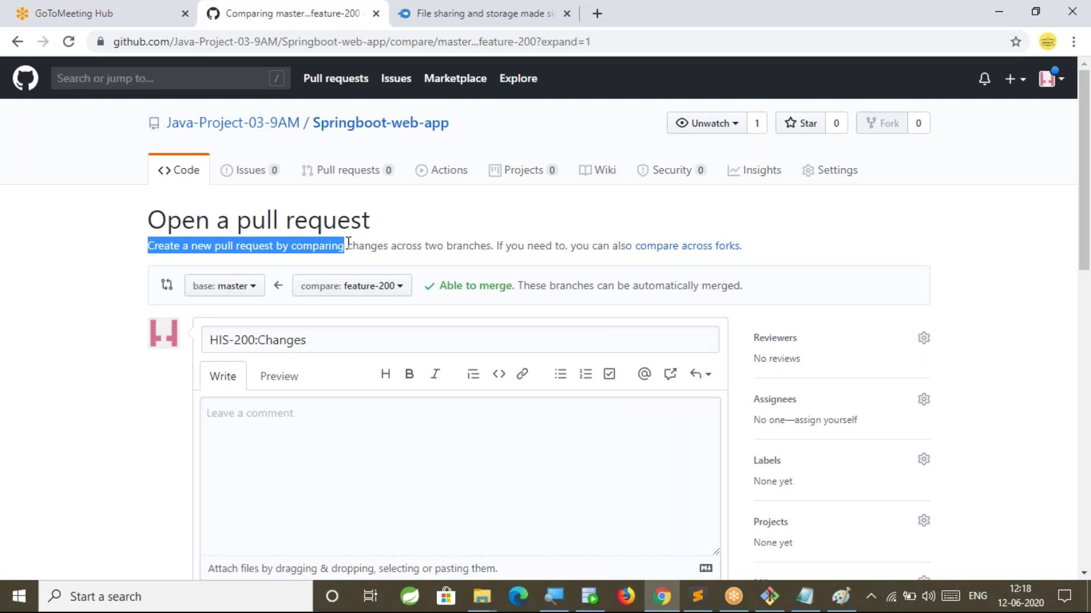
left_click_drag(316, 245, 487, 245)
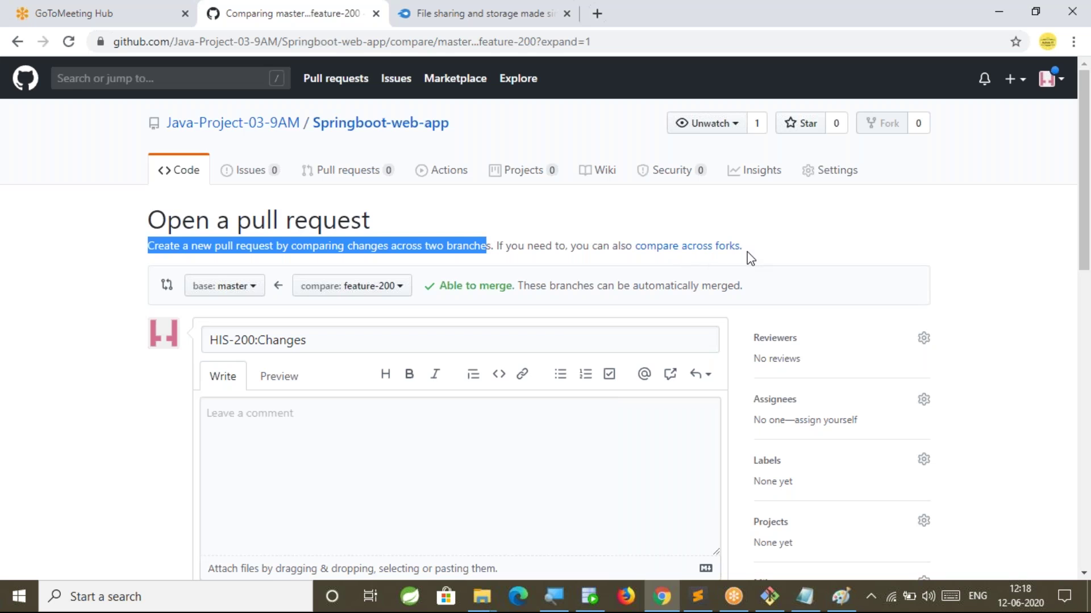
left_click(127, 310)
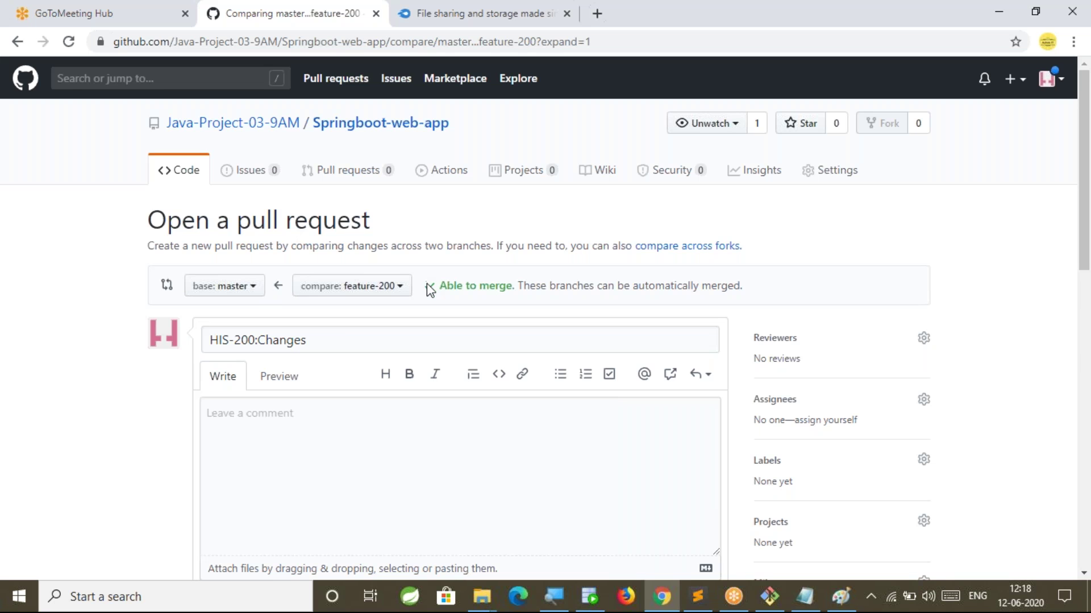
left_click_drag(436, 285, 515, 286)
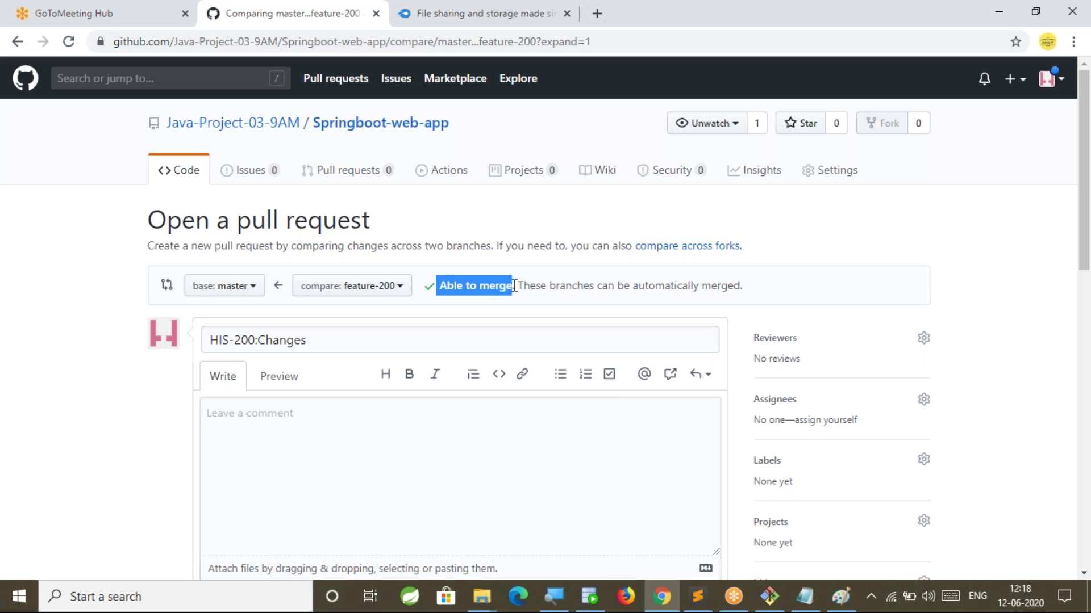
left_click_drag(439, 285, 520, 292)
Create pull request #1 'HIS-200:Changes' and start merging it from the merge section.
scroll(93, 372, "down", 4)
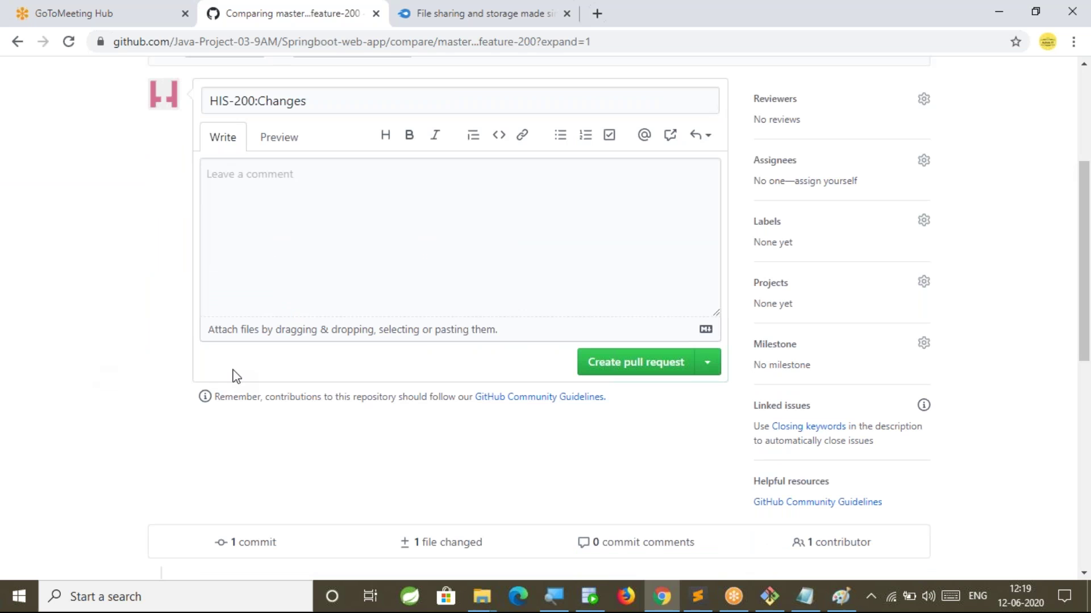
left_click(355, 180)
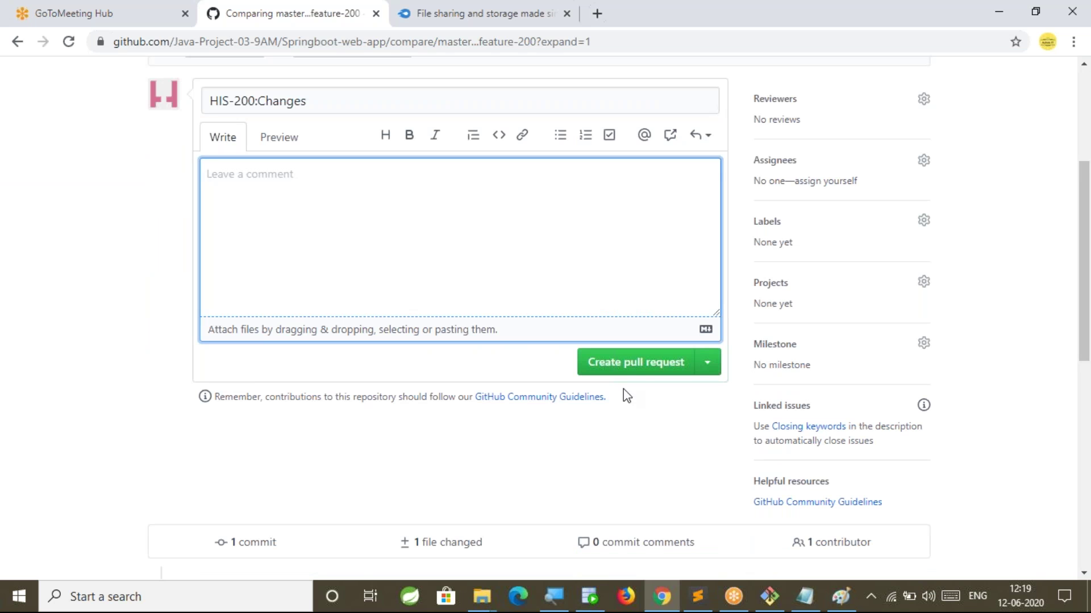
left_click(635, 363)
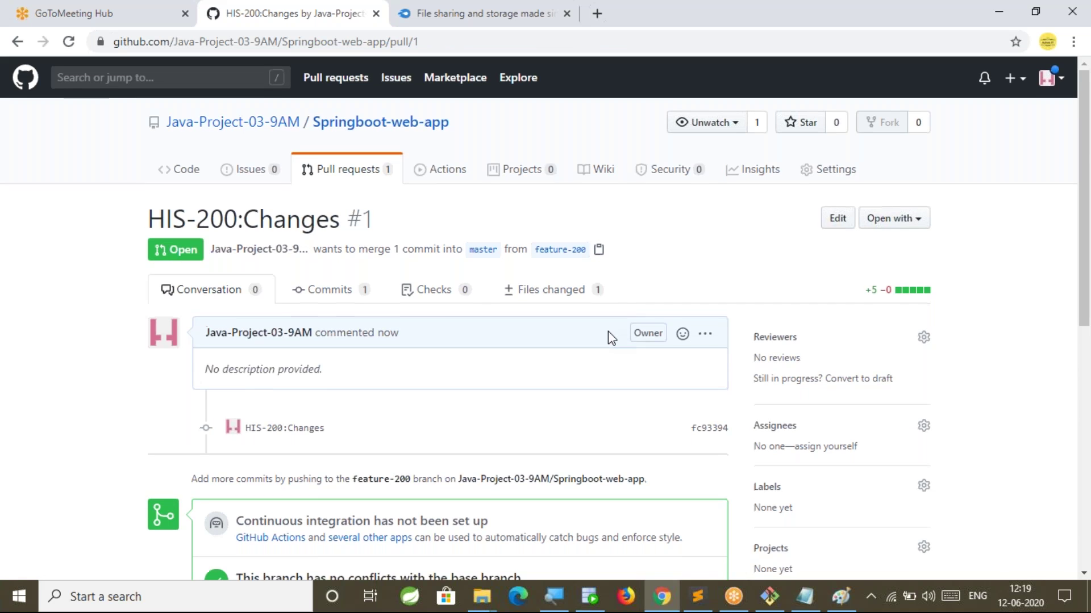
scroll(608, 332, "down", 3)
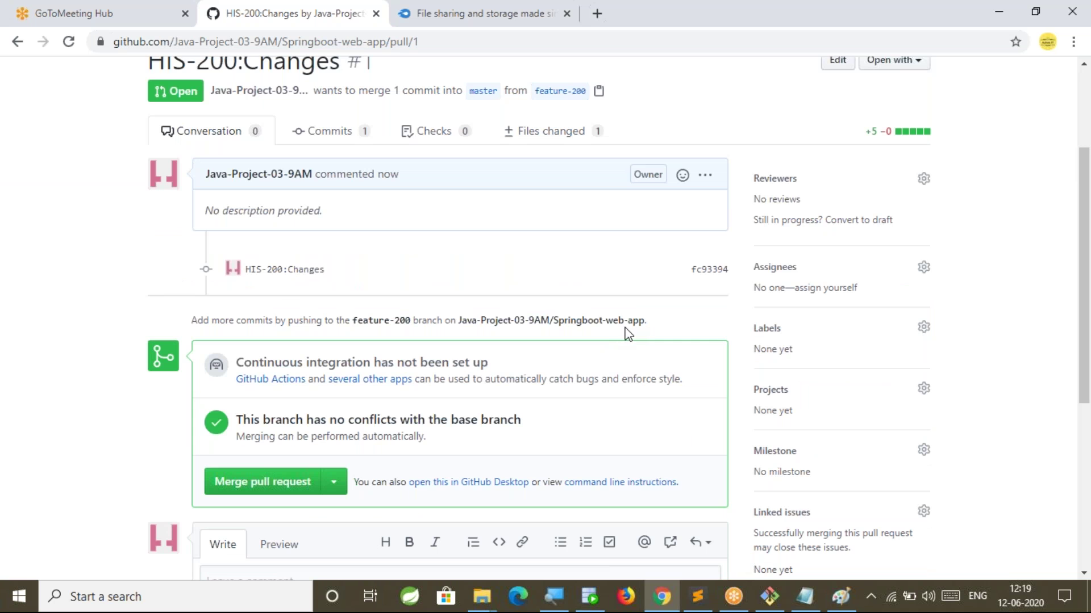
scroll(628, 334, "down", 2)
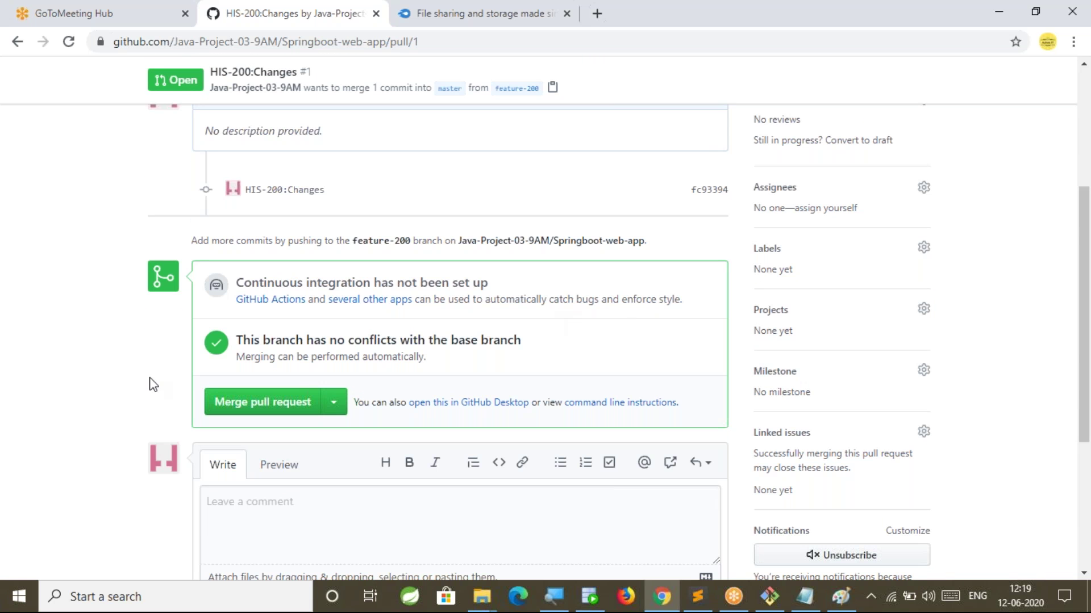
scroll(132, 386, "up", 2)
scroll(132, 387, "up", 2)
scroll(127, 397, "down", 4)
scroll(129, 405, "down", 1)
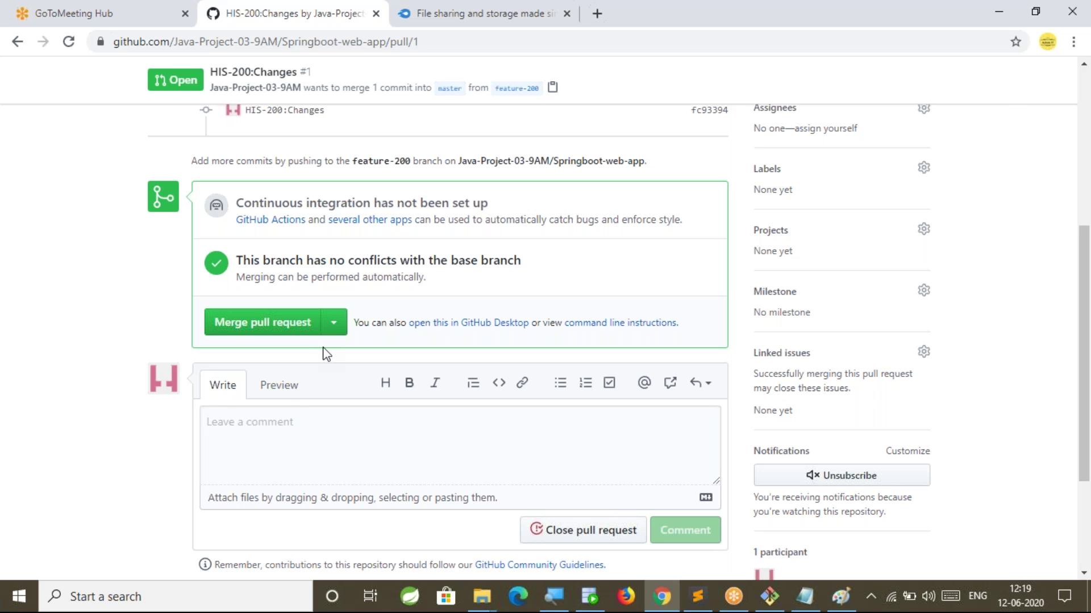
left_click(262, 324)
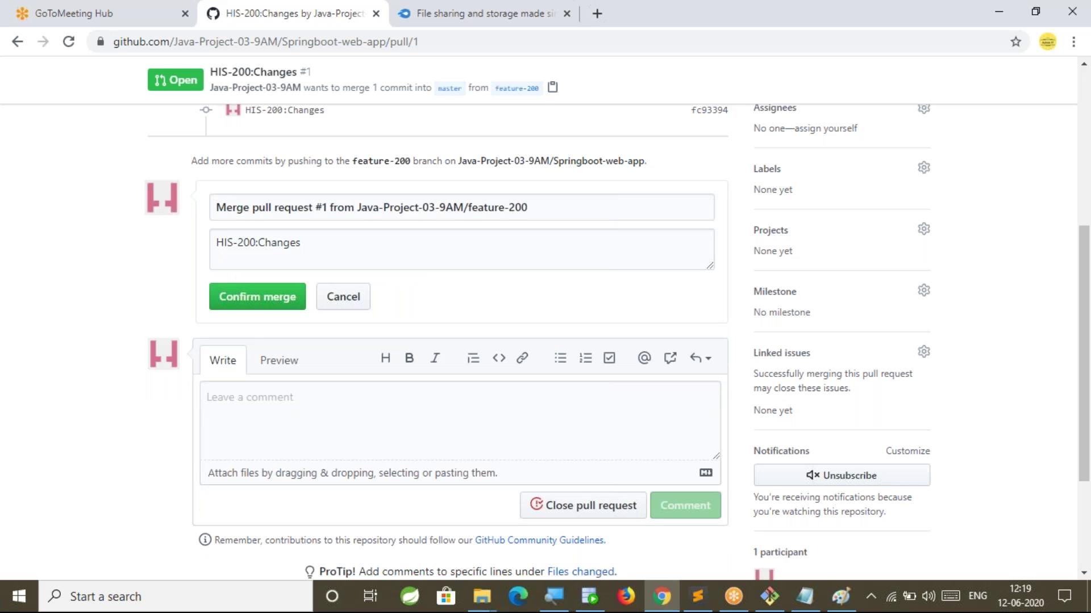
Confirm the merge and post the comment 'Merging feature-200 branch changes to master'.
left_click(235, 298)
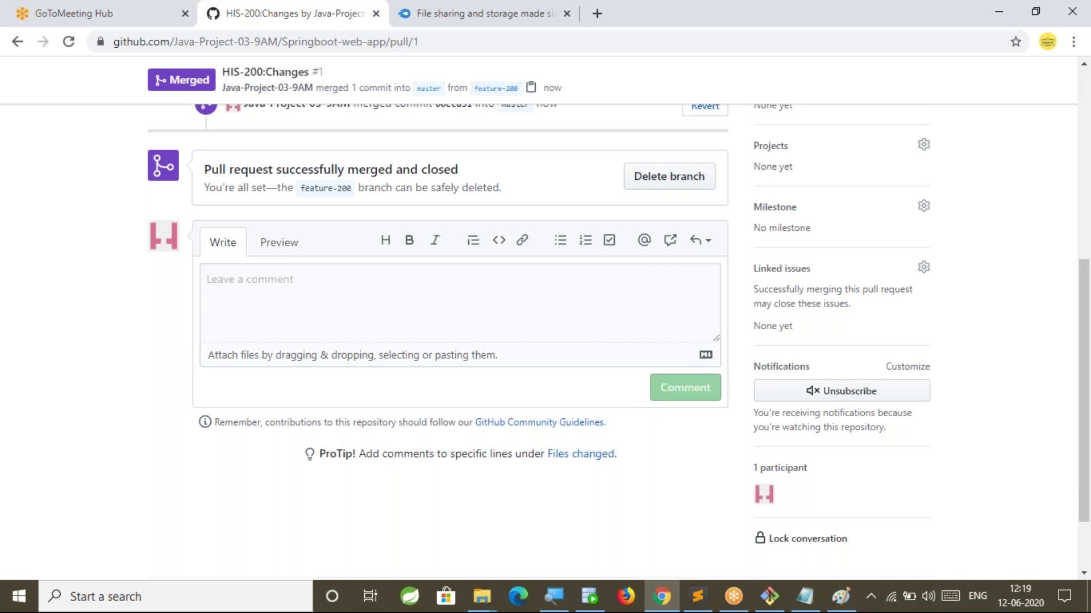
left_click(206, 279)
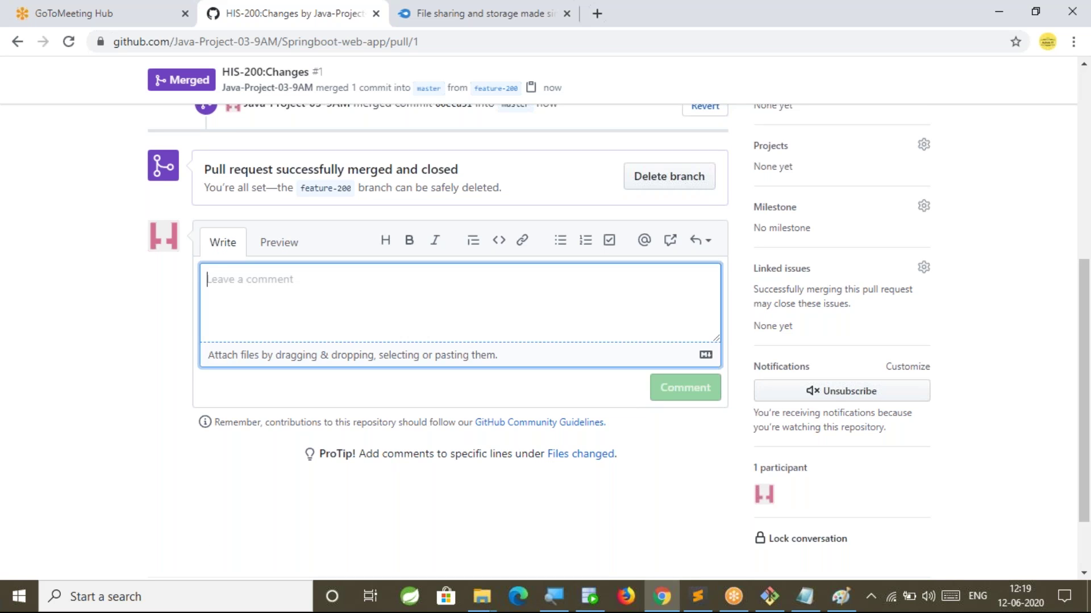
type("Merging feature-200 b")
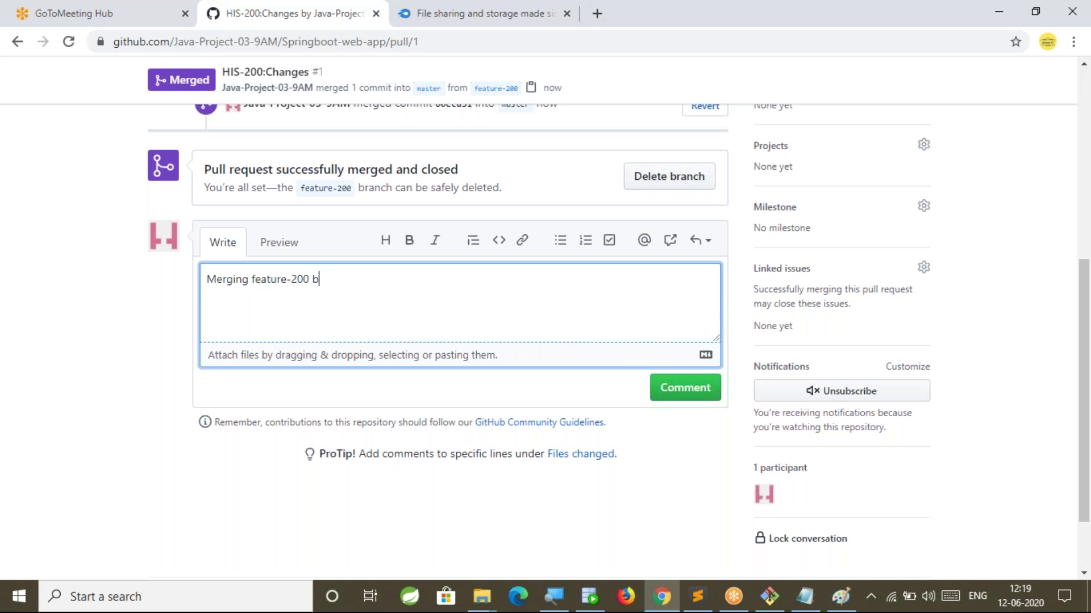
type("ranch  changes to master")
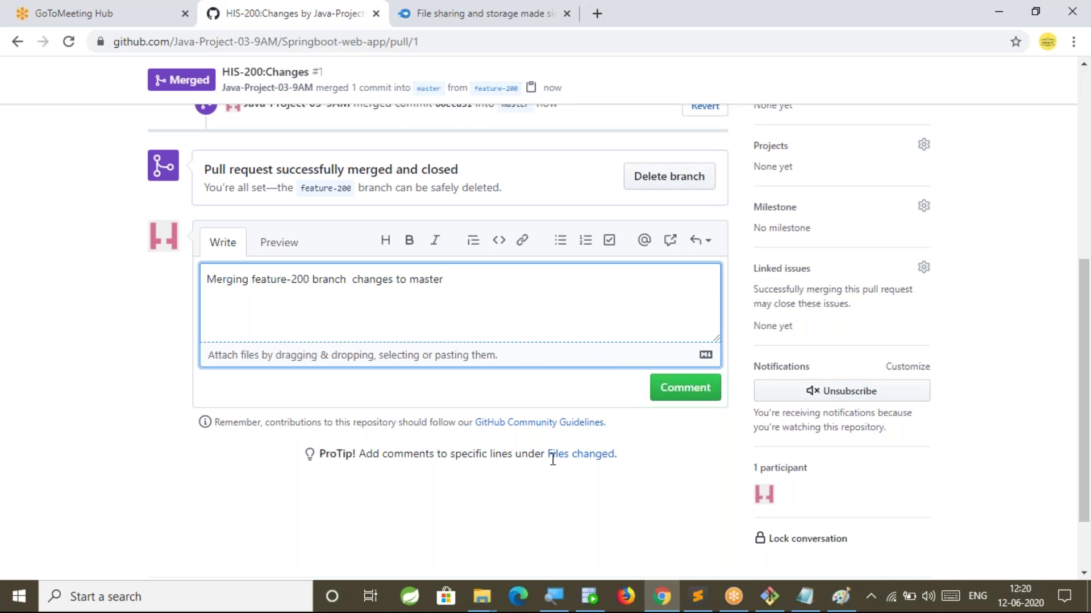
left_click(681, 389)
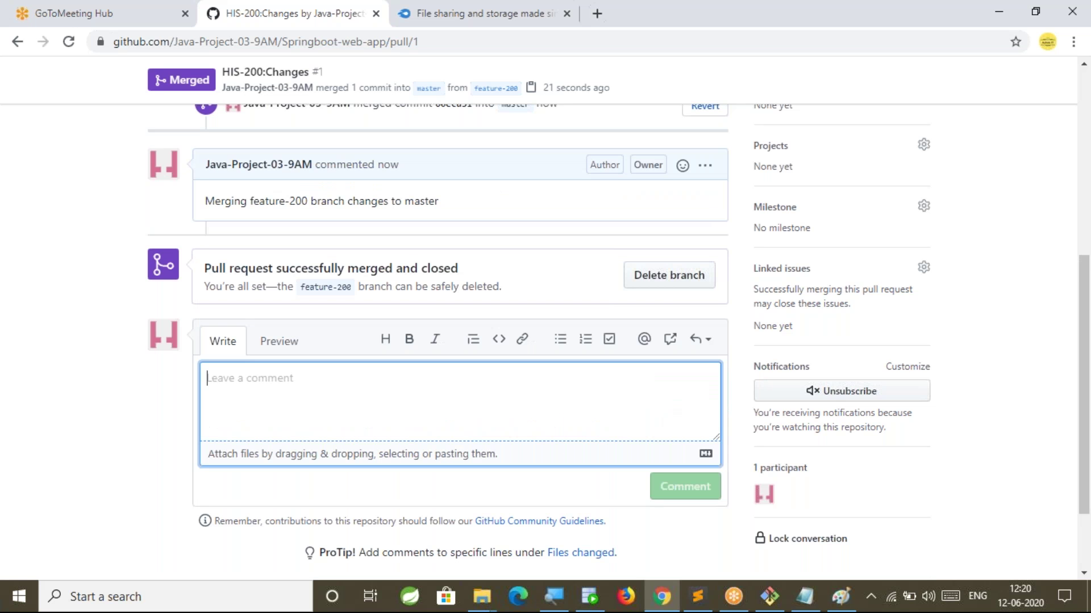
Delete the feature-200 branch, noting it can be safely deleted.
left_click(10, 302)
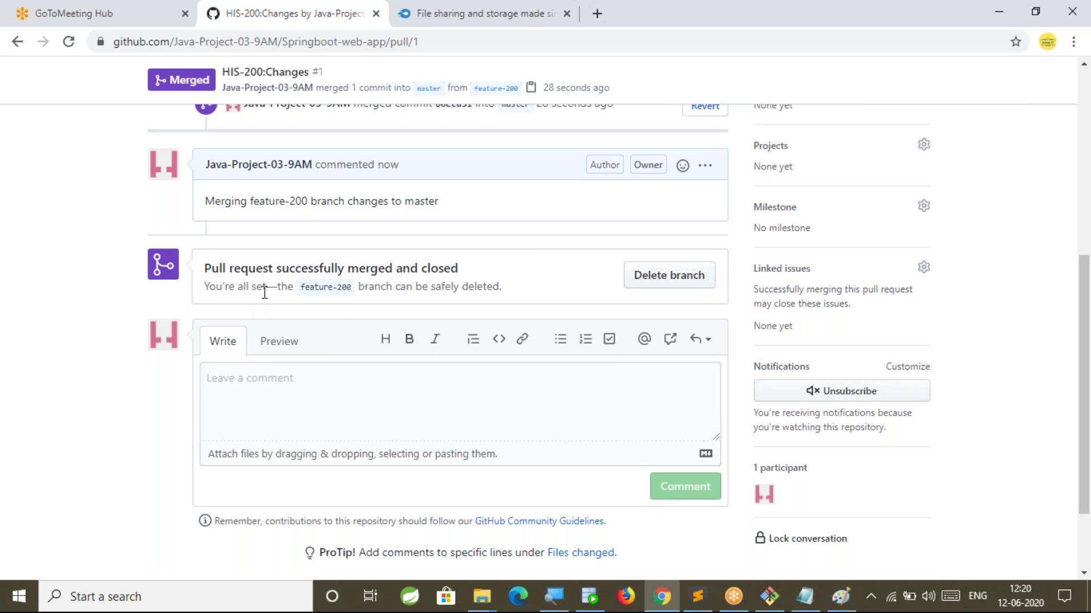
left_click(335, 287)
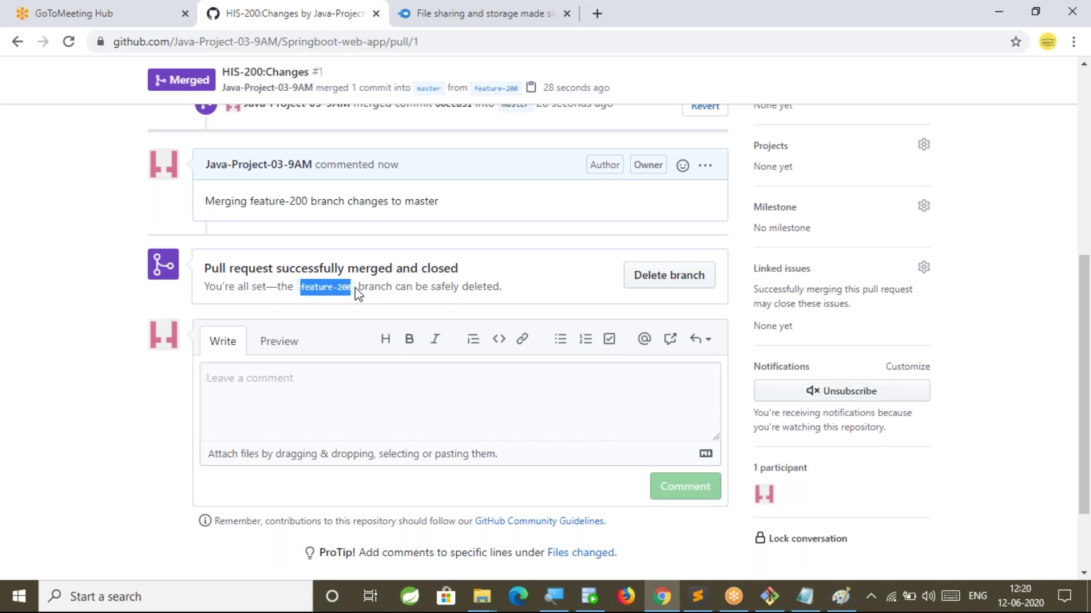
left_click_drag(357, 287, 501, 287)
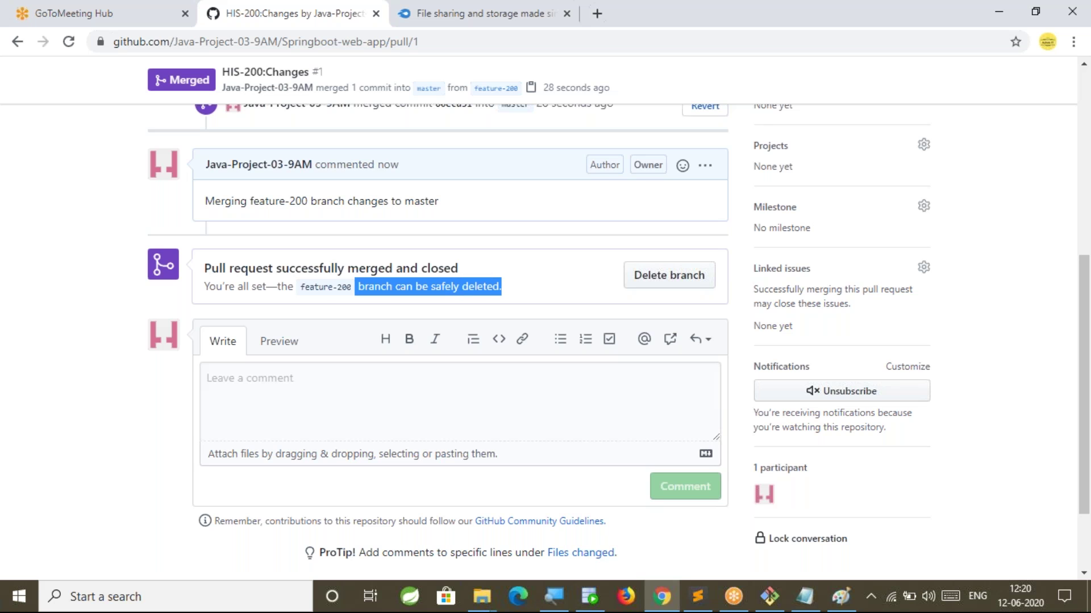
left_click(708, 284)
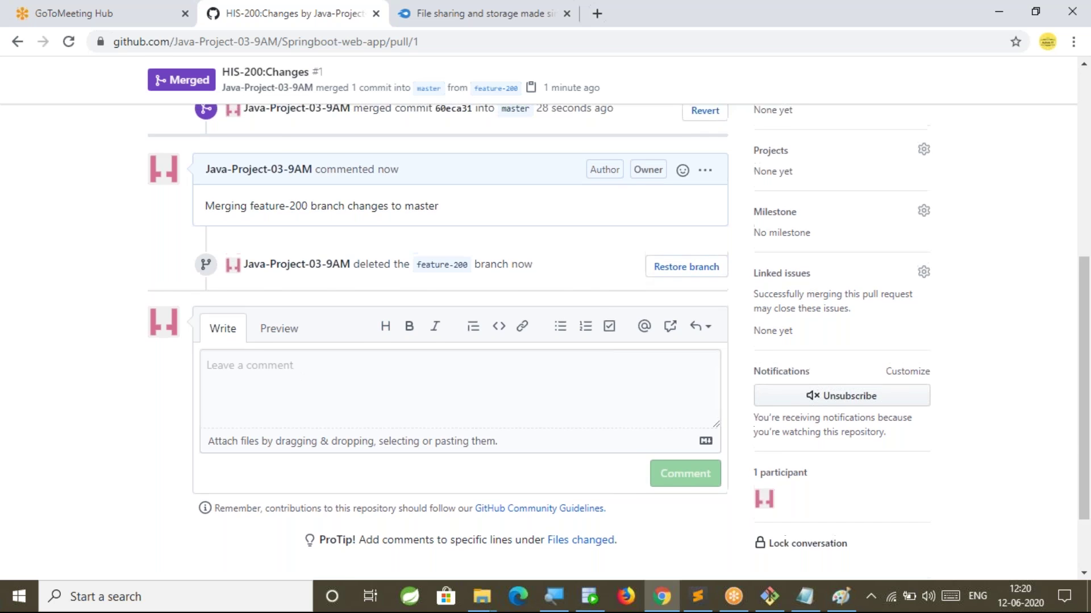
Go to the Springboot-web-app repository home and check its branch list.
scroll(455, 341, "up", 7)
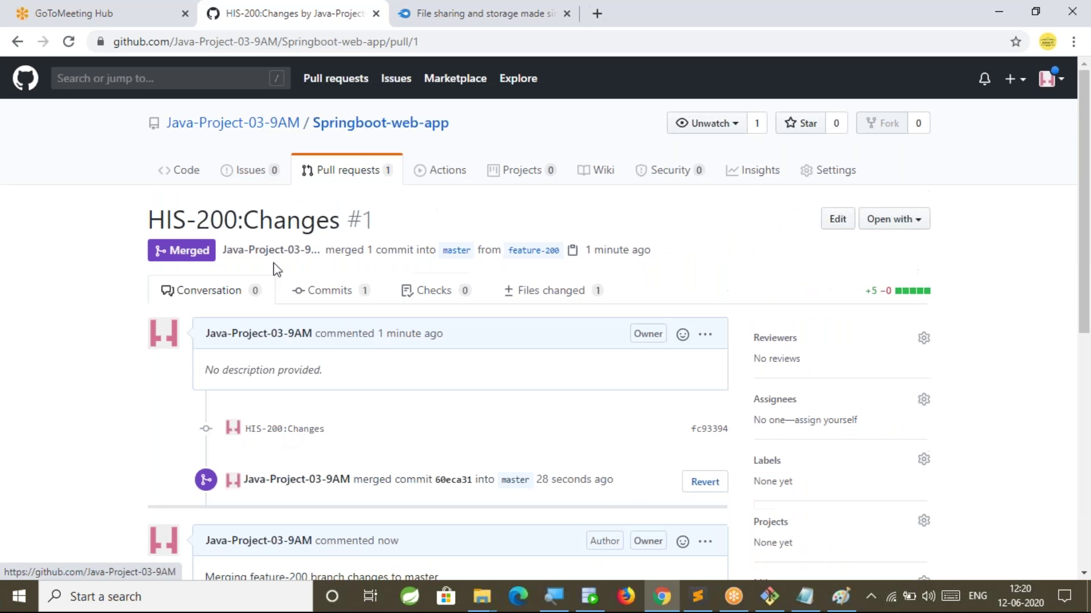
left_click(363, 131)
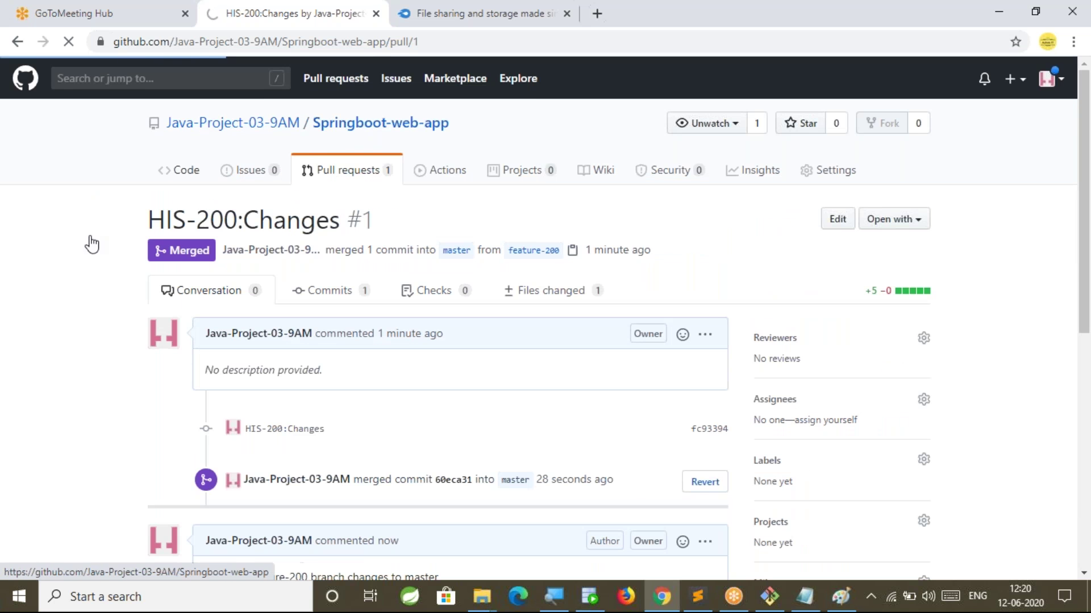
left_click(215, 324)
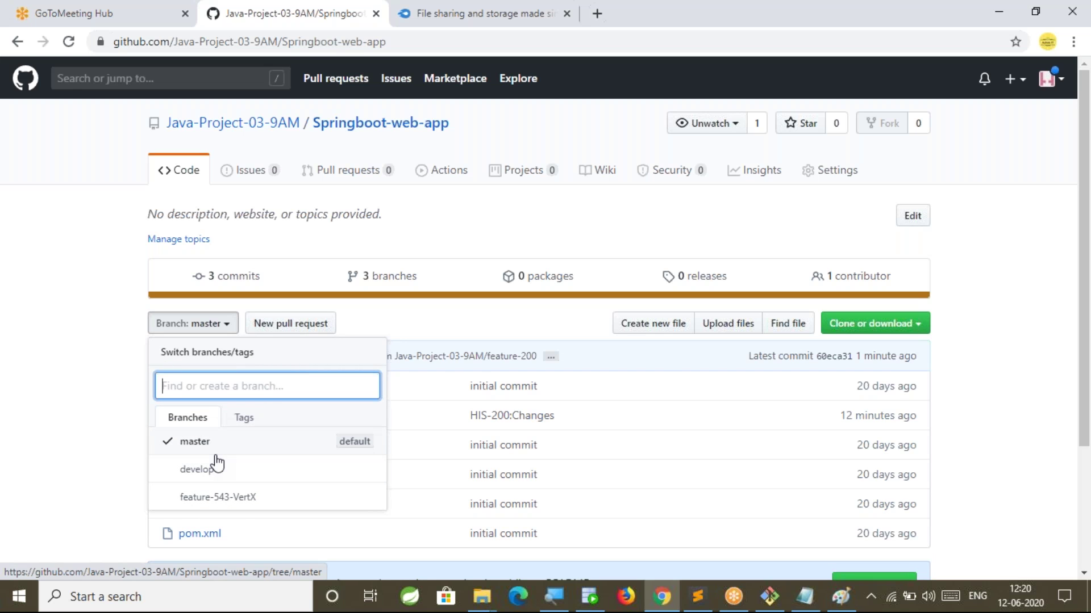
left_click(66, 413)
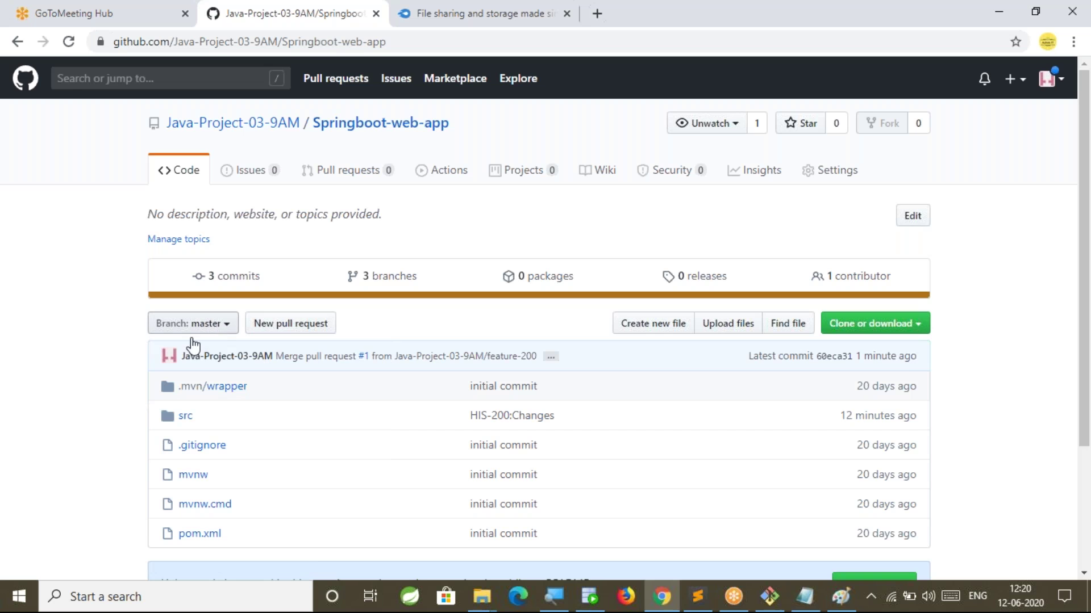
Open src/main/java/com/nit/SbWebAppApplication.java on master to show the merged doProcess() method.
scroll(125, 414, "down", 2)
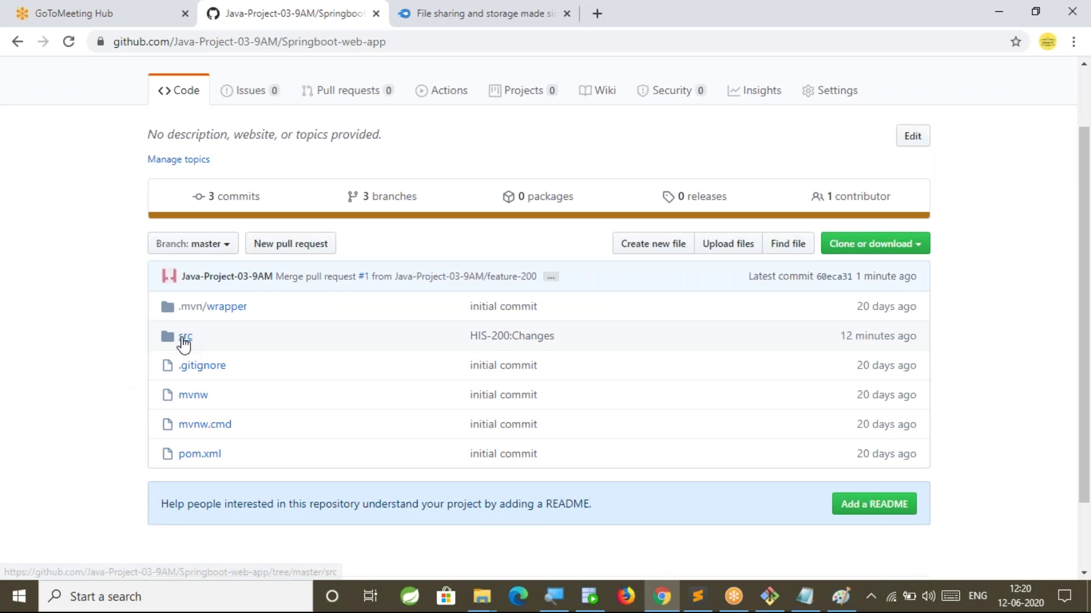
left_click(184, 338)
left_click(197, 307)
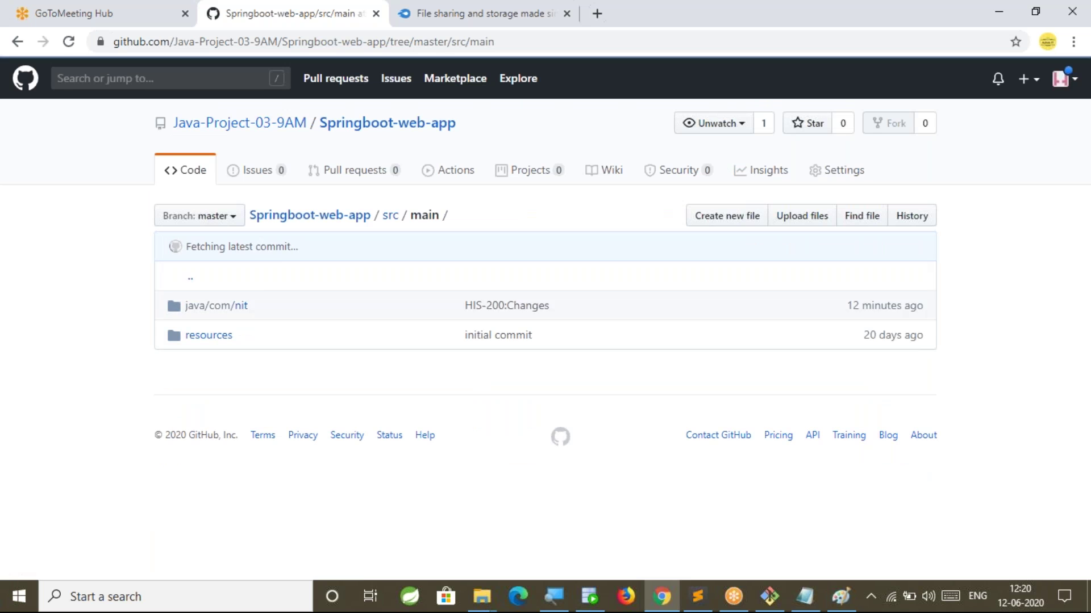
left_click(225, 308)
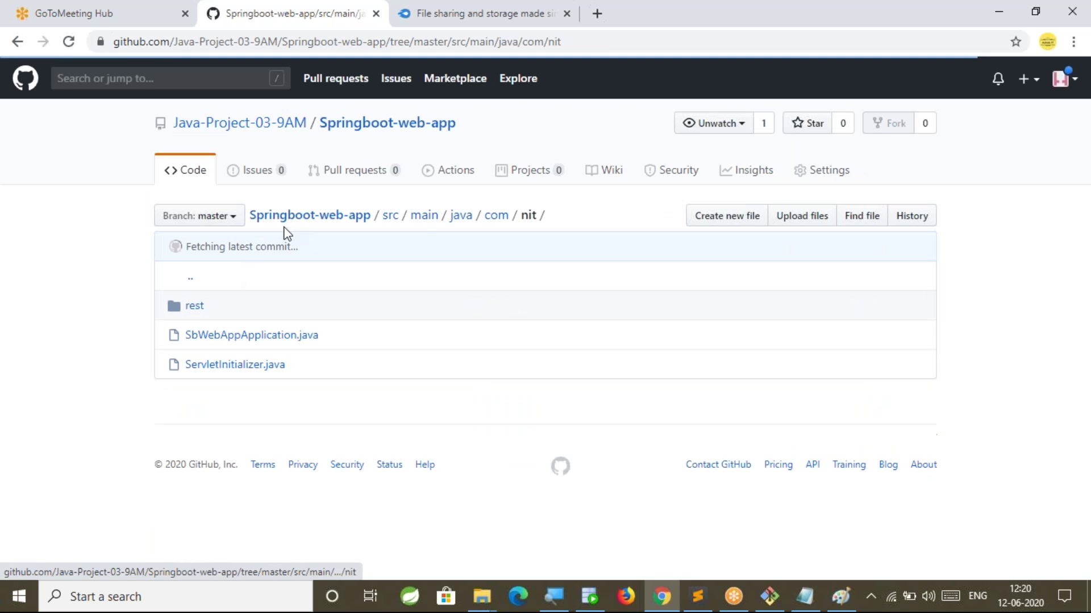
left_click(244, 334)
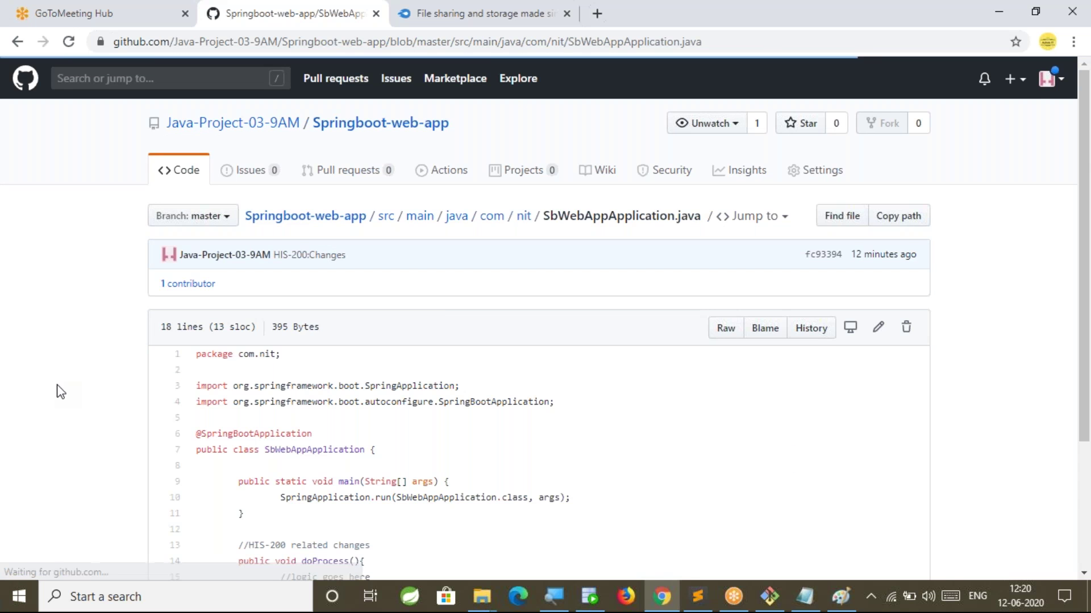
scroll(59, 395, "down", 2)
scroll(59, 395, "down", 2)
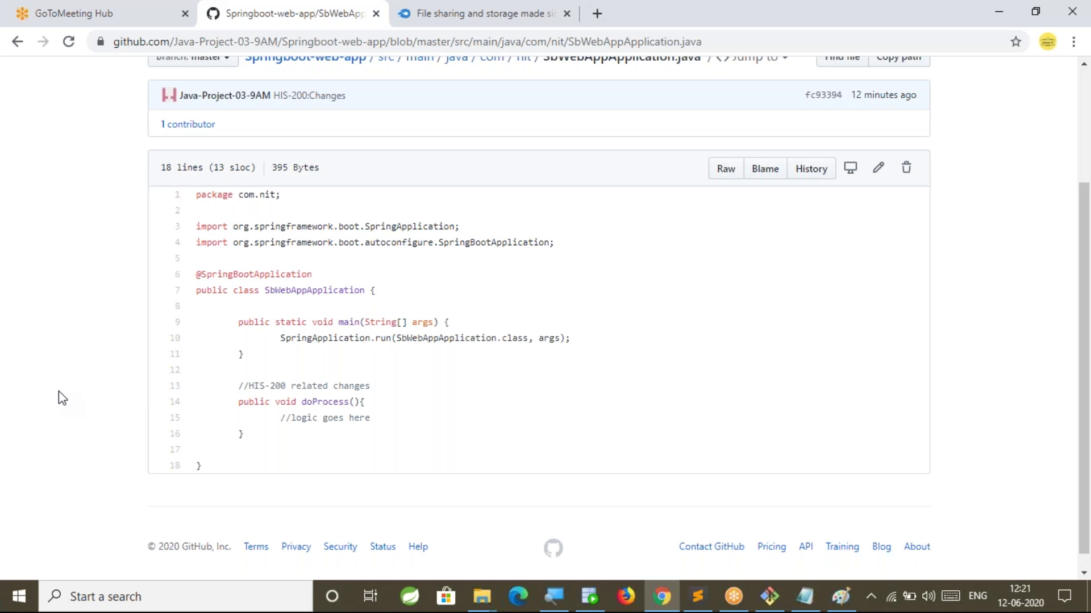
Bring Paint's diagram forward, drawing and discarding two empty text boxes over the master area.
left_click(843, 604)
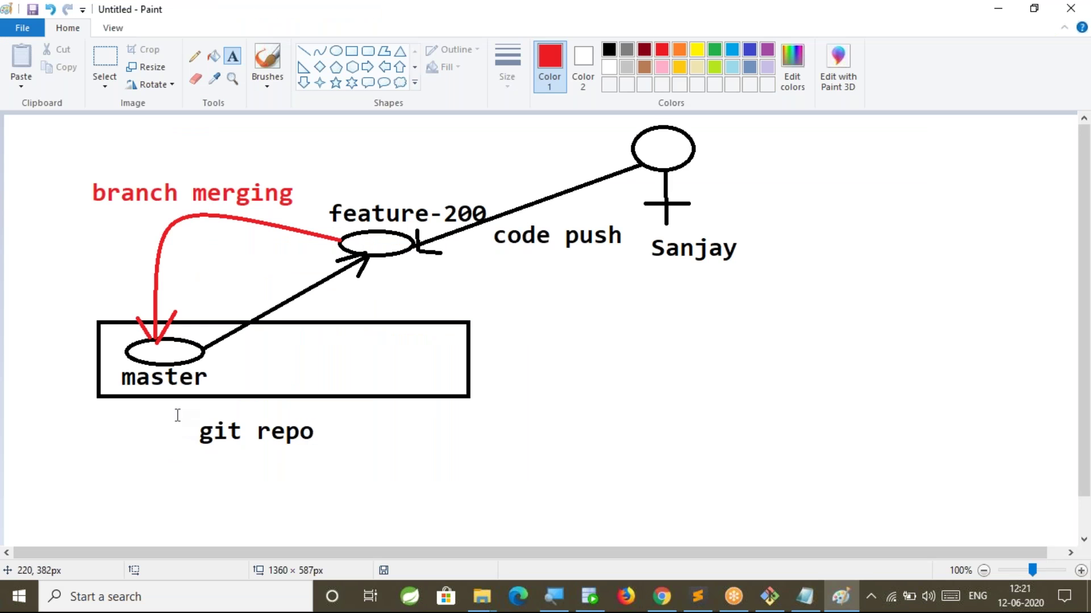
left_click(341, 493)
mouse_move(61, 298)
left_mouse_down()
mouse_move(183, 359)
mouse_move(352, 365)
left_mouse_up()
left_click(107, 441)
left_click_drag(74, 317, 216, 386)
left_click(119, 453)
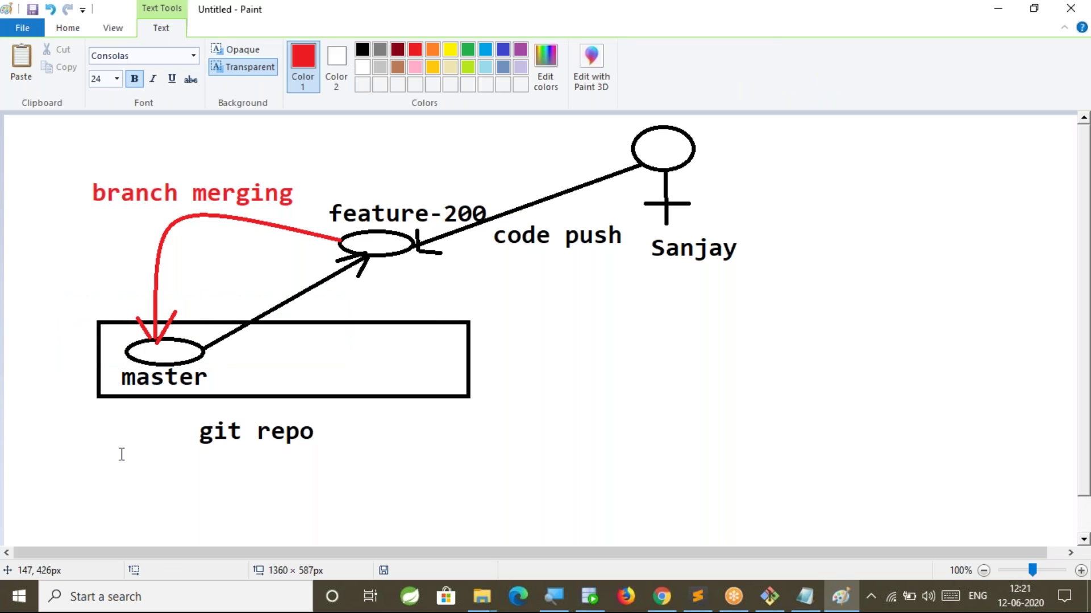
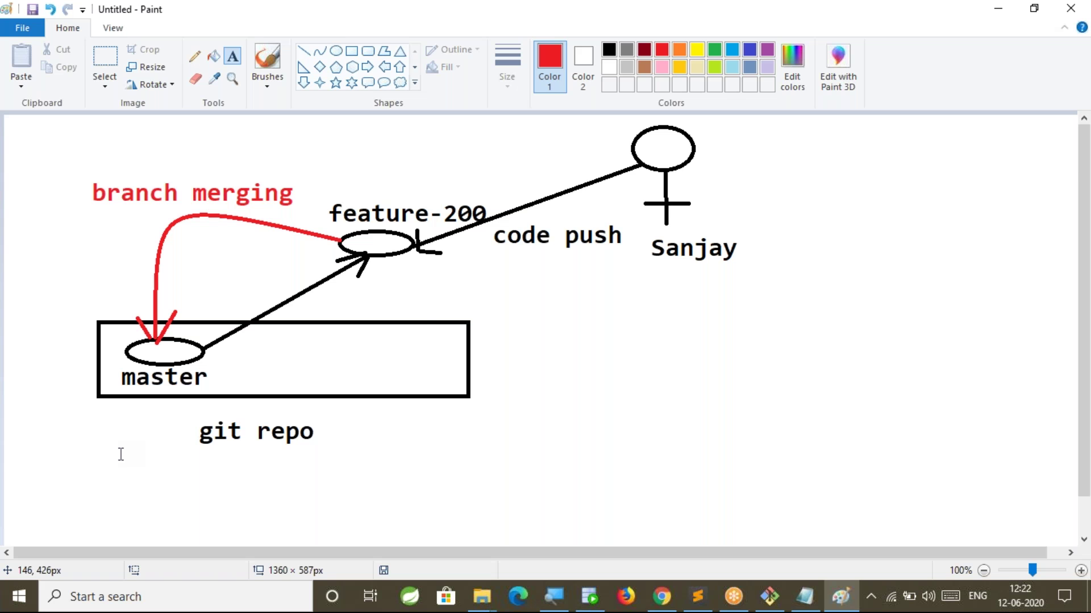
Switch from the Paint diagram to the Sublime Text class notes and place the caret in 'crate'.
key("alt+Tab")
key("alt+Tab")
key("alt+Tab")
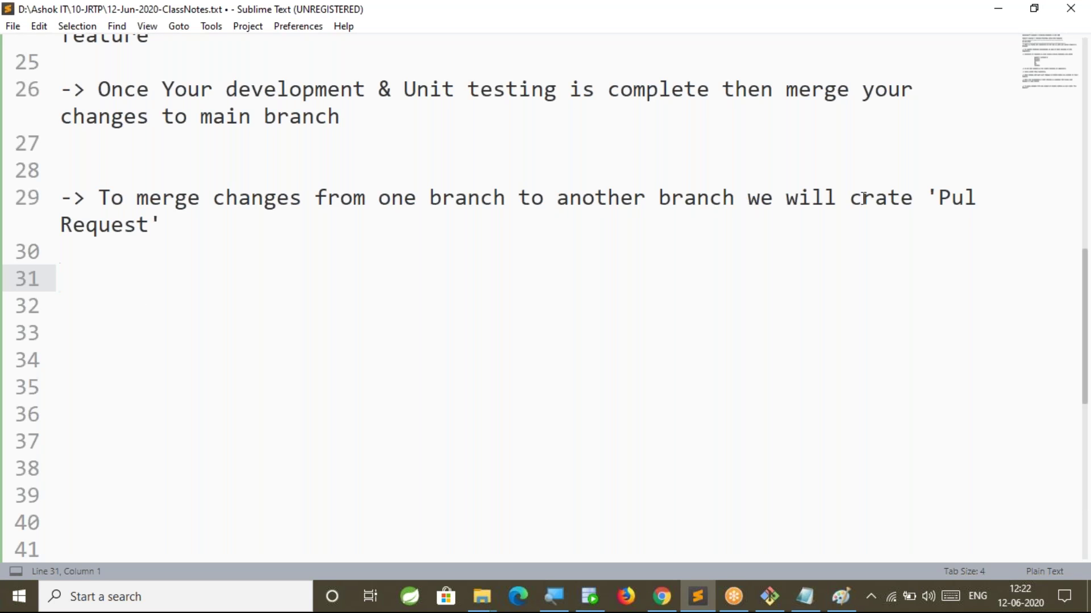
left_click(881, 199)
Correct 'crate' to 'create' on line 29 and start a new line below.
type("e")
left_click(722, 226)
key("Return")
key("Return")
Begin line 31: '-> When we execute pull request, GIT Hub compare source branch'.
type("-> When we try ex")
key("BackSpace")
key("BackSpace")
type("to")
key("BackSpace")
key("BackSpace")
key("BackSpace")
key("BackSpace")
key("BackSpace")
key("BackSpace")
key("BackSpace")
type("execute pull request,")
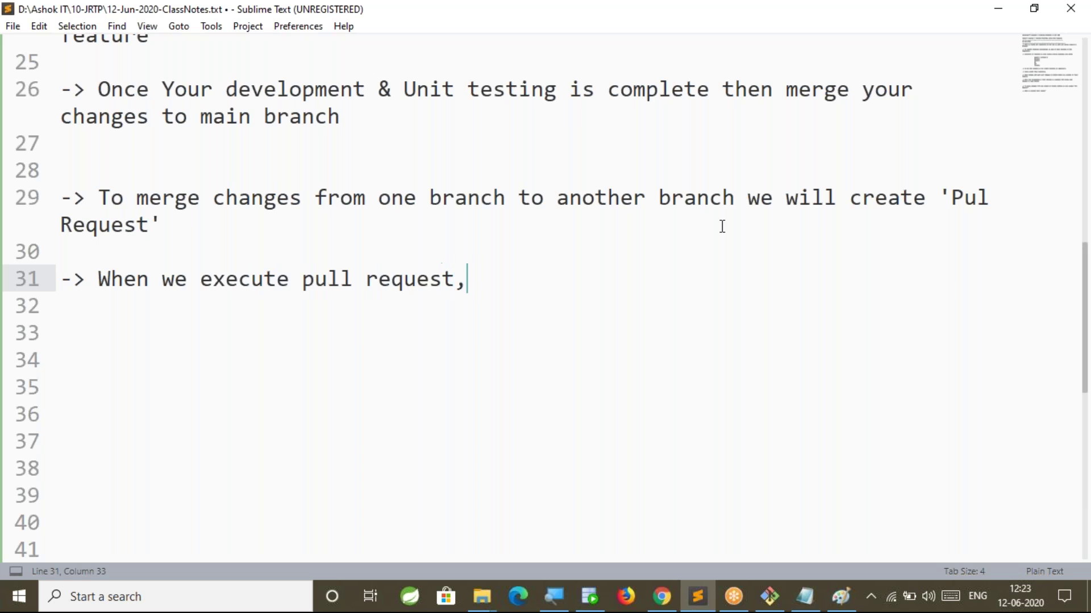
type(" GIT Hu ")
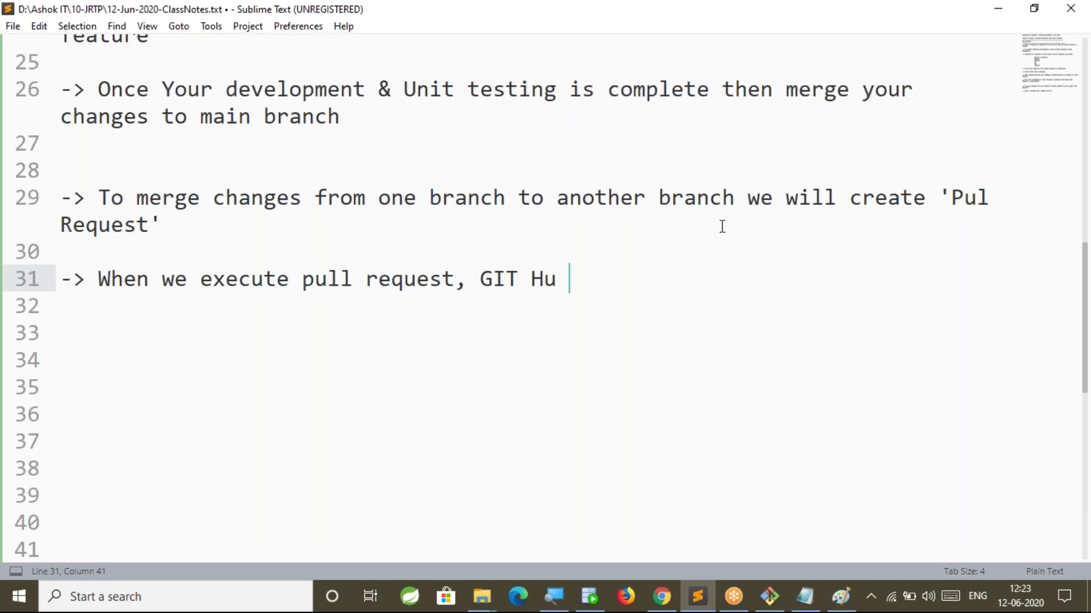
type("b")
key("BackSpace")
key("BackSpace")
type("b cm")
key("BackSpace")
type("op")
key("BackSpace")
type("mpare ")
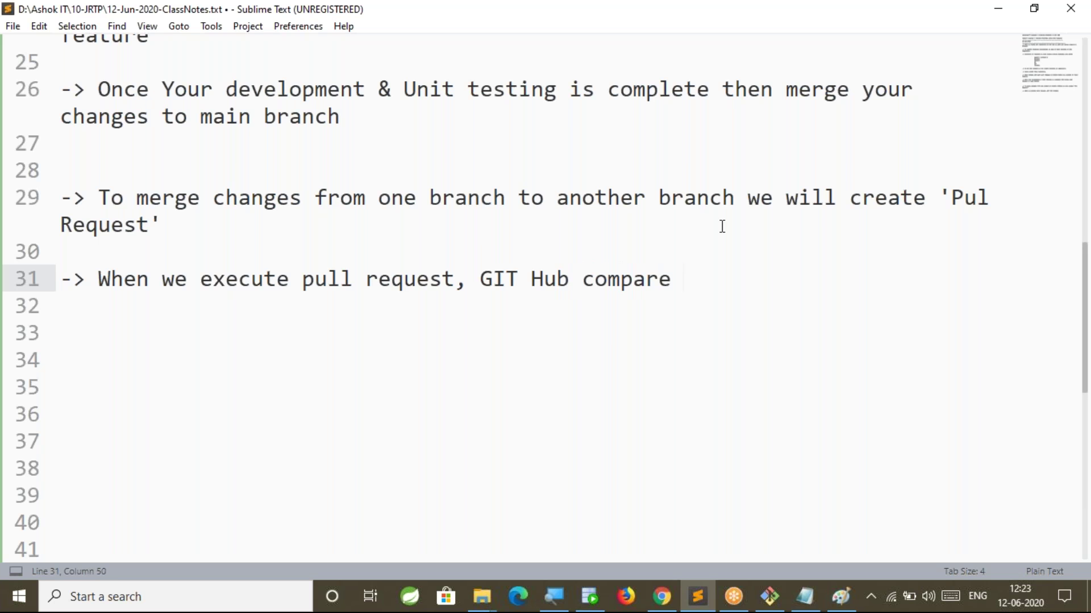
type("sourch")
key("BackSpace")
type("e branh")
key("BackSpace")
Finish the note: 'and Target branch and it will confirm can we merge these branches or not'.
type("fh")
key("BackSpace")
key("BackSpace")
type("ch an d")
key("BackSpace")
key("BackSpace")
type("d Target m")
key("BackSpace")
type("branch and wil")
key("BackSpace")
type("l confirm can we")
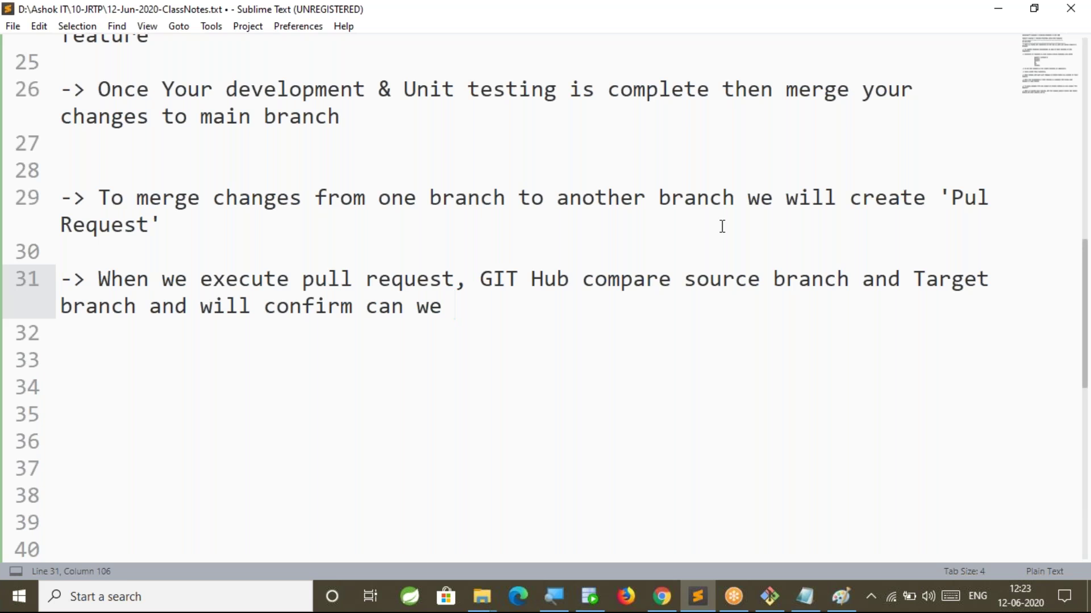
key("Left")
key("Left")
key("Left")
key("Left")
key("Left")
key("Left")
key("Left")
key("Right")
type("it")
key("End")
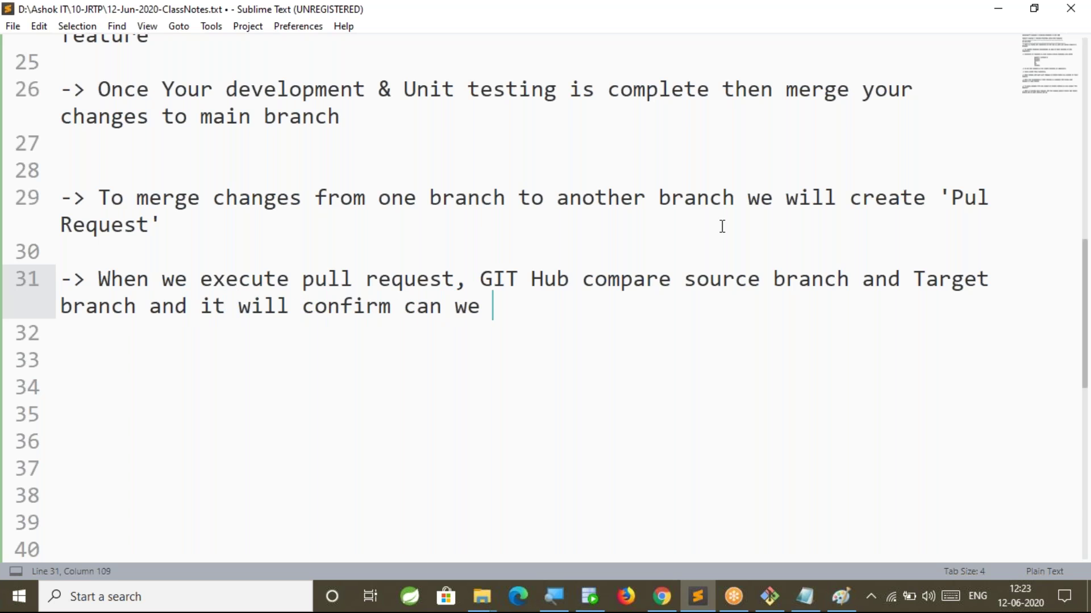
type("merg")
type("e thse br")
key("BackSpace")
key("BackSpace")
key("BackSpace")
key("BackSpace")
key("BackSpace")
type("ese branaches")
key("BackSpace")
key("BackSpace")
key("BackSpace")
key("BackSpace")
key("BackSpace")
type("ches or not")
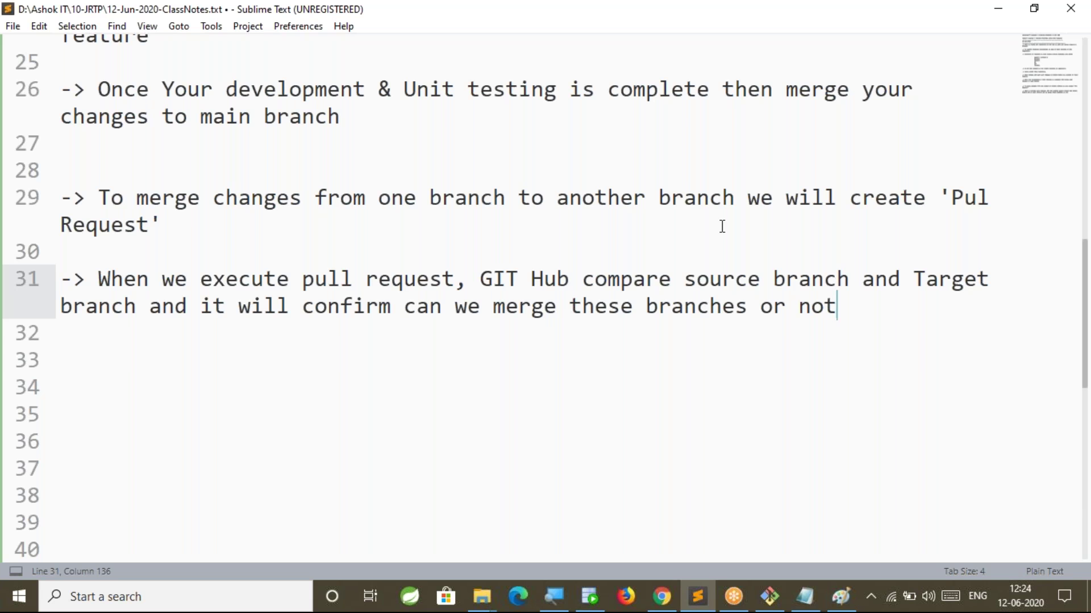
Add note: '-> If status is 'Able to merge' then execute pull request and merge changes'.
key("Return")
key("Return")
type("-> If sat")
key("BackSpace")
key("BackSpace")
type("taus is'Abe to")
key("BackSpace")
key("BackSpace")
key("BackSpace")
key("BackSpace")
type("le to mege")
key("BackSpace")
key("BackSpace")
type("rge' a")
key("BackSpace")
type("then execute pull requestand m")
Add note: 'After pull request execution got completed, we can delete that new branch which we created for our story'.
key("BackSpace")
key("BackSpace")
key("BackSpace")
key("BackSpace")
key("BackSpace")
type("and merge changes")
key("Return")
key("Return")
type("-> AFter")
key("BackSpace")
key("BackSpace")
key("BackSpace")
key("BackSpace")
type("fter pull request execution got completed, w")
key("BackSpace")
type("wecan")
key("BackSpace")
key("BackSpace")
key("BackSpace")
key("BackSpace")
type("can deletethat")
key("BackSpace")
key("BackSpace")
key("BackSpace")
key("BackSpace")
type("that new branch e")
key("BackSpace")
key("BackSpace")
type("whichwe cr")
key("BackSpace")
key("BackSpace")
key("BackSpace")
key("BackSpace")
type("we created for our story")
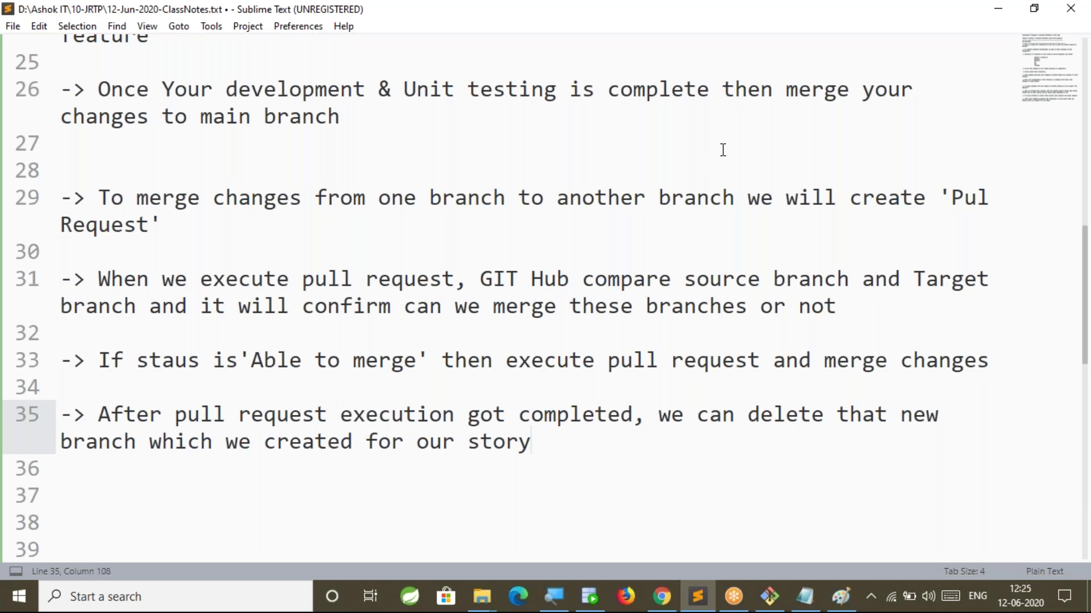
scroll(635, 243, "up", 1)
scroll(636, 248, "up", 3)
scroll(637, 248, "up", 1)
scroll(639, 249, "up", 2)
scroll(644, 255, "down", 1)
scroll(644, 254, "down", 1)
scroll(643, 255, "up", 1)
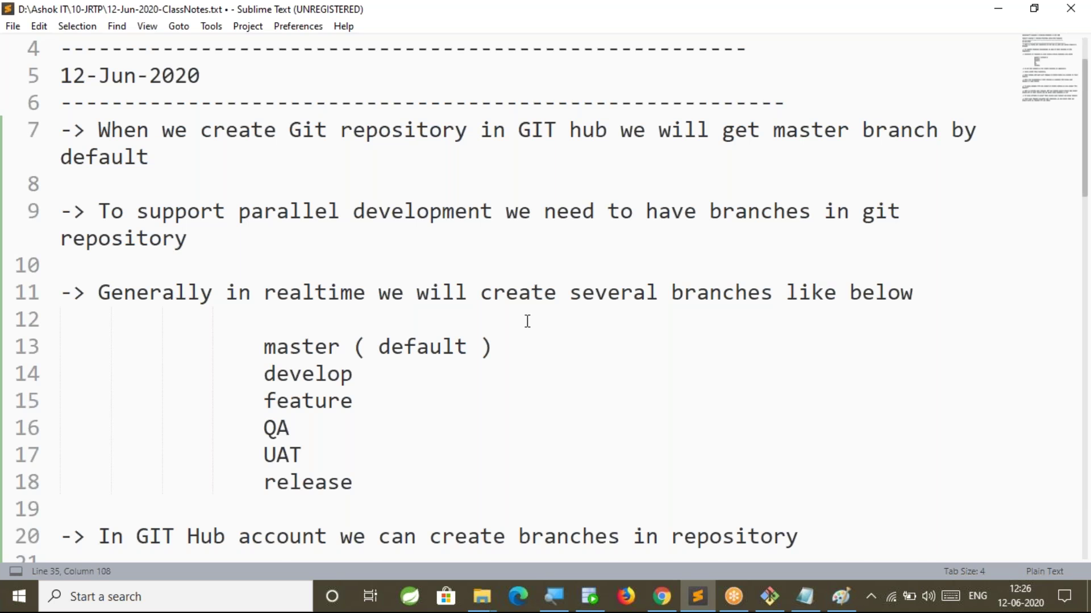
scroll(527, 330, "down", 1)
scroll(525, 338, "down", 10)
scroll(521, 347, "down", 2)
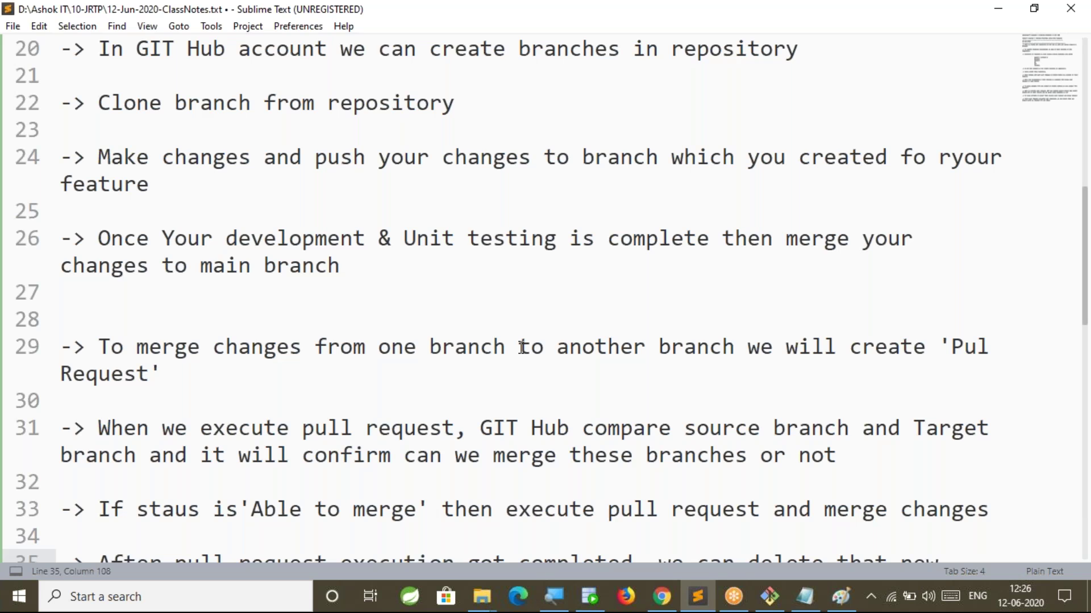
left_click(517, 381)
scroll(612, 378, "down", 2)
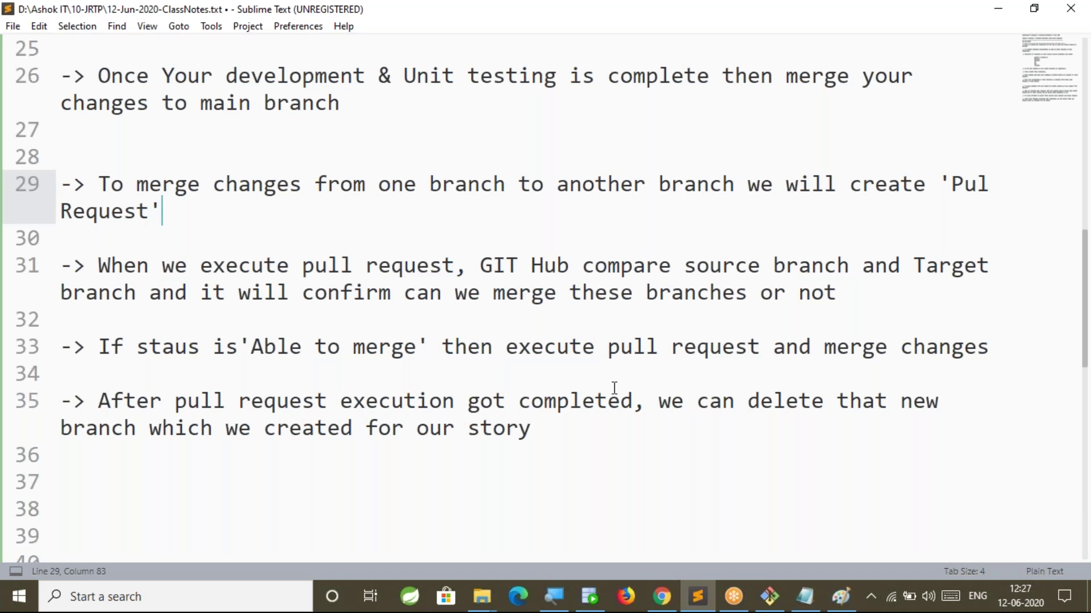
left_click(550, 435)
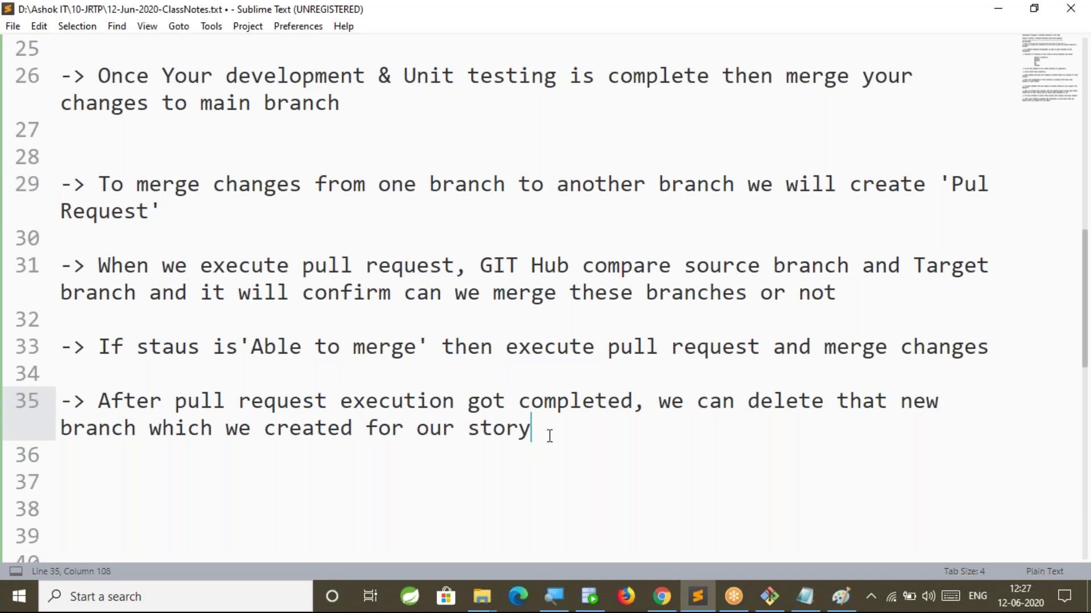
scroll(550, 435, "down", 5)
scroll(550, 436, "up", 1)
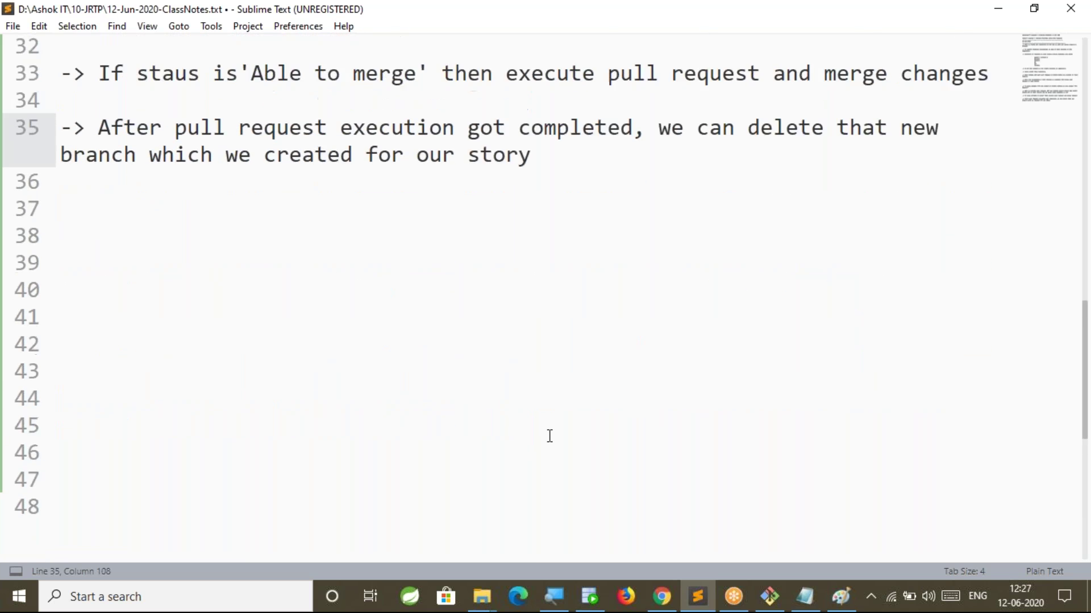
scroll(549, 436, "up", 2)
scroll(549, 436, "down", 2)
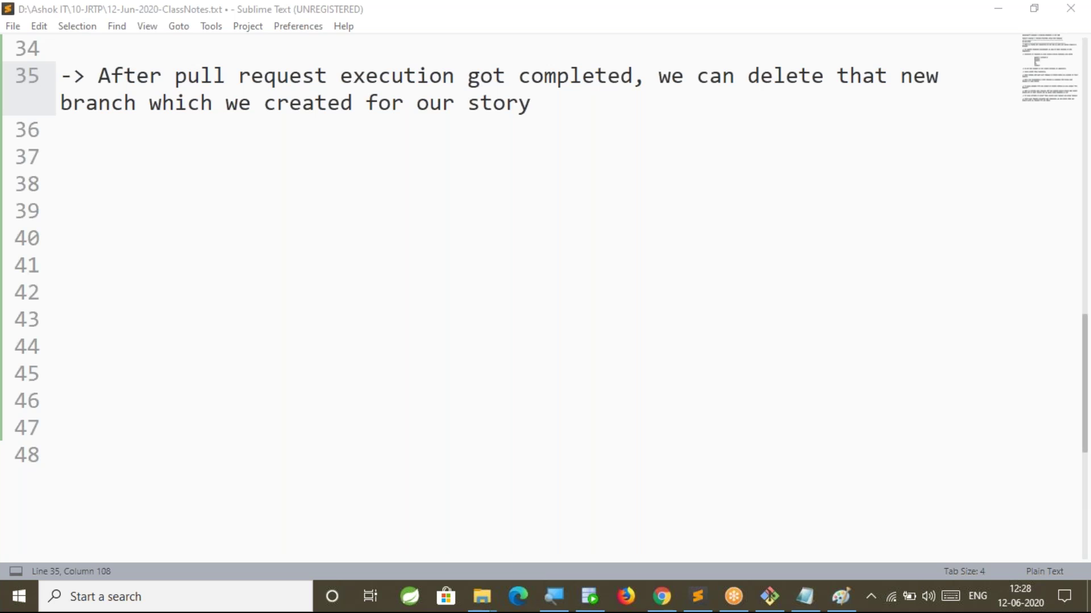
scroll(374, 117, "down", 2)
left_click(376, 116)
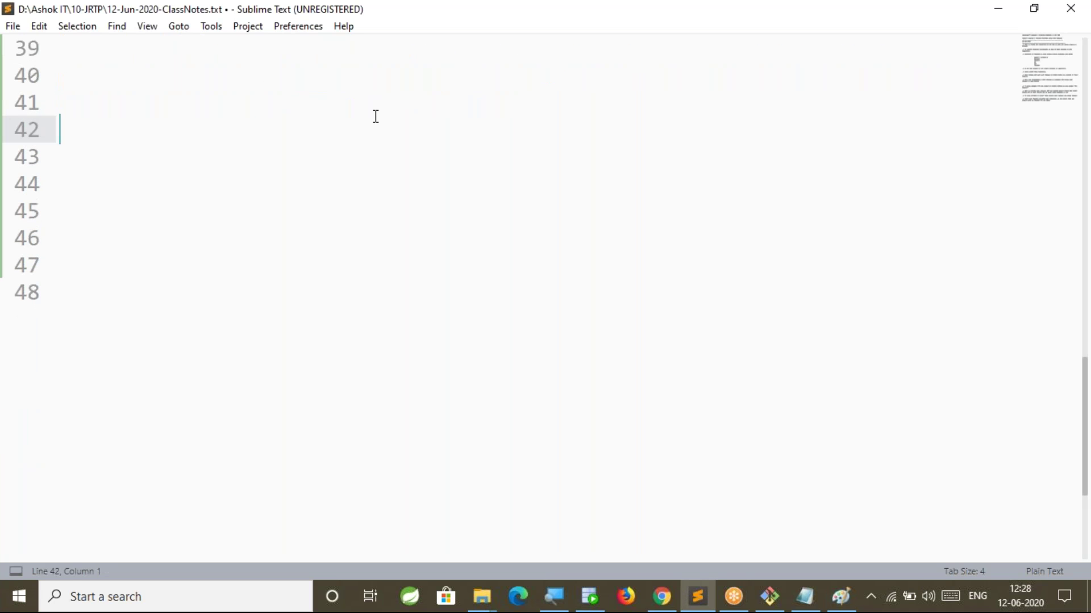
Restore the word 'story' at the end of line 39 and move to a new line below.
key("Up")
key("Up")
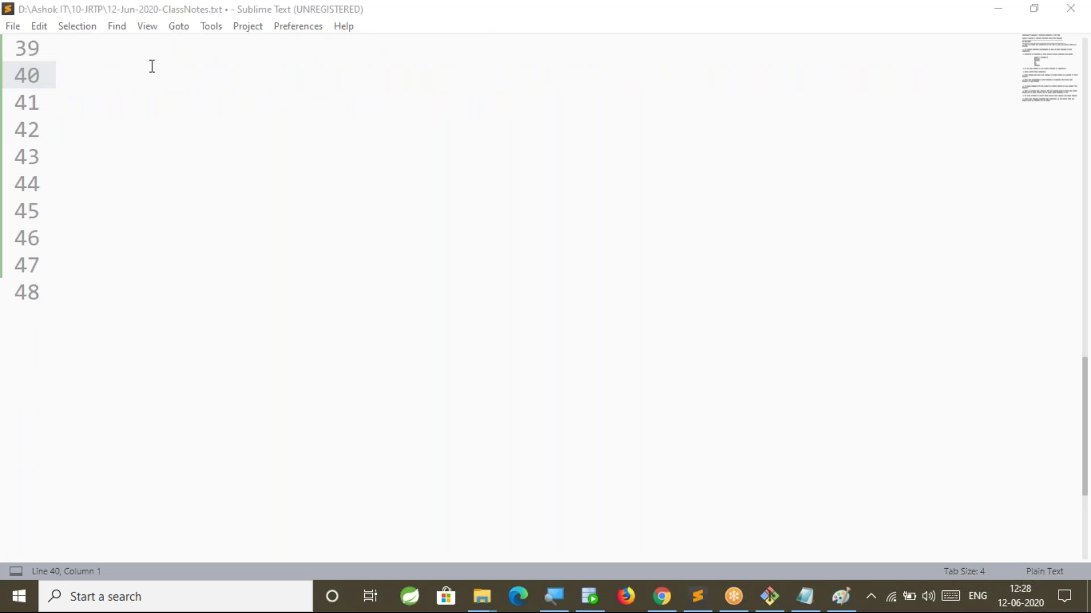
scroll(284, 282, "up", 3)
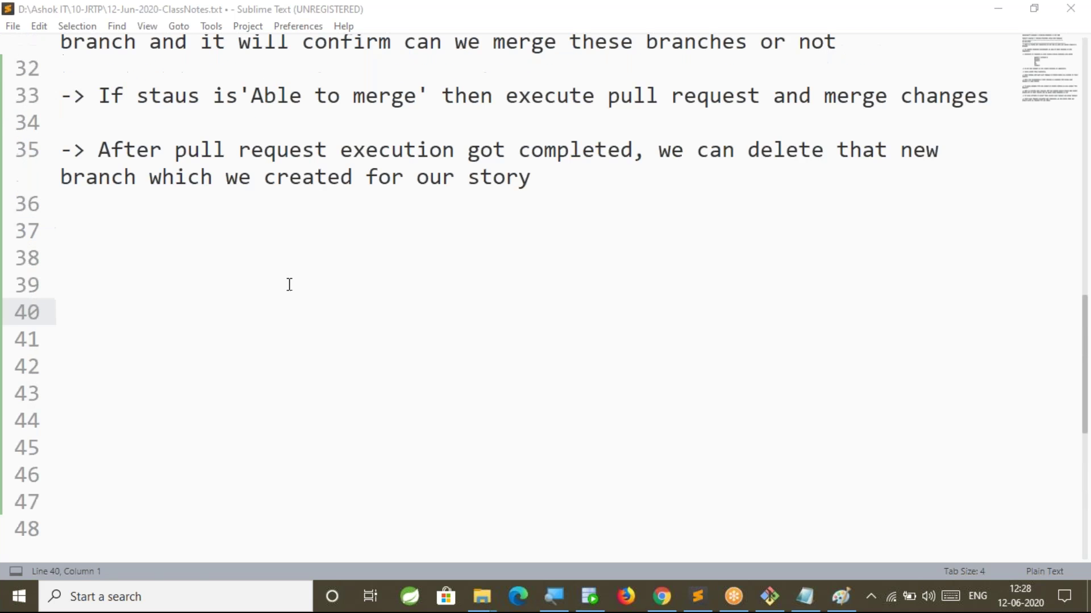
left_click(427, 279)
key("ctrl+z")
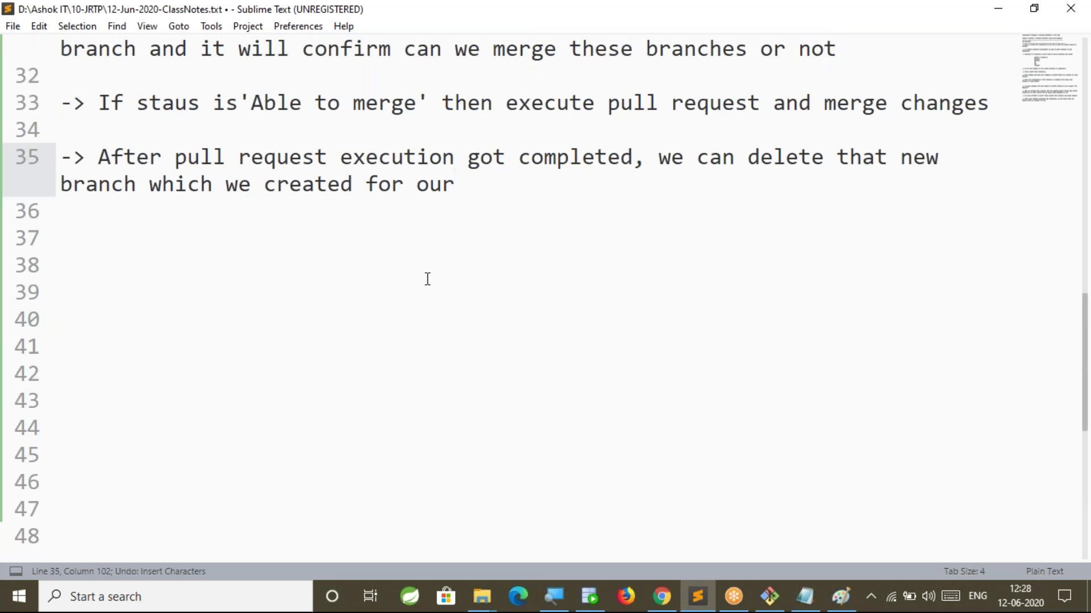
type(" story")
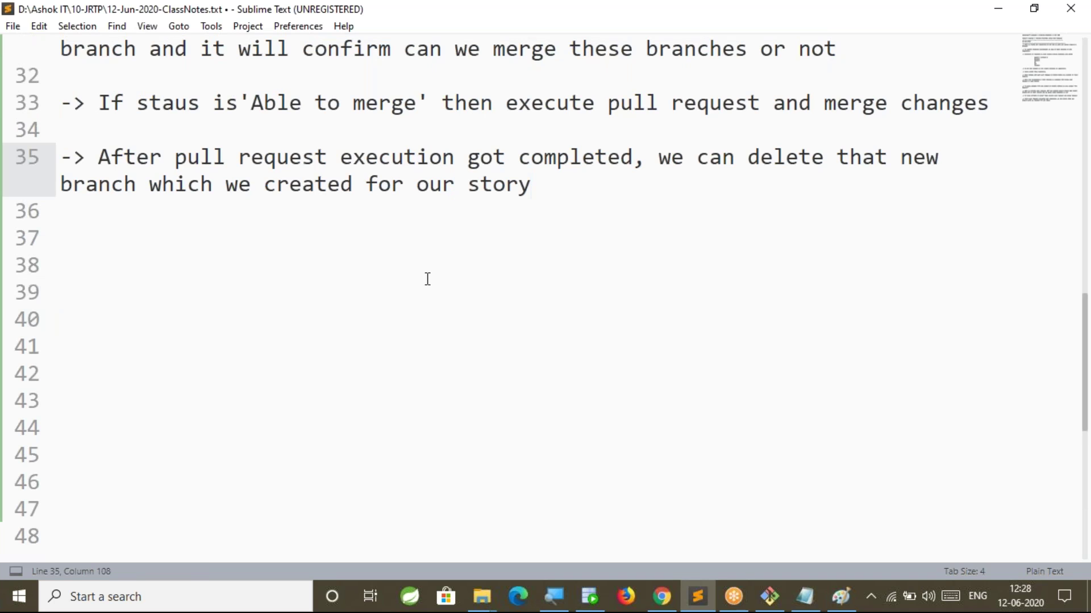
key("Return")
key("Return")
key("Return")
key("Return")
key("Return")
key("Return")
key("BackSpace")
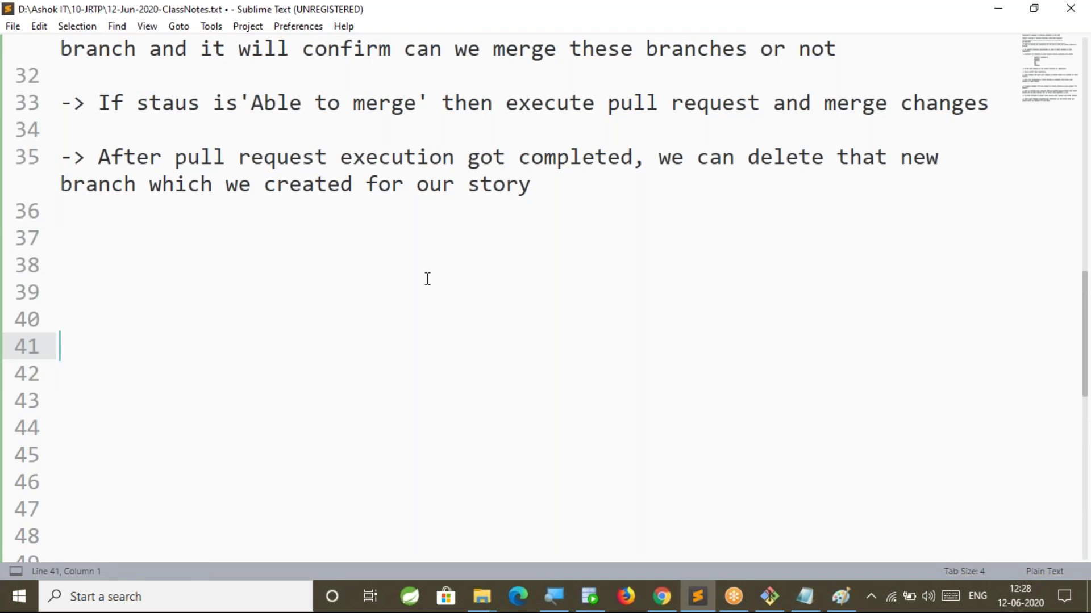
Add the heading 'Realt-time Scenario' with a dashed underline.
type("u")
key("BackSpace")
type("S")
key("BackSpace")
type("Realt-time a")
key("BackSpace")
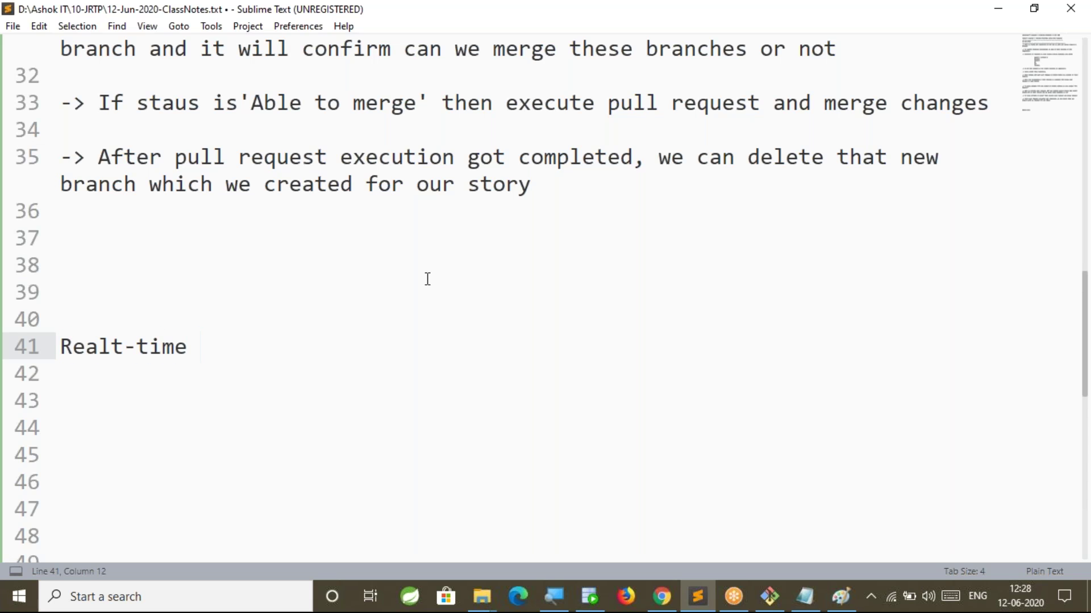
type("Scenario")
key("Return")
type("------------------")
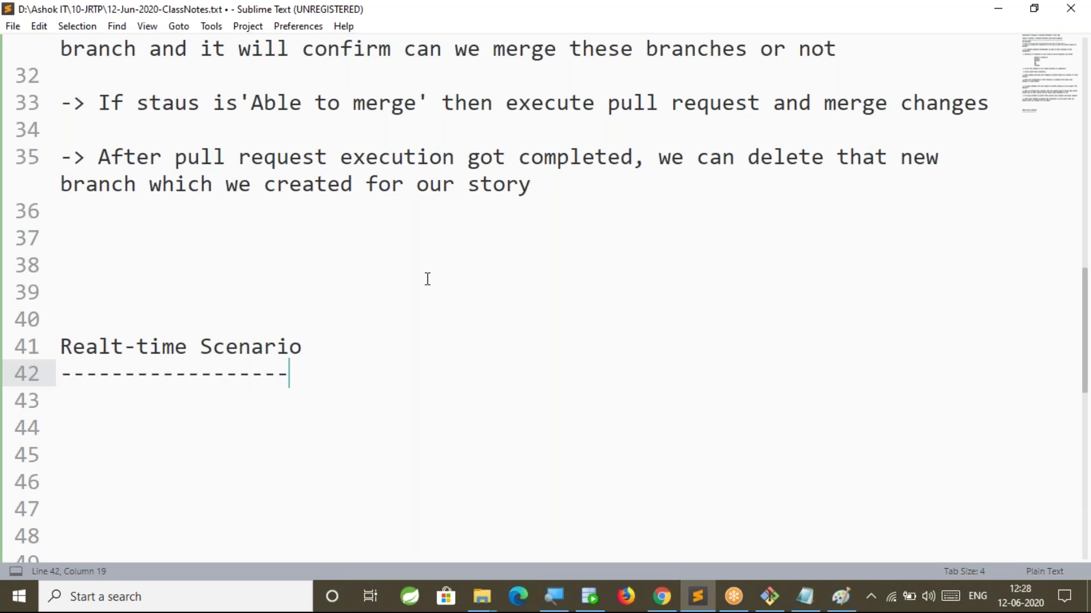
scroll(409, 239, "down", 3)
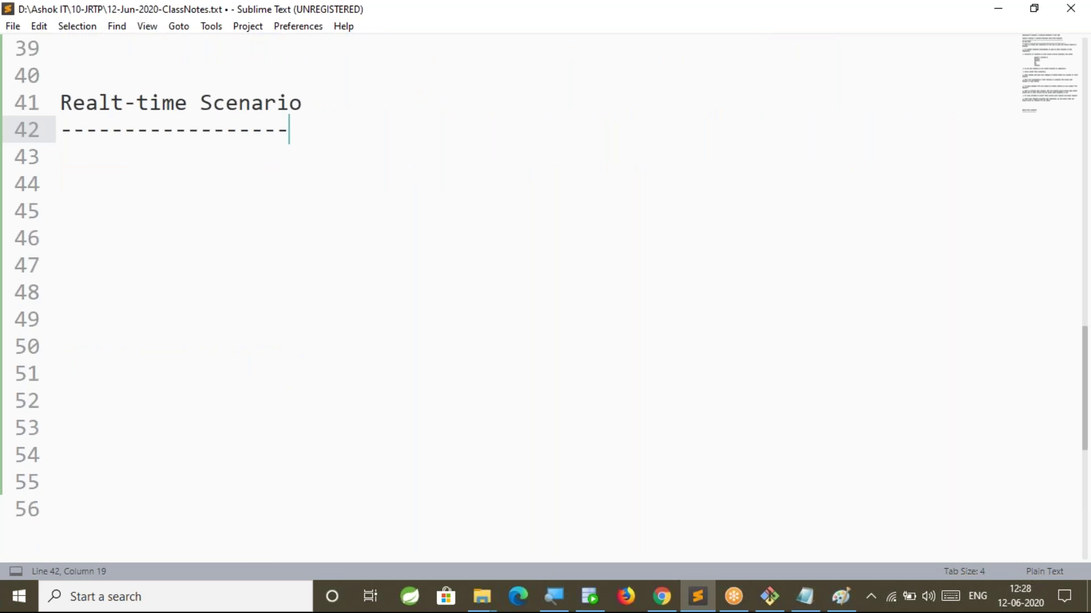
type("-")
Type 'Two developers are working on Sprint 7.3' and place the caret on blank line 45.
key("Return")
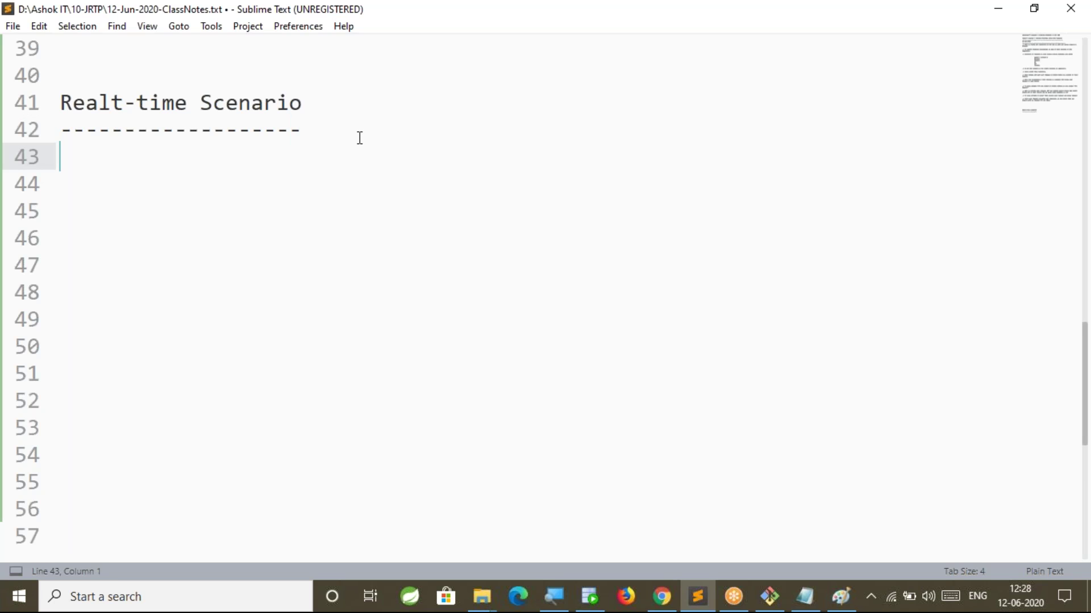
type("Two devel")
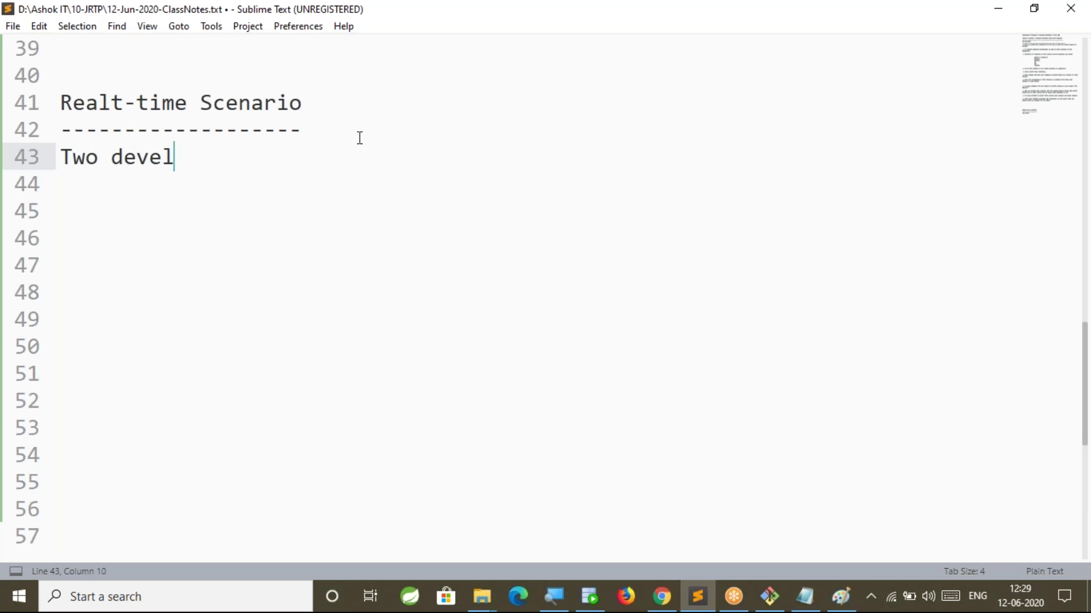
type("opers are working on")
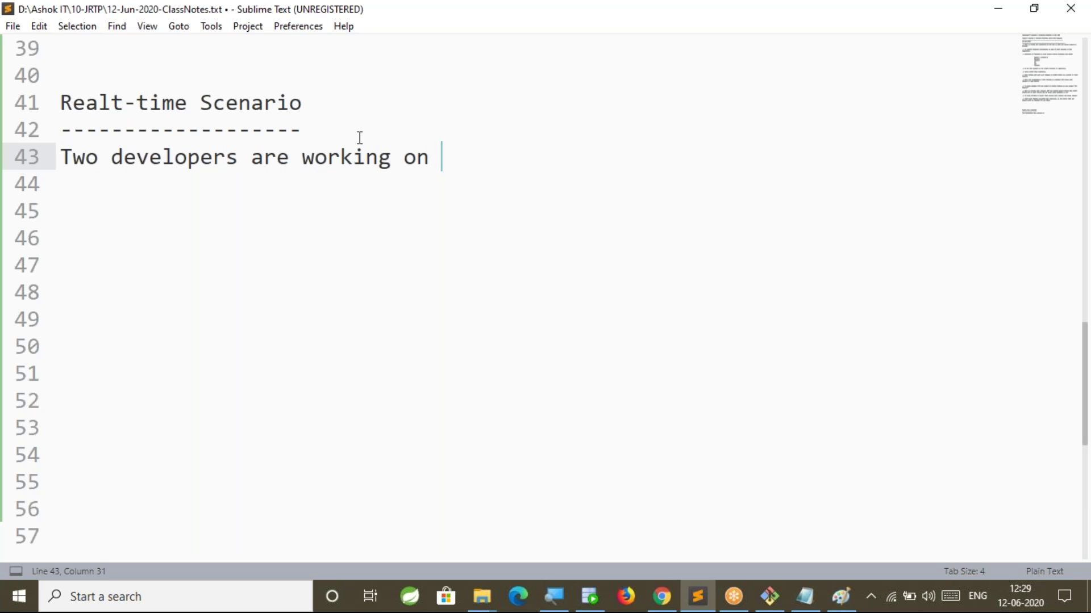
type(" Spring")
key("BackSpace")
type("t")
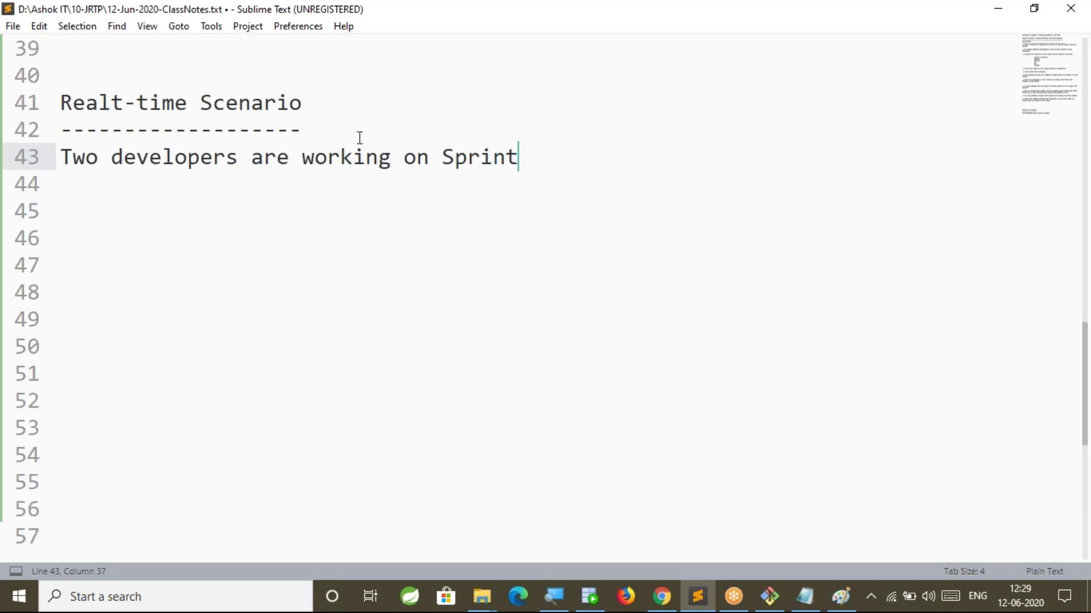
type(" 7.3")
key("Return")
key("Return")
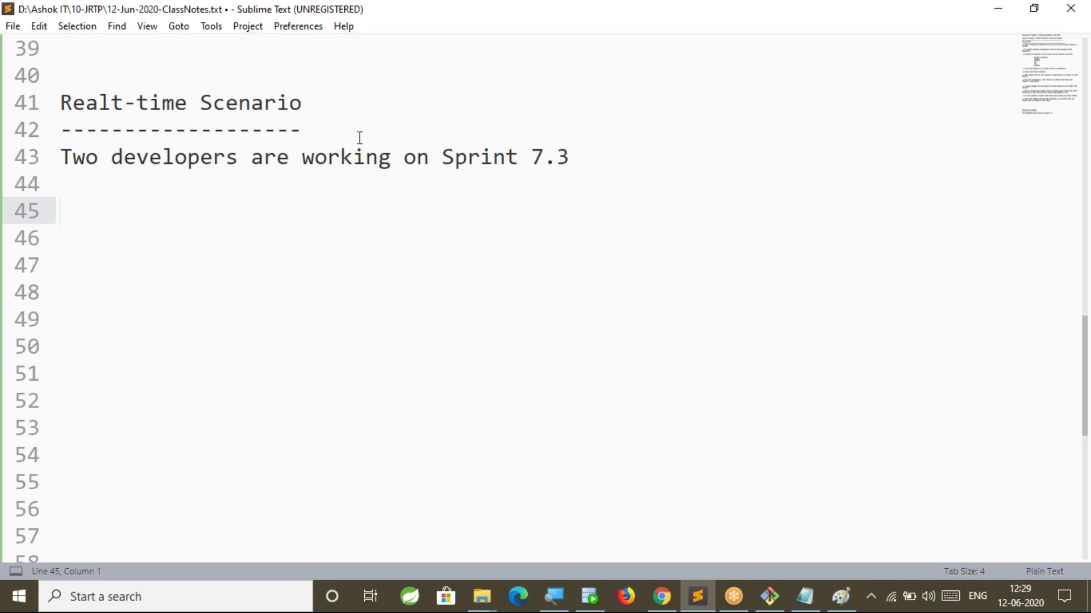
left_click(314, 259)
left_click(269, 228)
left_click(264, 215)
Write '<two developers> are the developers' on line 45 and start line 47 with the first developer's name.
type("Dilip ")
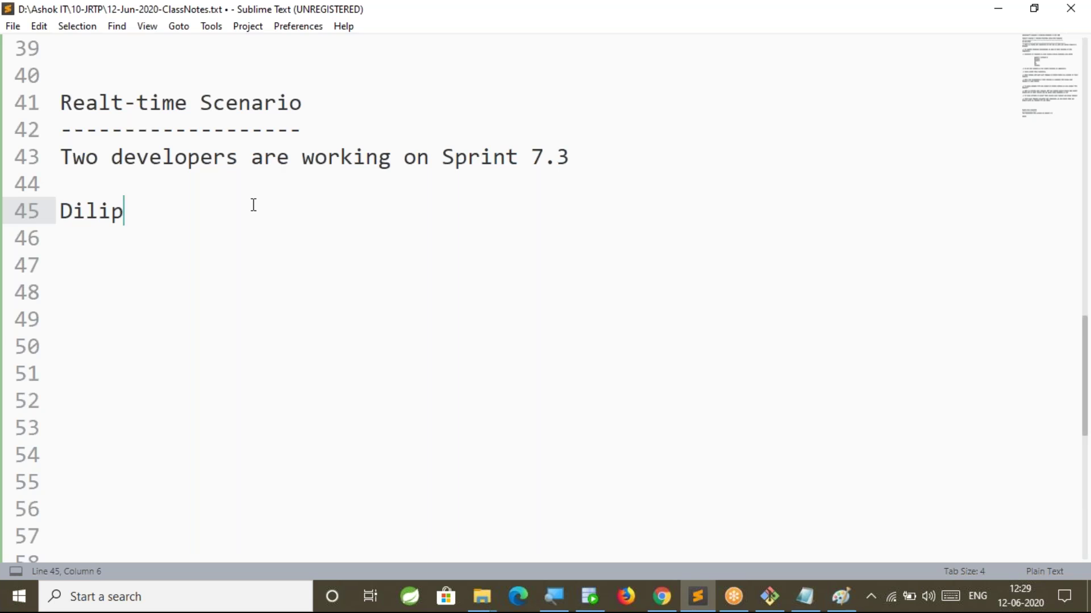
type("& Saurav")
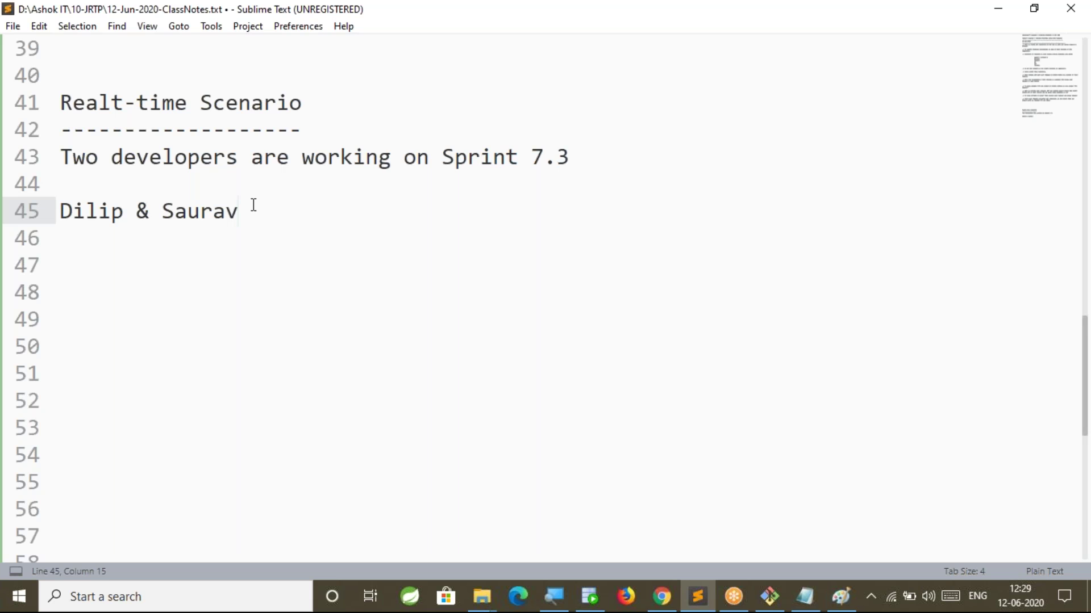
type(" are the dev")
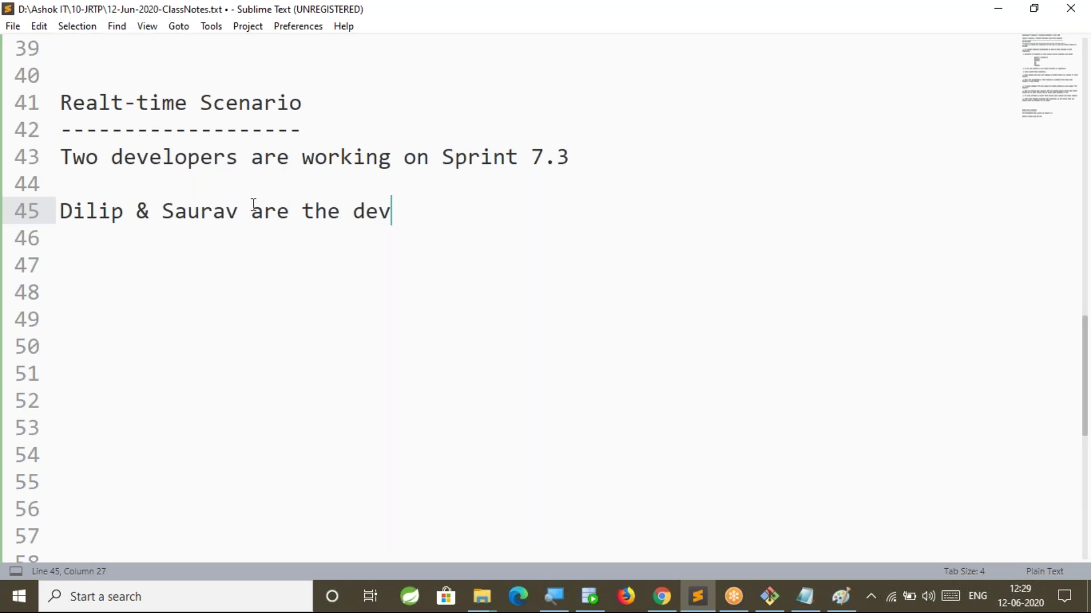
type("elopers")
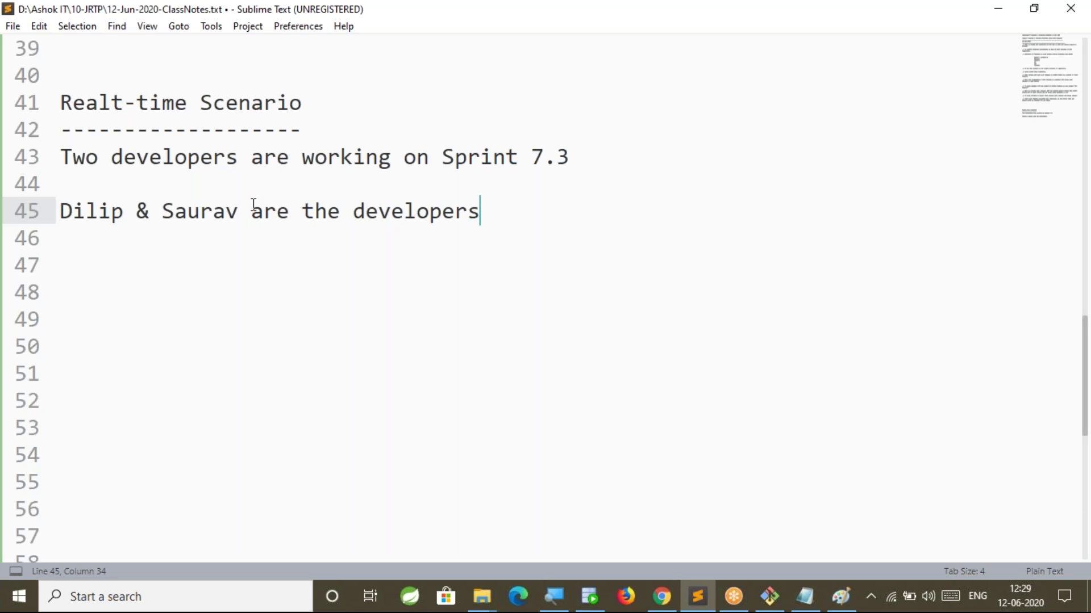
key("Return")
key("Return")
type("Dilip - ")
type("HI")
key("BackSpace")
key("BackSpace")
key("BackSpace")
key("BackSpace")
type("w")
key("Home")
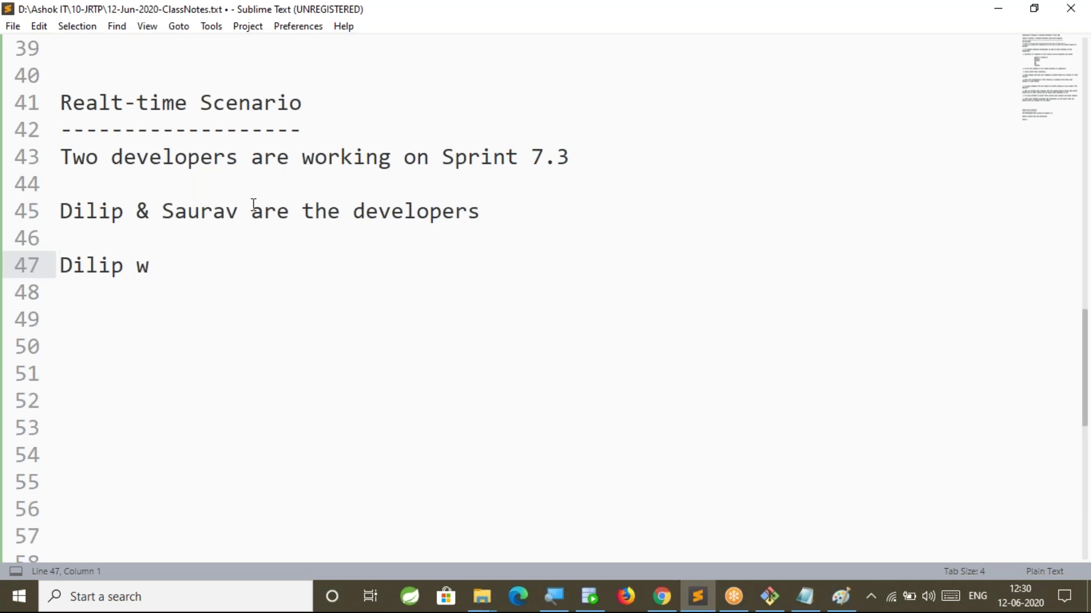
Add '-->' bullets assigning story HIS-300 to the first developer and HIS-301 to the second.
type("-->")
key("End")
type("orking on HIS-300")
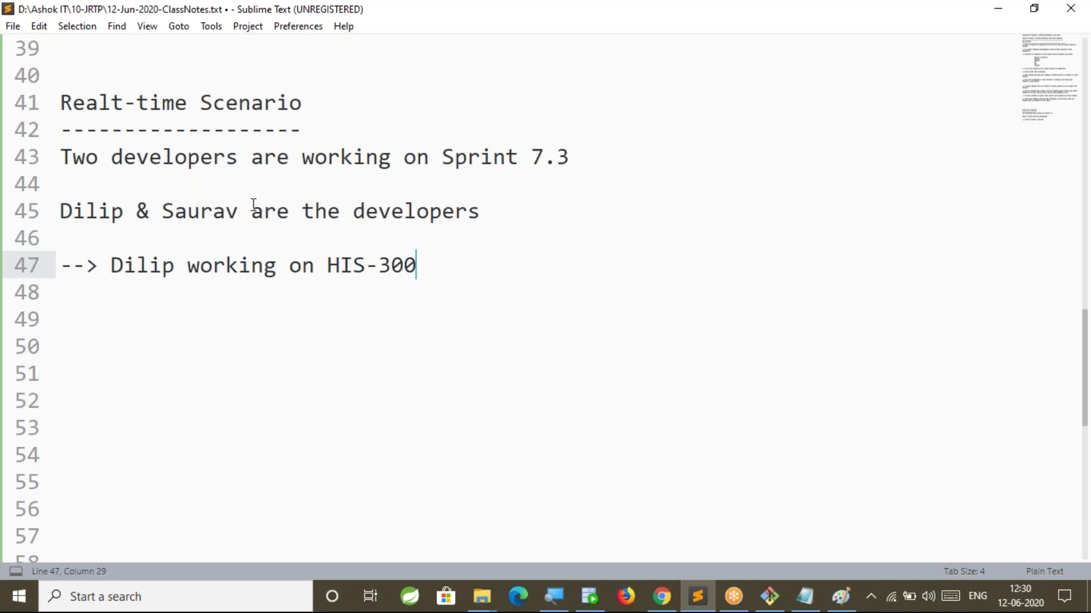
type(" story")
key("Return")
key("Return")
type("--> Sourav work")
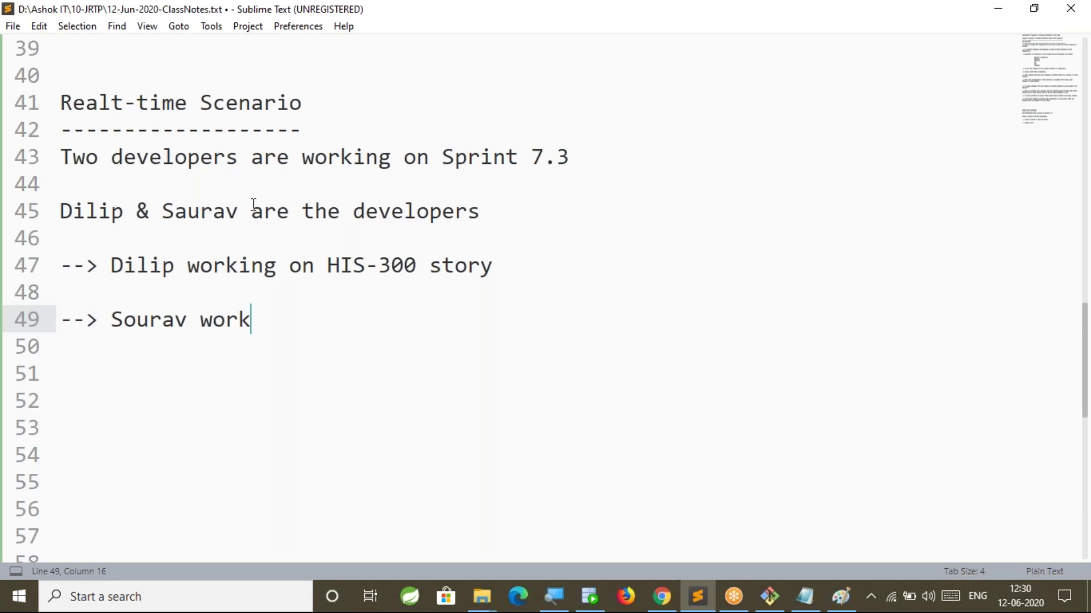
type("ing on HIS-301 story")
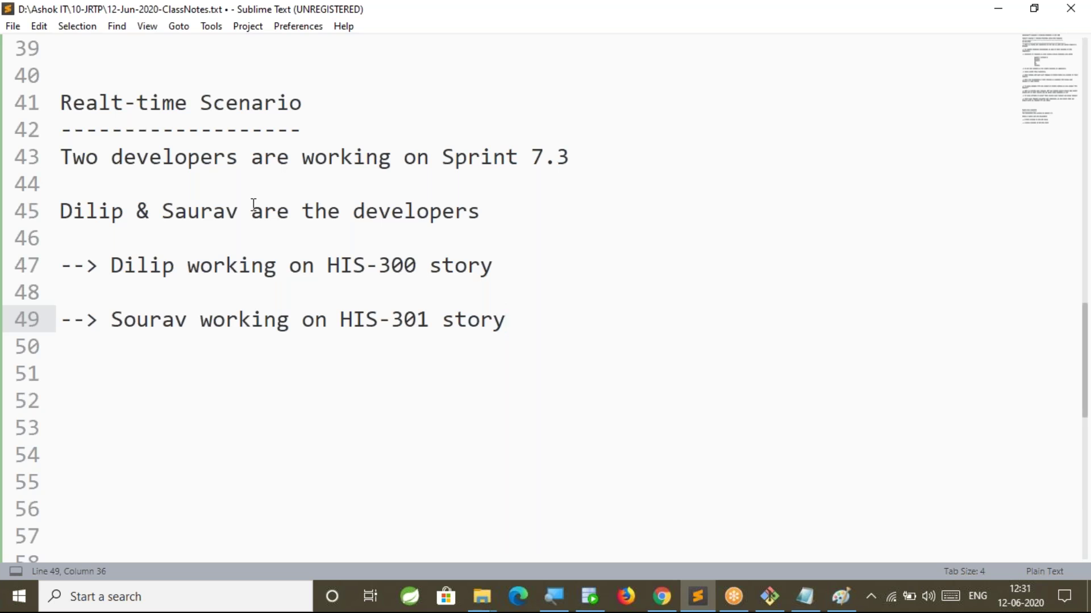
Open the Springboot-web-app repository on GitHub and switch to its develop branch.
left_click(653, 607)
scroll(153, 443, "up", 4)
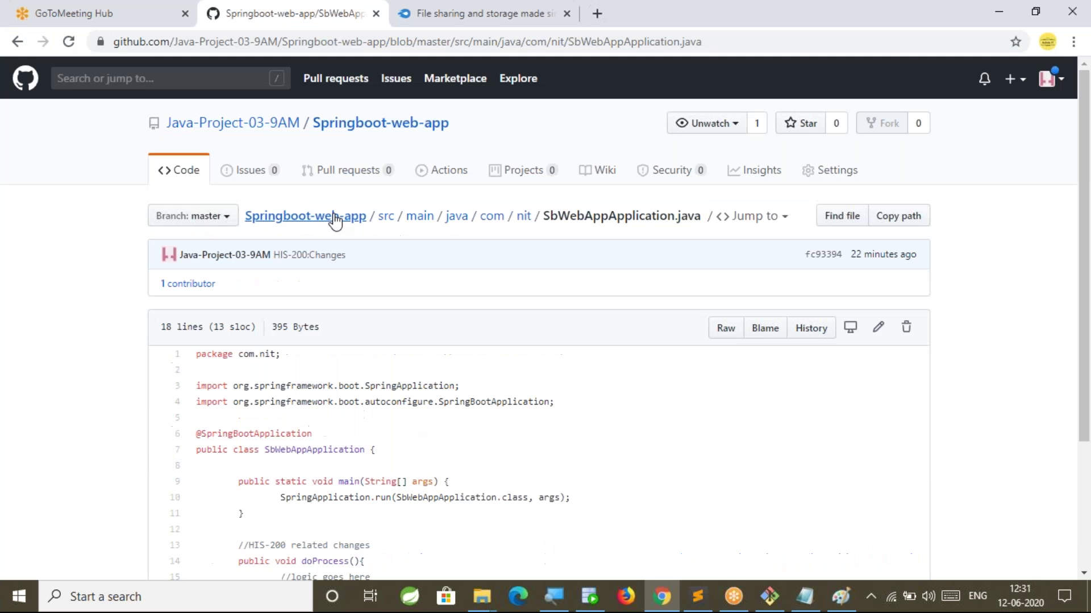
left_click(312, 217)
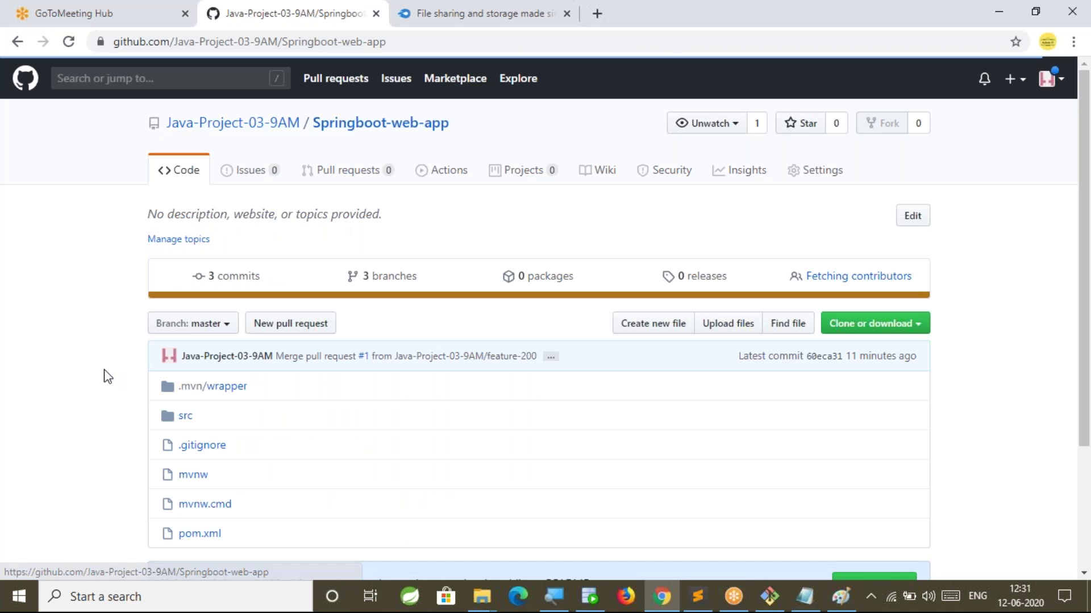
scroll(159, 388, "down", 1)
left_click(190, 243)
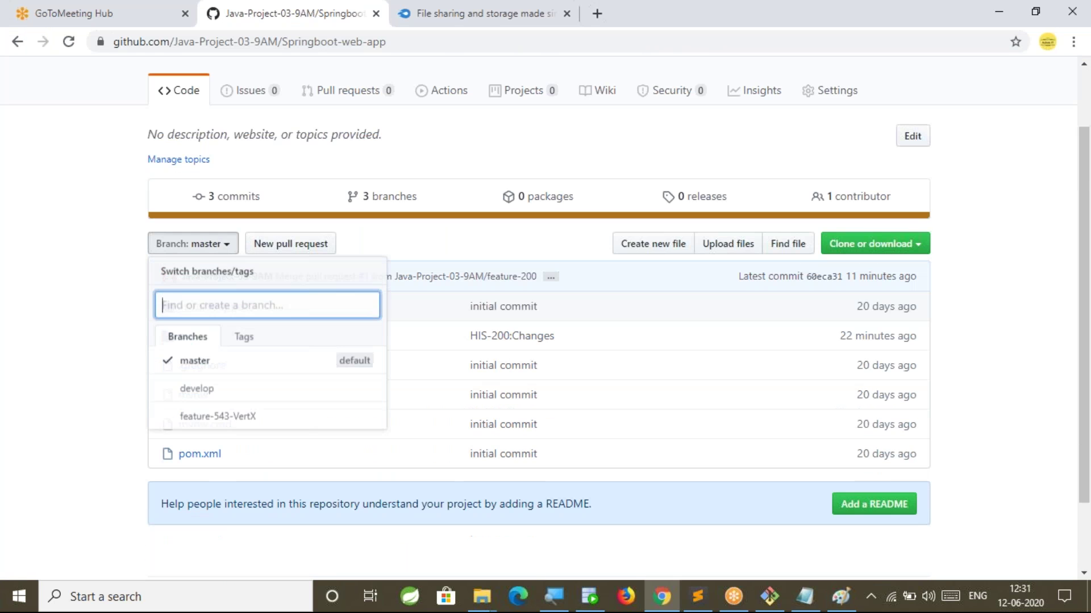
left_click(205, 390)
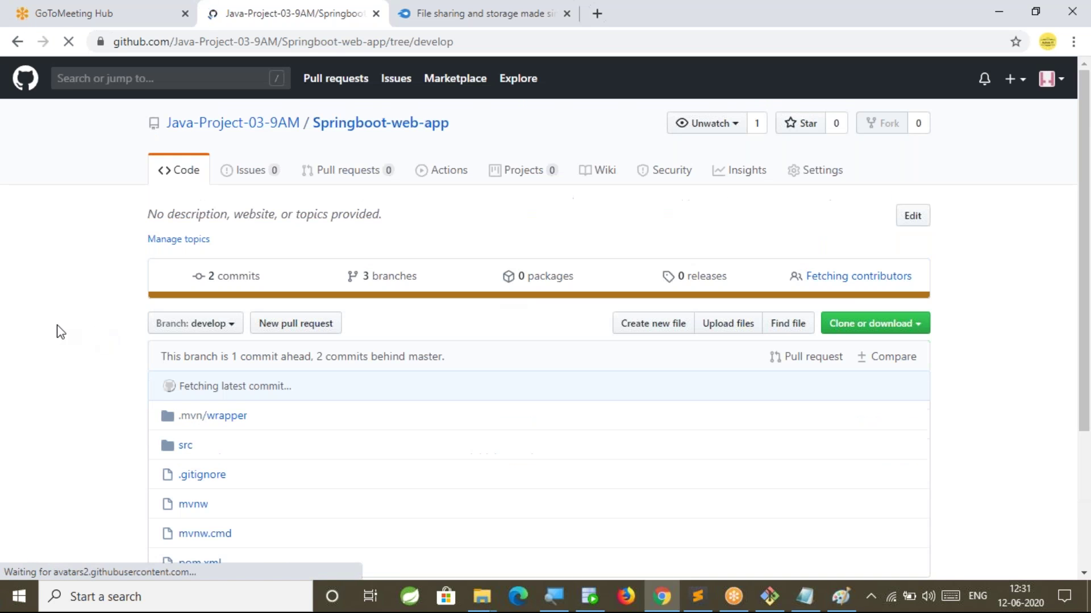
scroll(63, 336, "down", 1)
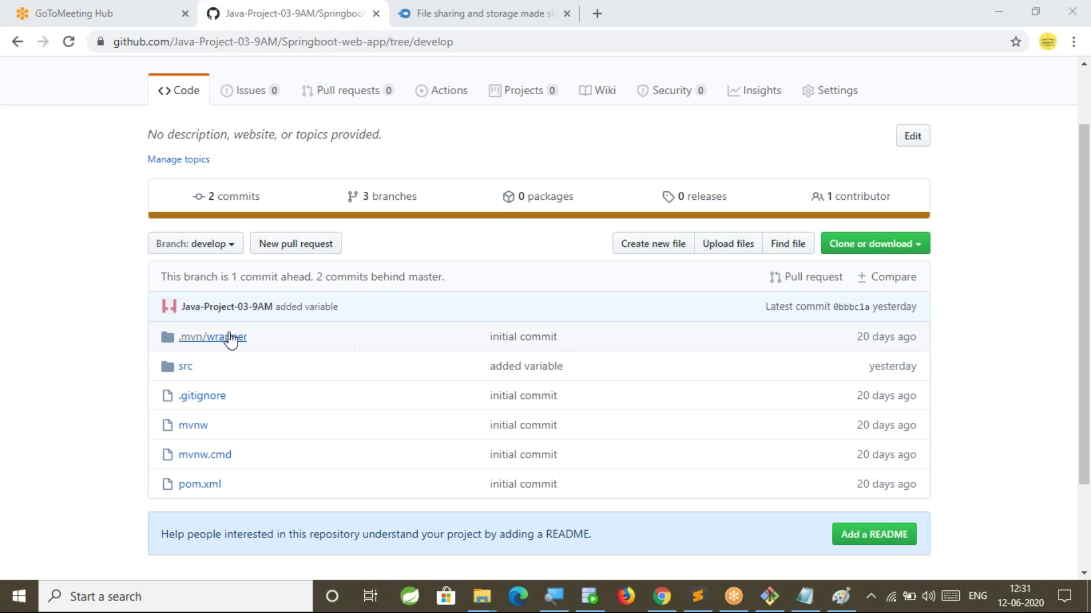
left_click(78, 295)
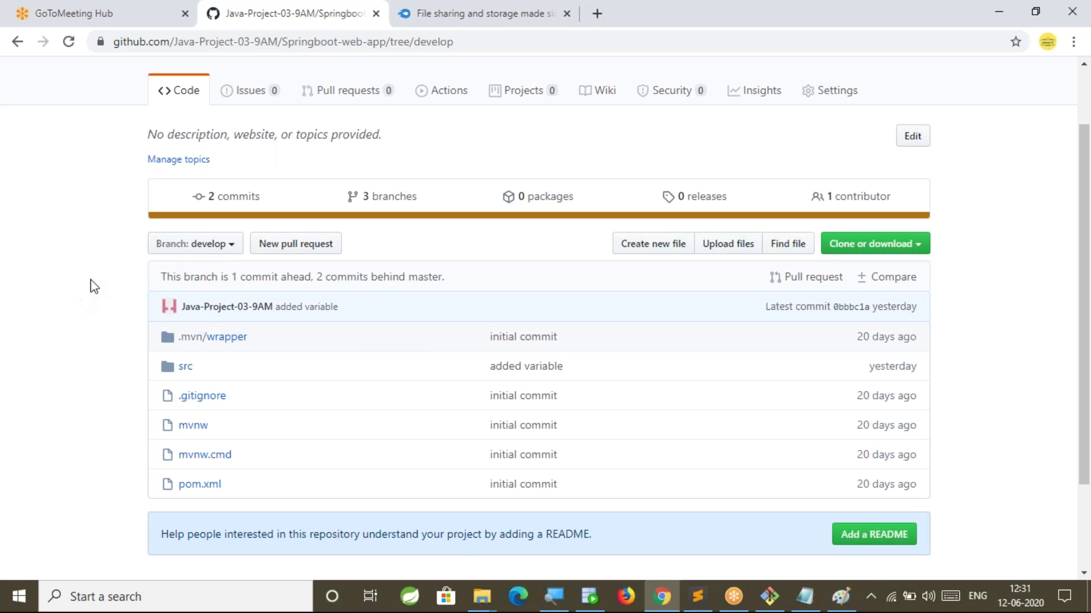
Add 'Note : Latest code is available in develop branch' two lines below the HIS-301 note.
key("alt+Tab")
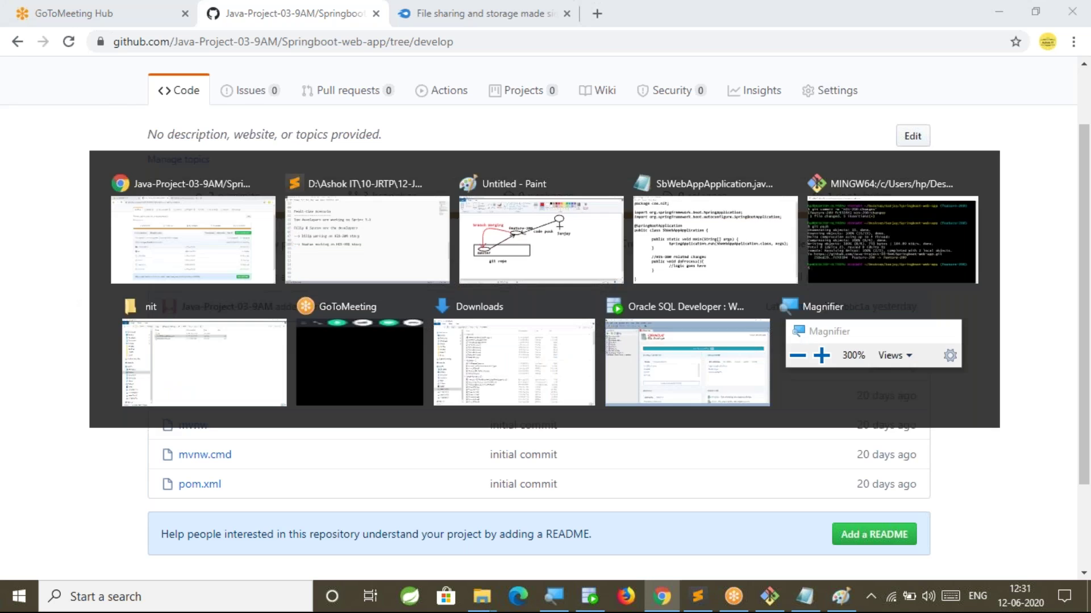
key("Return")
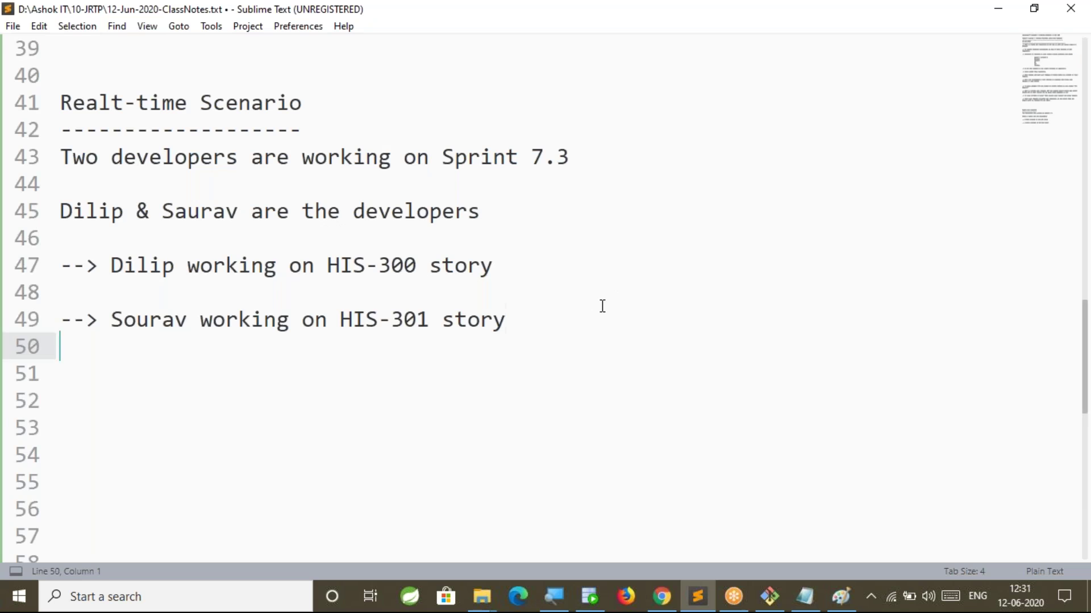
key("Return")
key("Return")
type("Note : 1")
key("BackSpace")
type("Latest code is available in develop branch")
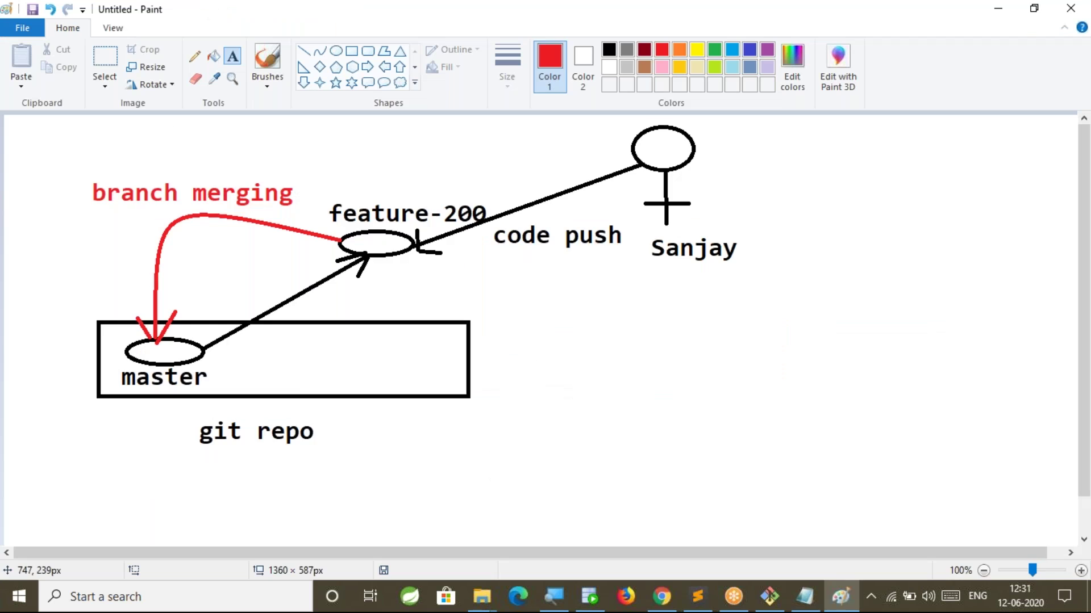
Clear the canvas and draw a black circle labelled 'master'.
key("ctrl+a")
key("Delete")
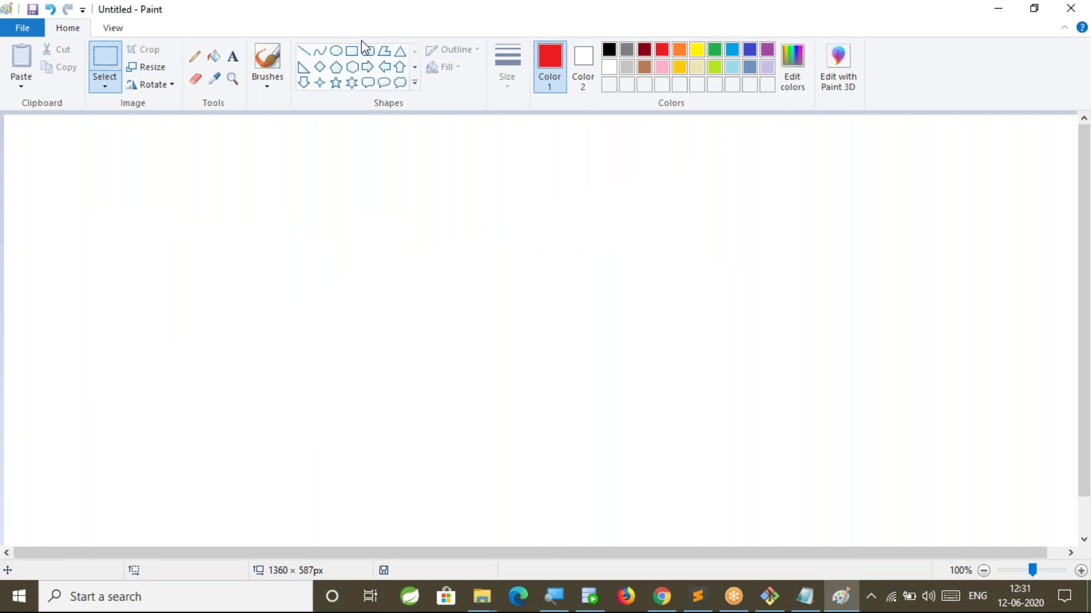
left_click(336, 51)
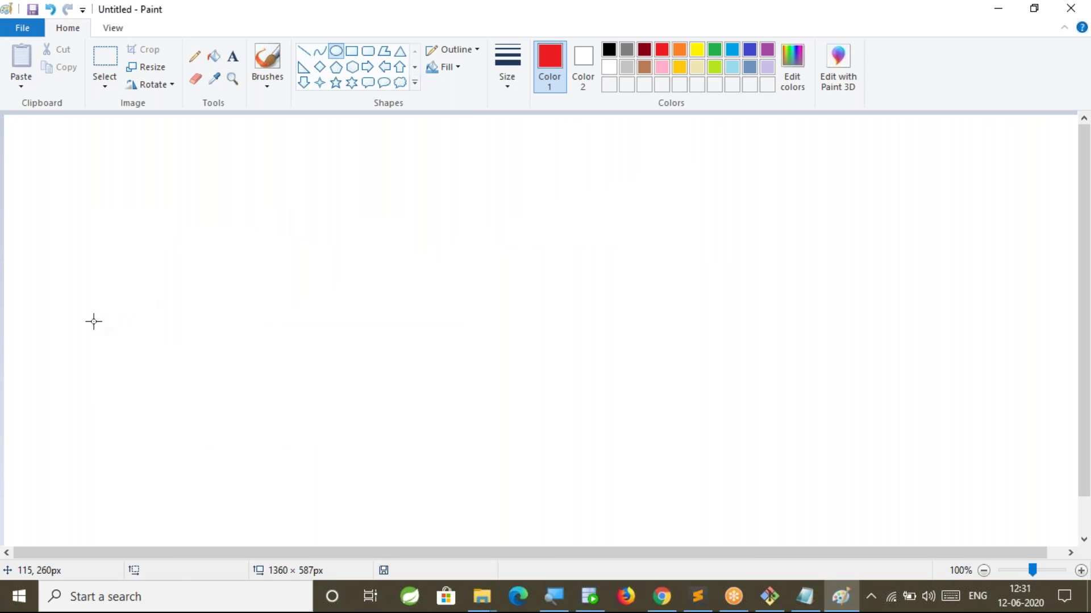
left_click_drag(95, 296, 134, 329)
key("ctrl+z")
left_click(609, 49)
left_click_drag(133, 296, 189, 337)
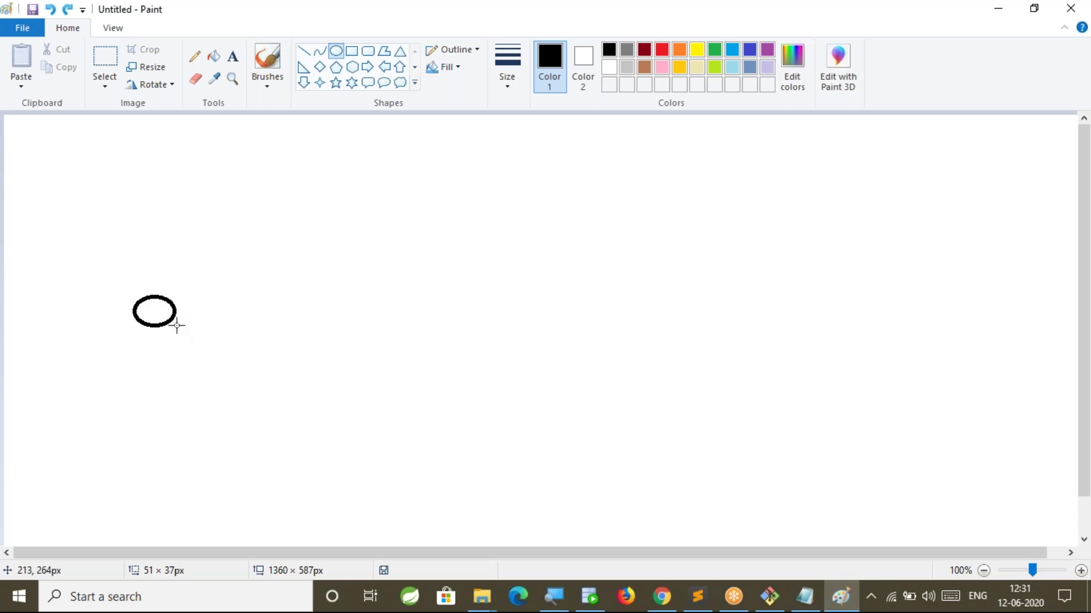
left_click(232, 56)
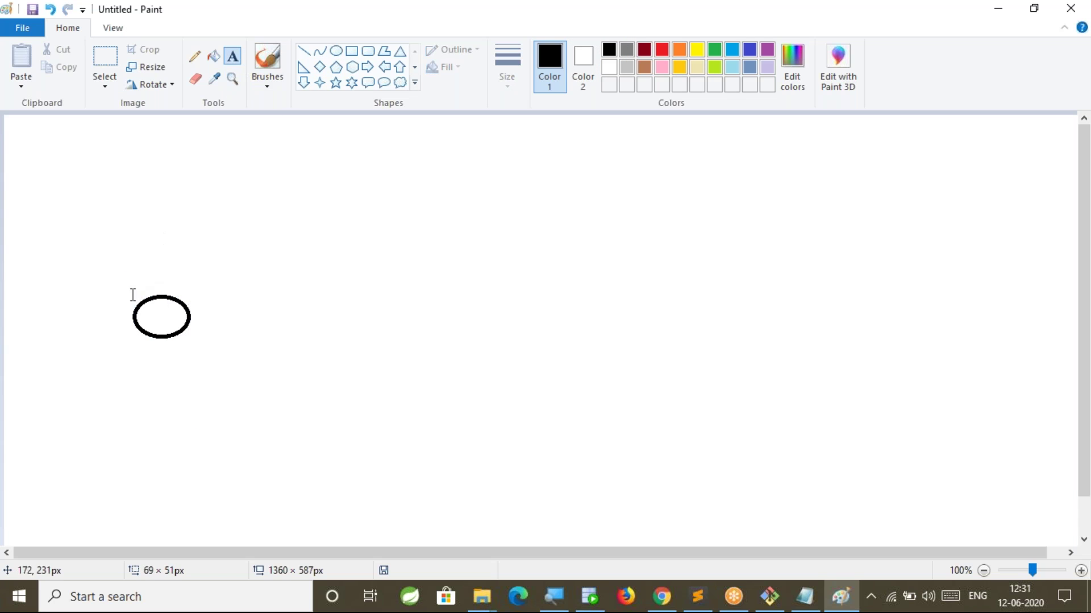
left_click_drag(111, 262, 217, 280)
type("master")
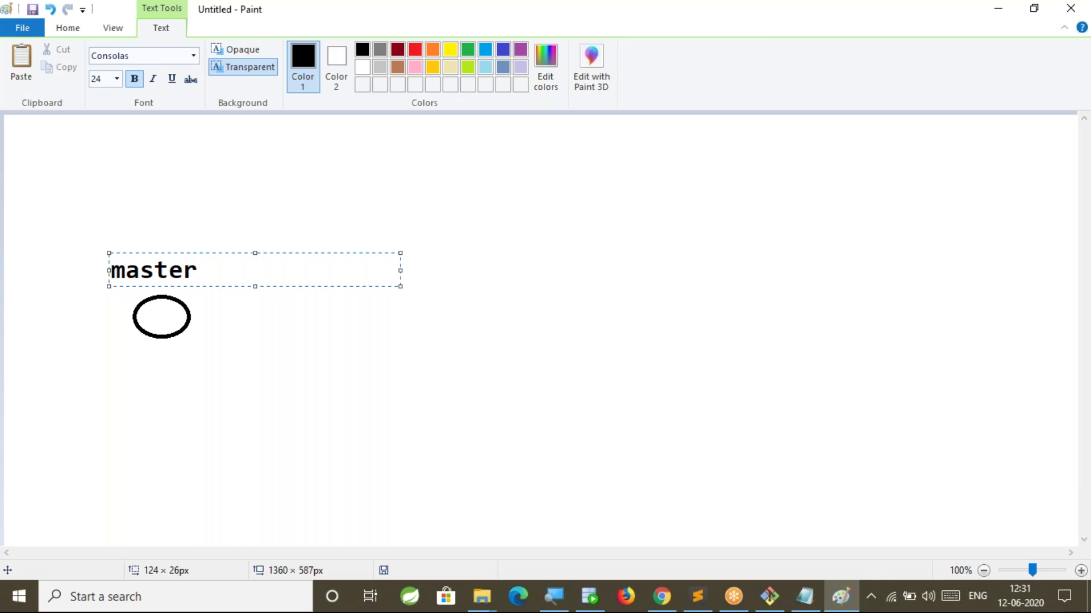
left_click(237, 413)
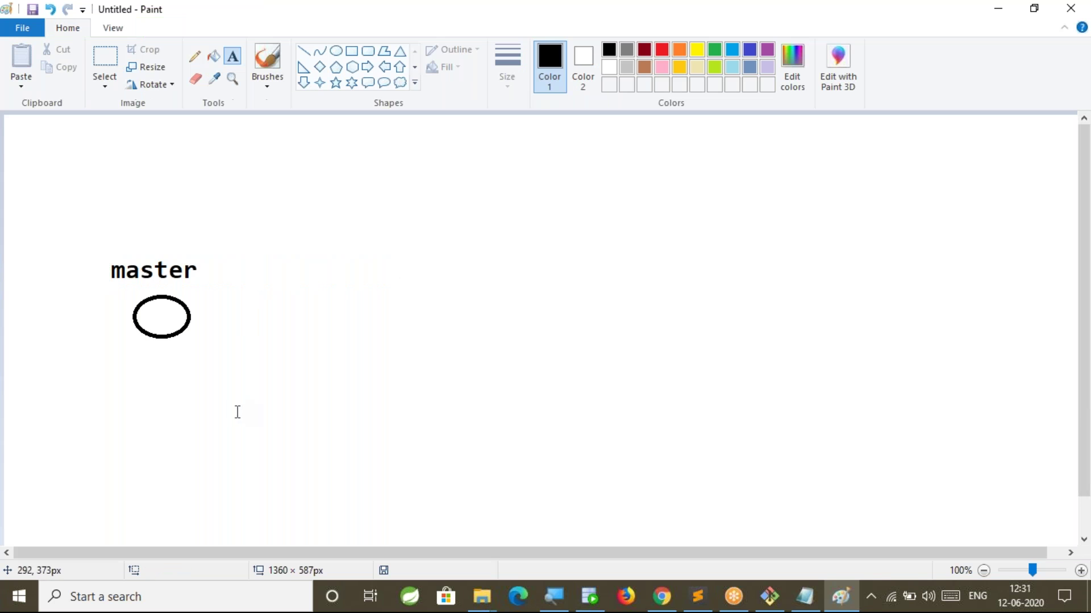
Draw a line from master to a second circle labelled 'develop (R.7.3)'.
left_click(304, 51)
mouse_move(190, 316)
left_mouse_down()
mouse_move(335, 307)
mouse_move(373, 334)
left_mouse_up()
left_click(336, 51)
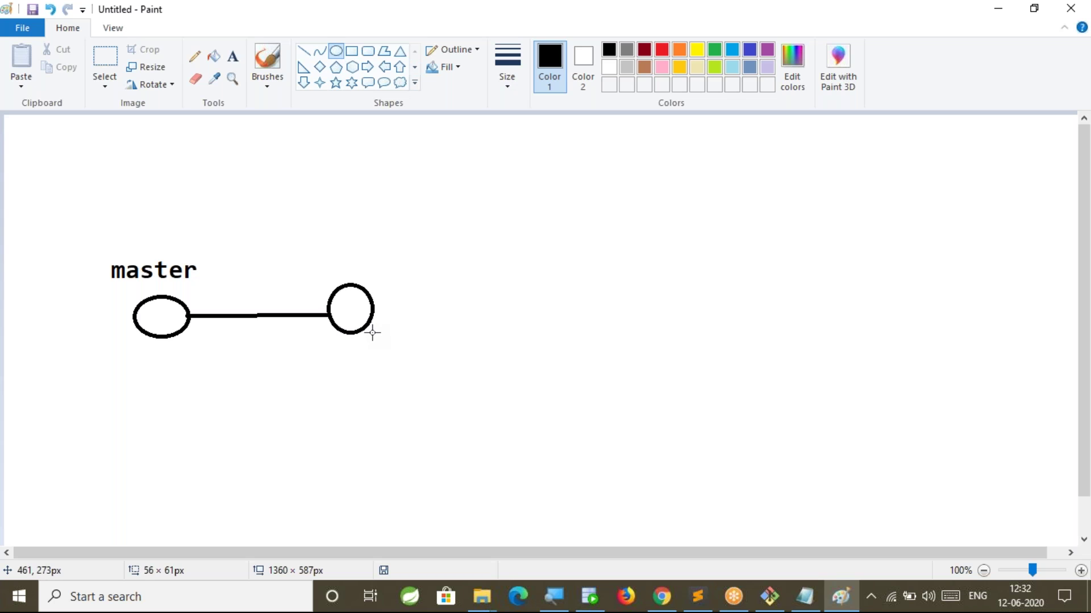
left_click(232, 56)
left_click(325, 243)
type("develop")
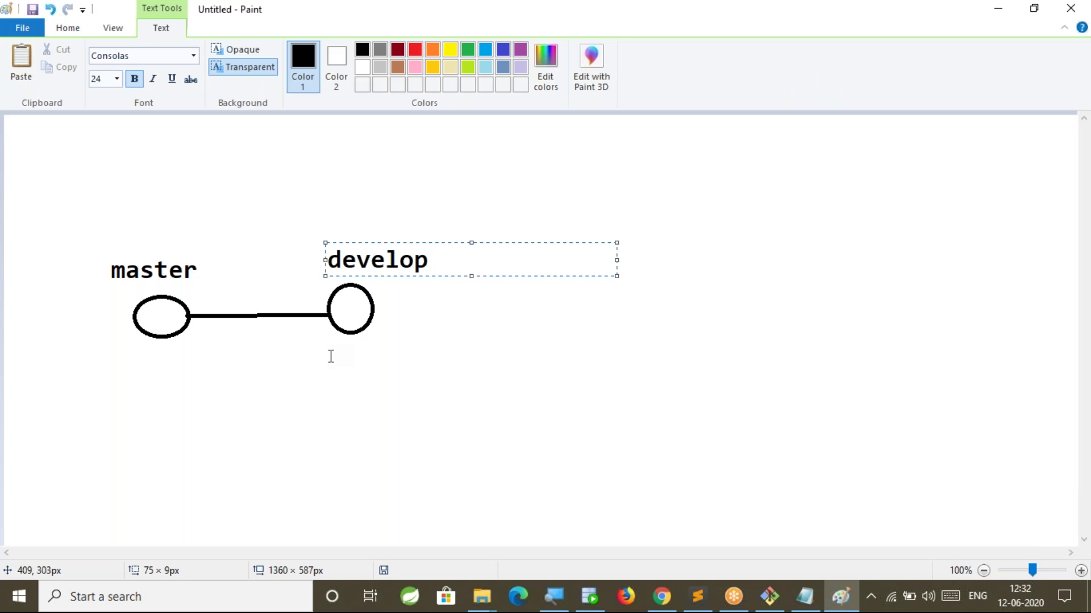
left_click_drag(324, 255, 305, 257)
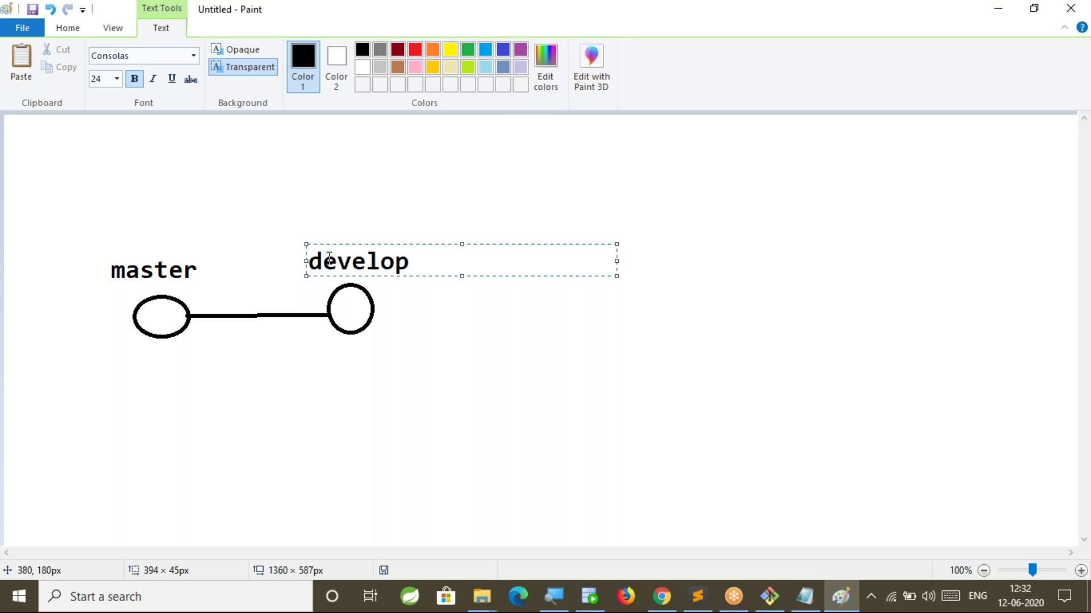
type(" (R.")
type("7.3)")
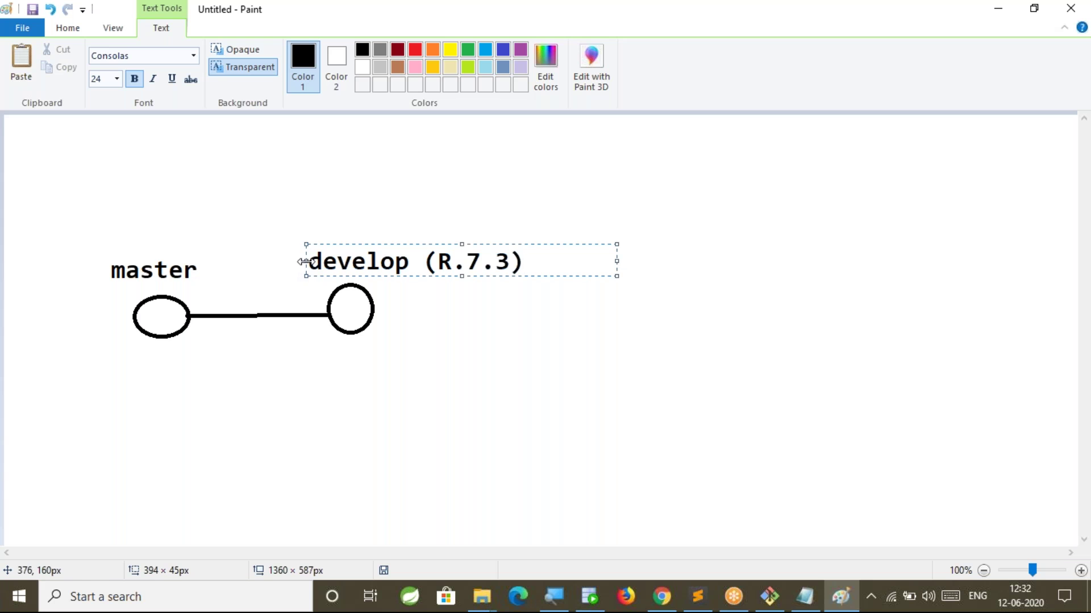
left_click_drag(306, 262, 281, 262)
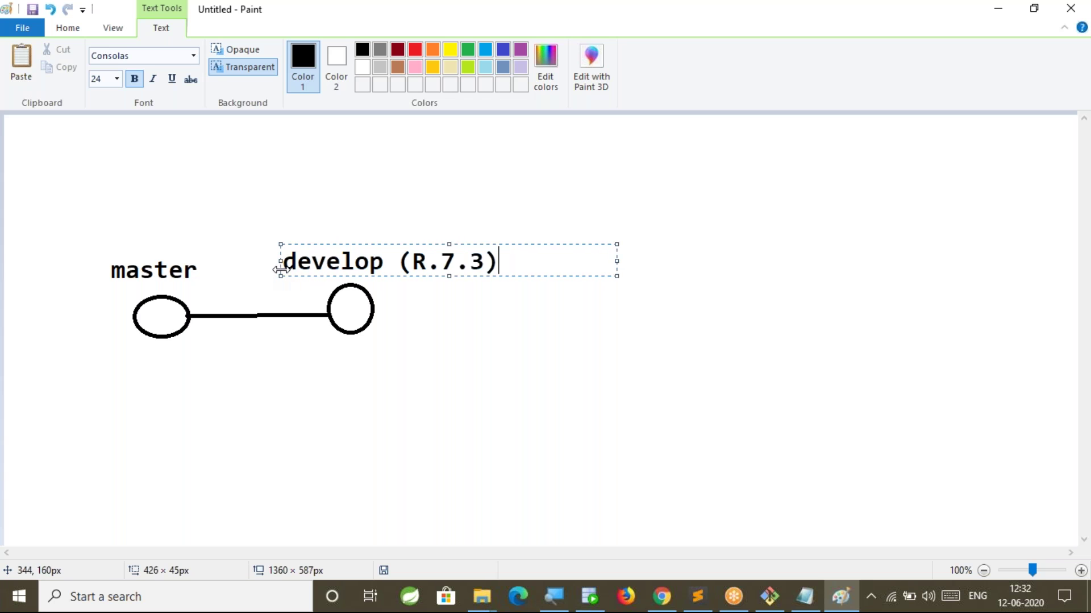
left_click(352, 197)
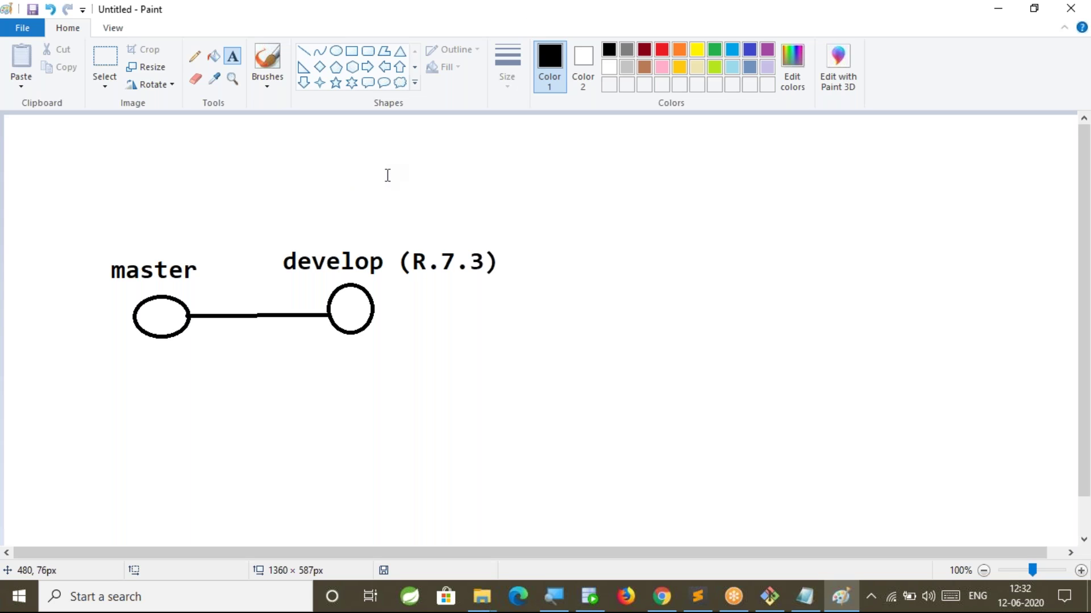
key("alt+Tab")
key("alt+Tab")
key("Tab")
left_click(219, 363)
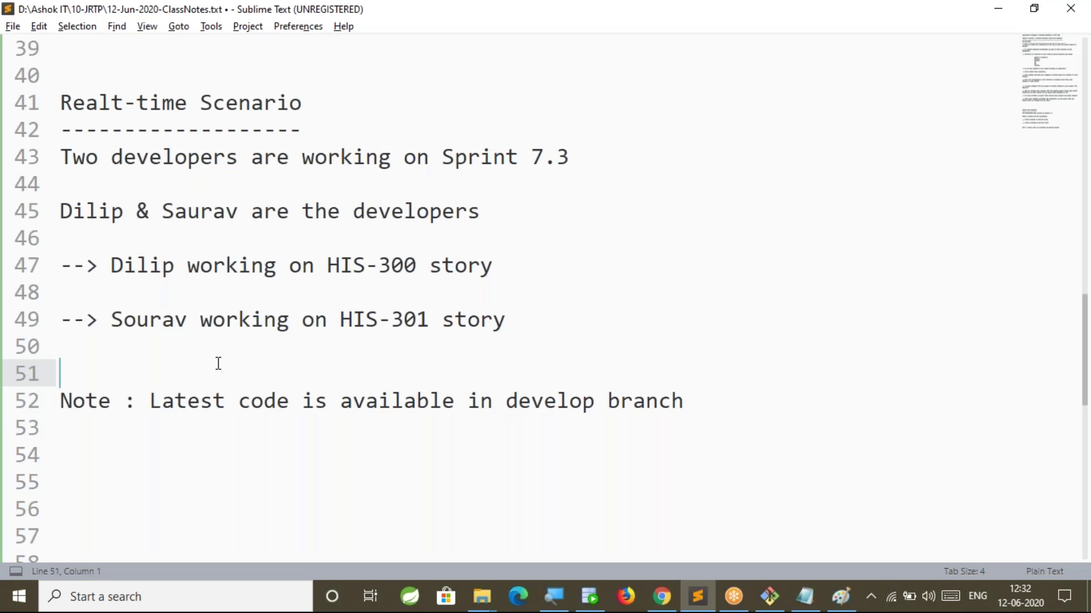
left_click_drag(327, 265, 421, 277)
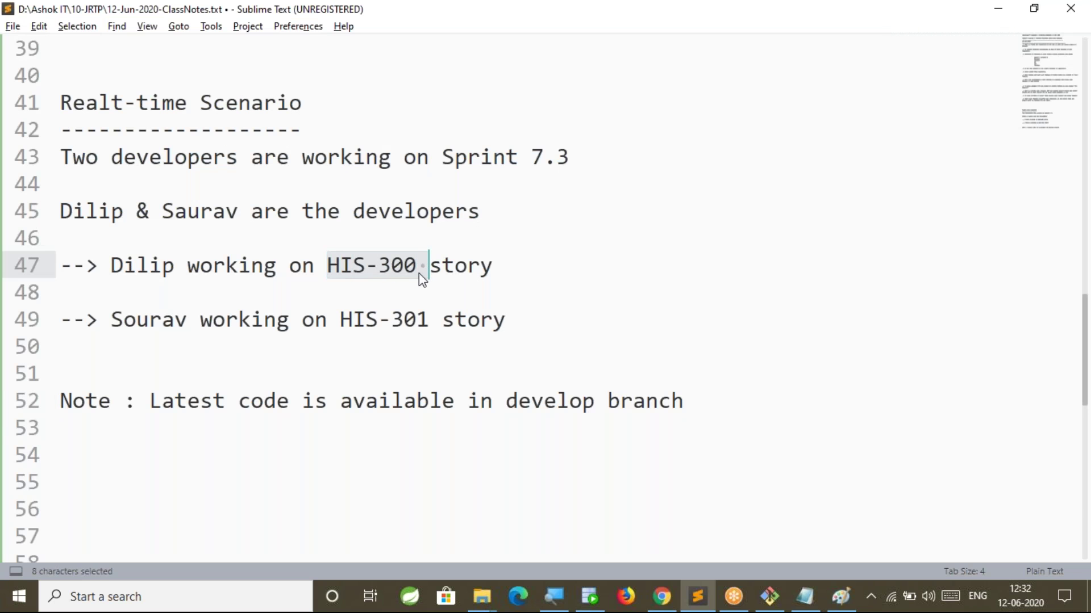
left_click_drag(339, 319, 422, 322)
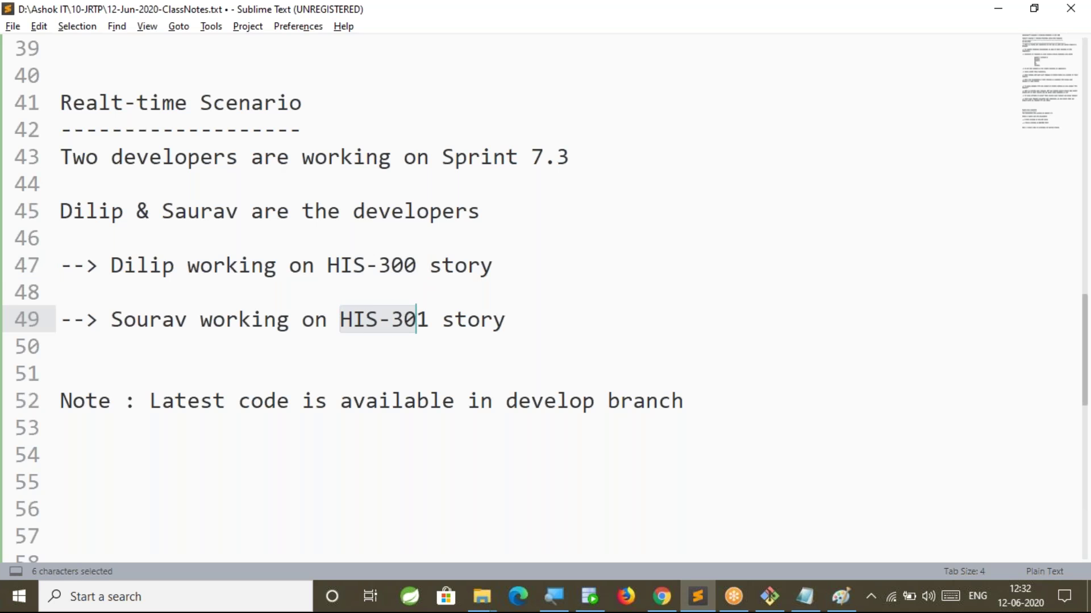
left_click(440, 342)
key("alt+Tab")
key("alt+Tab")
key("Tab")
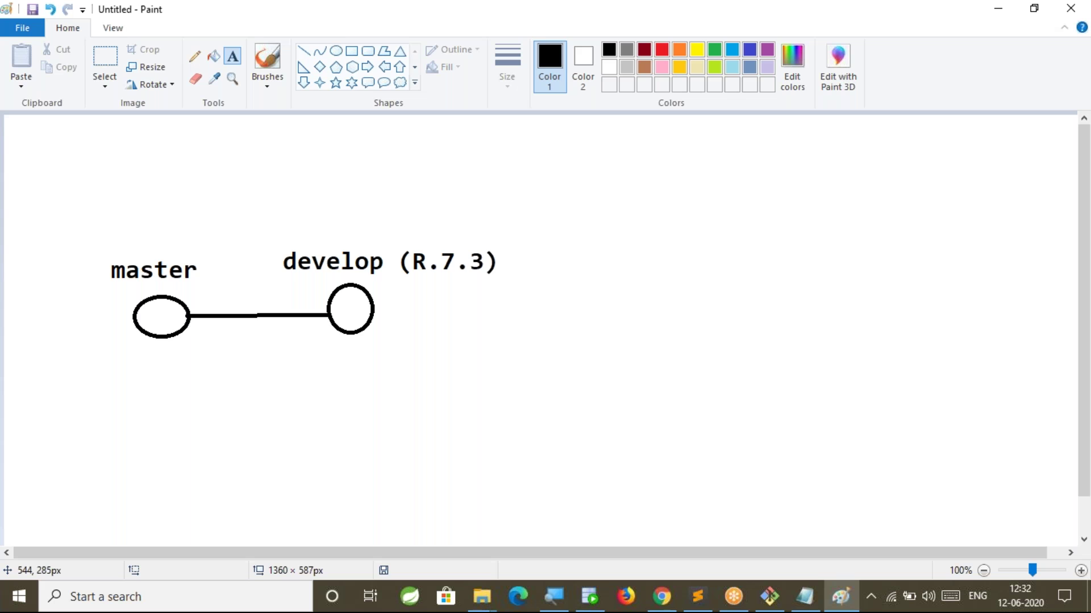
left_click_drag(325, 284, 367, 334)
left_click(370, 387)
key("alt+Tab")
key("alt+Tab")
key("alt+Tab")
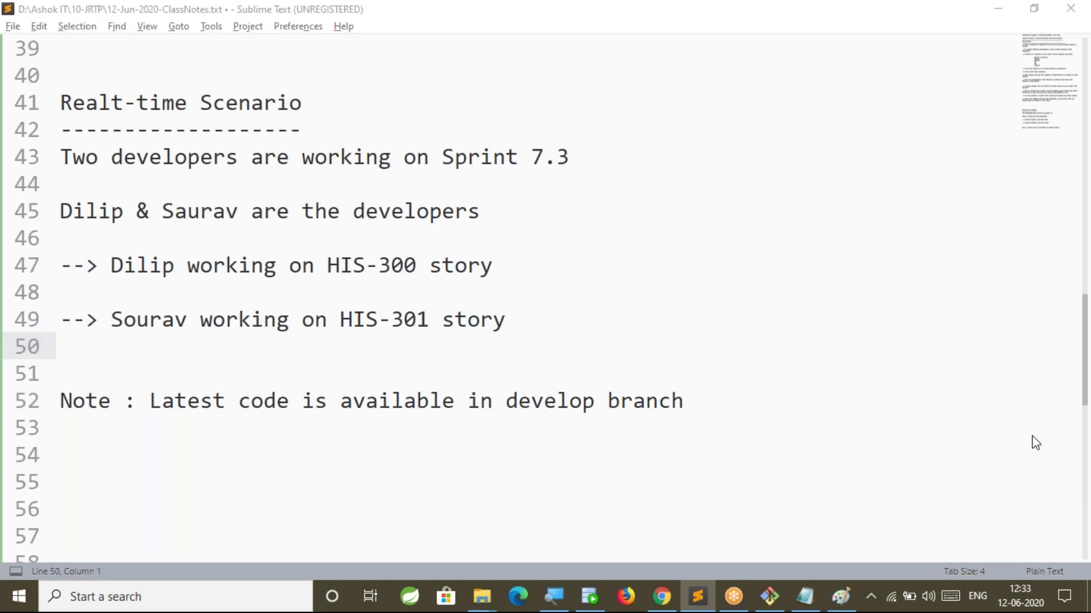
key("alt+Tab")
key("alt+Tab")
key("Tab")
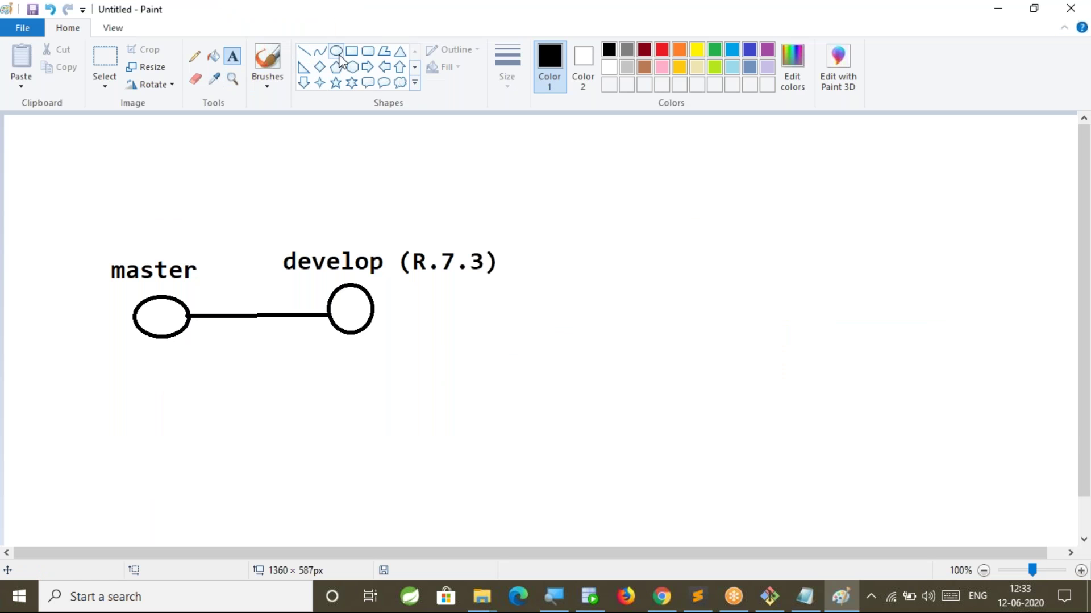
Draw a horizontal line right from the develop circle, then a diagonal rising to the upper right.
left_click(303, 51)
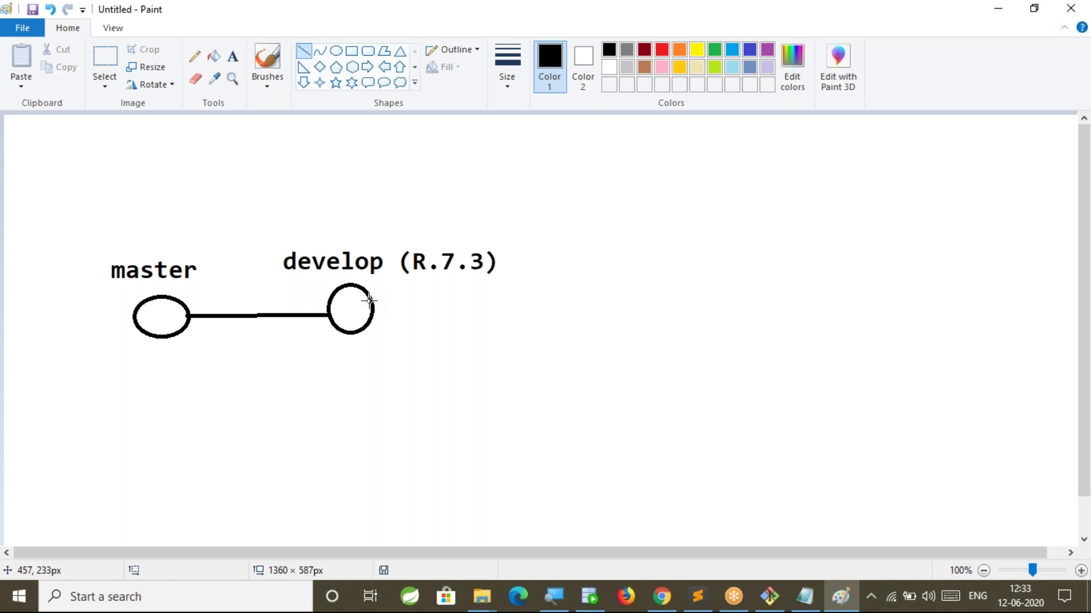
left_click_drag(375, 310, 538, 307)
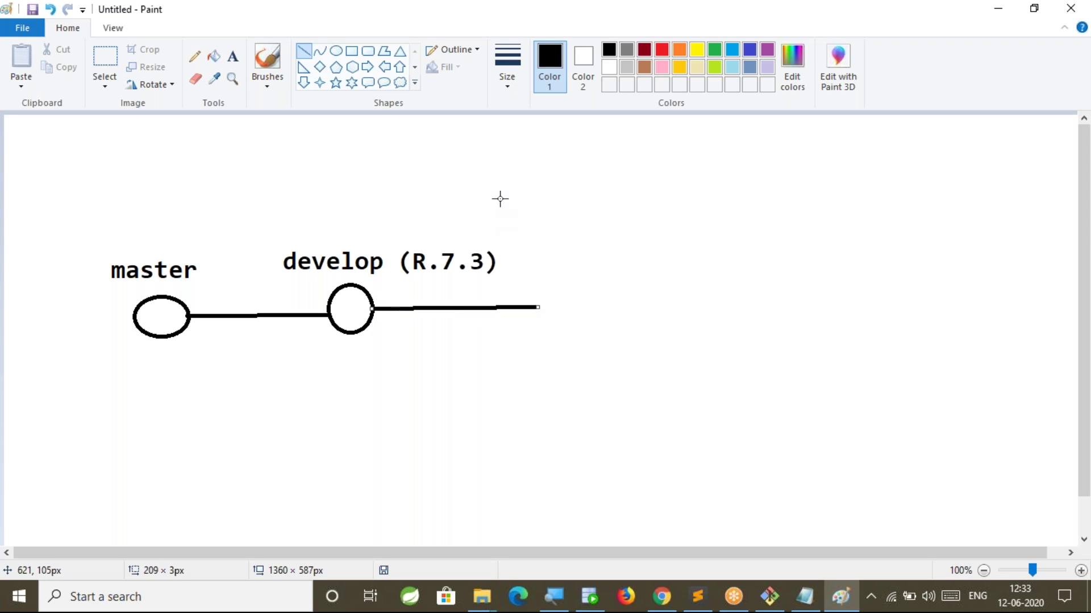
mouse_move(538, 308)
left_mouse_down()
mouse_move(611, 200)
mouse_move(655, 205)
left_mouse_up()
Check the class notes, highlighting the HIS-301 and HIS-300 story lines.
left_click(336, 51)
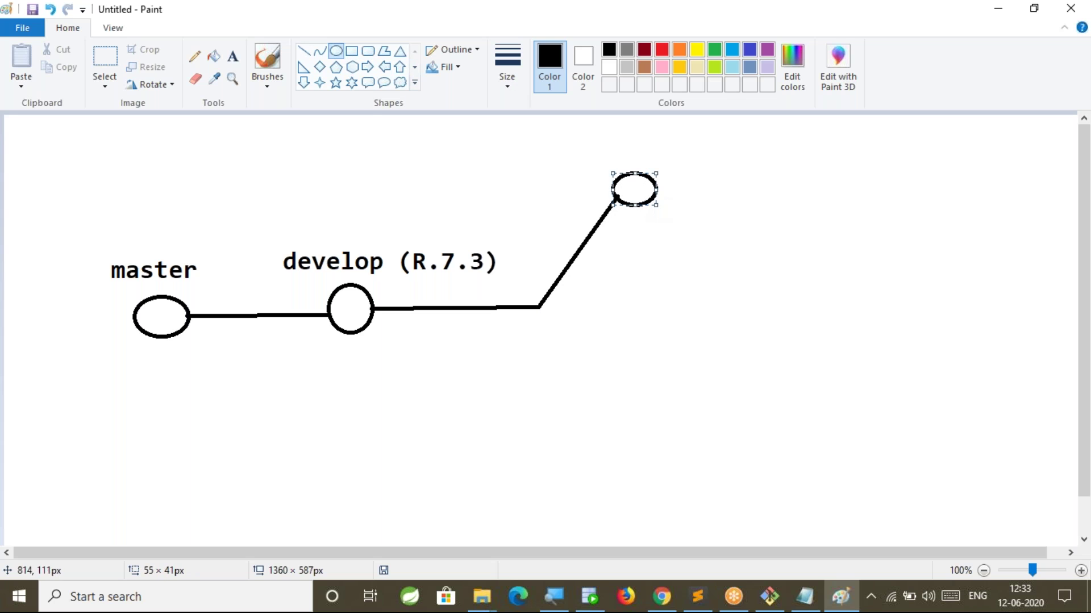
key("alt+Tab")
key("alt+Tab")
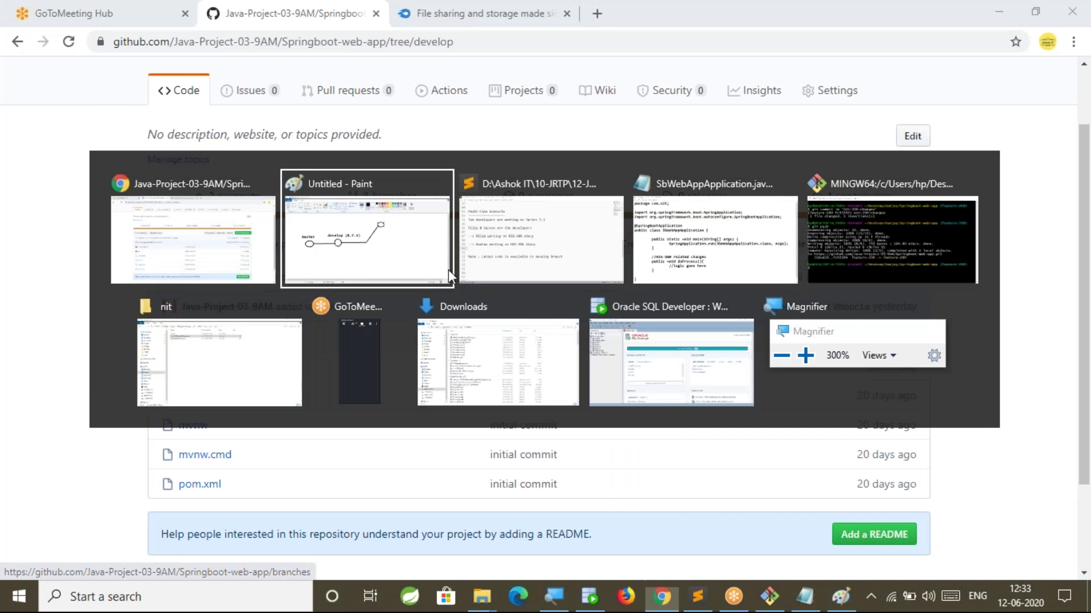
key("Tab")
left_click_drag(343, 321, 428, 321)
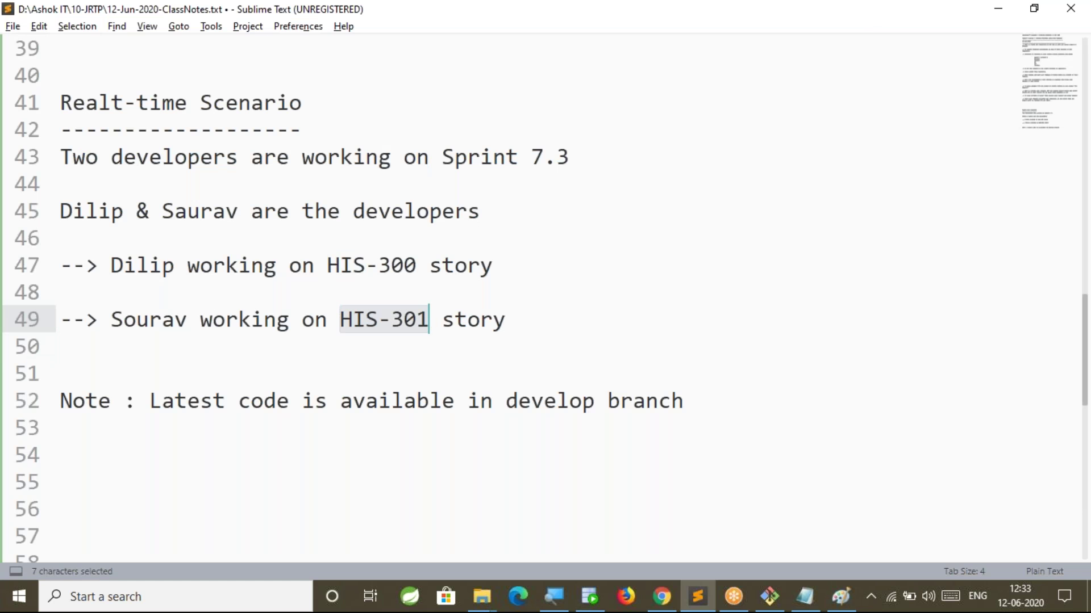
left_click(327, 265)
left_click_drag(327, 265, 416, 264)
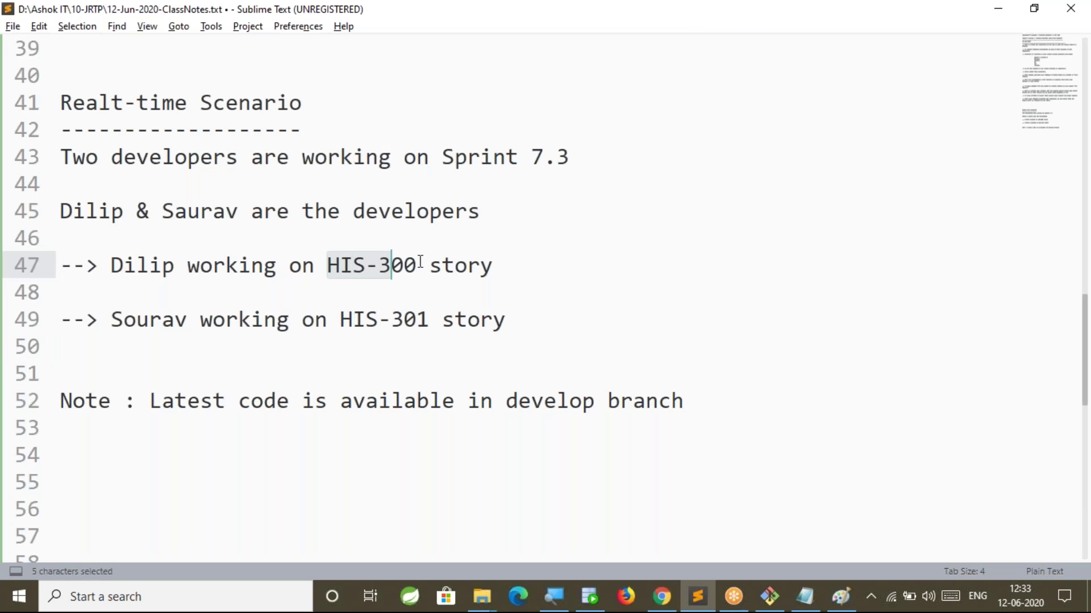
key("alt+Tab")
key("alt+Tab")
left_click(233, 57)
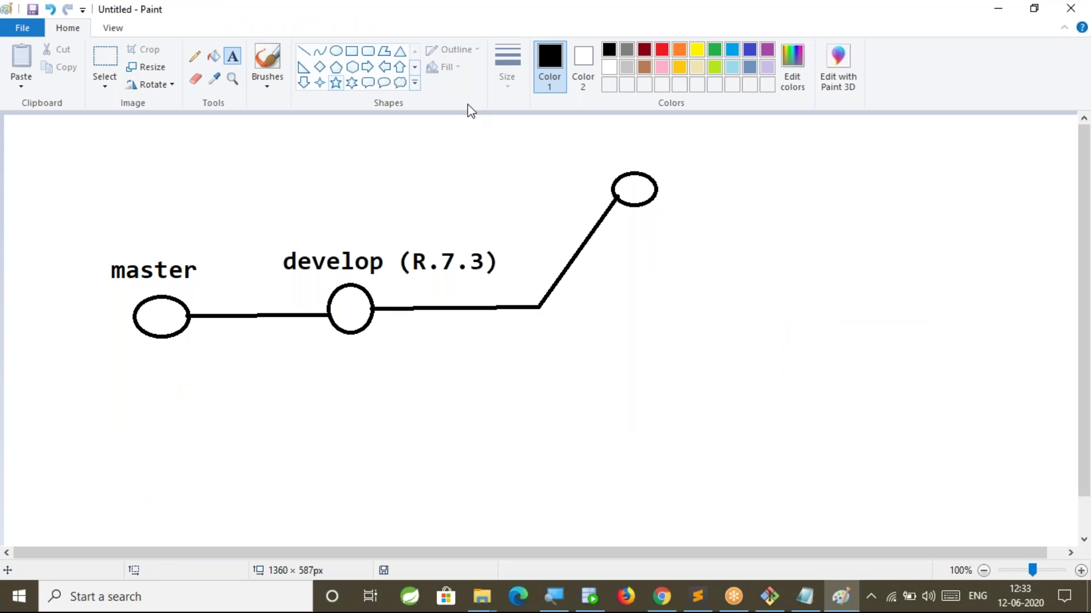
Label the upper-right branch circle feature-300.
left_click(591, 138)
type("fe")
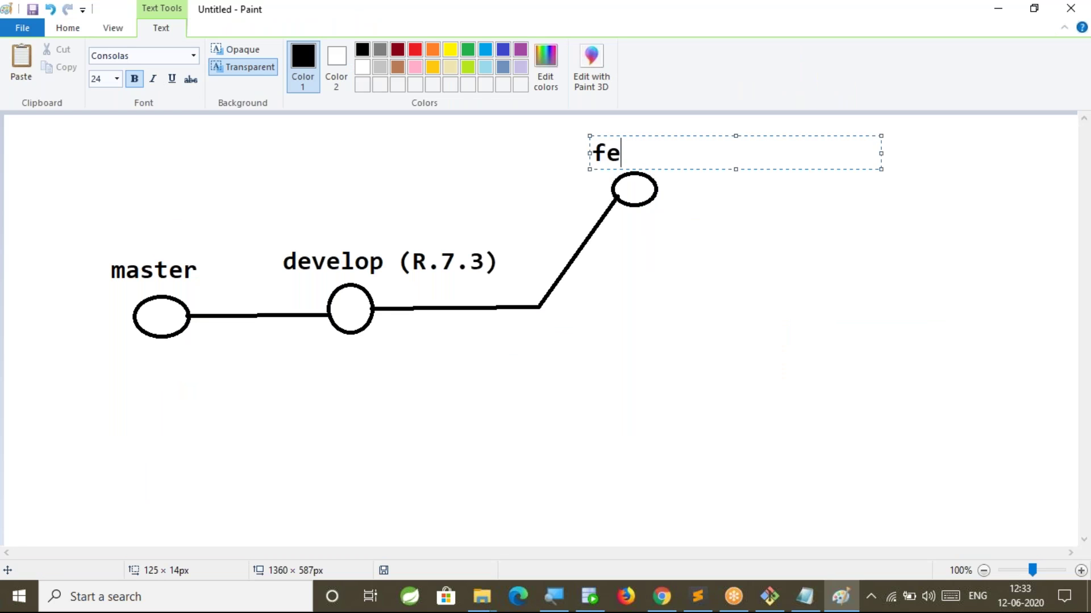
type("ature-300")
left_click(635, 409)
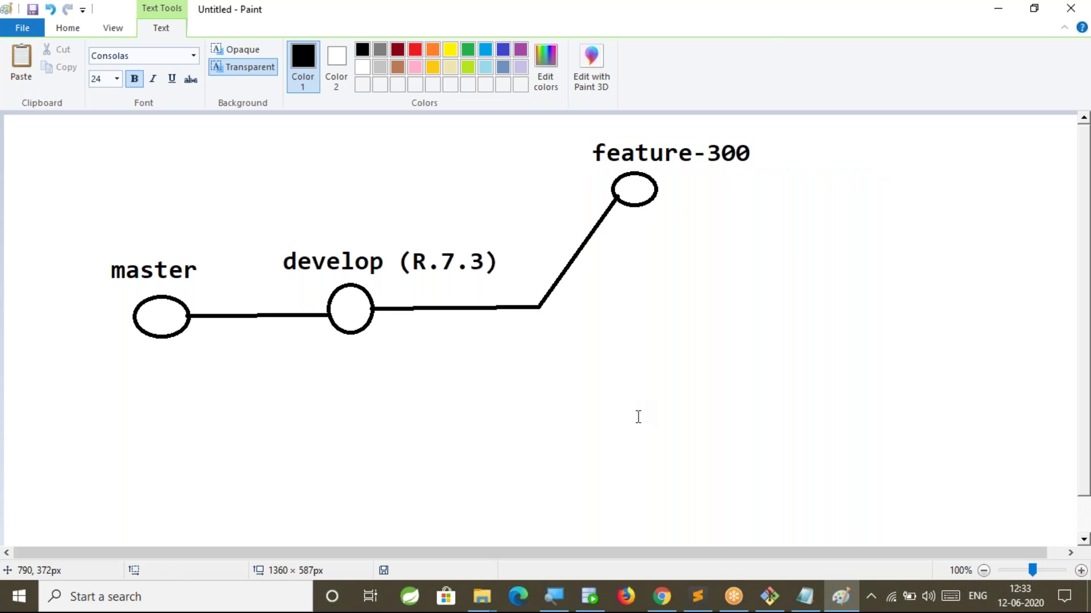
Add a lower branch: a line down-right from the junction to a circle labelled feature-301.
left_click(303, 50)
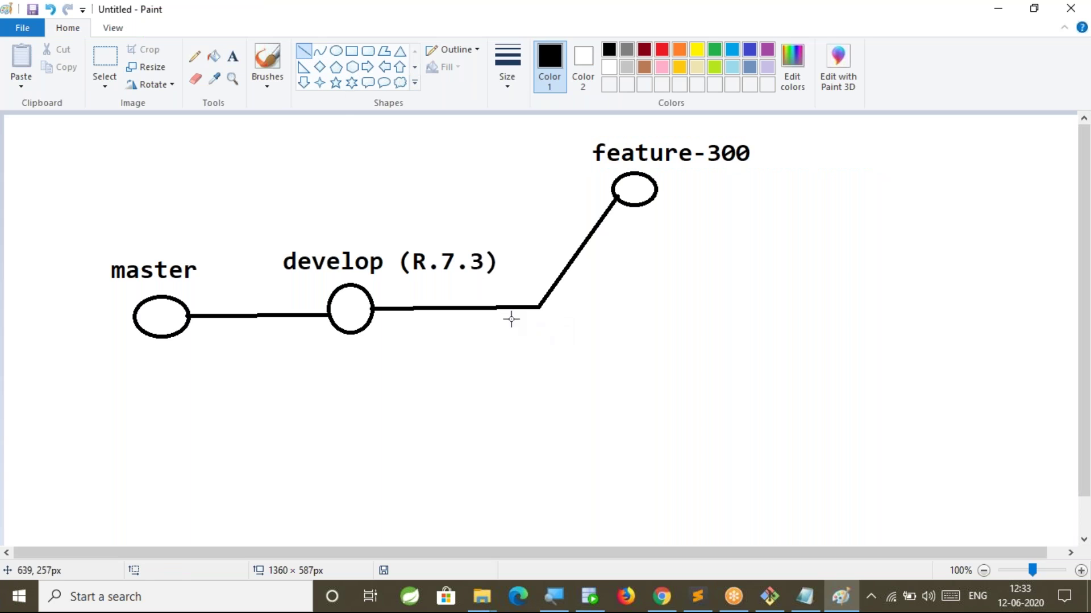
left_click_drag(538, 307, 633, 398)
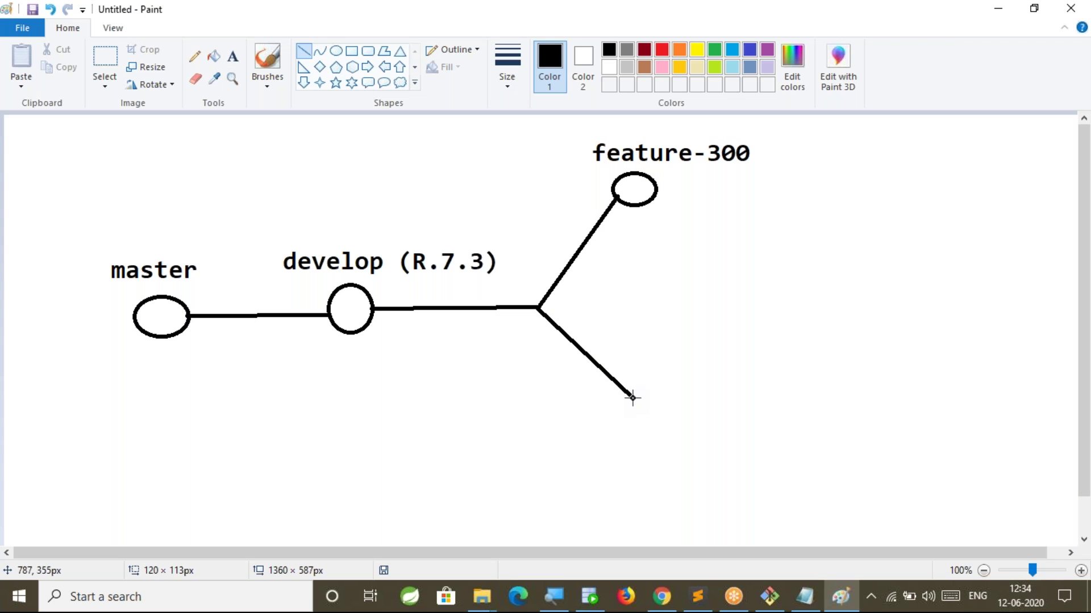
left_click(336, 51)
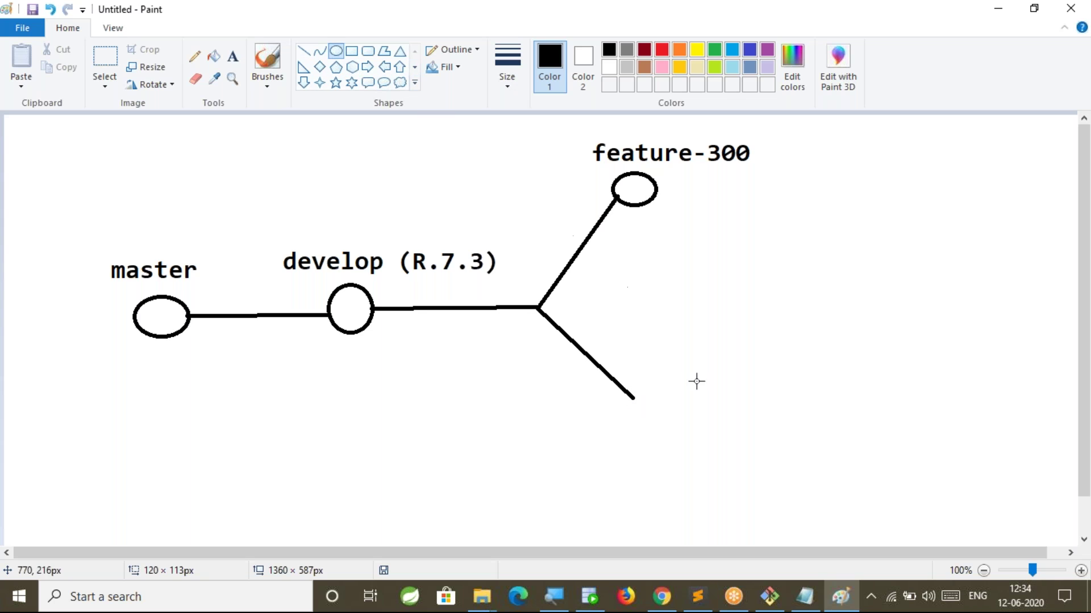
left_click_drag(635, 371, 671, 420)
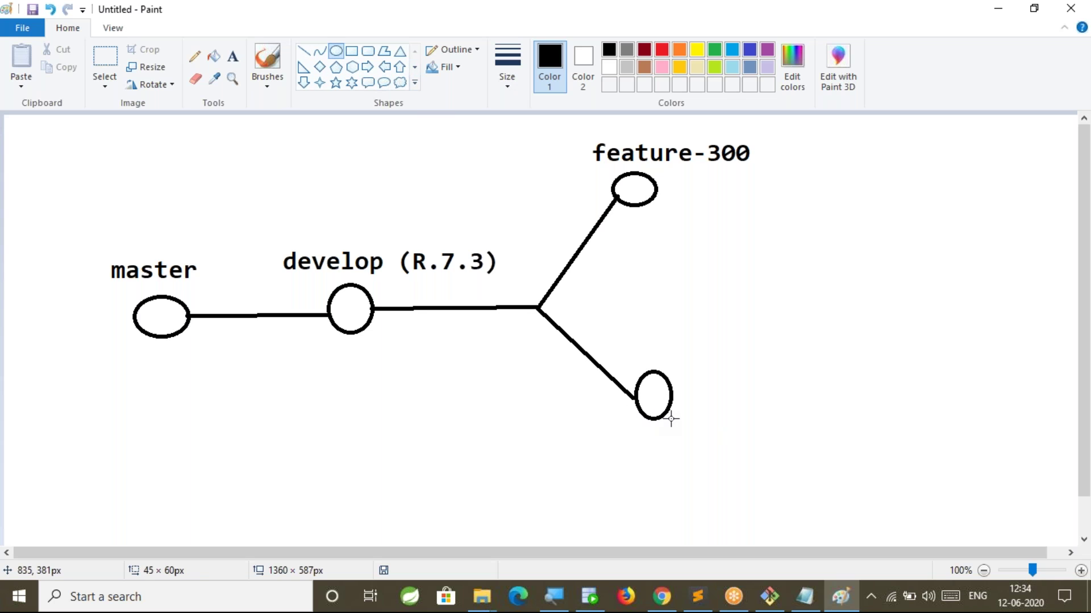
left_click(233, 56)
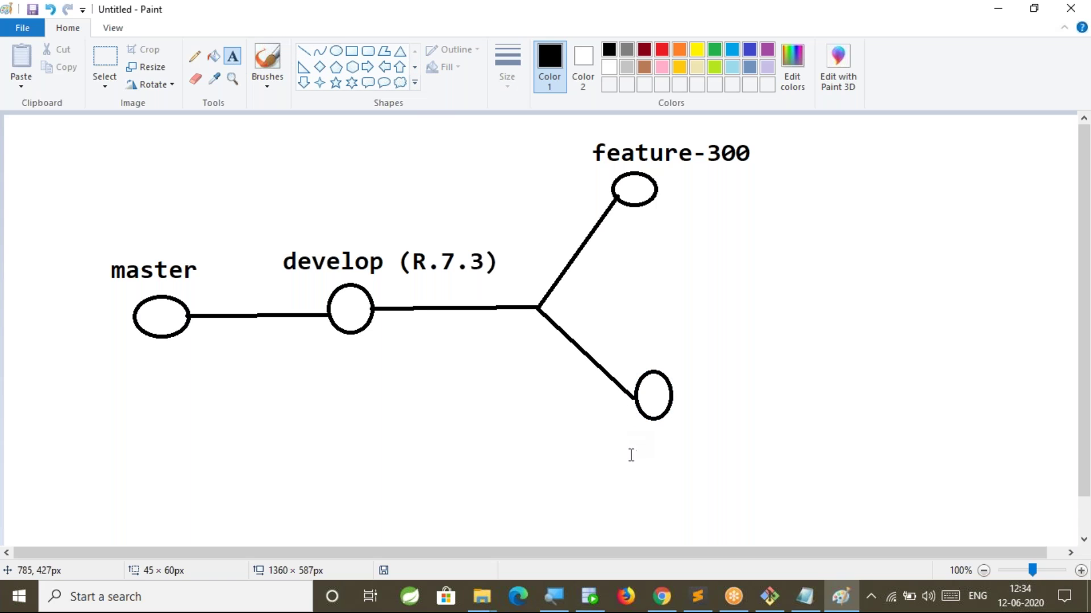
left_click_drag(614, 431, 905, 464)
type("feature-301")
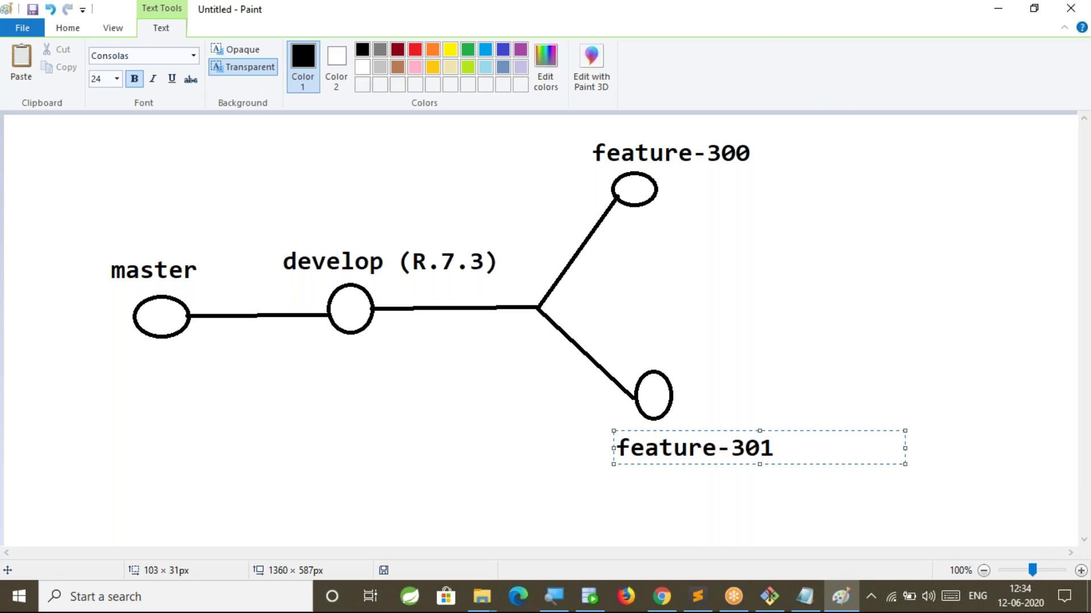
left_click(428, 460)
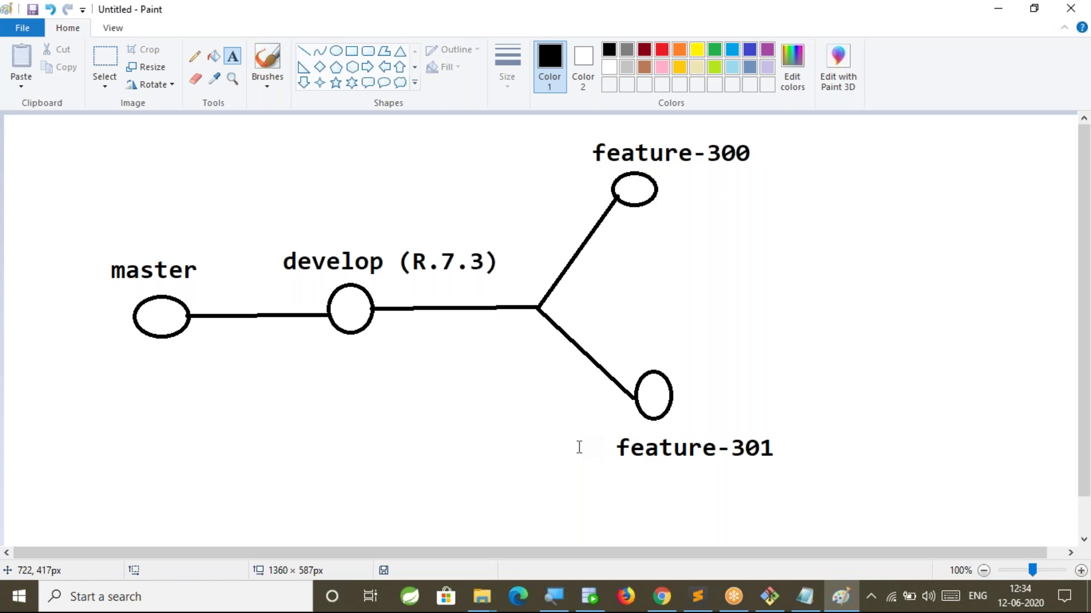
Discard several empty text boxes created by mistake.
left_click_drag(268, 243, 500, 277)
left_click(527, 407)
mouse_move(260, 241)
left_mouse_down()
mouse_move(480, 292)
mouse_move(500, 287)
left_mouse_up()
left_click(521, 403)
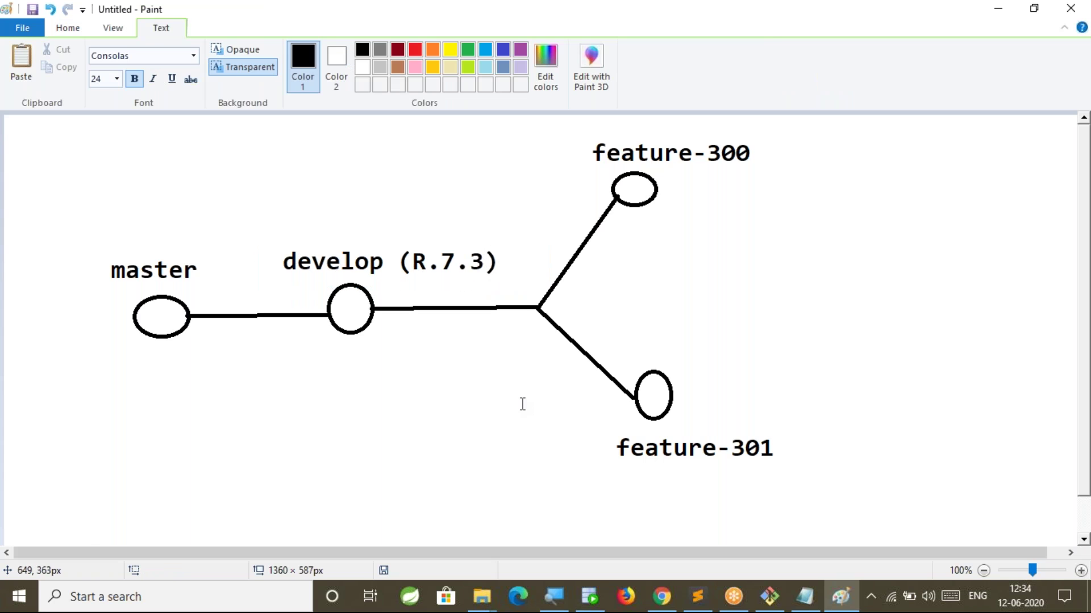
mouse_move(577, 127)
left_mouse_down()
mouse_move(748, 211)
mouse_move(866, 214)
left_mouse_up()
left_click_drag(610, 365, 783, 492)
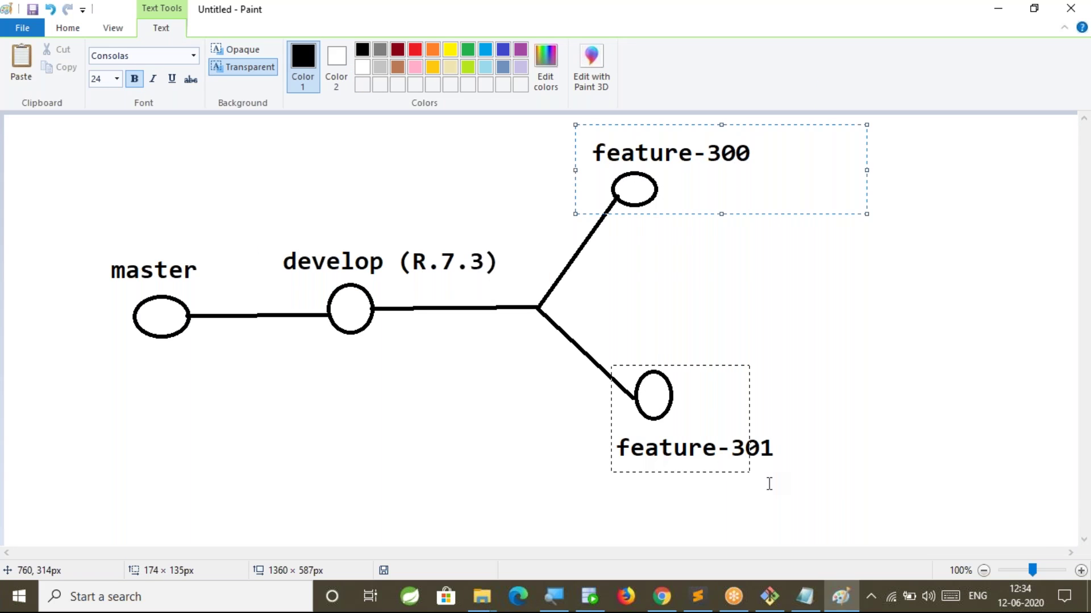
left_click(572, 465)
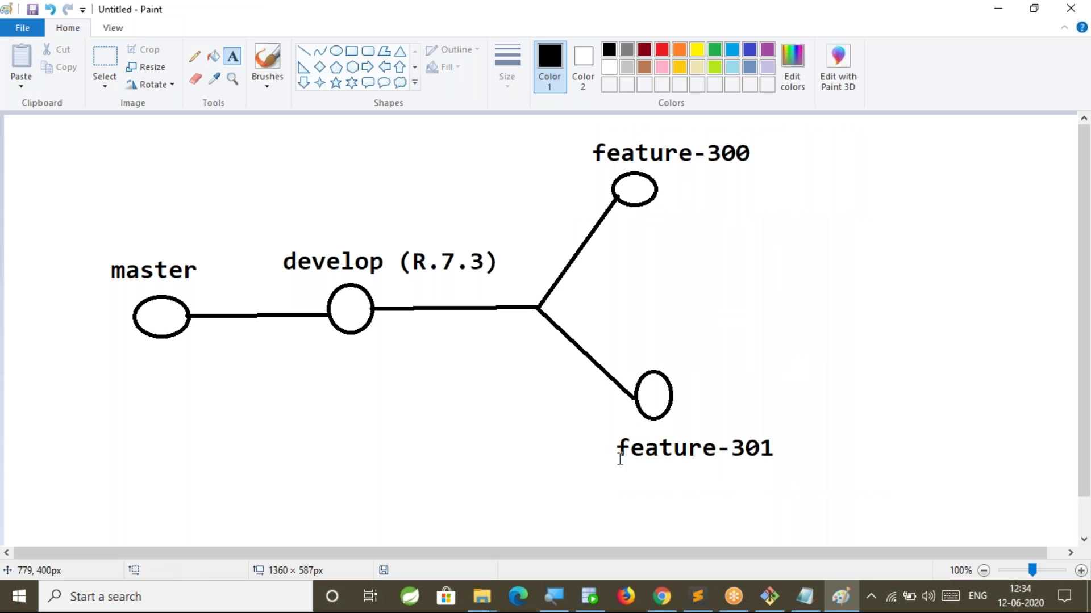
Write the developer's name in parentheses under feature-301 and start a text box near feature-300.
left_click_drag(622, 469, 912, 500)
type("(Sourav)")
left_click(682, 243)
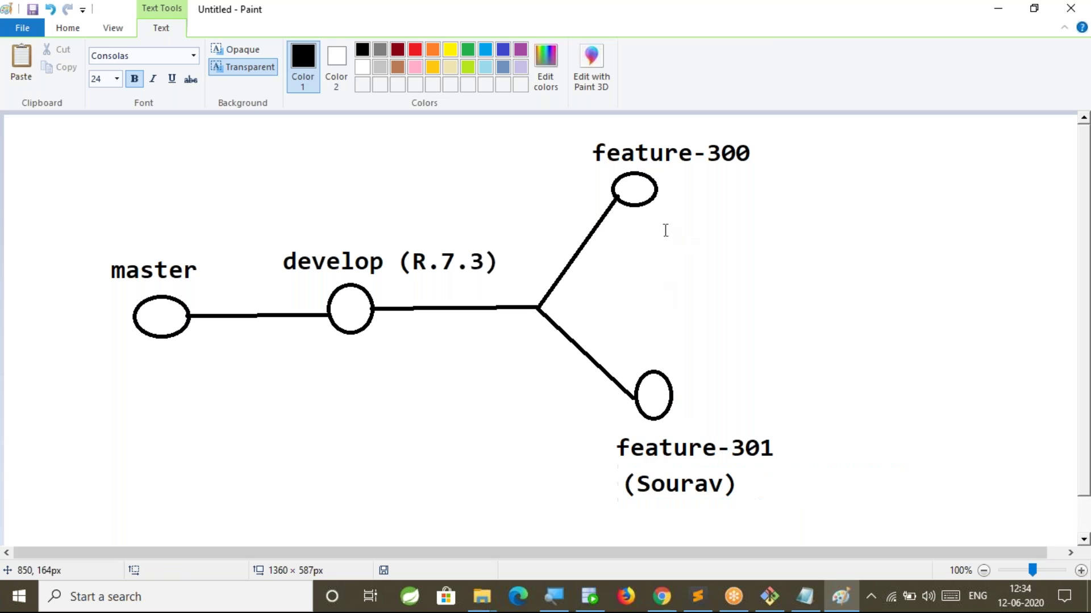
left_click_drag(634, 129, 899, 146)
Type and commit the other developer's name above feature-300, then select and deselect the feature-301 label.
type("(Dili")
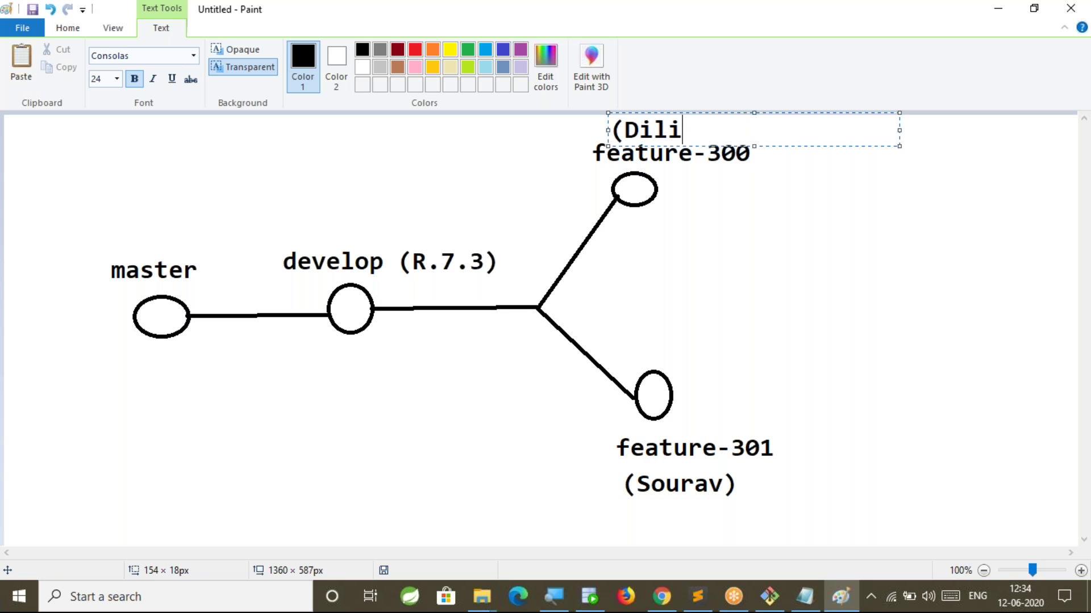
type("p)")
left_click(626, 466)
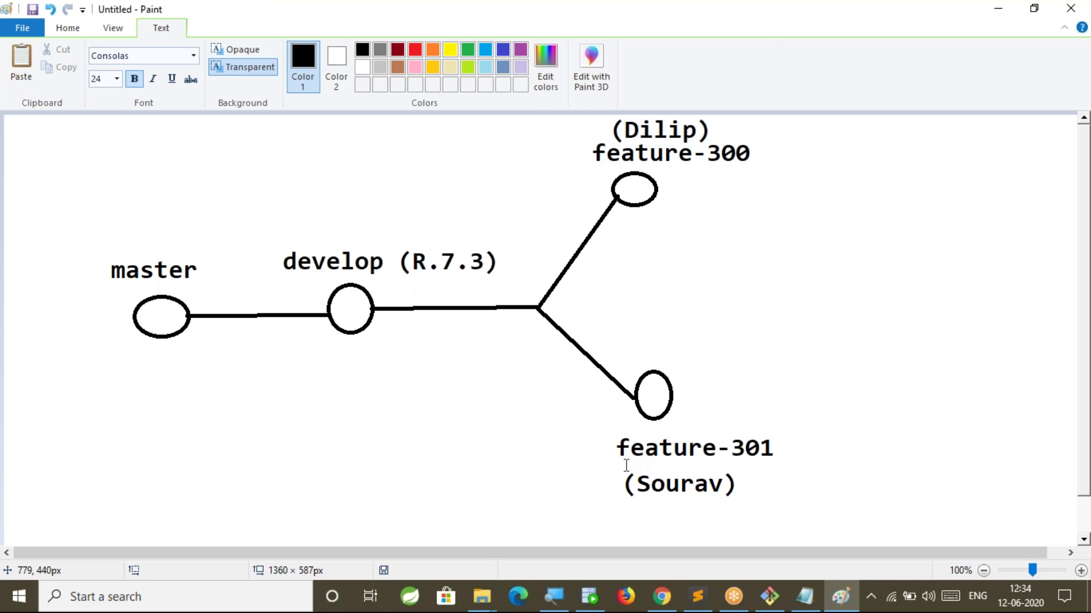
left_click_drag(603, 422, 784, 505)
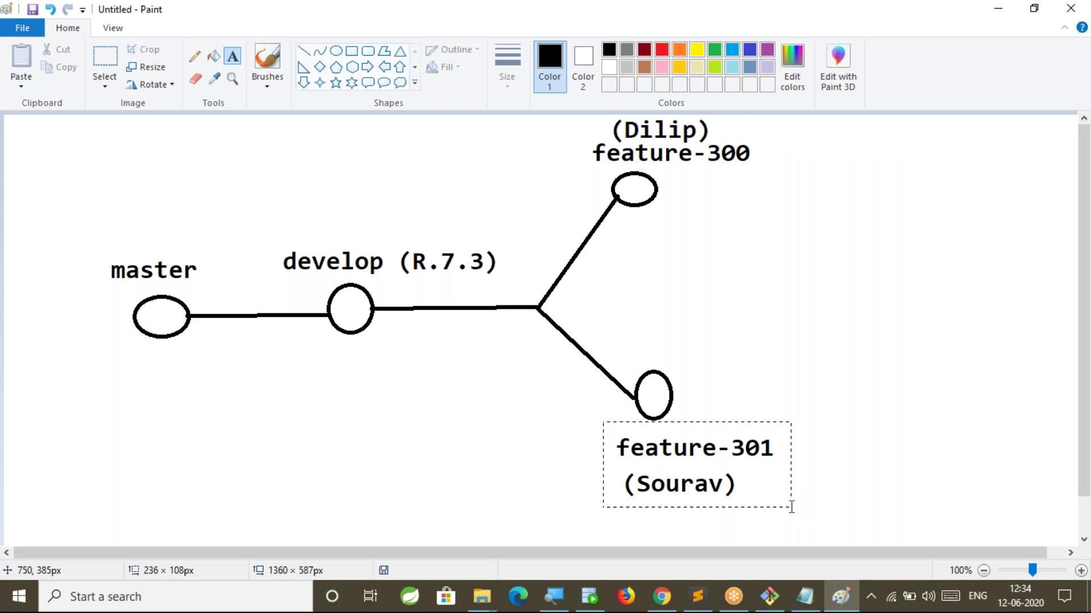
left_click(470, 449)
From the develop branch dropdown on GitHub, create a branch named feature-300.
left_click(662, 597)
scroll(108, 304, "up", 2)
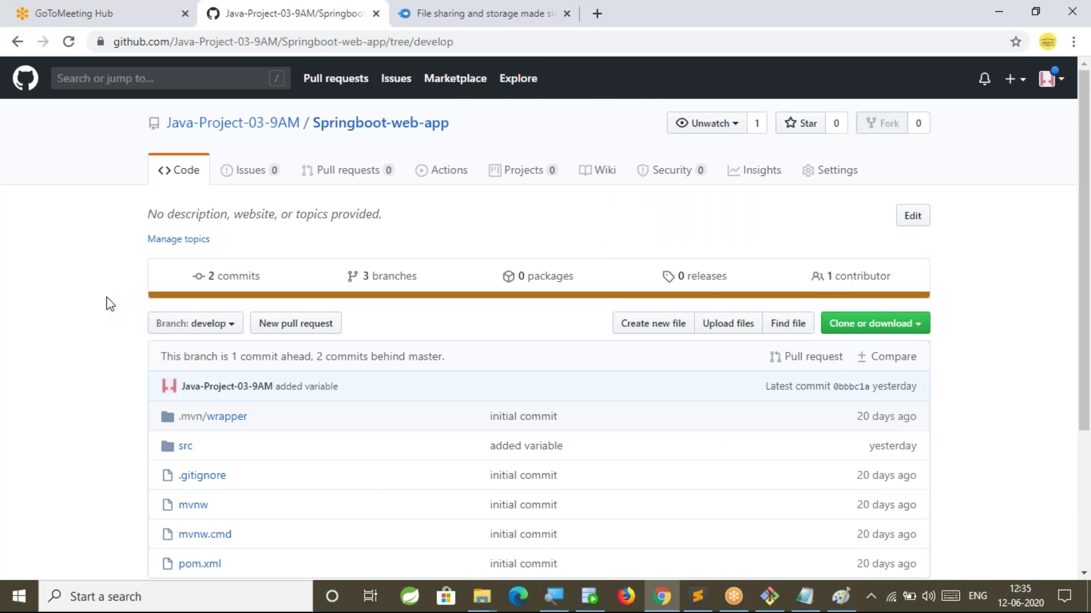
left_click(182, 324)
left_click(202, 475)
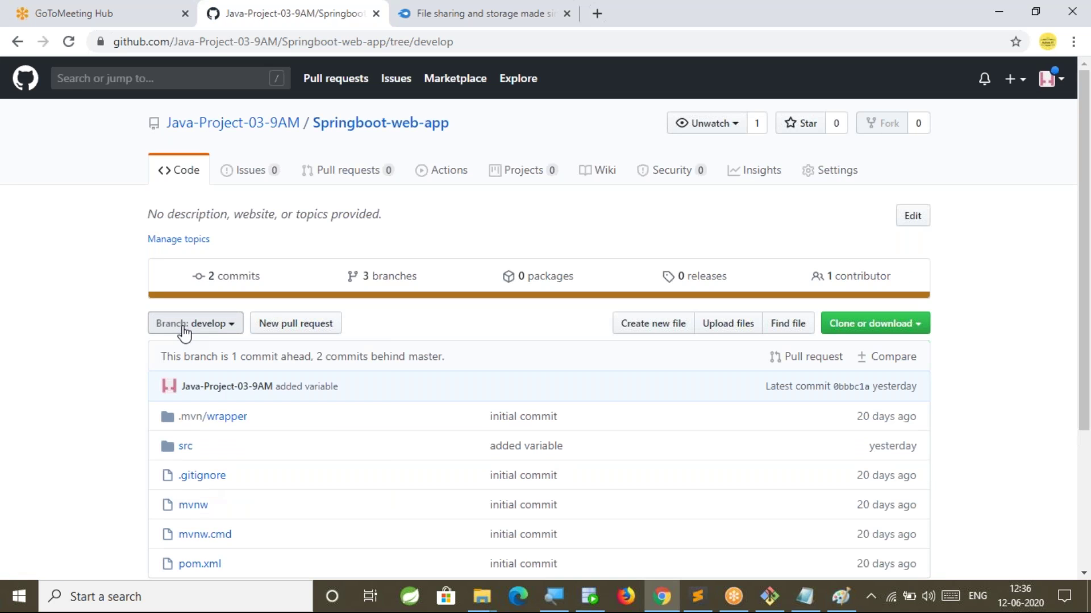
left_click(183, 330)
type("feature-")
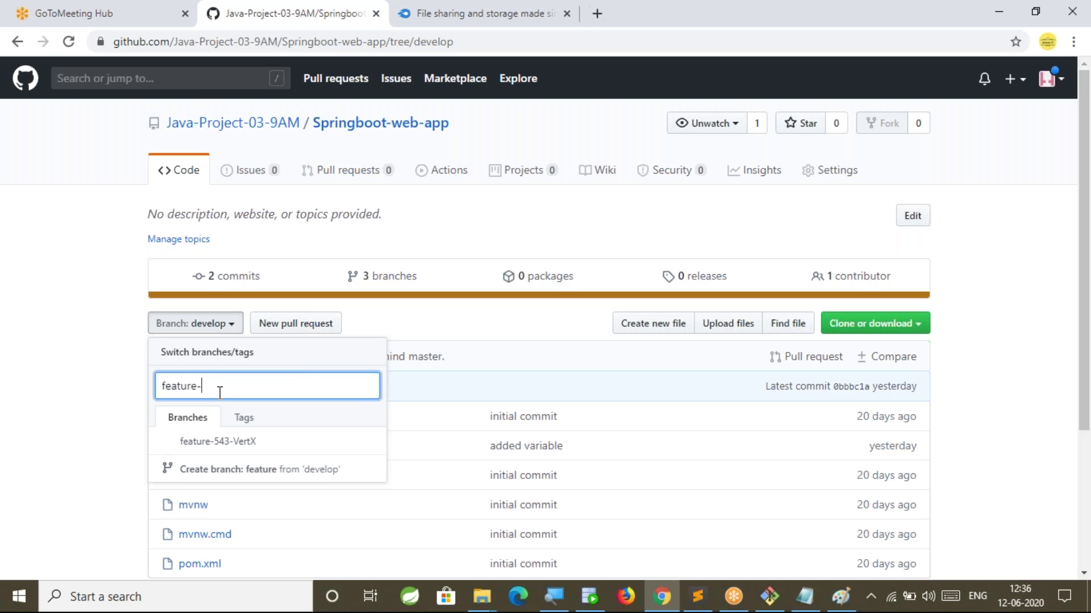
type("300")
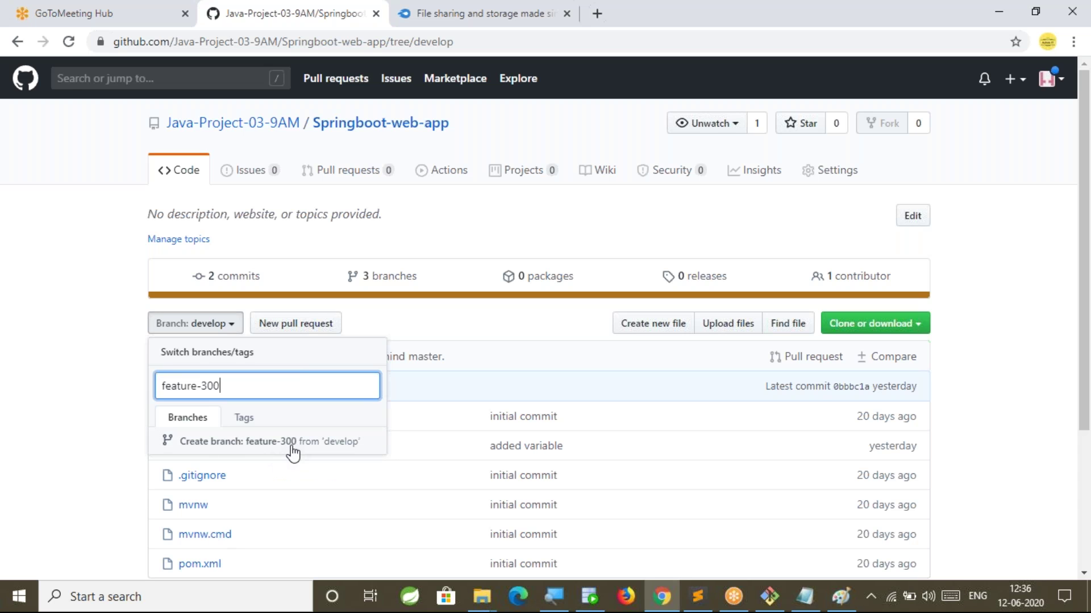
left_click(250, 446)
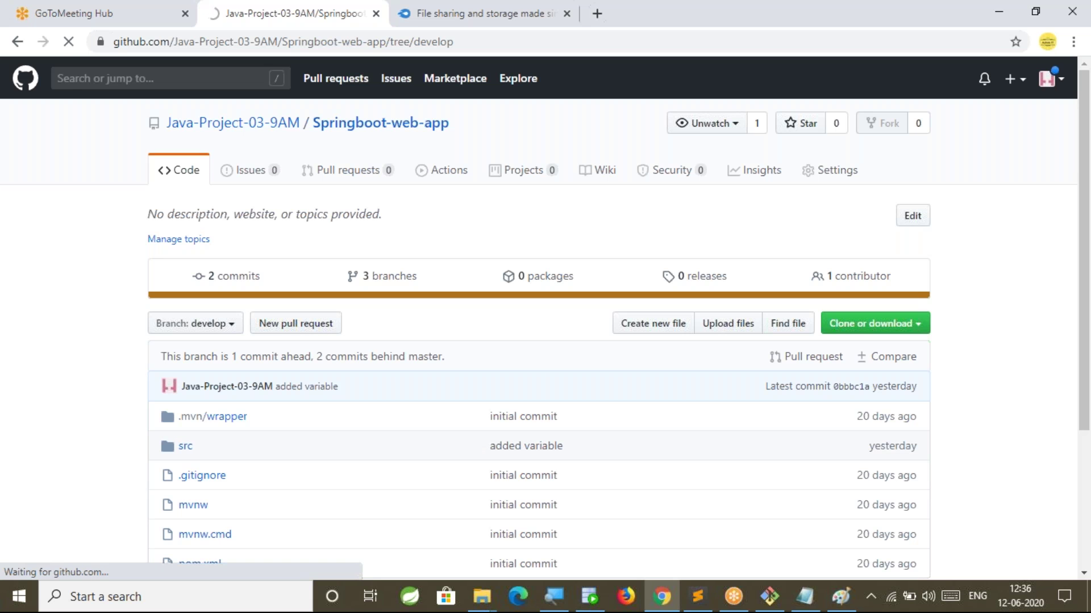
Try deleting the old developer folder on the Desktop; Windows reports it as in use.
scroll(146, 394, "down", 4)
scroll(146, 394, "down", 1)
left_click(390, 533)
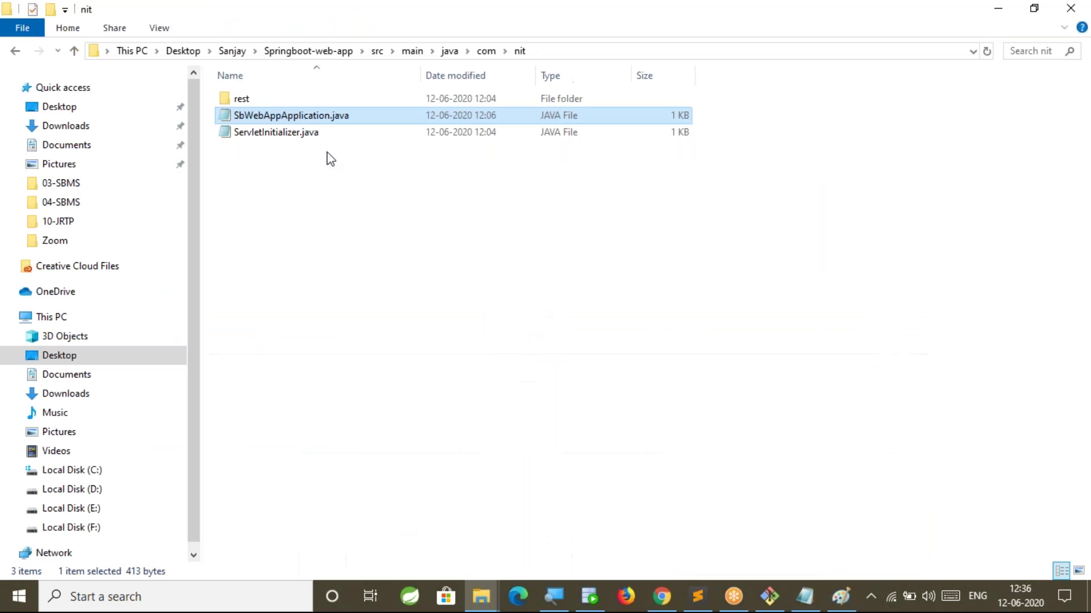
left_click(183, 50)
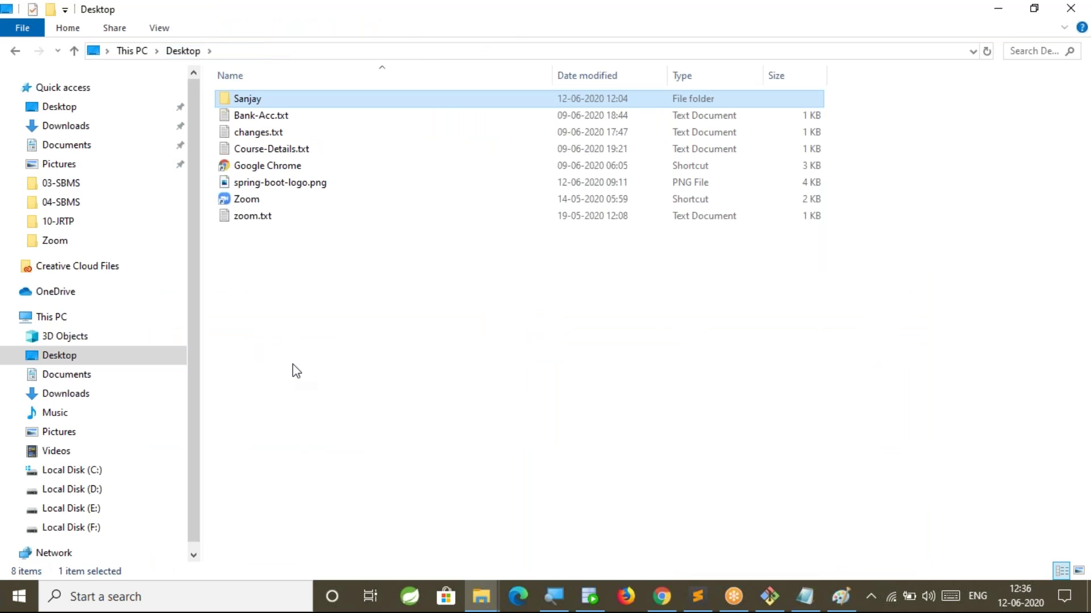
key("Delete")
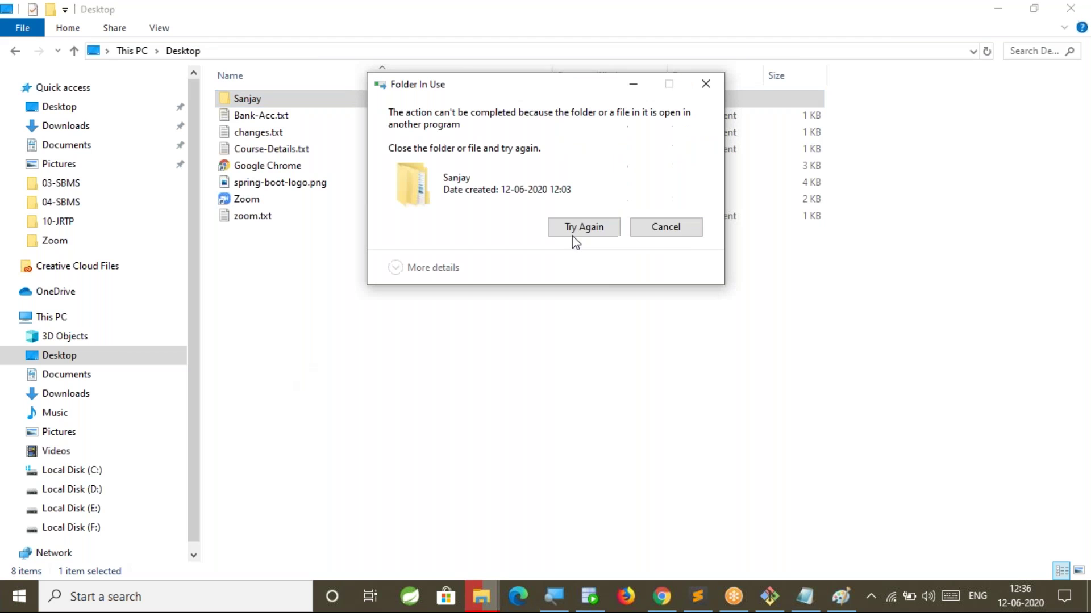
left_click(686, 234)
Exit the Git Bash session holding the folder and retry the delete.
key("alt+Tab")
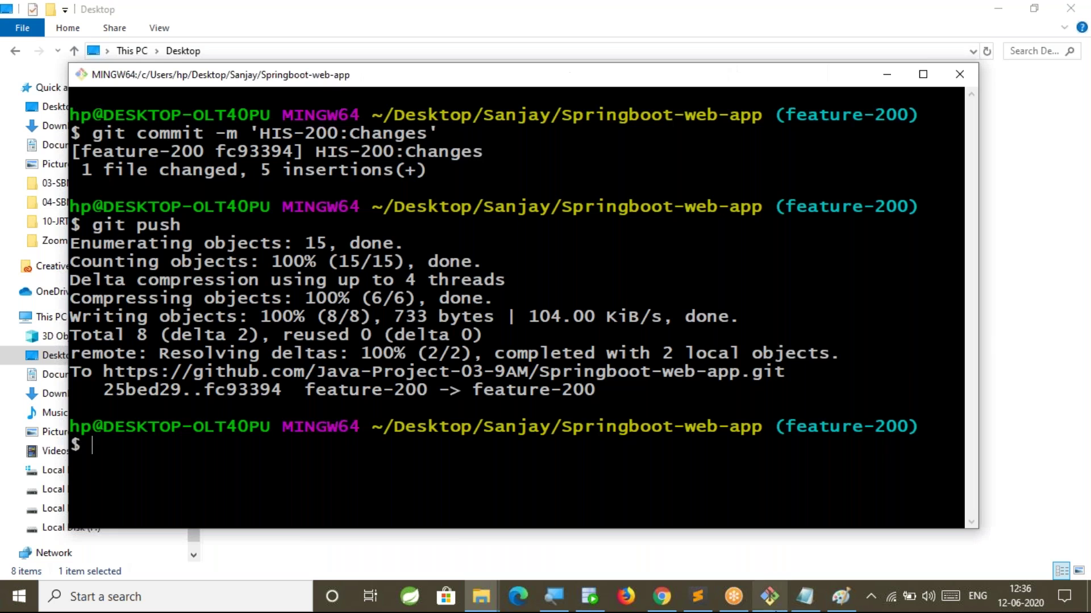
type("exit")
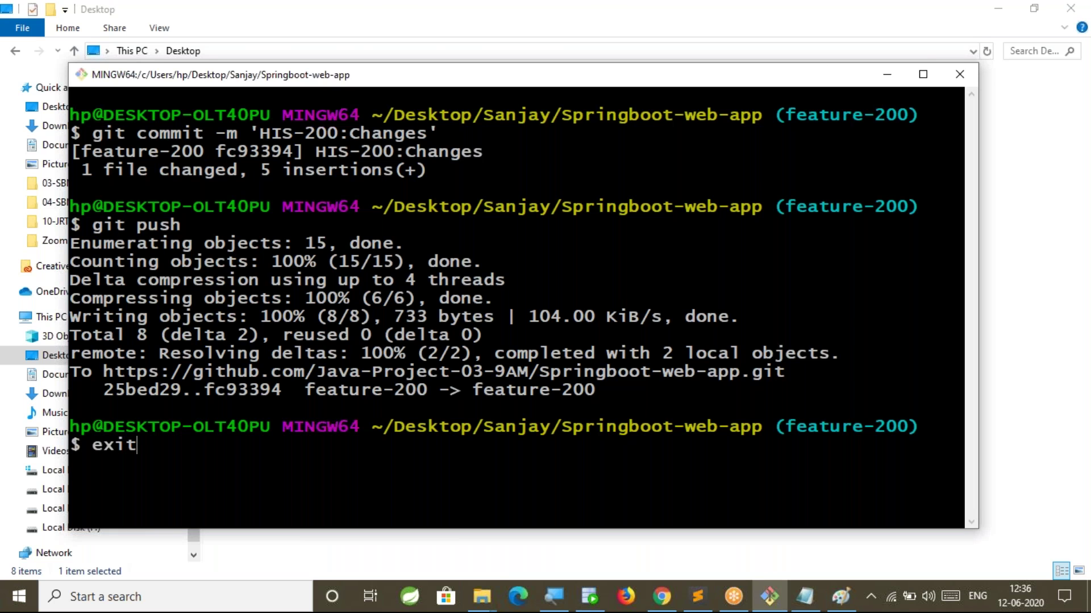
key("Return")
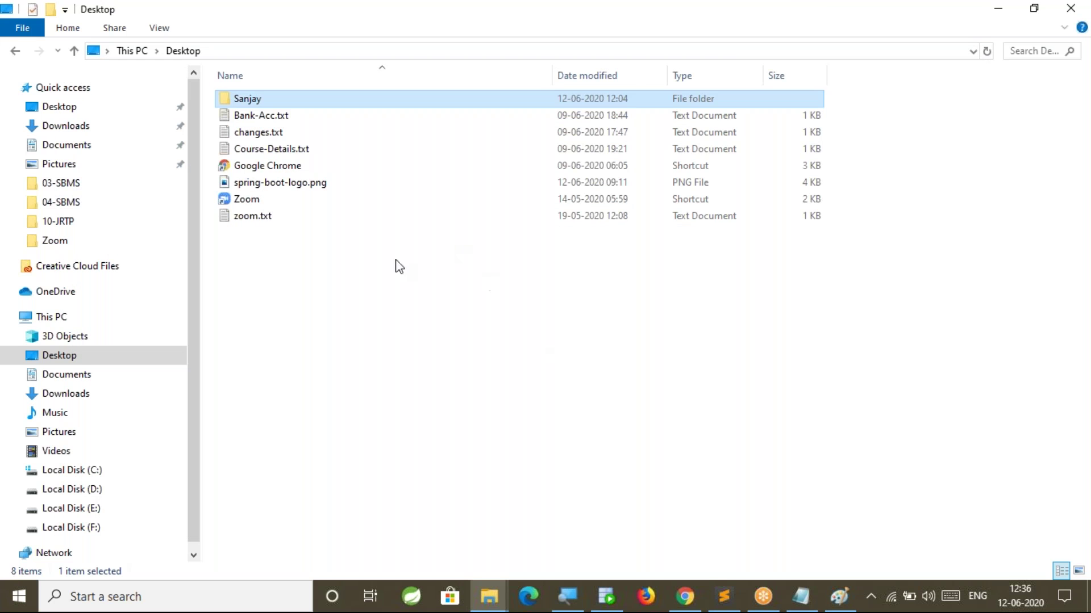
left_click(229, 75)
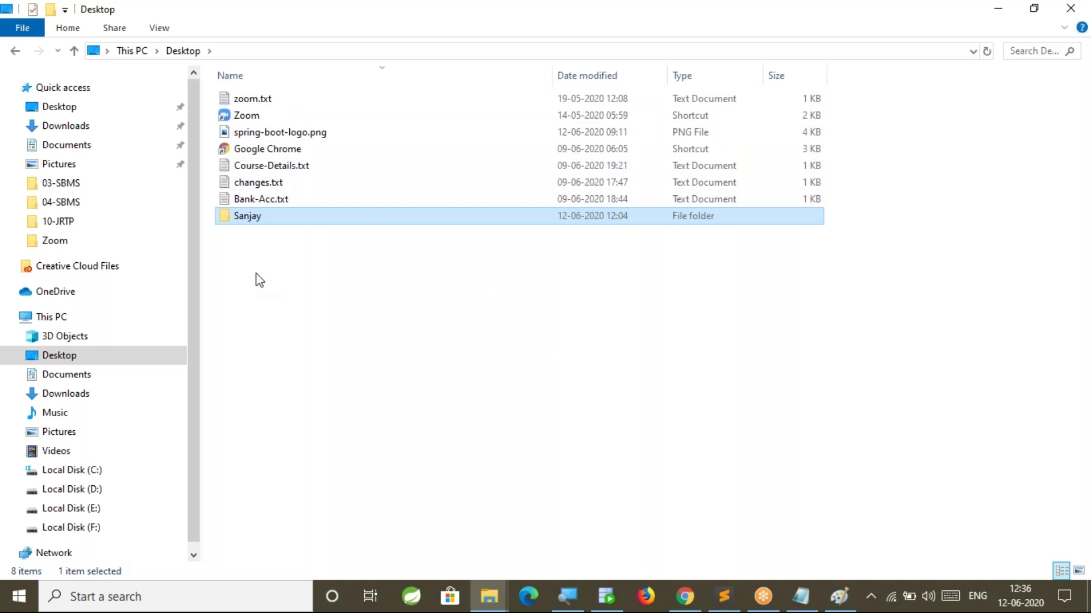
key("Delete")
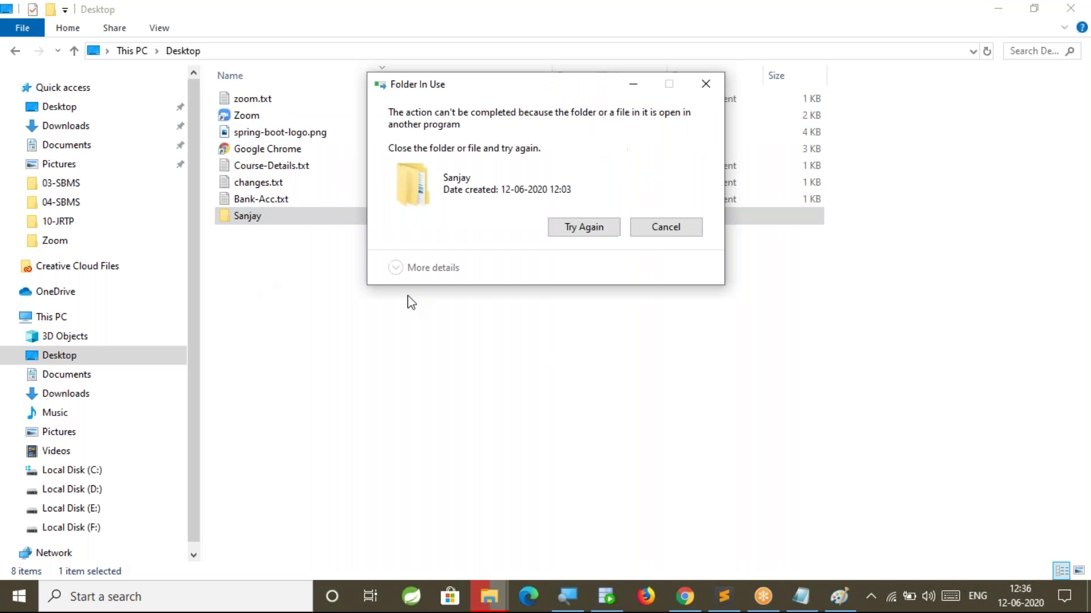
left_click(605, 230)
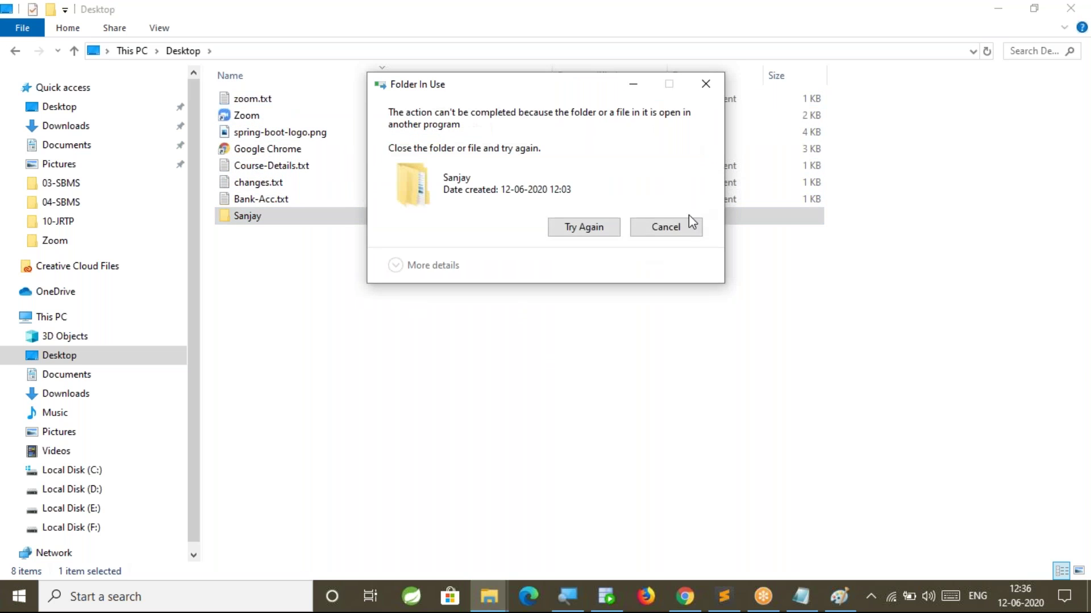
left_click(681, 228)
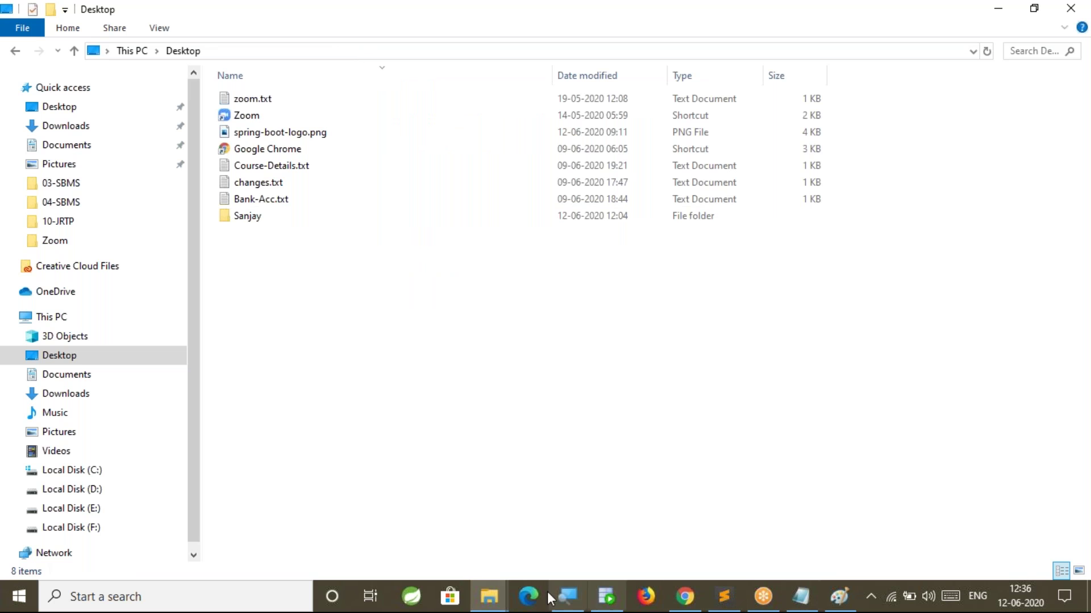
Close the Notepad window with SbWebAppApplication.java and send the folder to the Recycle Bin.
left_click(488, 596)
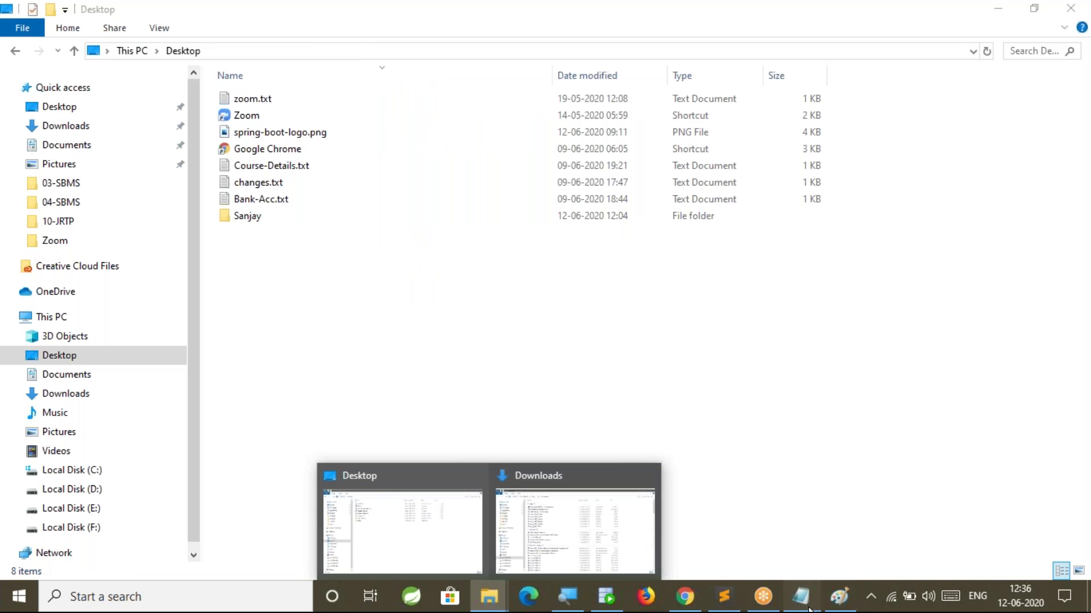
left_click(801, 596)
left_click(11, 26)
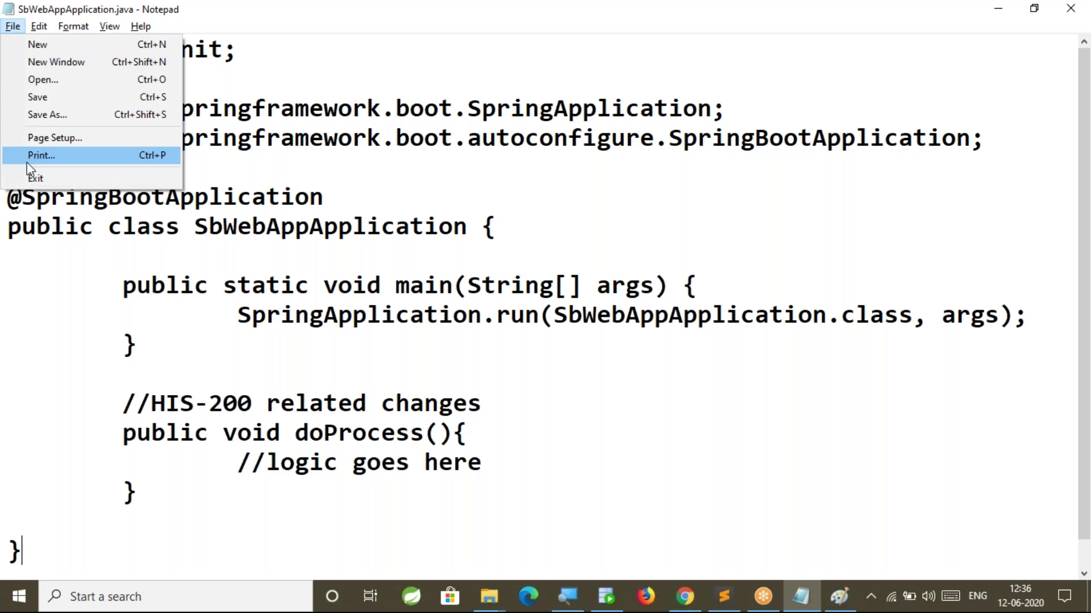
left_click(32, 180)
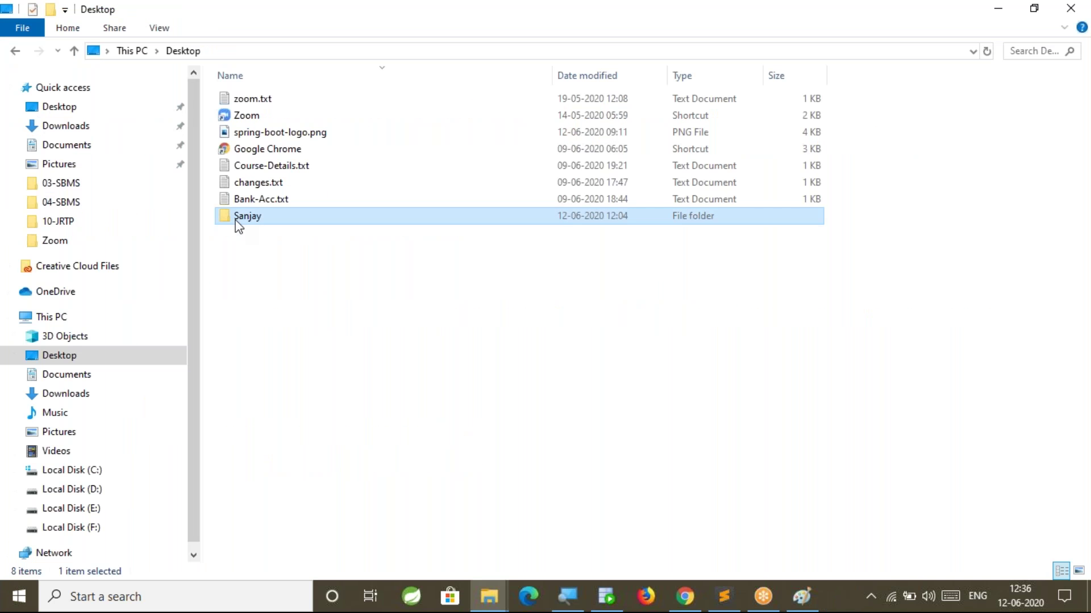
key("Delete")
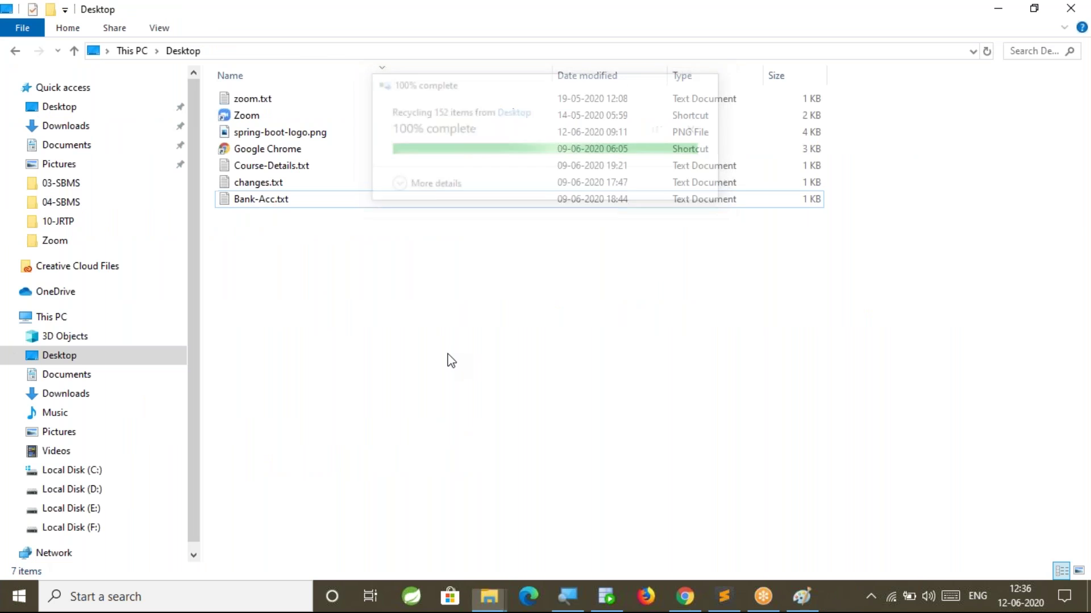
right_click(392, 392)
mouse_move(437, 151)
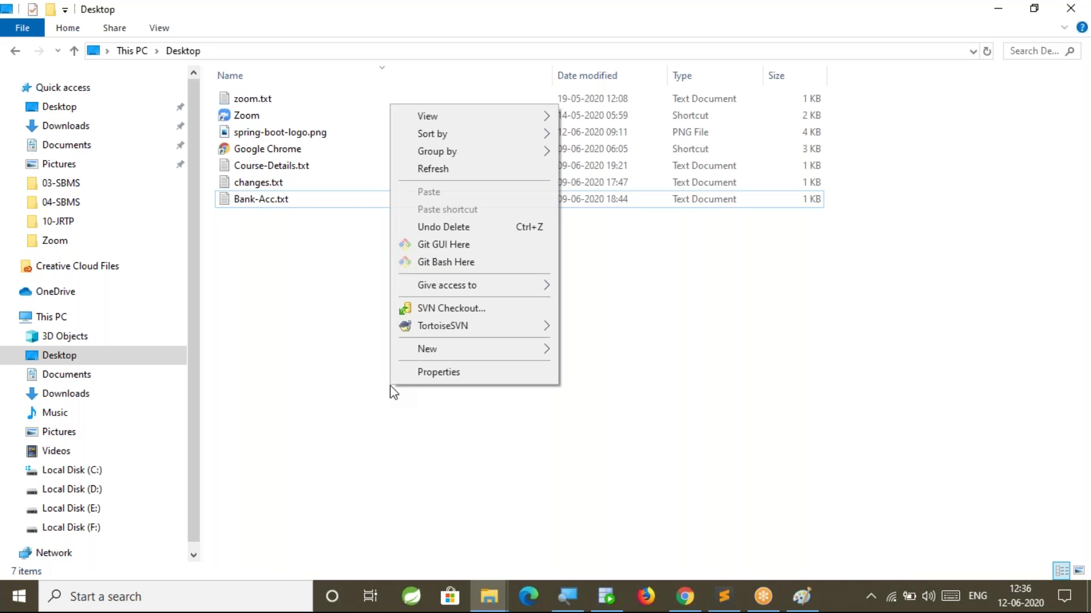
Refresh the Desktop, create a new folder named for the first developer, and open it.
left_click(428, 168)
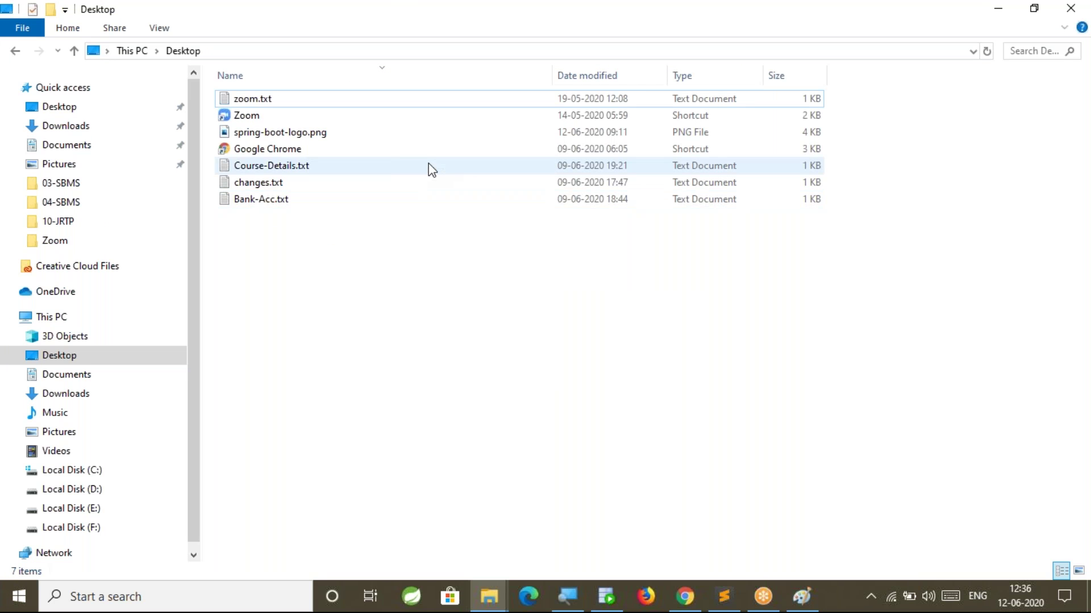
right_click(420, 360)
mouse_move(497, 323)
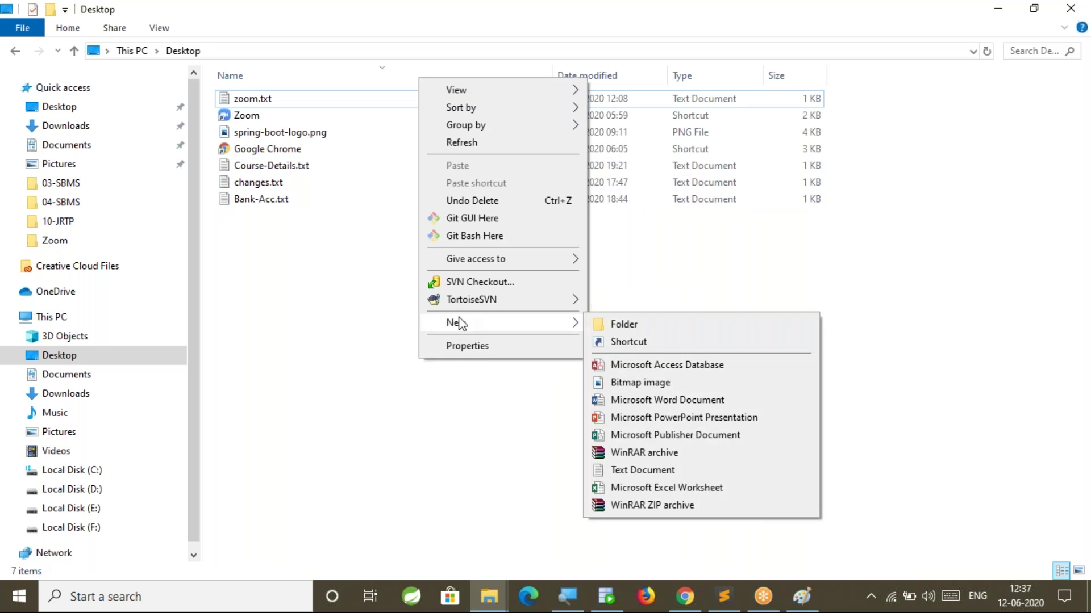
left_click(657, 325)
type("Dilip")
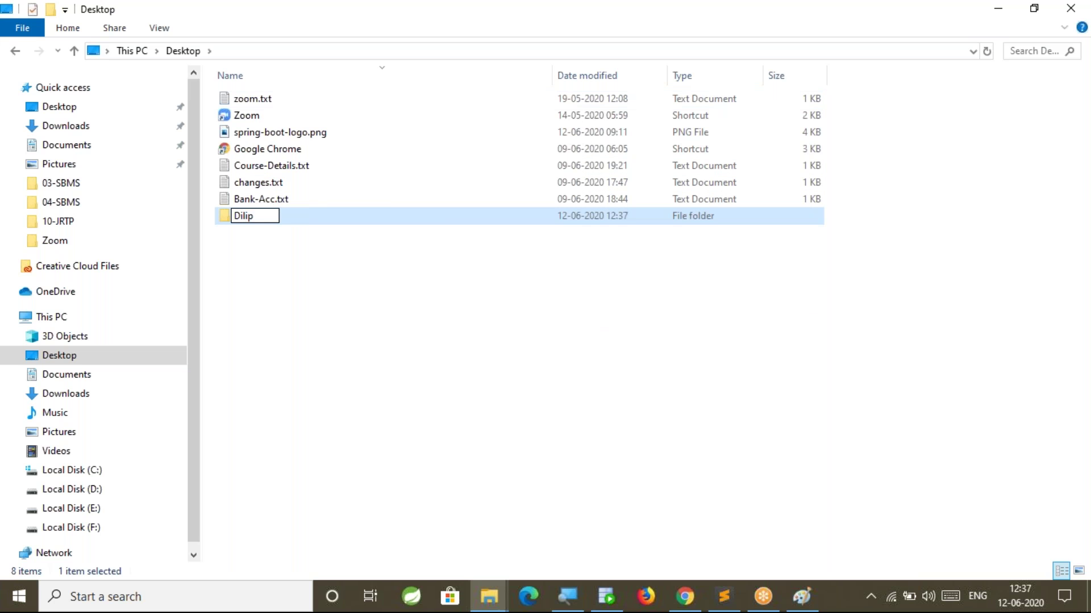
left_click(419, 220)
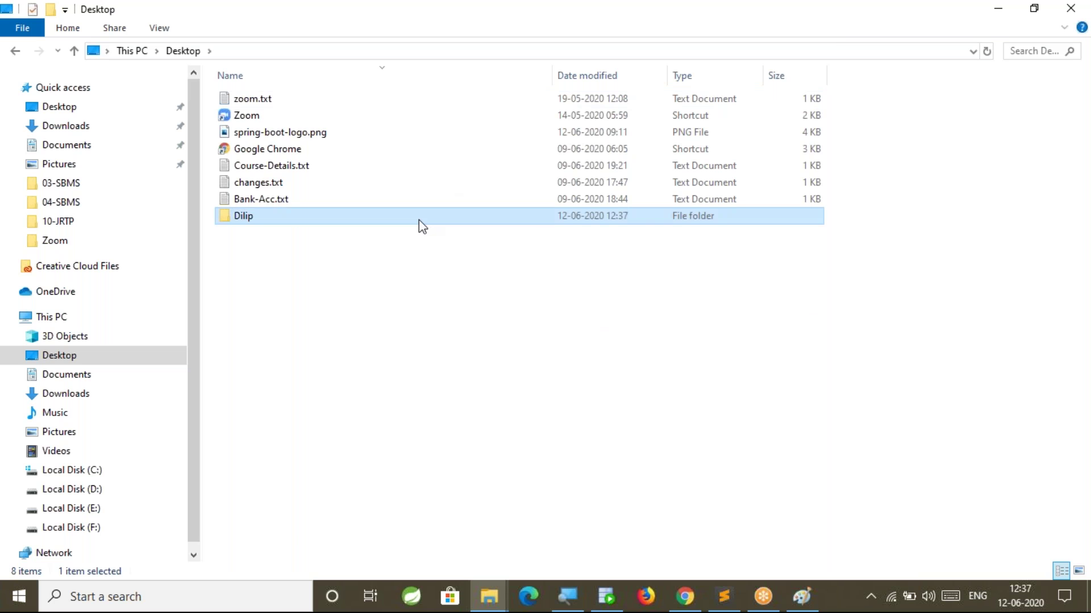
double_click(418, 219)
right_click(357, 178)
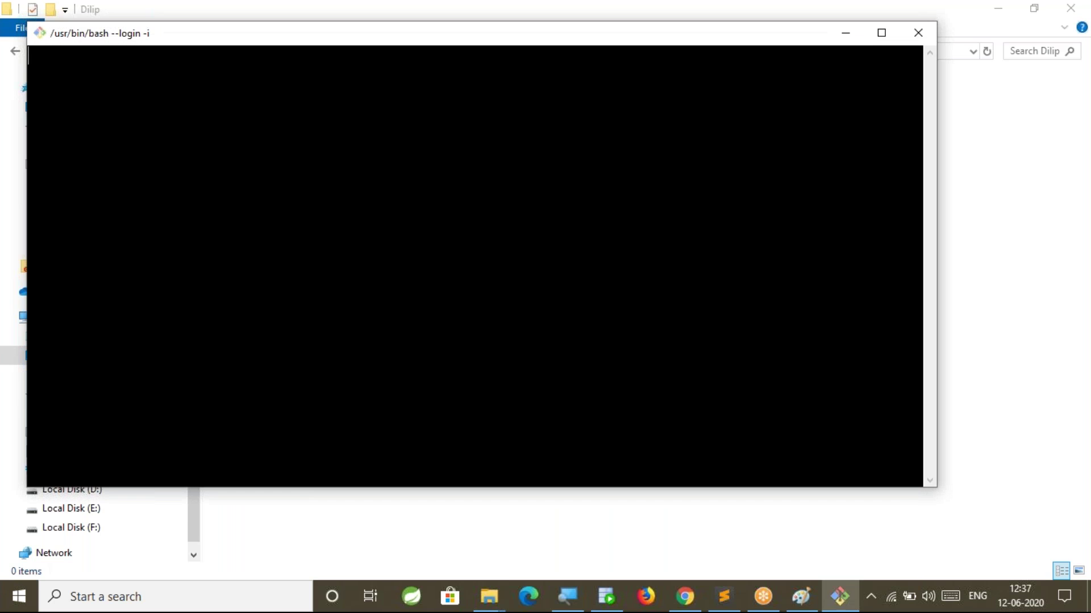
Run git clone -b feature-300 with the repository URL copied from GitHub.
type("git clone -b ")
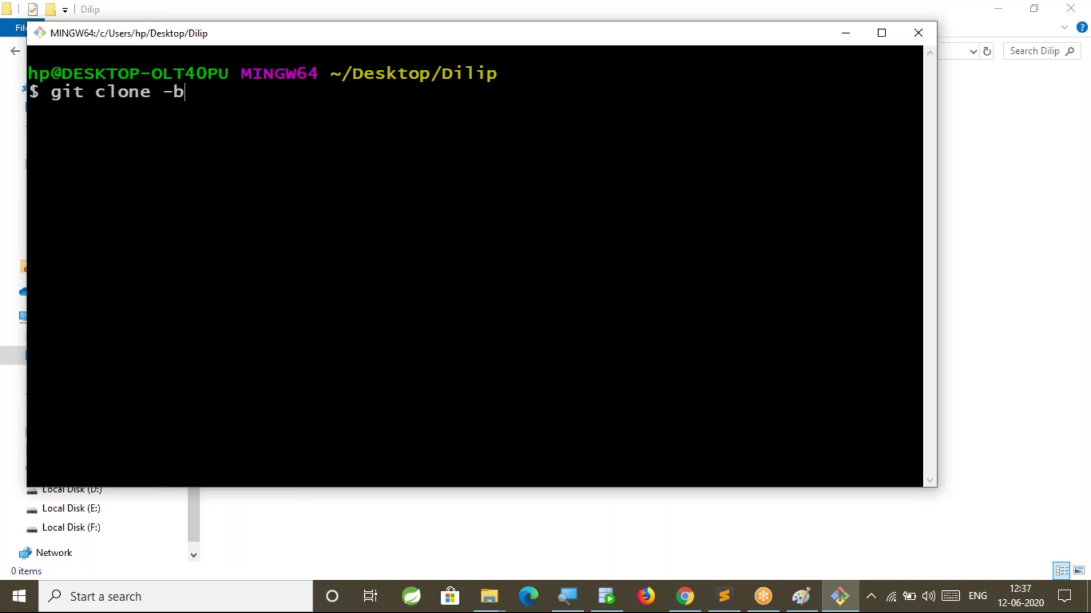
type("feature")
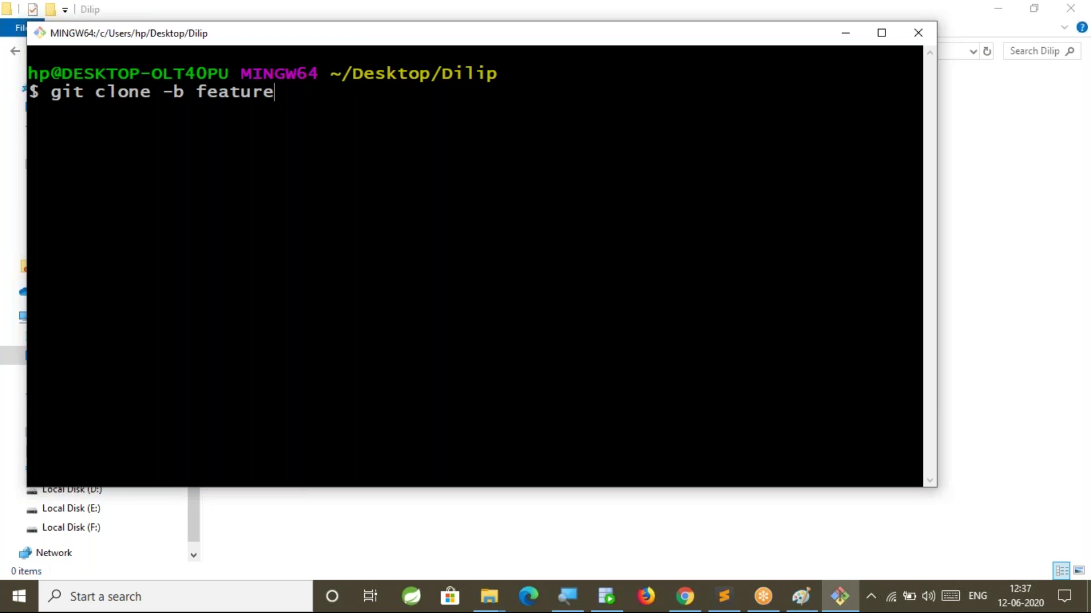
type("-300")
left_click(684, 596)
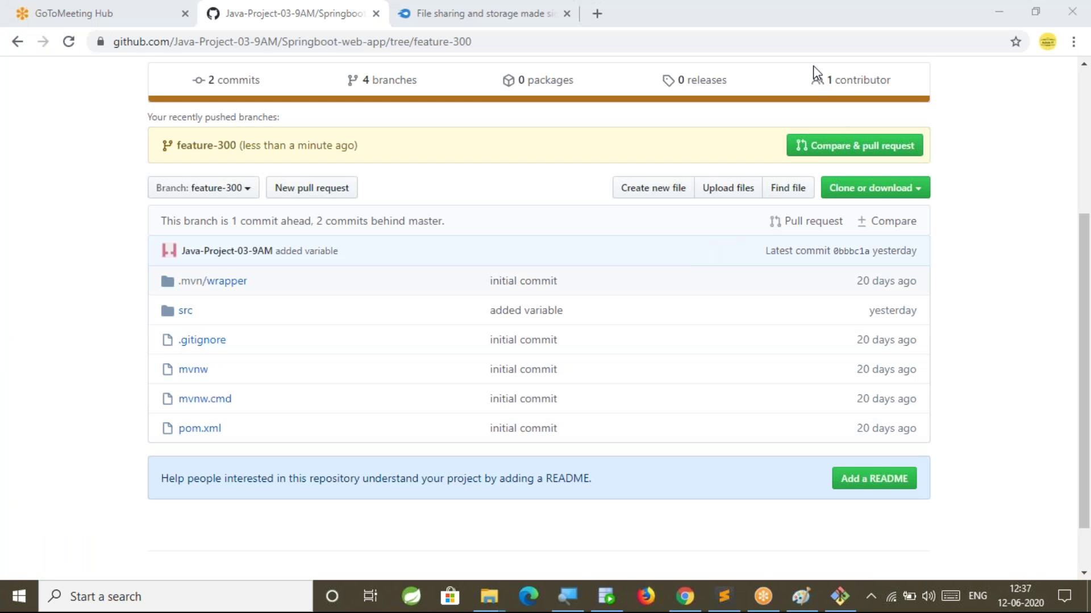
left_click(914, 186)
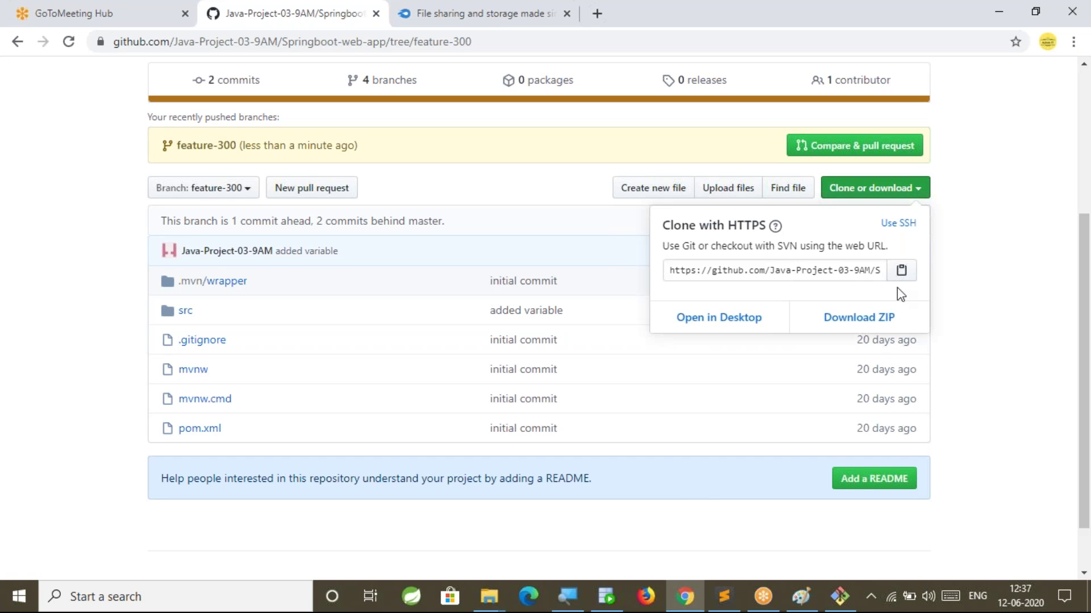
left_click(901, 270)
left_click(840, 597)
right_click(394, 126)
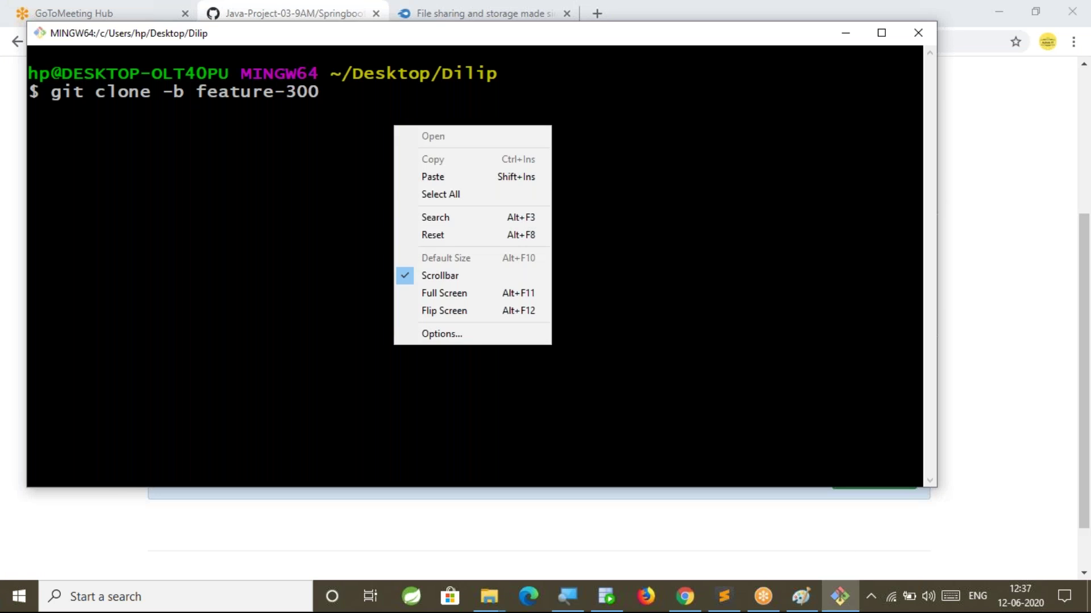
left_click(428, 173)
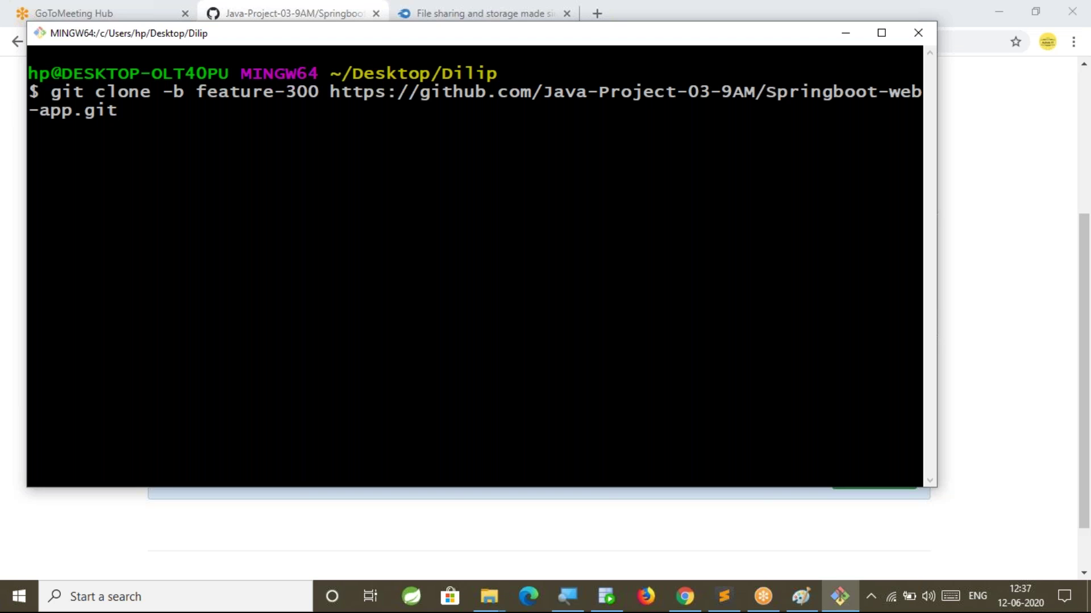
key("Return")
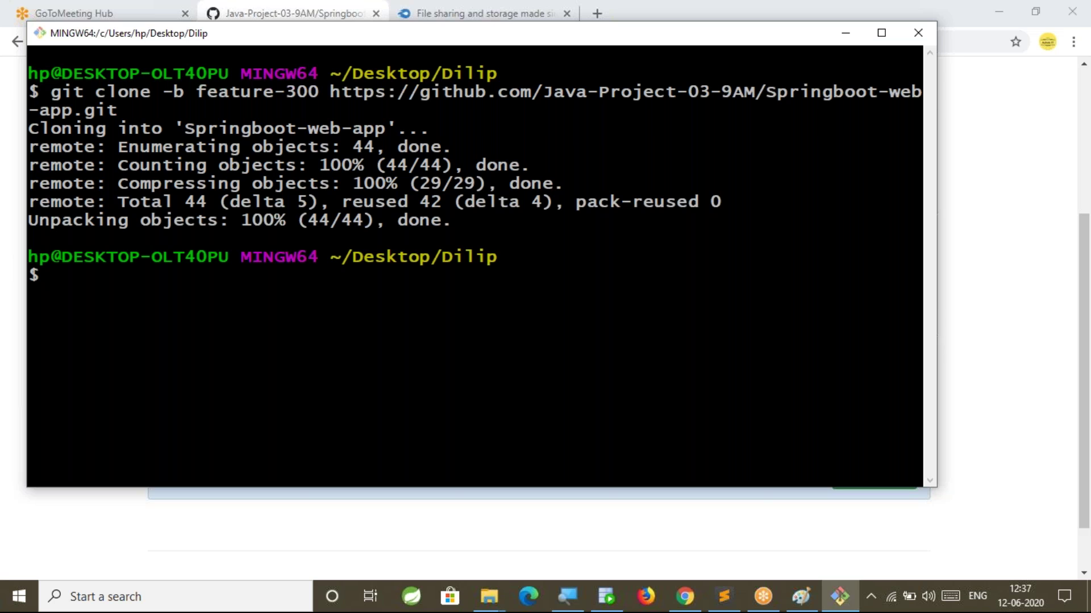
Enter the Springboot-web-app clone and confirm git branch lists only feature-300.
type("git branch")
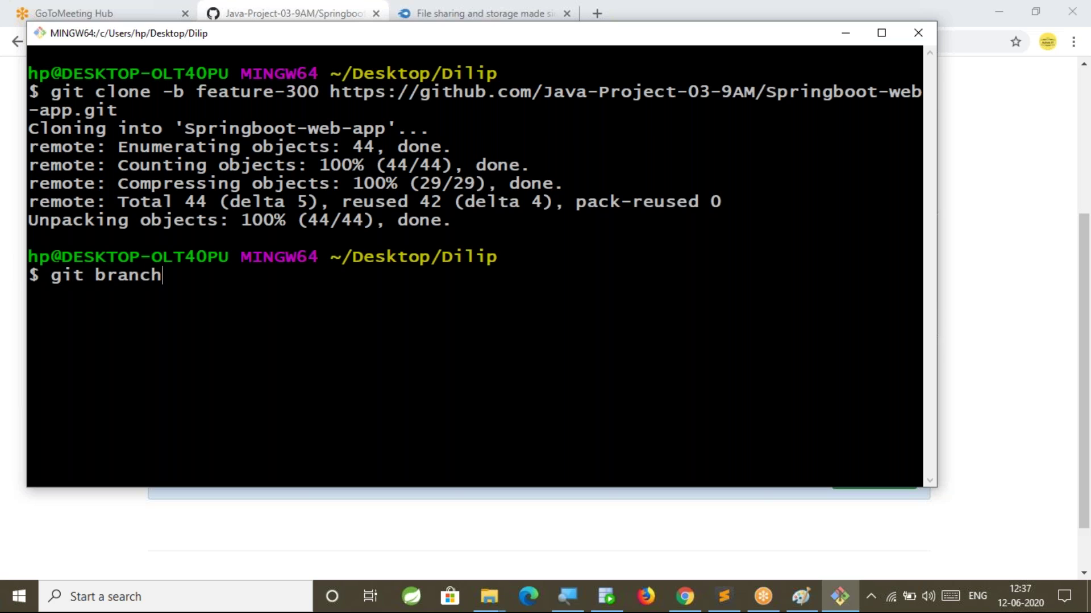
key("Return")
type("cd Spr")
key("Tab")
key("Return")
type("clear")
key("Return")
type("git branch")
key("Return")
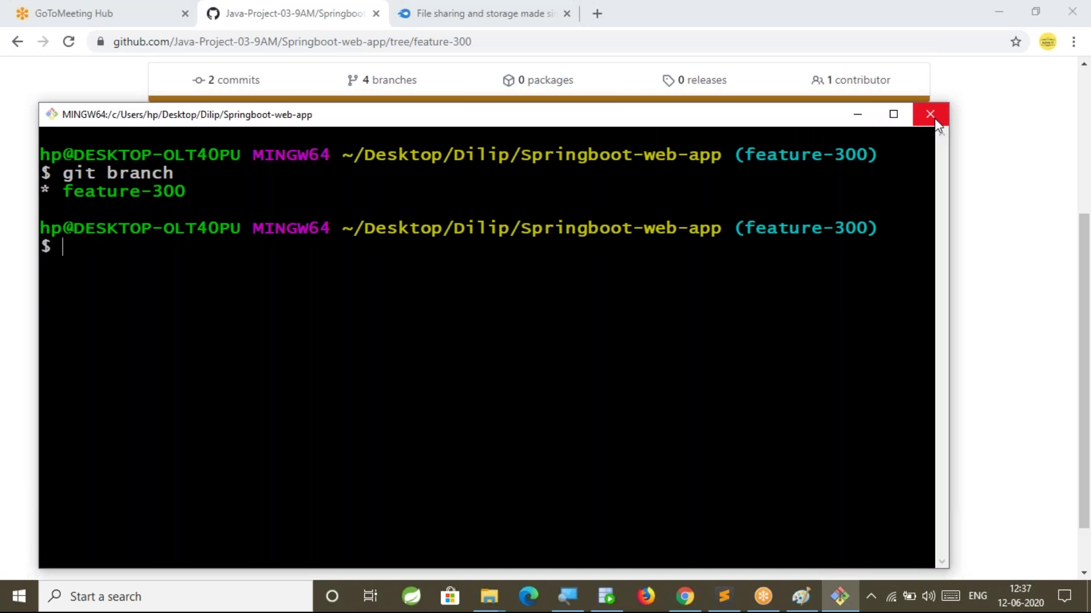
left_click(934, 113)
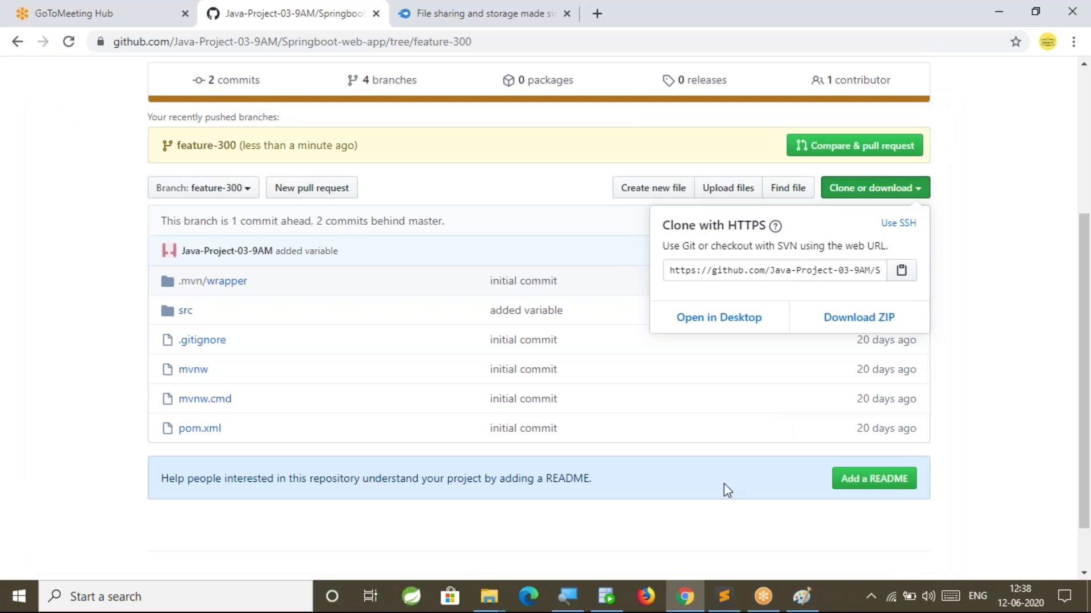
Inspect the feature-301 label in the Paint diagram, discarding stray empty text boxes.
left_click(798, 544)
left_click(801, 590)
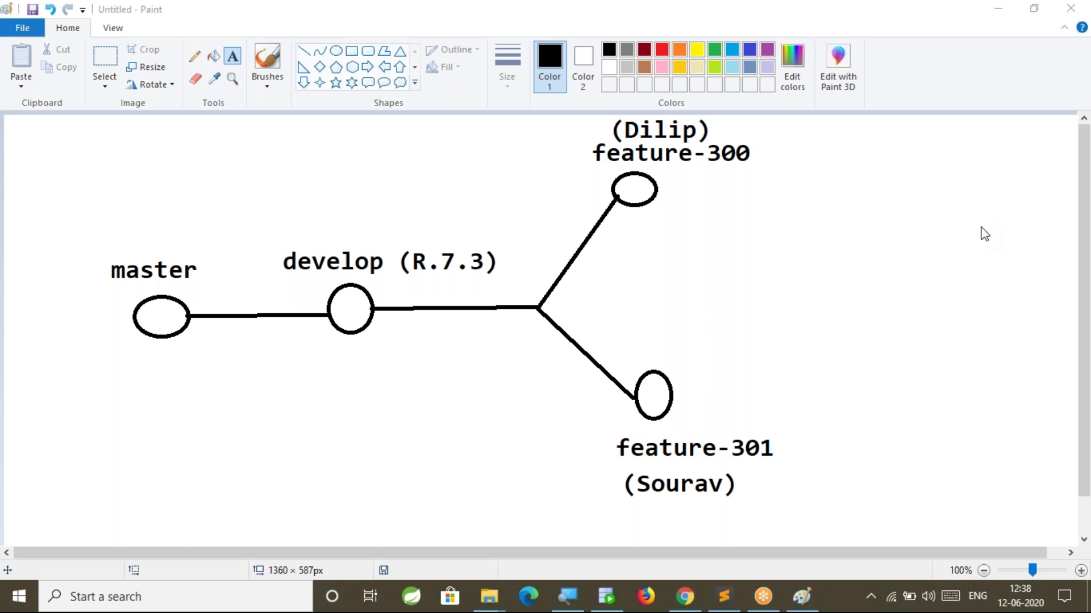
left_click(543, 443)
left_click(518, 479)
left_click_drag(601, 421, 778, 508)
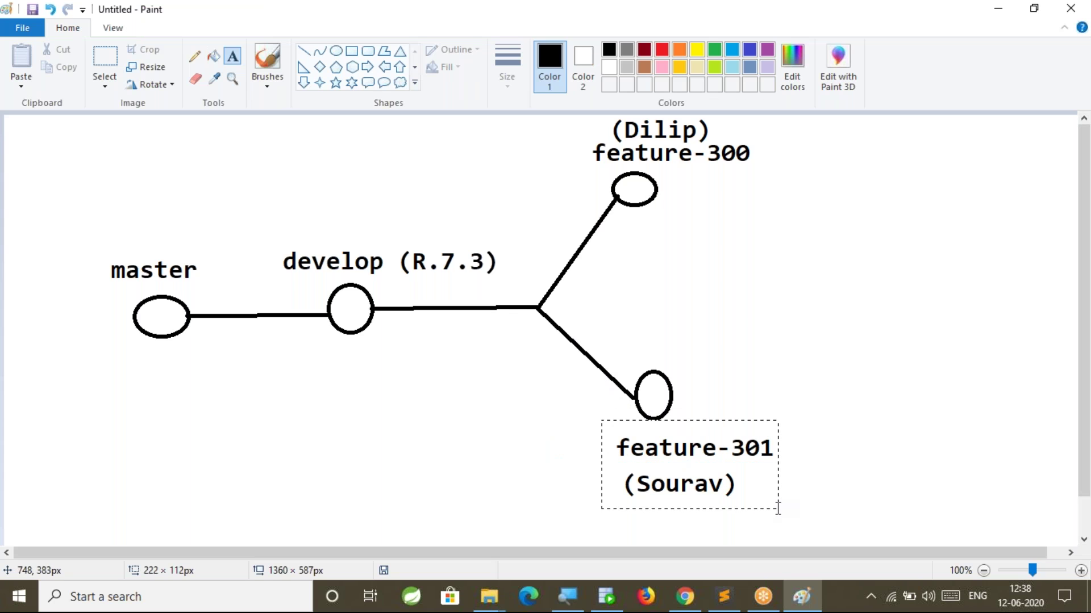
left_click(504, 475)
Create a new Desktop folder named for the second developer with Ctrl+Shift+N and open it.
mouse_move(488, 596)
left_click(426, 552)
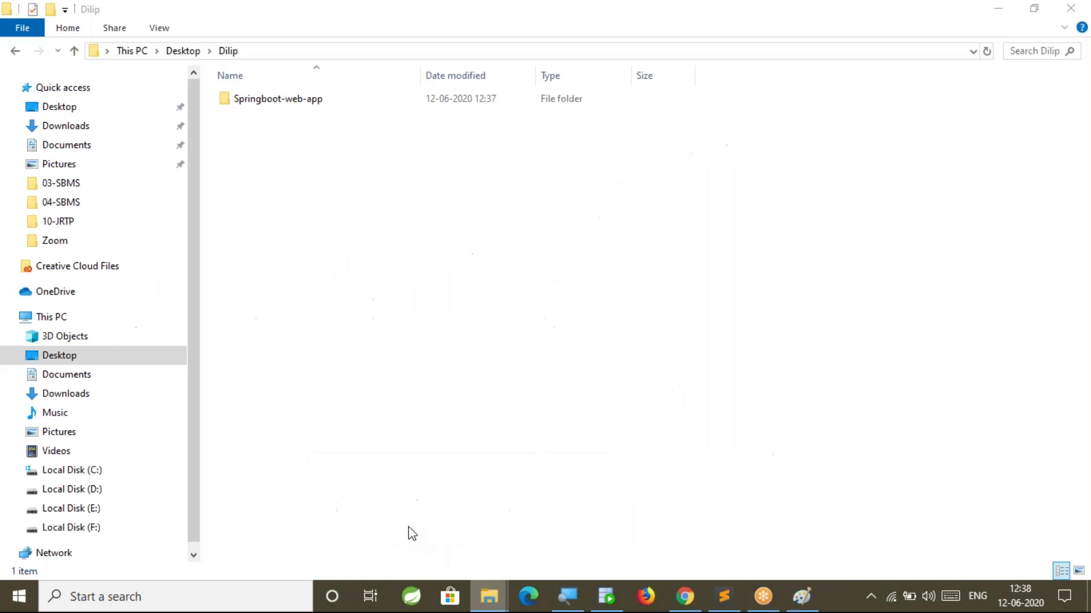
left_click(182, 50)
left_click(325, 404)
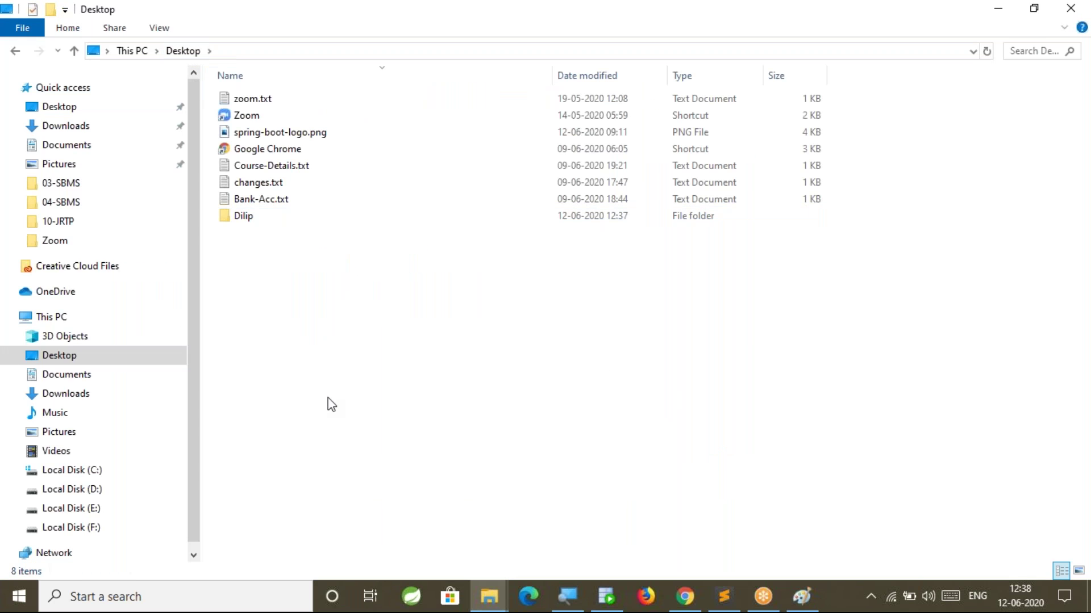
key("ctrl+shift+n")
type("Sourav")
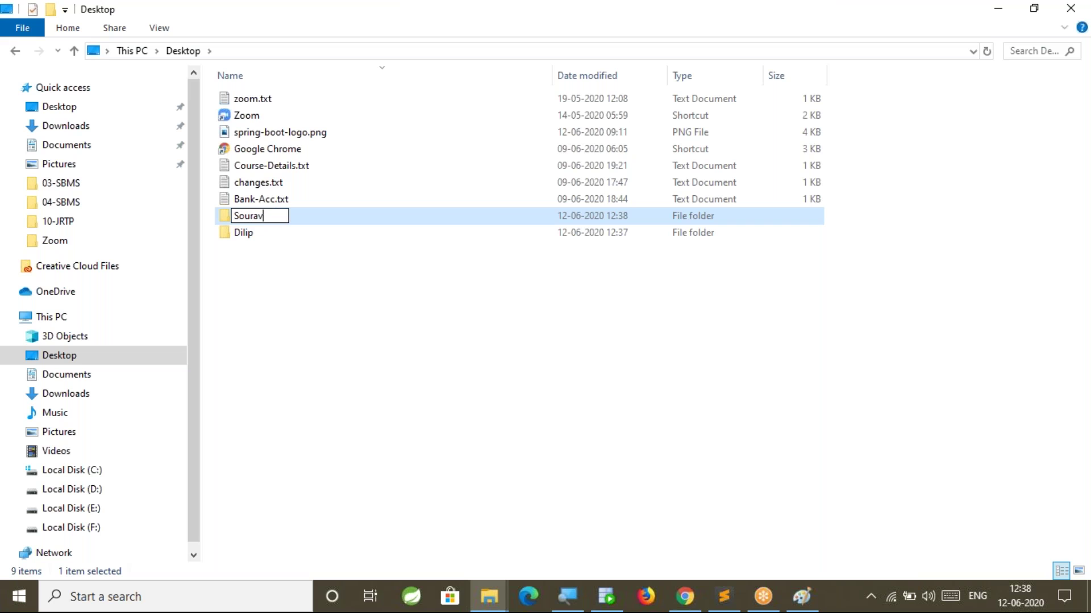
key("Return")
key("Return")
Open Git Bash in the empty folder and begin typing git clone -b feature-.
right_click(342, 277)
left_click(397, 450)
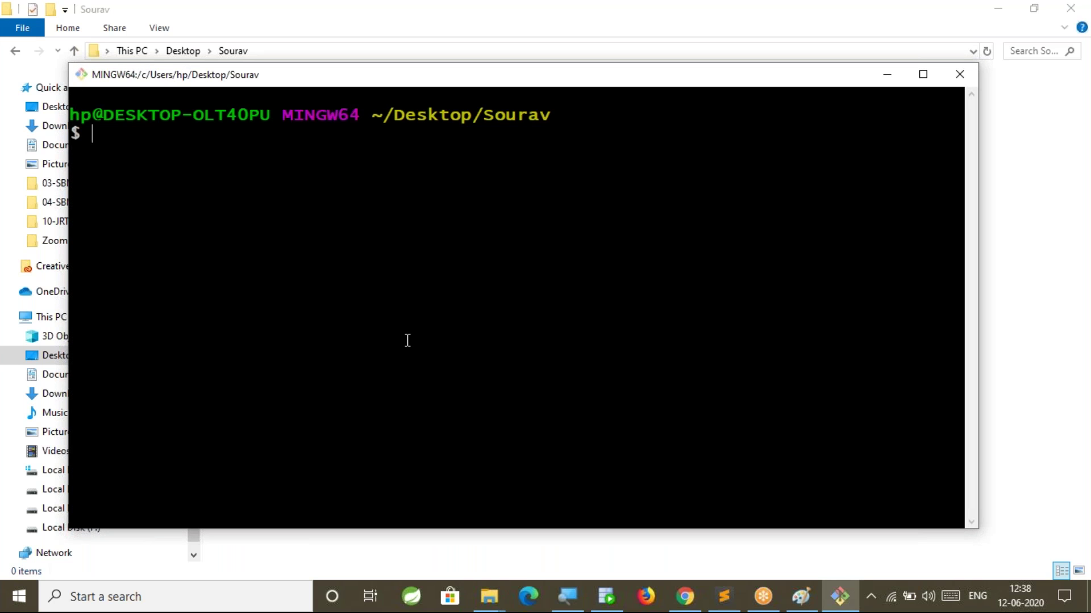
type("git clone -b ")
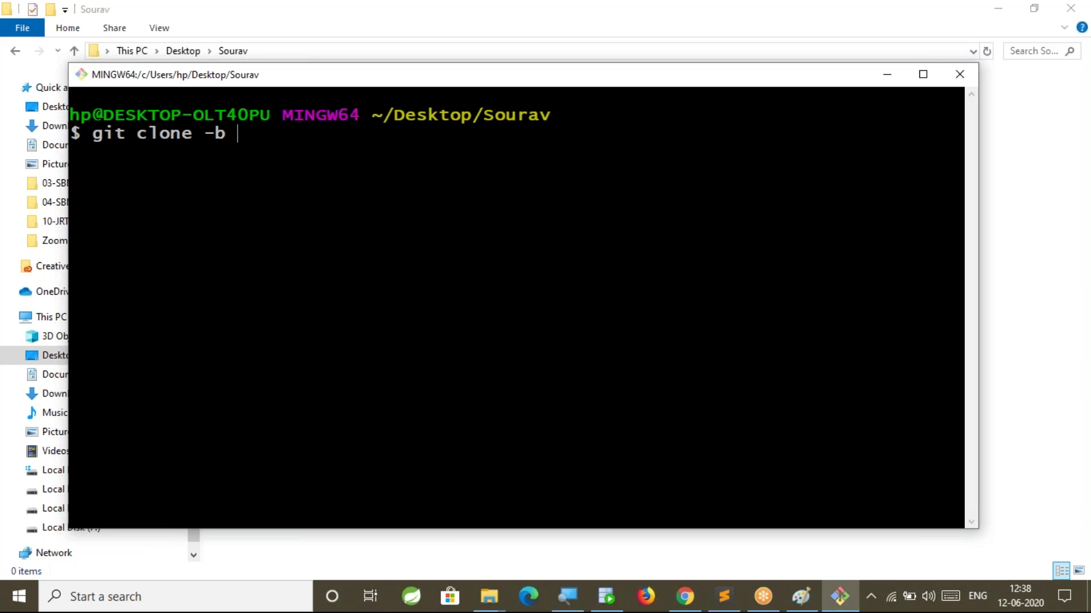
type("feature-")
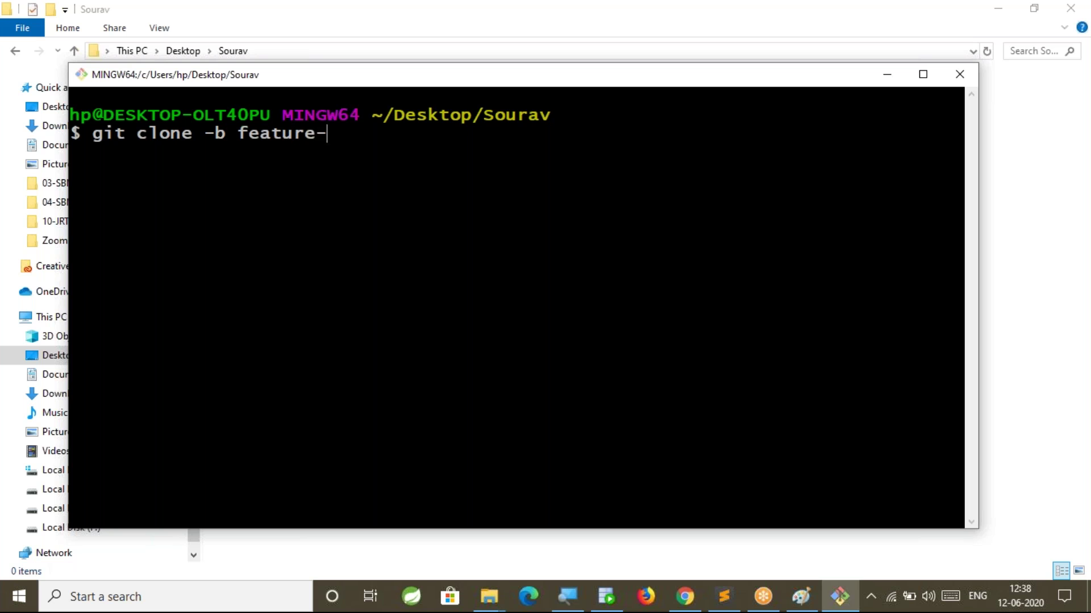
left_click(685, 596)
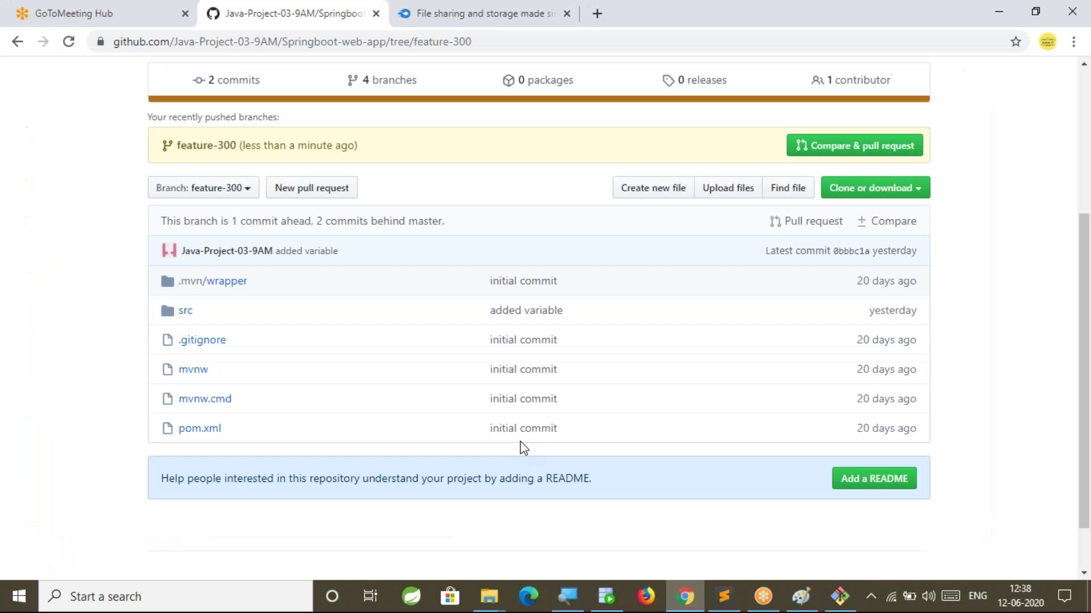
Switch the GitHub repository view to the develop branch.
left_click(204, 188)
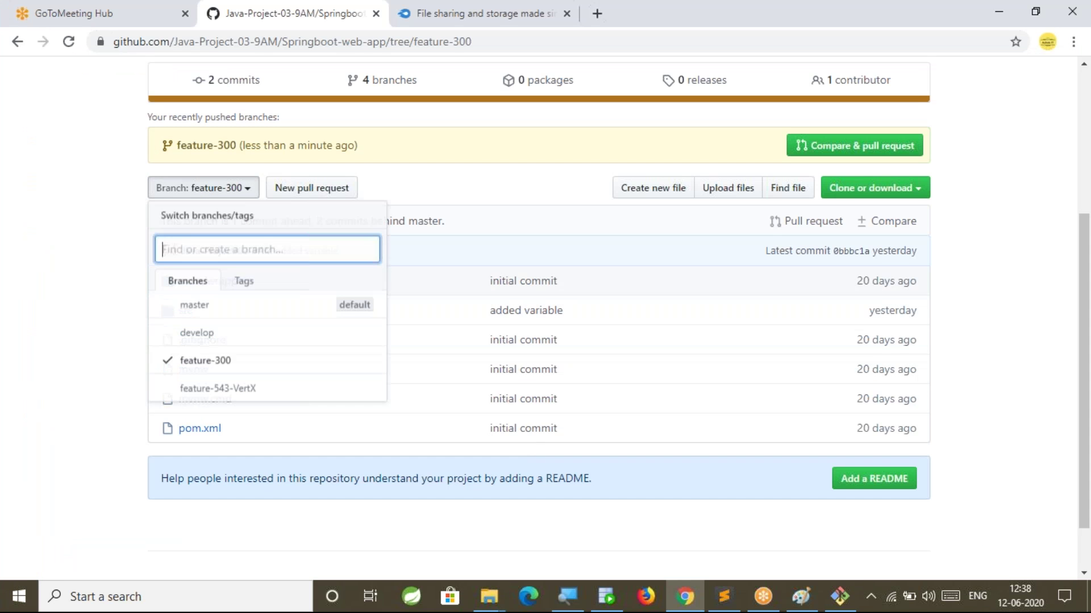
left_click(73, 365)
left_click(233, 192)
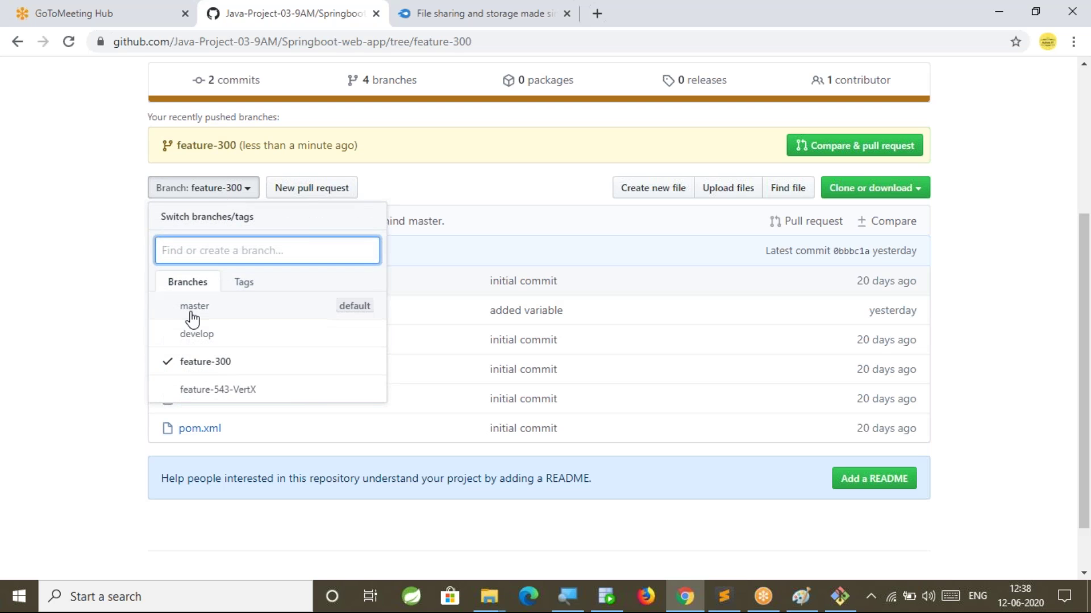
left_click(193, 335)
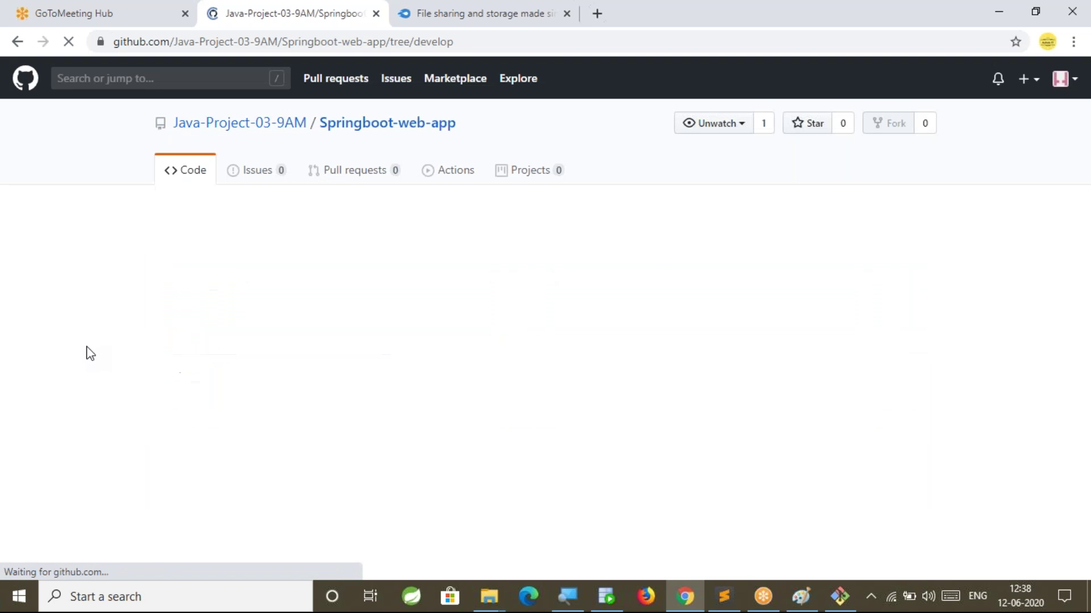
scroll(89, 353, "down", 3)
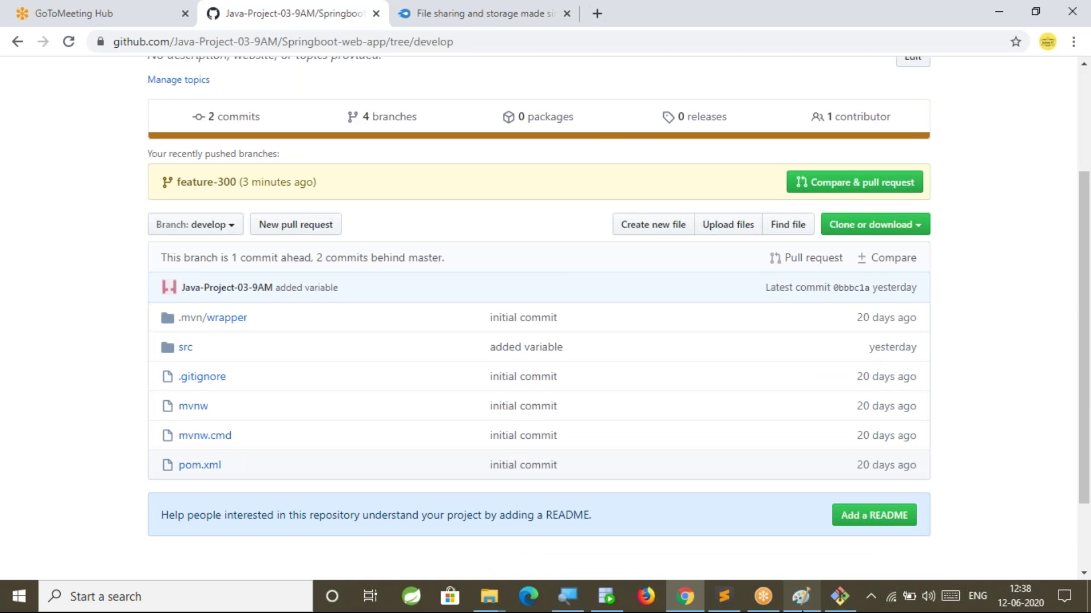
left_click(802, 596)
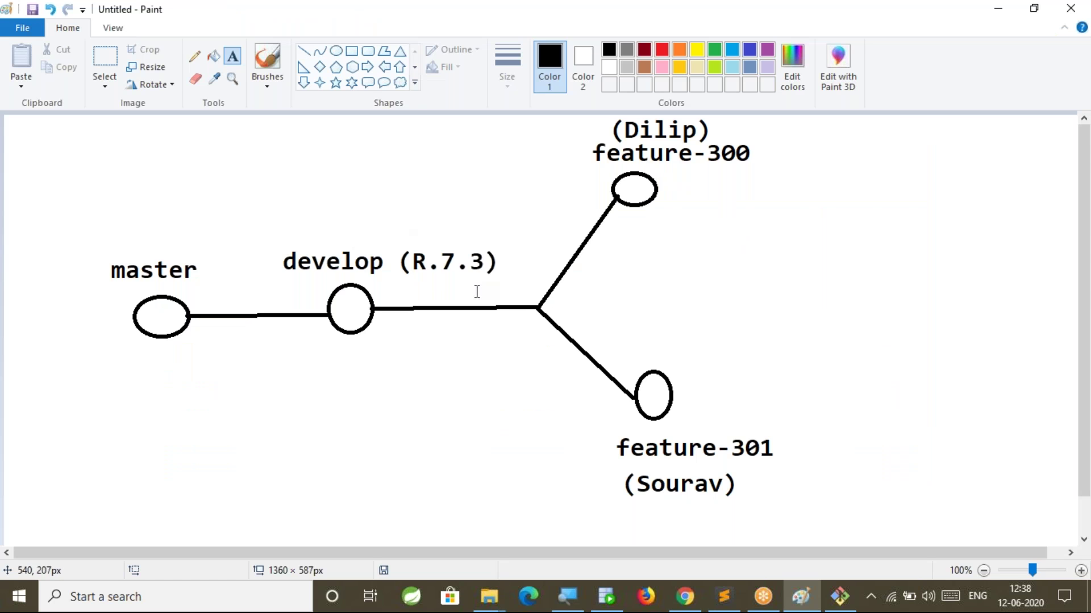
left_click(685, 596)
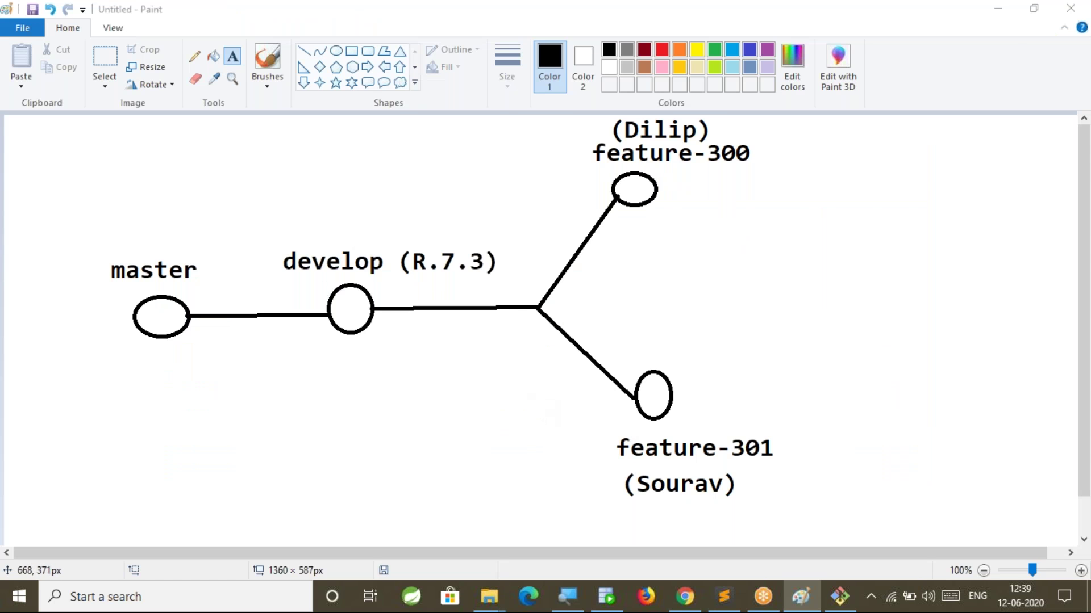
Create a feature-301 branch from develop on GitHub and compare it with the diagram.
left_click(222, 227)
type("feature-301")
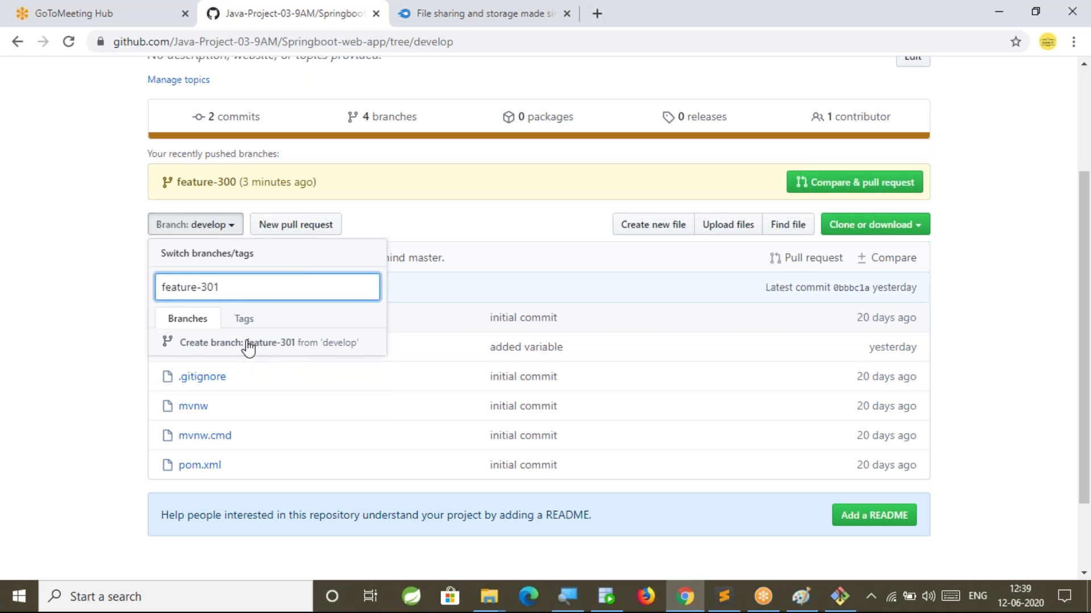
left_click(313, 347)
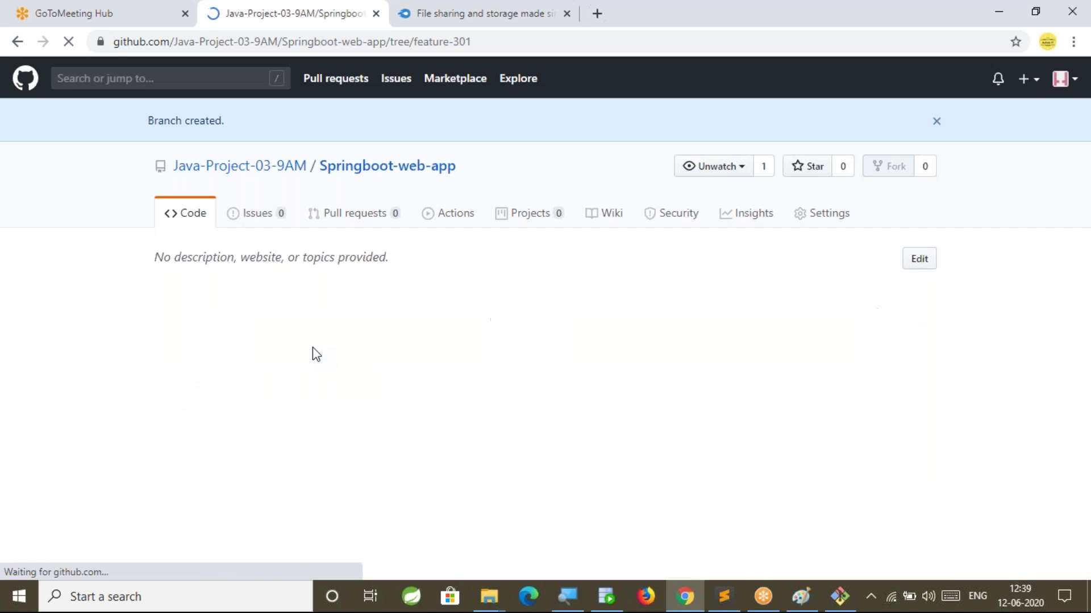
key("alt+Tab")
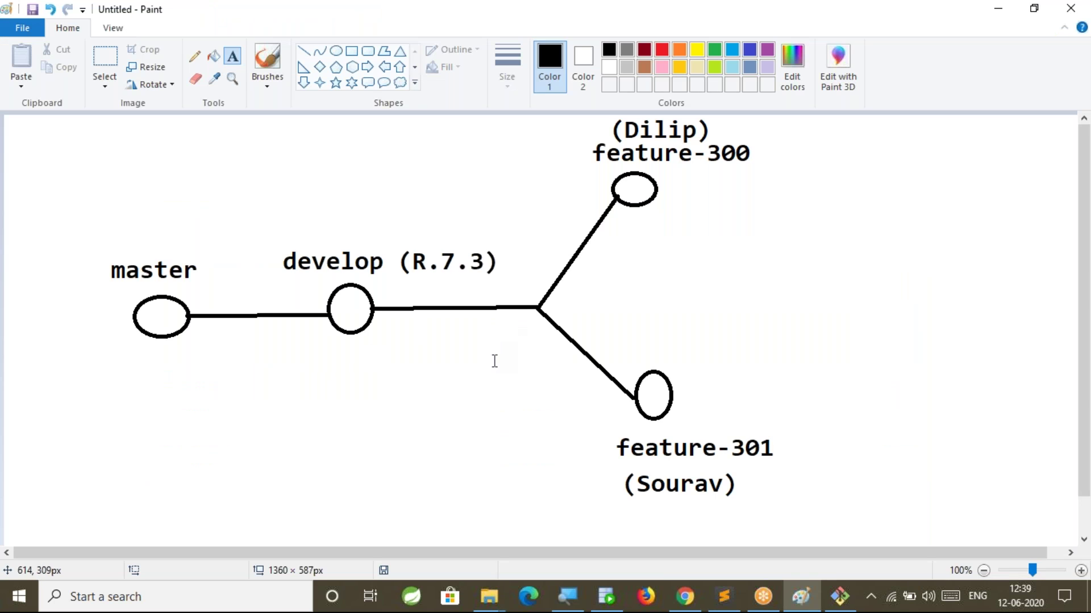
key("alt+Tab")
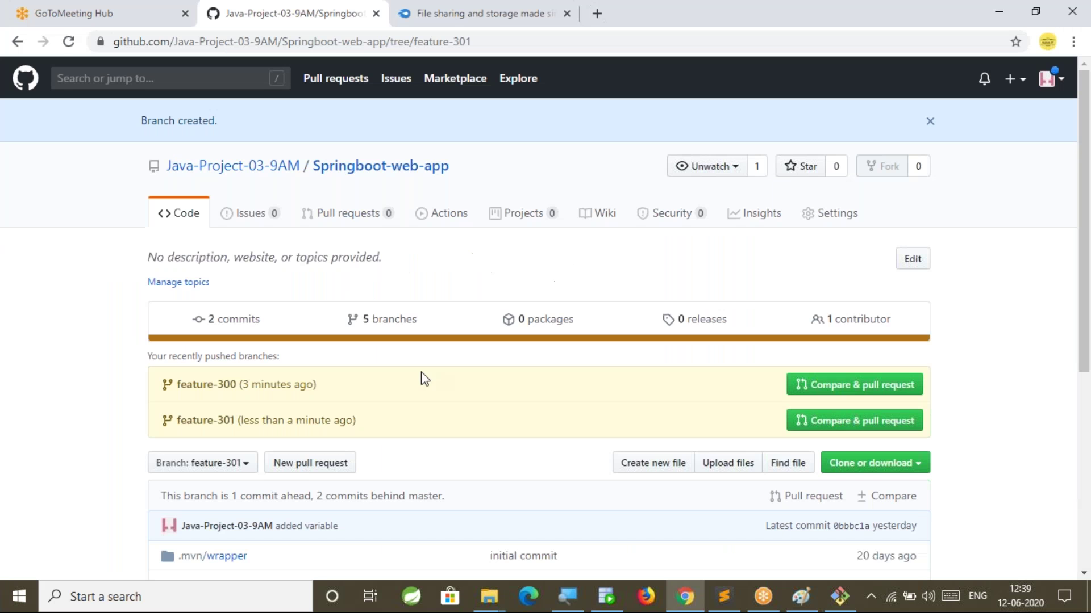
key("alt+Tab")
key("alt+Tab")
key("alt+Tab")
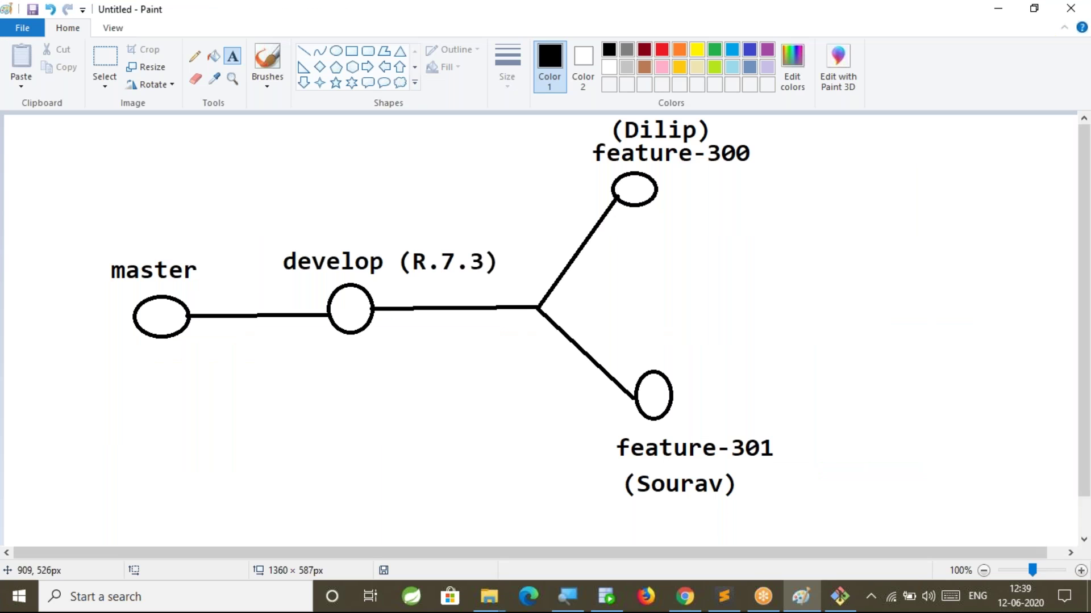
left_click(839, 597)
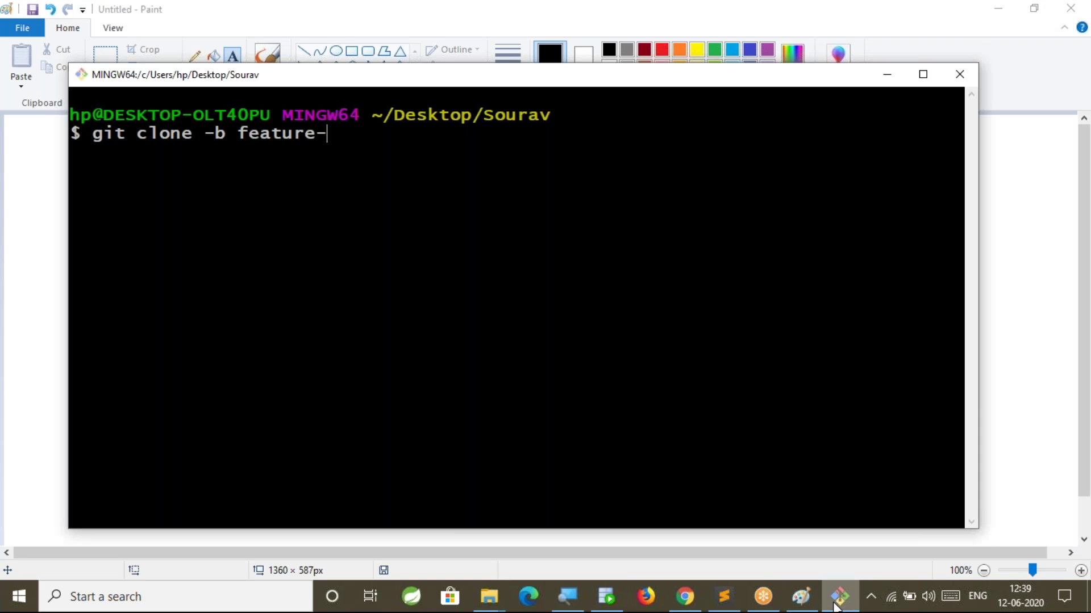
Complete and run git clone -b feature-301 with the pasted repository URL.
type("301")
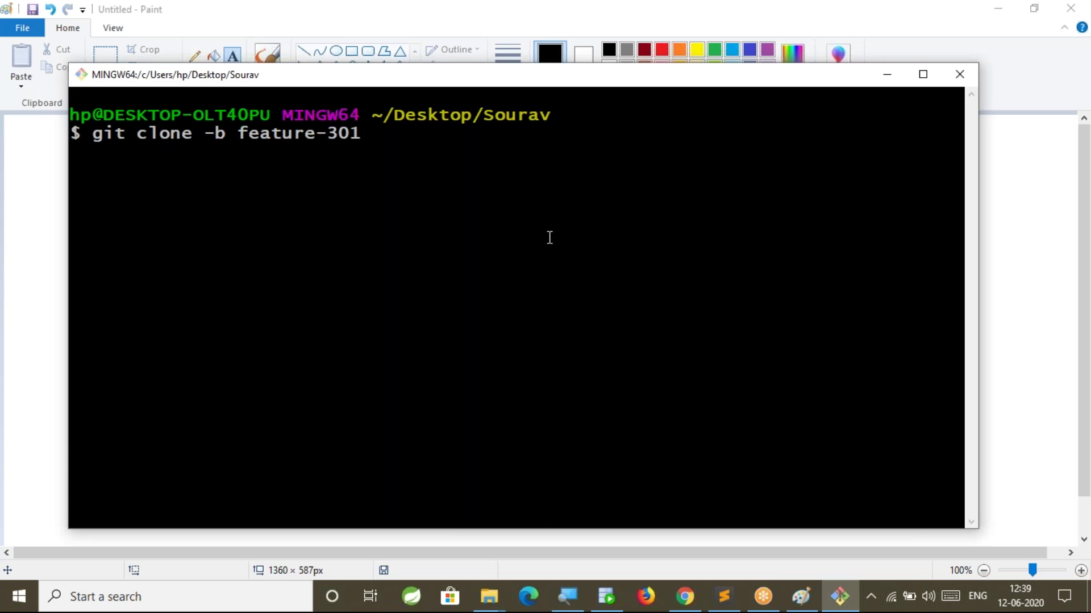
right_click(448, 229)
left_click(491, 279)
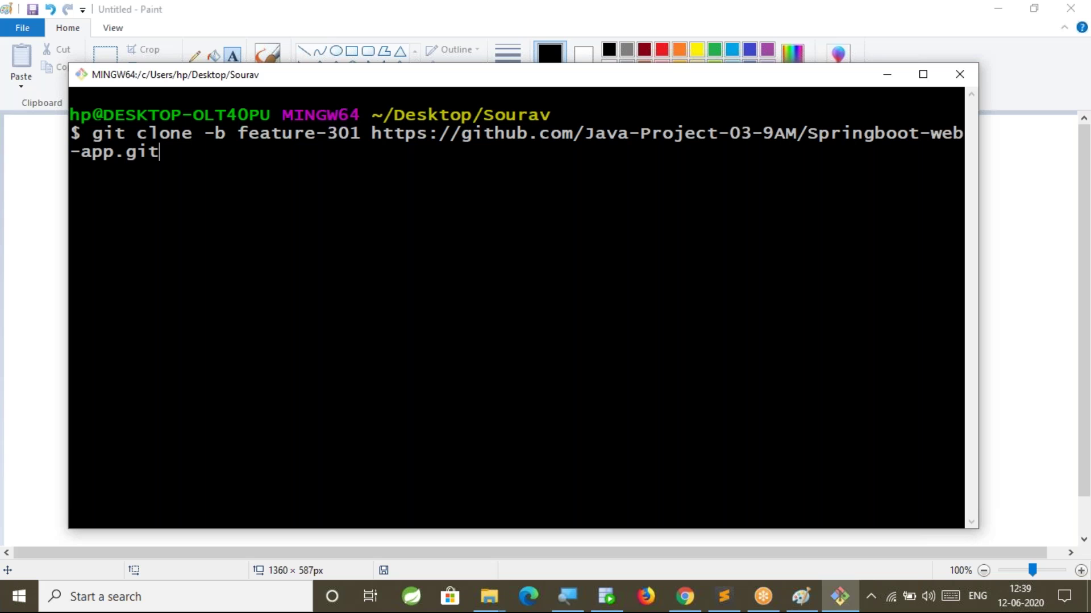
key("Return")
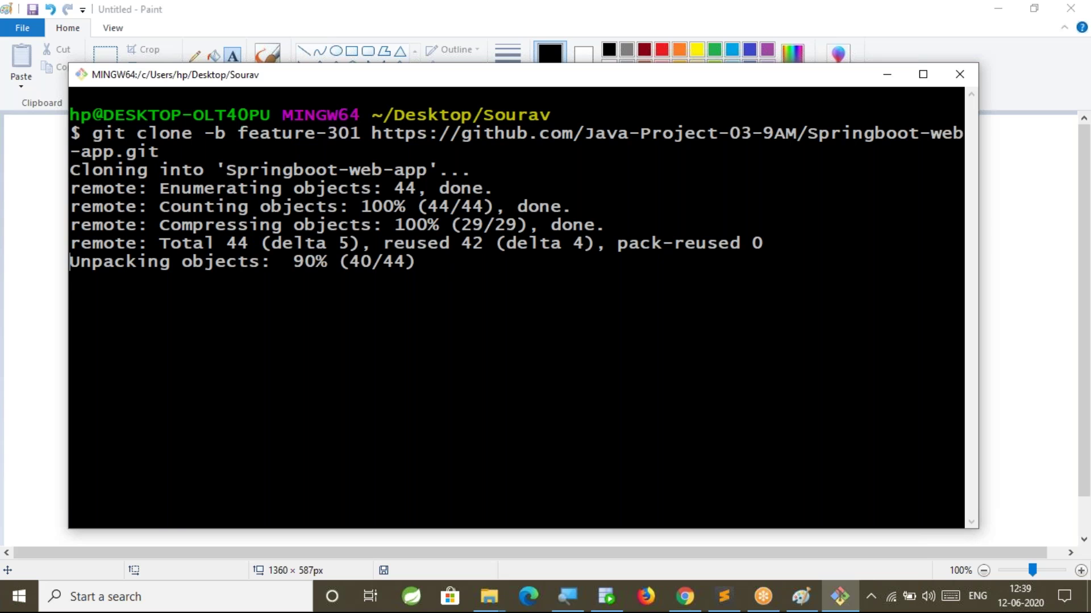
Enter the Springboot-web-app folder, confirm git branch shows feature-301, and minimise the terminal.
type("cd")
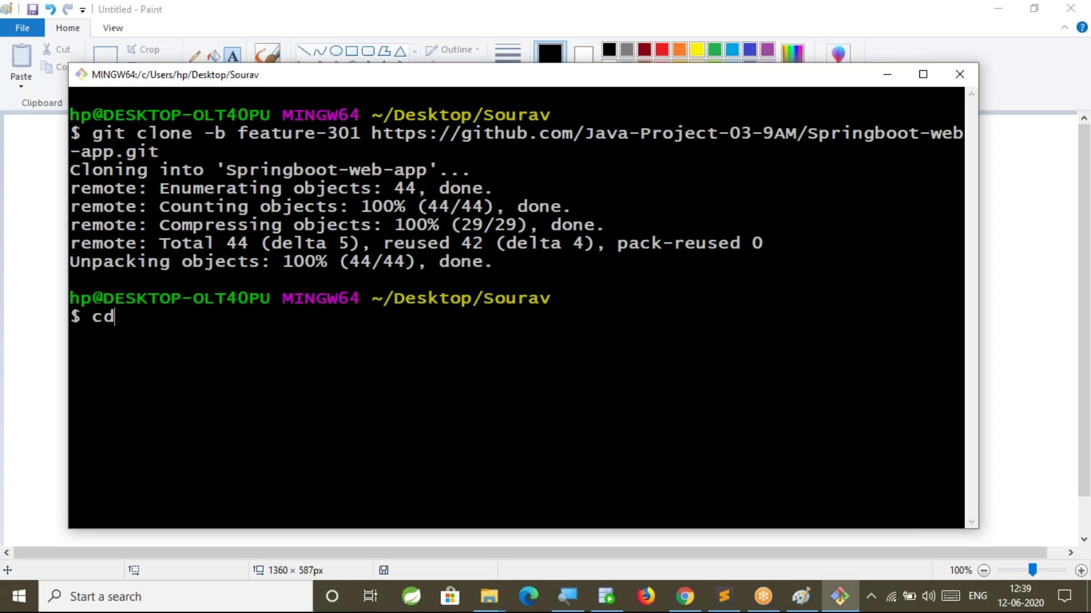
type(" S")
key("Tab")
key("Return")
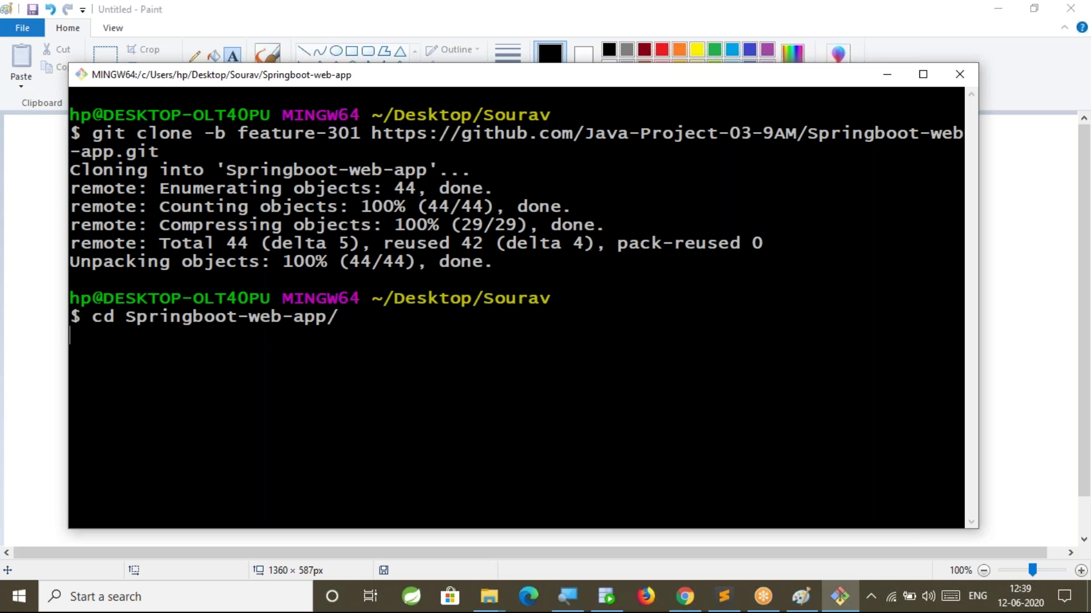
type("git bran")
key("BackSpace")
type("anch")
key("Return")
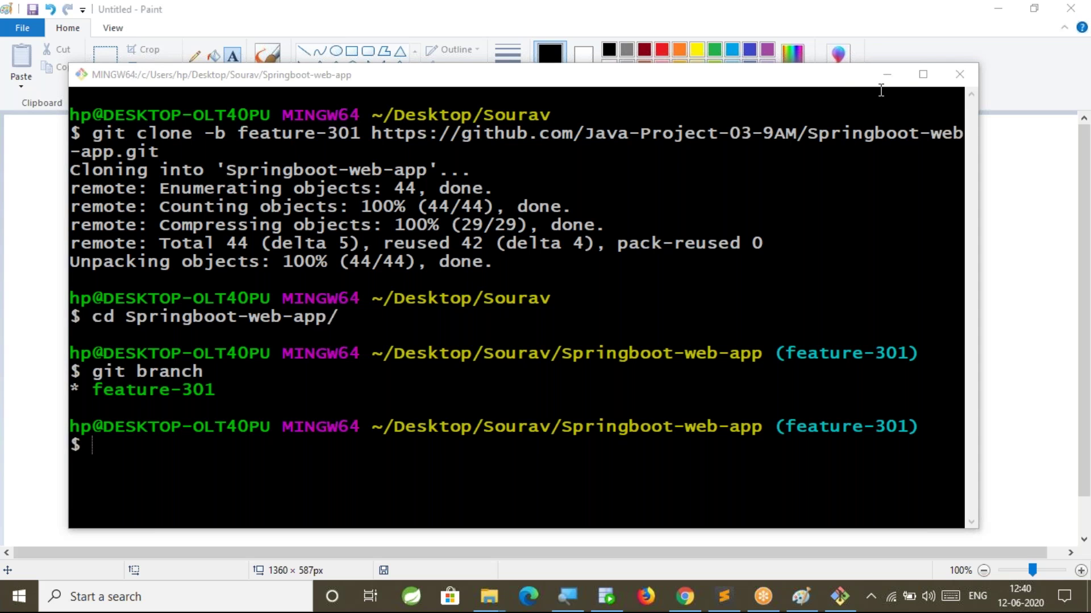
left_click(886, 75)
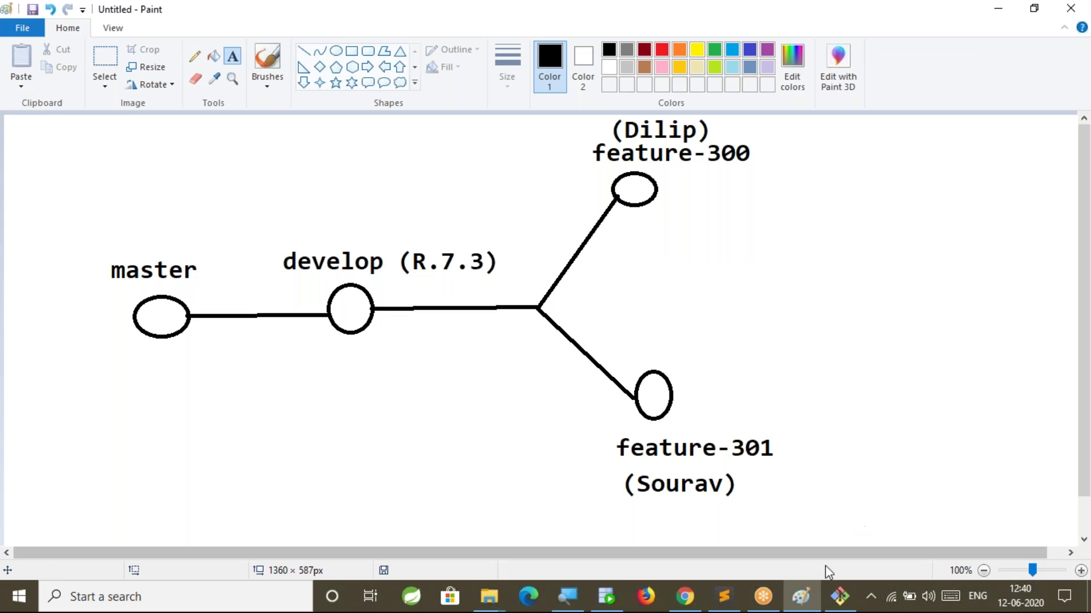
Close Git Bash and draw two indigo oval heads beside the feature-300 and feature-301 nodes.
left_click(831, 596)
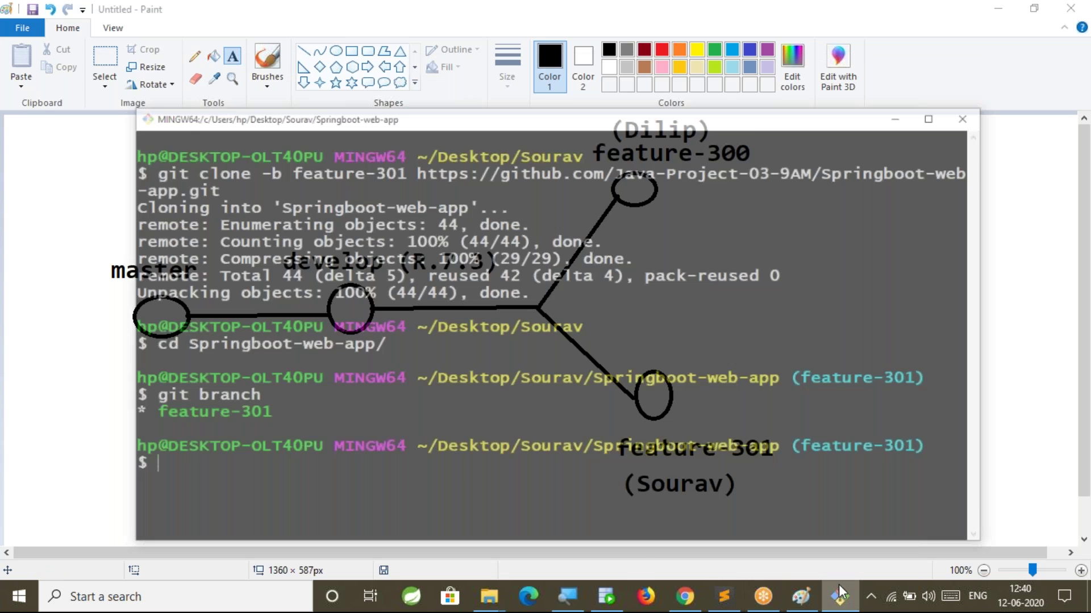
left_click(958, 74)
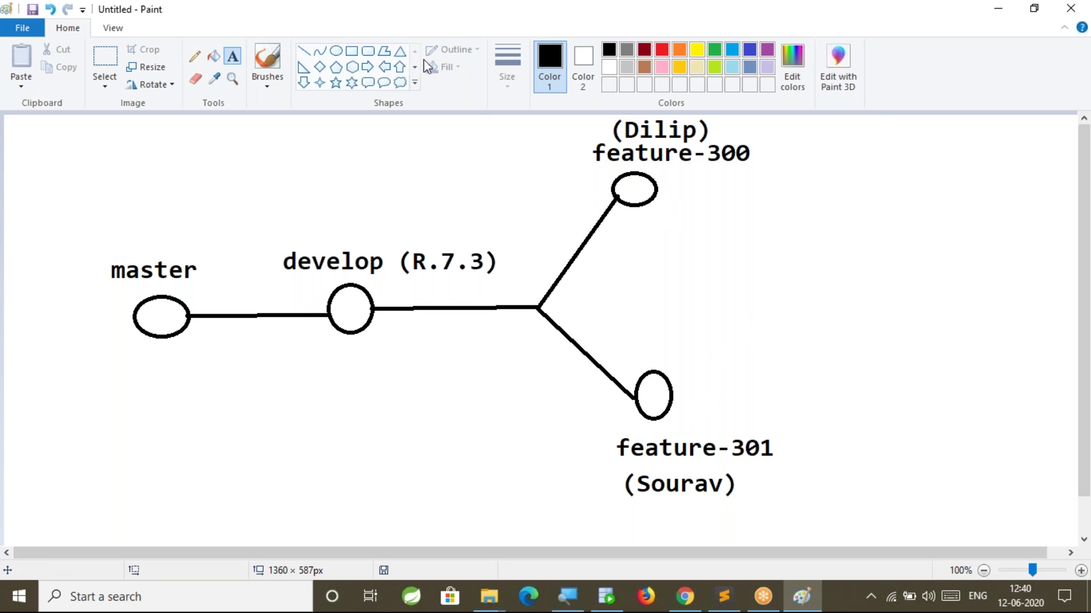
left_click(336, 51)
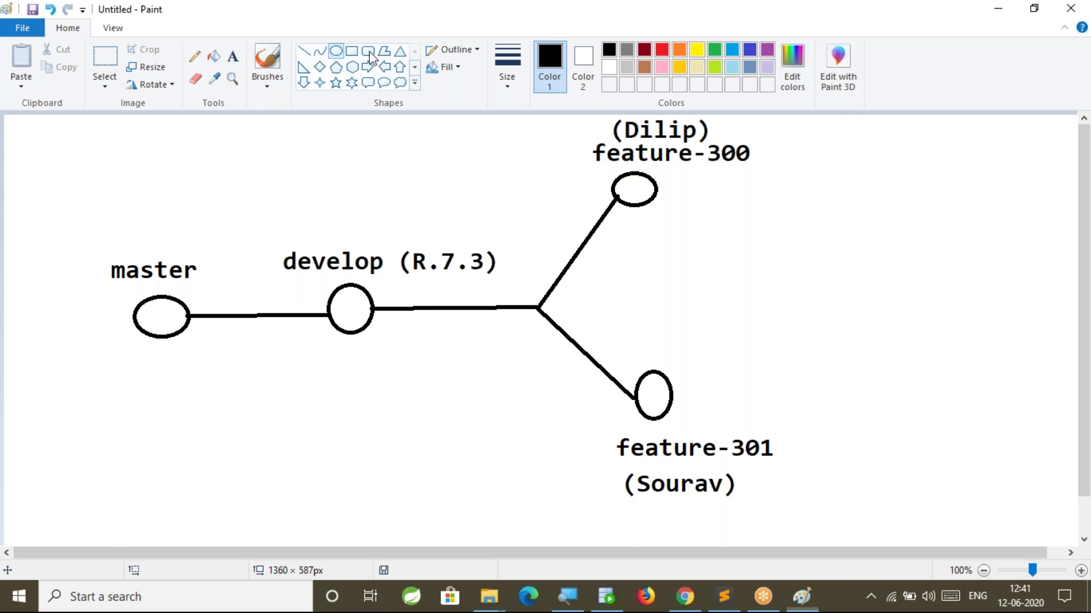
left_click(750, 54)
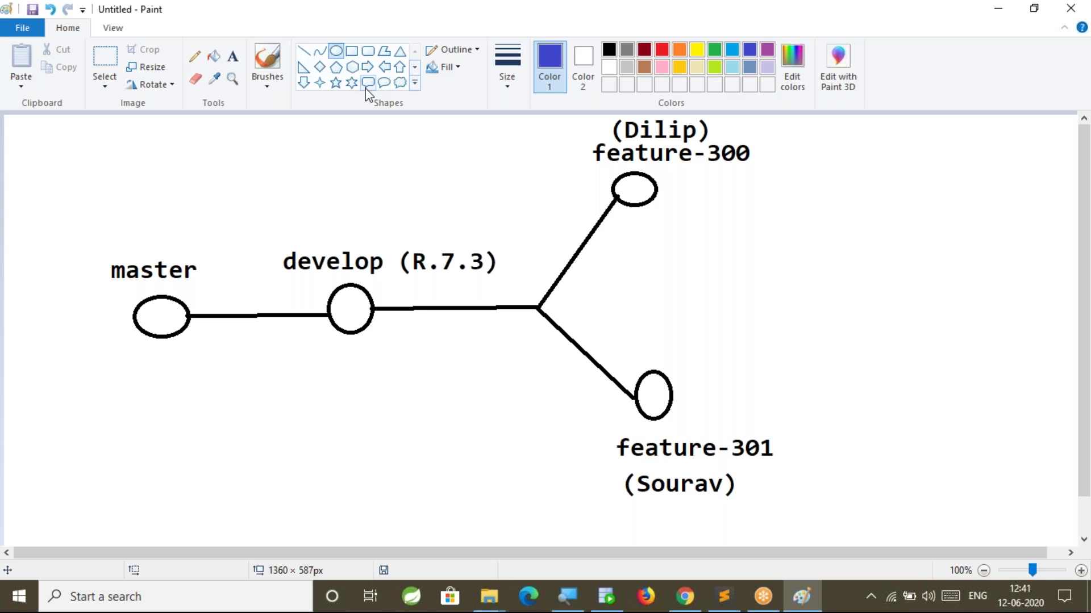
mouse_move(817, 153)
left_mouse_down()
mouse_move(840, 143)
mouse_move(868, 193)
left_mouse_up()
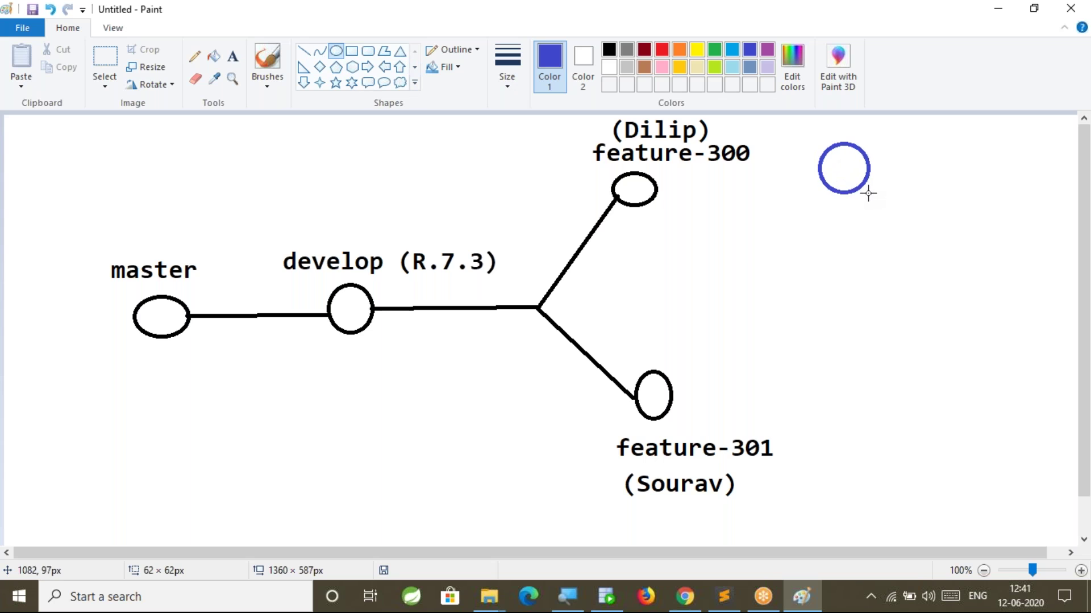
mouse_move(835, 362)
left_mouse_down()
mouse_move(873, 413)
mouse_move(883, 409)
left_mouse_up()
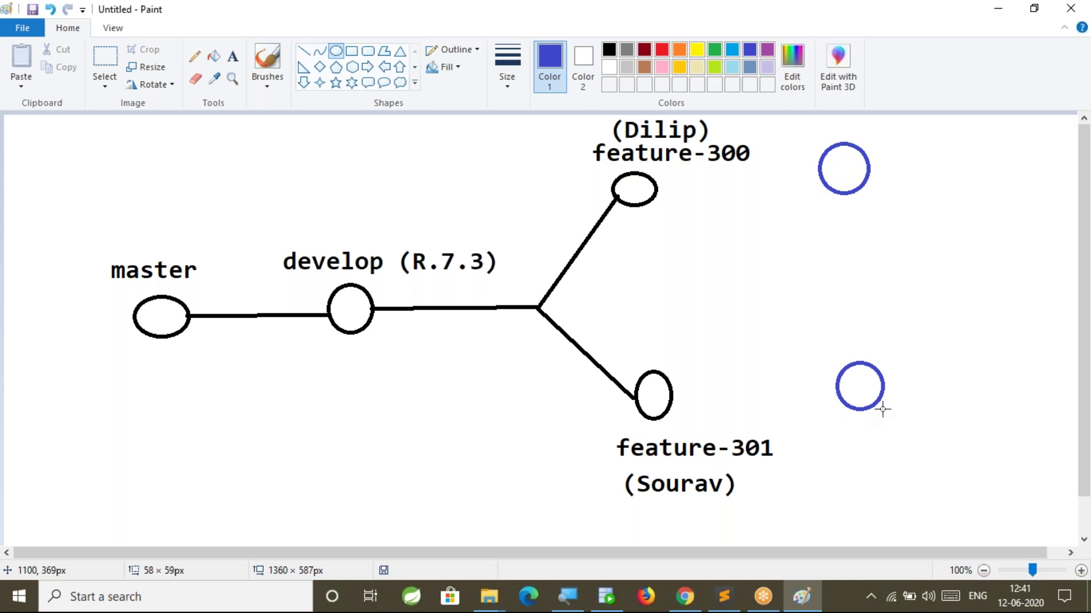
Draw both stick-figure bodies and three lines fanning from each figure to its feature node.
left_click(306, 52)
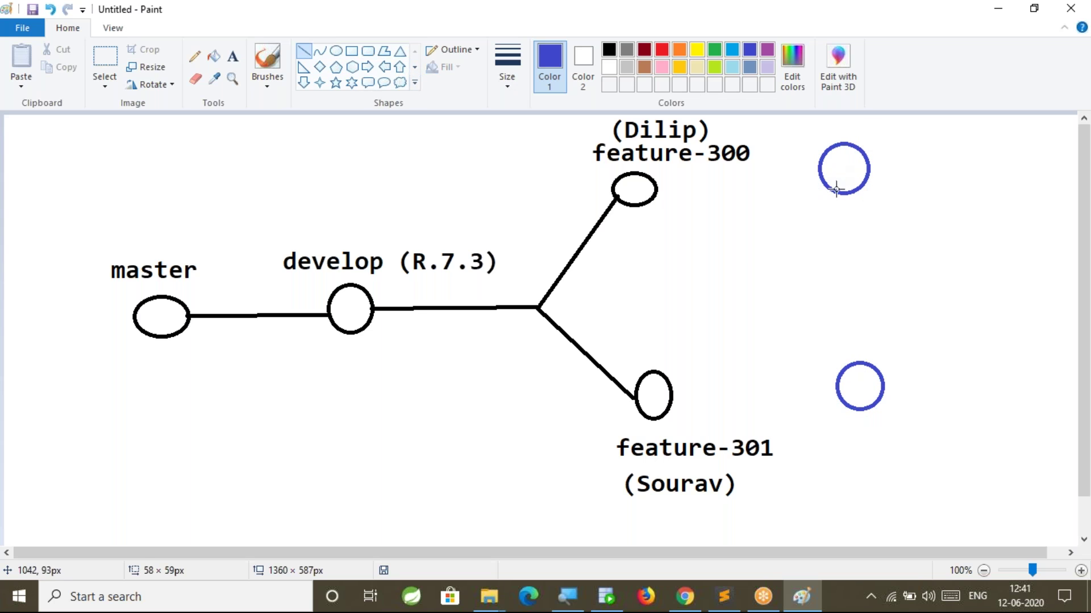
mouse_move(842, 194)
left_mouse_down()
mouse_move(841, 240)
mouse_move(866, 227)
left_mouse_up()
mouse_move(864, 408)
left_mouse_down()
mouse_move(869, 457)
mouse_move(902, 428)
left_mouse_up()
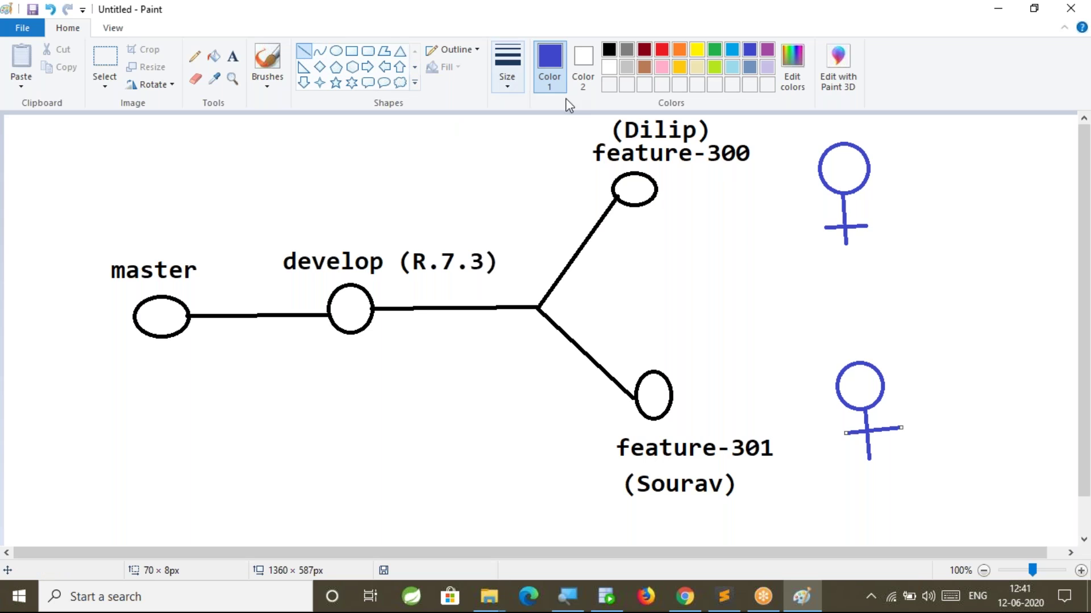
left_click_drag(812, 195, 677, 194)
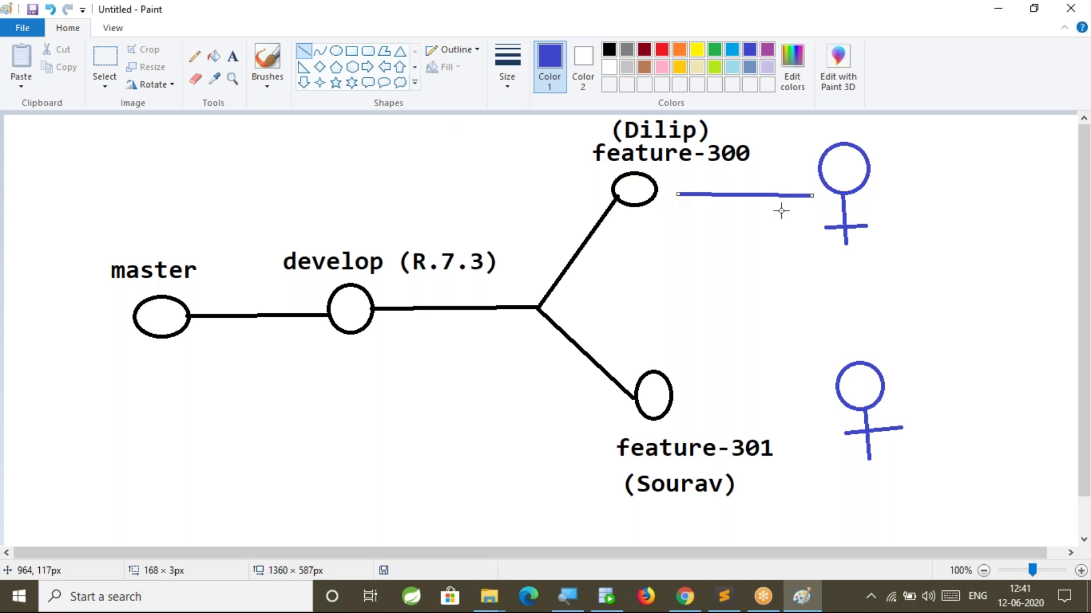
left_click_drag(805, 212, 676, 197)
left_click_drag(802, 227, 677, 200)
left_click_drag(815, 375, 707, 387)
left_click_drag(825, 398, 706, 387)
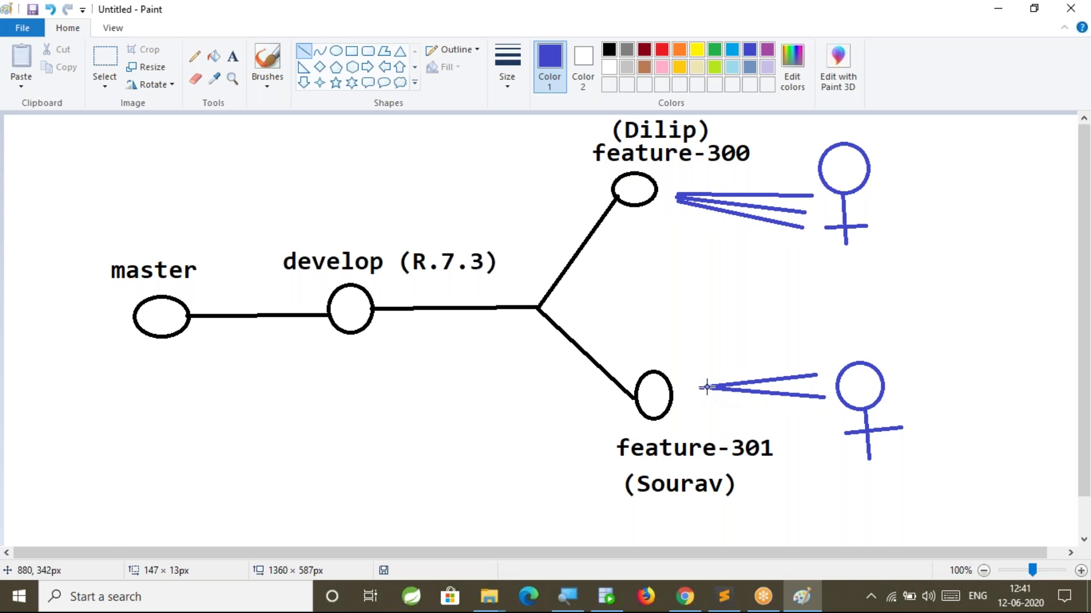
left_click_drag(821, 421, 706, 390)
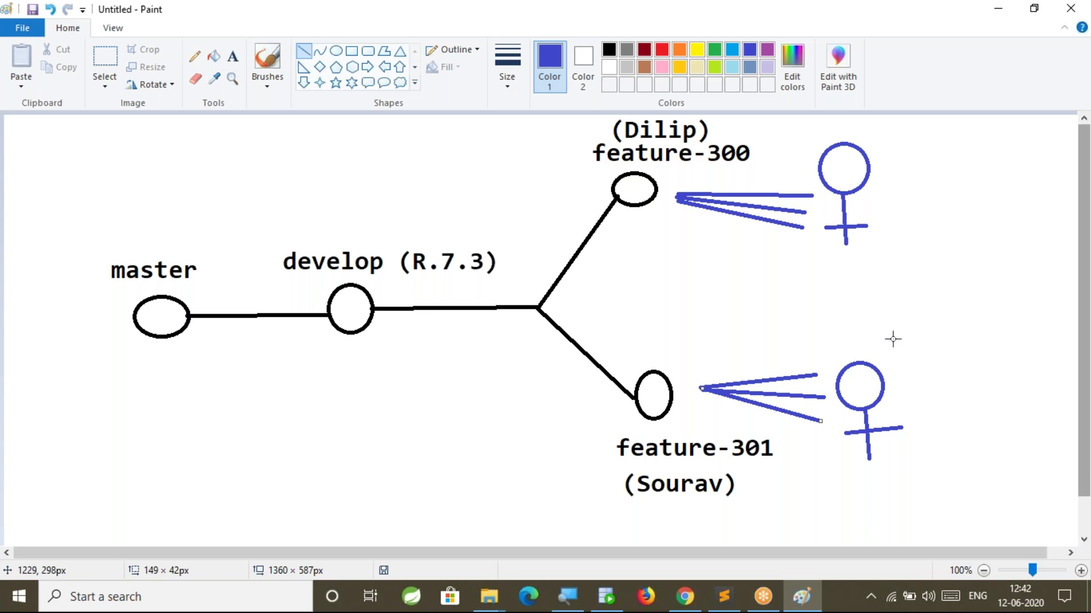
left_click(488, 596)
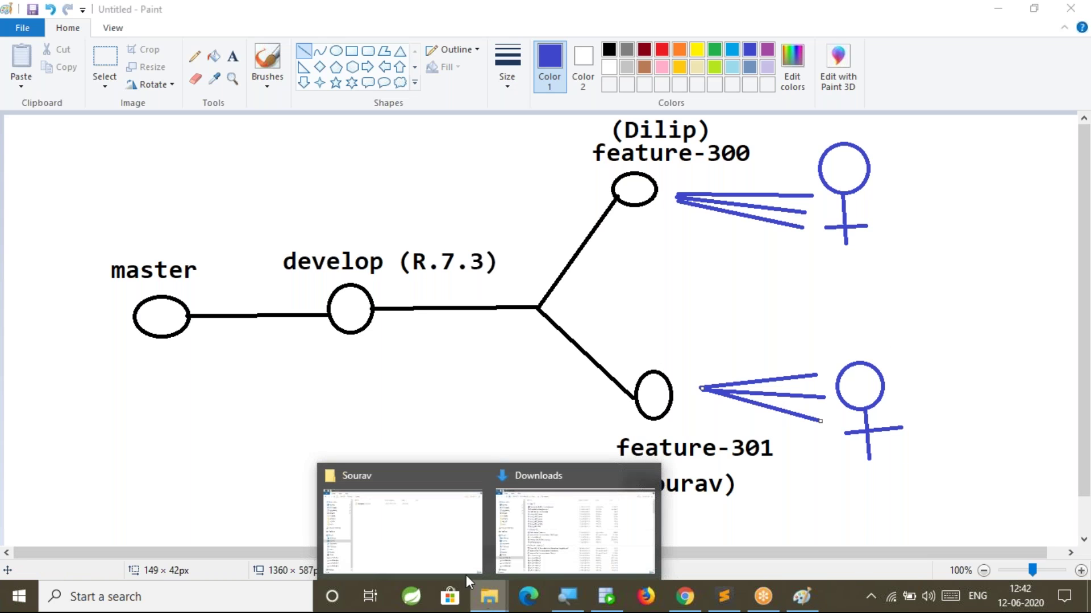
Browse from Desktop through Springboot-web-app > src > main > java > com > nit and open SbWebAppApplication.java.
left_click(444, 533)
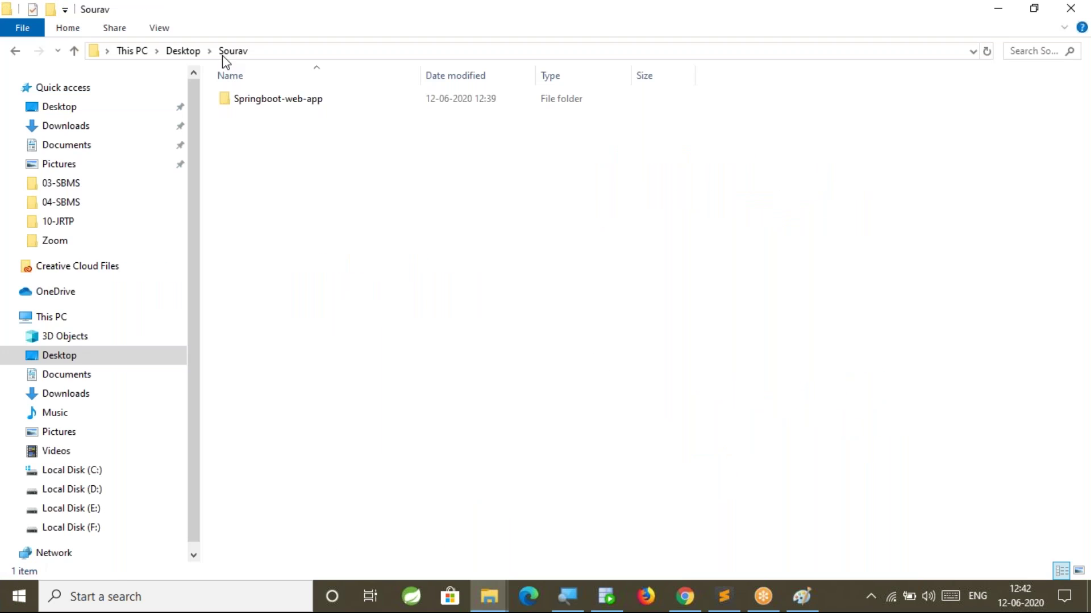
left_click(183, 53)
double_click(250, 236)
double_click(274, 97)
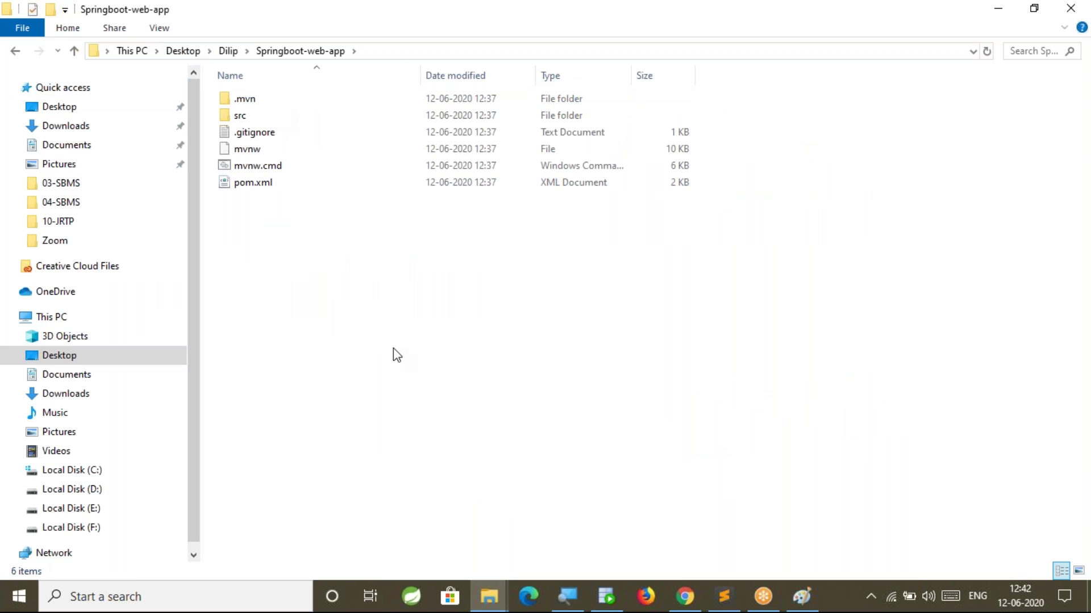
double_click(471, 116)
double_click(490, 100)
double_click(490, 100)
double_click(492, 101)
double_click(490, 100)
left_click(432, 120)
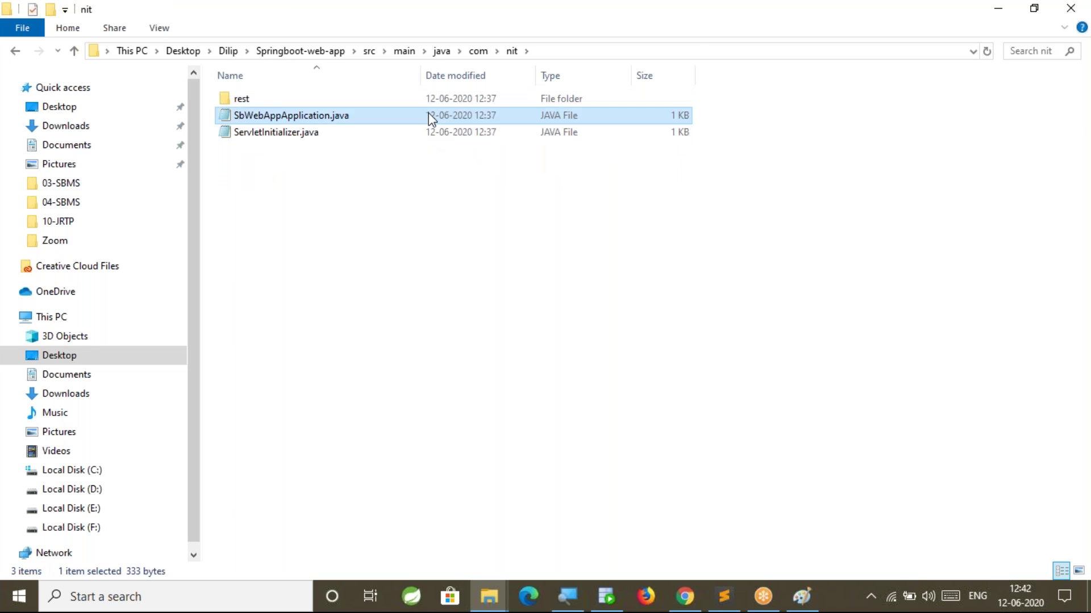
double_click(431, 120)
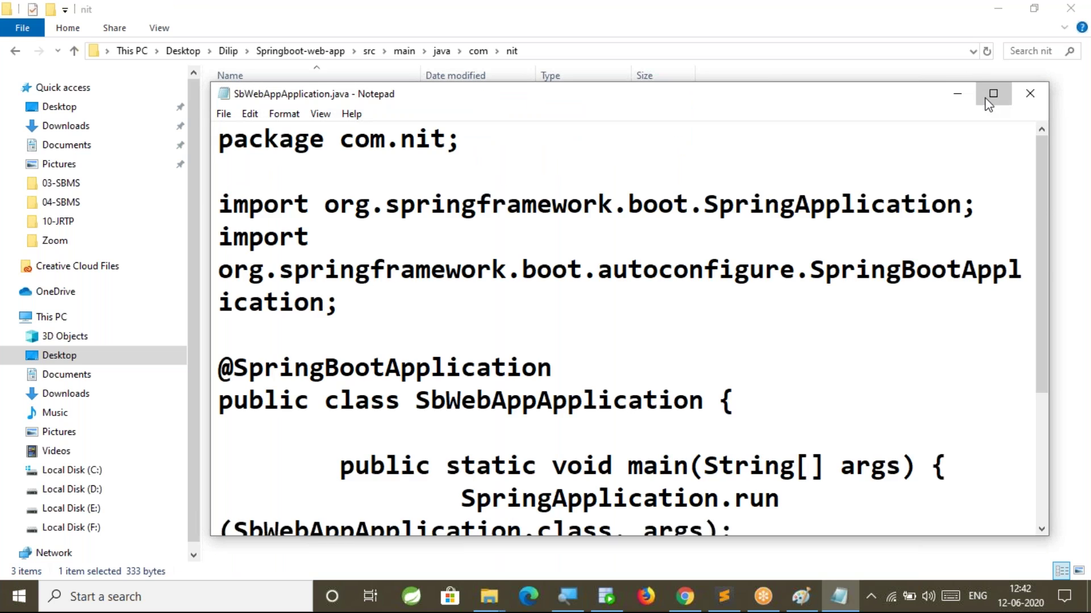
Maximize Notepad, shrink the text, and add an indented blank line below the class declaration.
left_click(989, 93)
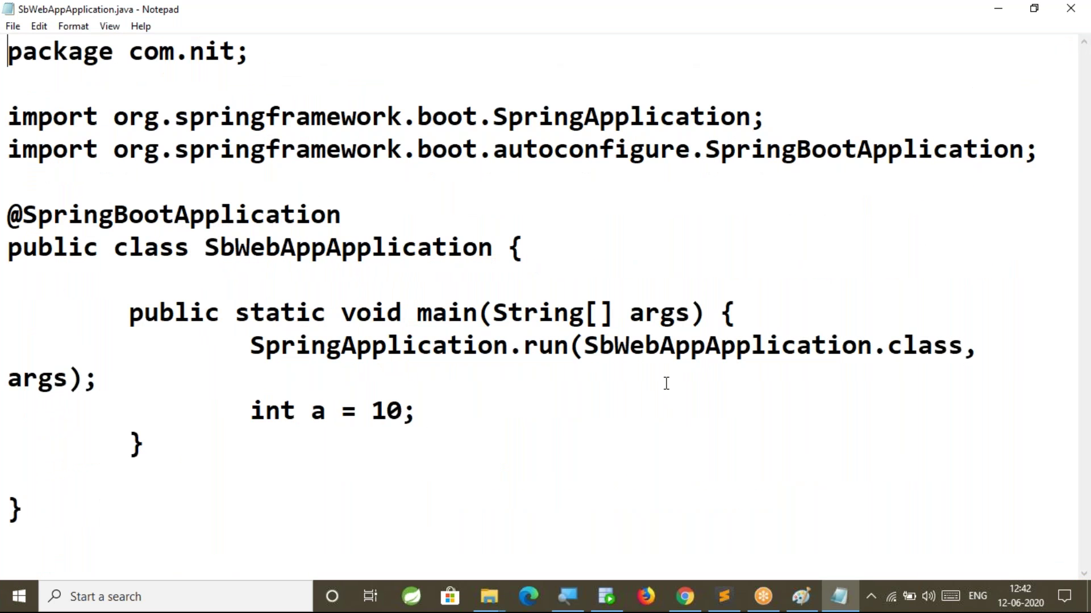
key("ctrl+minus")
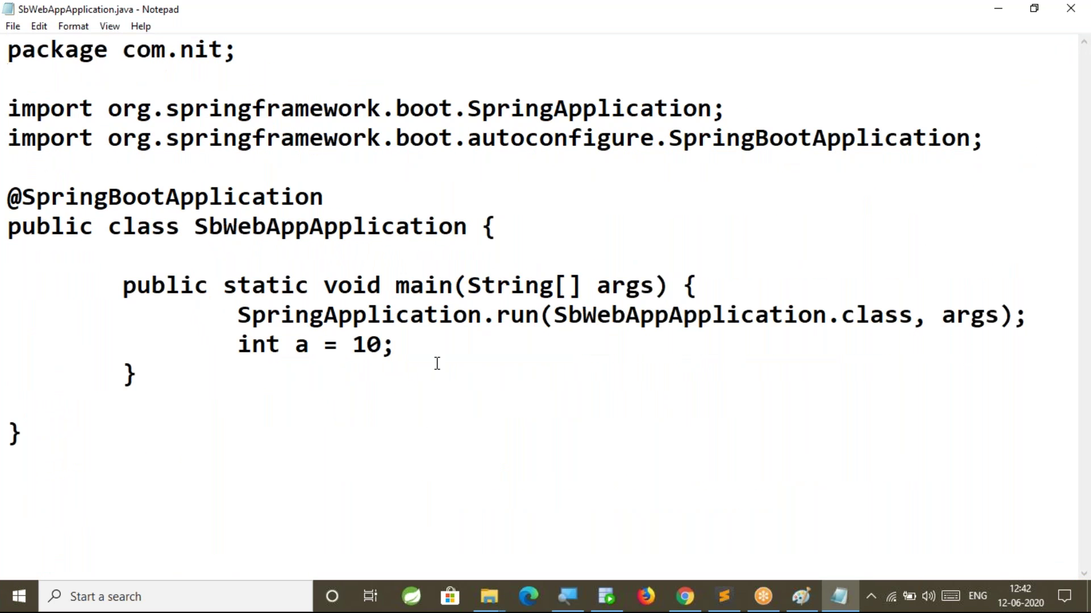
left_click(503, 218)
key("Return")
key("Return")
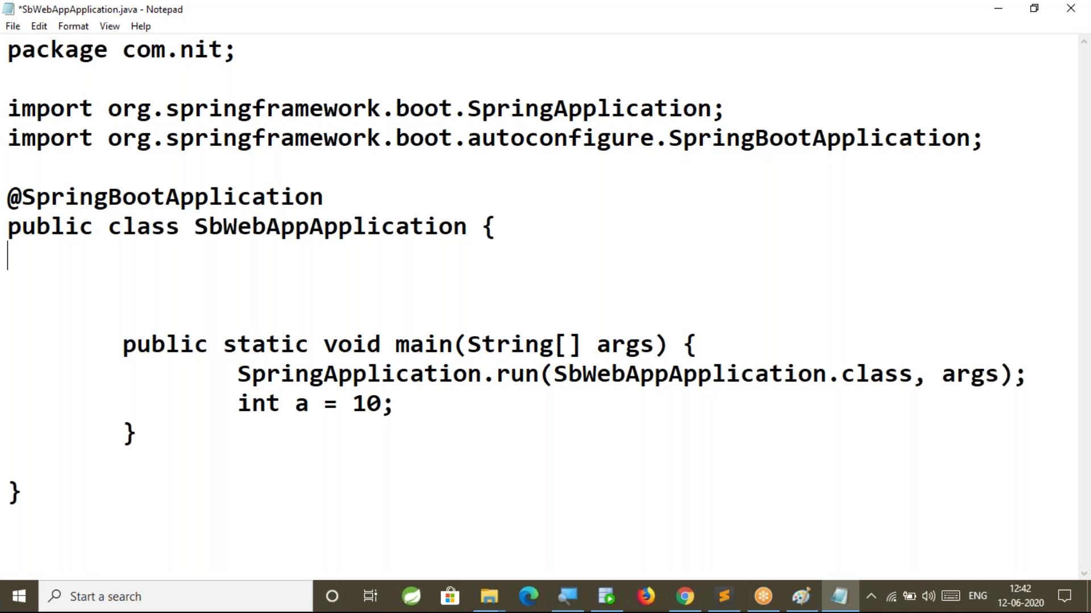
key("Tab")
type("private st")
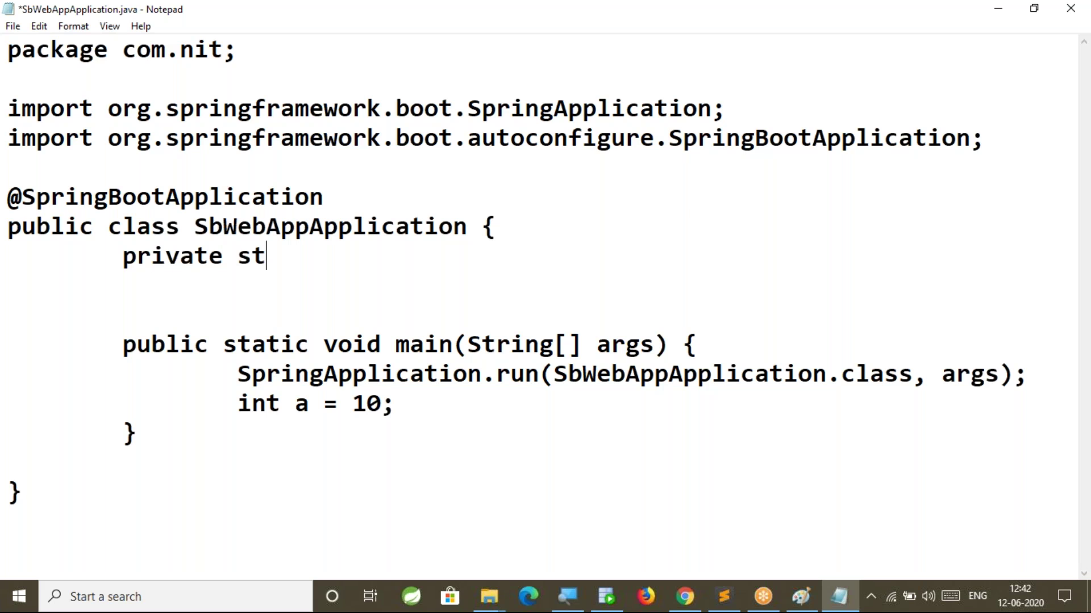
type("atic final String ")
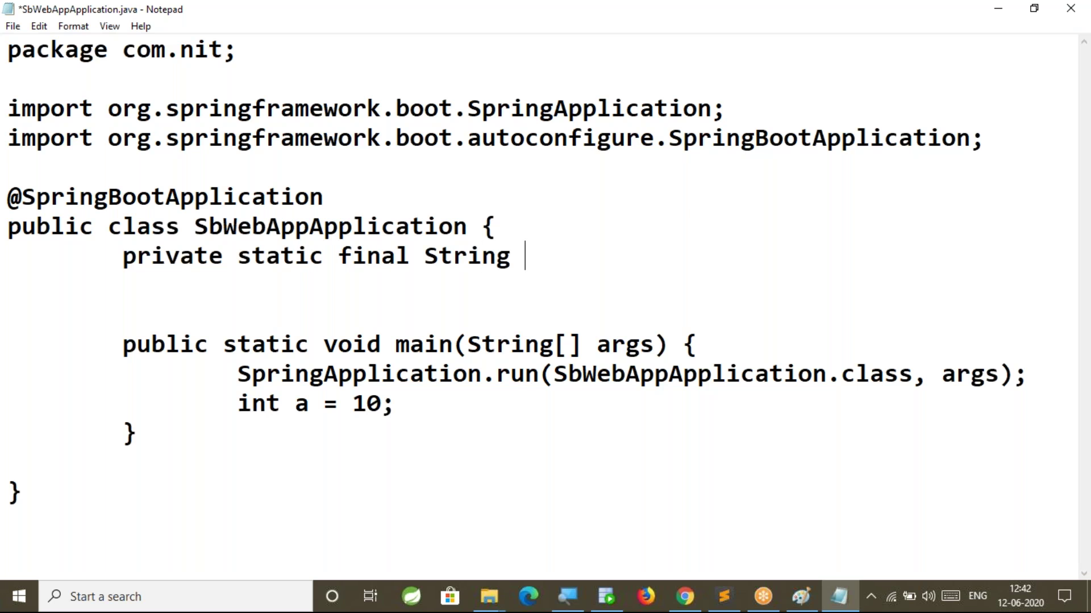
type("REST_URL=\"")
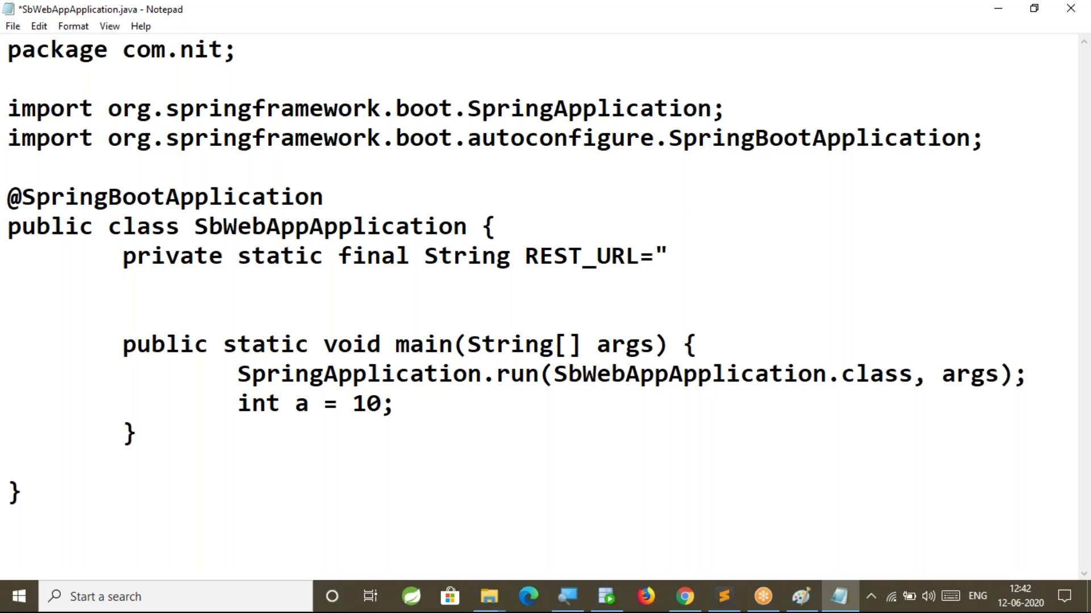
type("\";")
key("Left")
key("Left")
type("https://www.equifax.com/getScores")
Save SbWebAppApplication.java with Ctrl+S and exit Notepad via File > Exit.
key("ctrl+minus")
key("ctrl+minus")
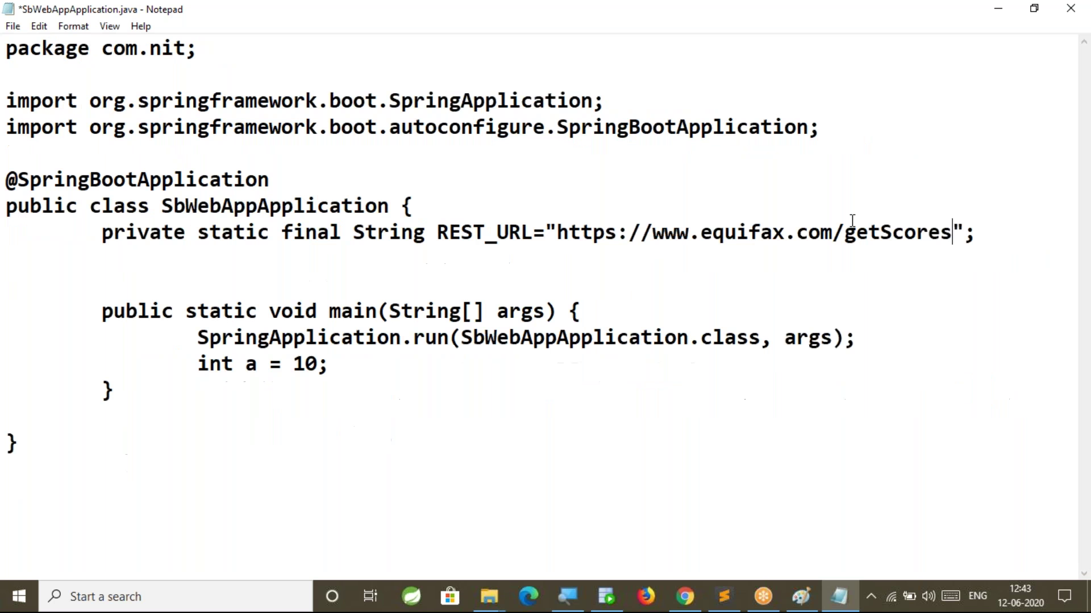
key("ctrl+s")
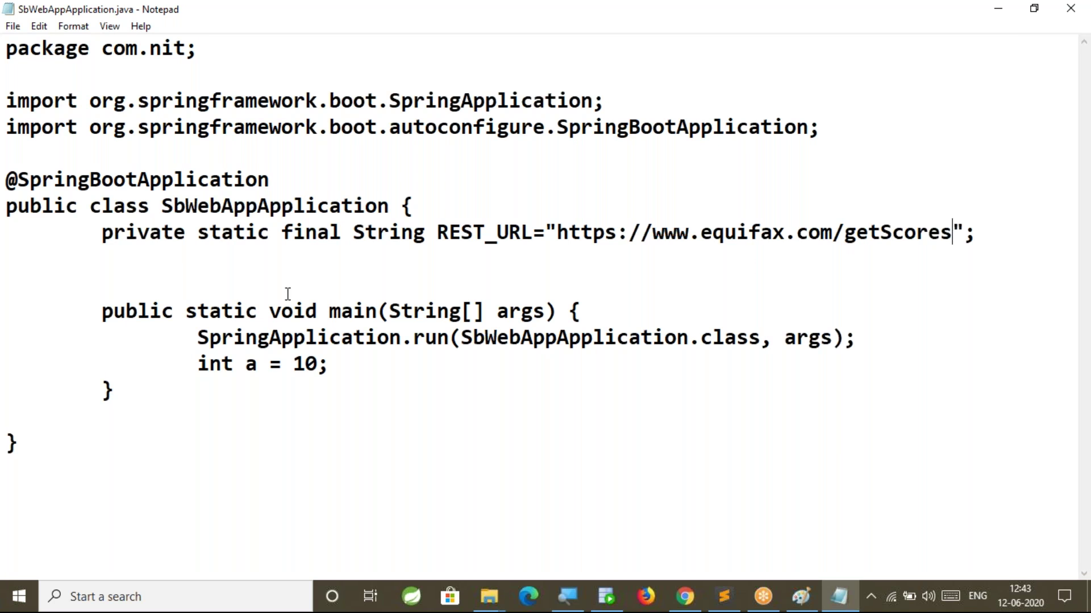
left_click_drag(95, 235, 1008, 229)
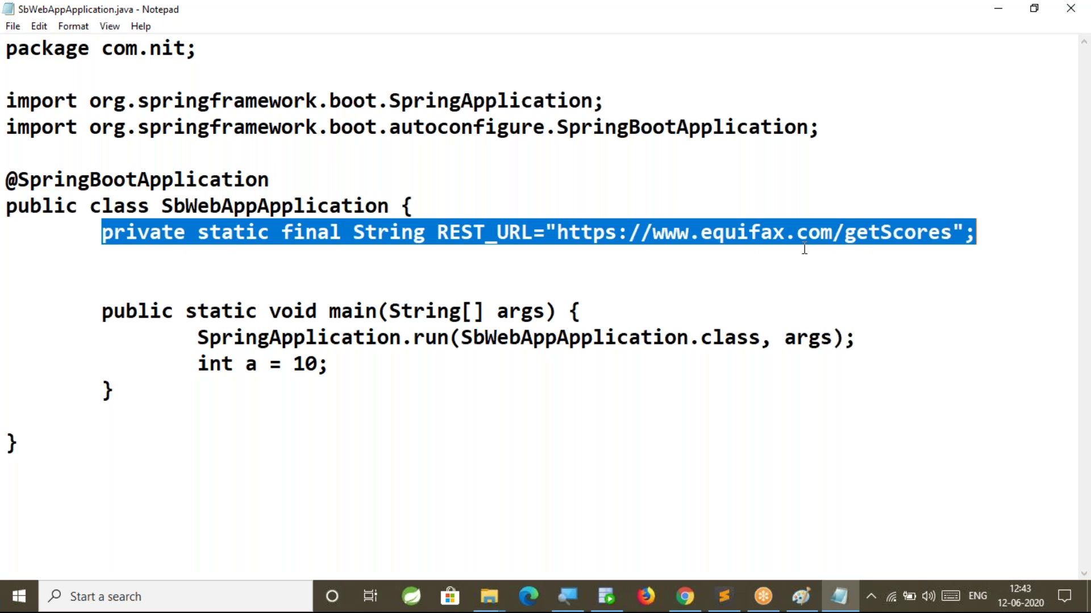
double_click(285, 200)
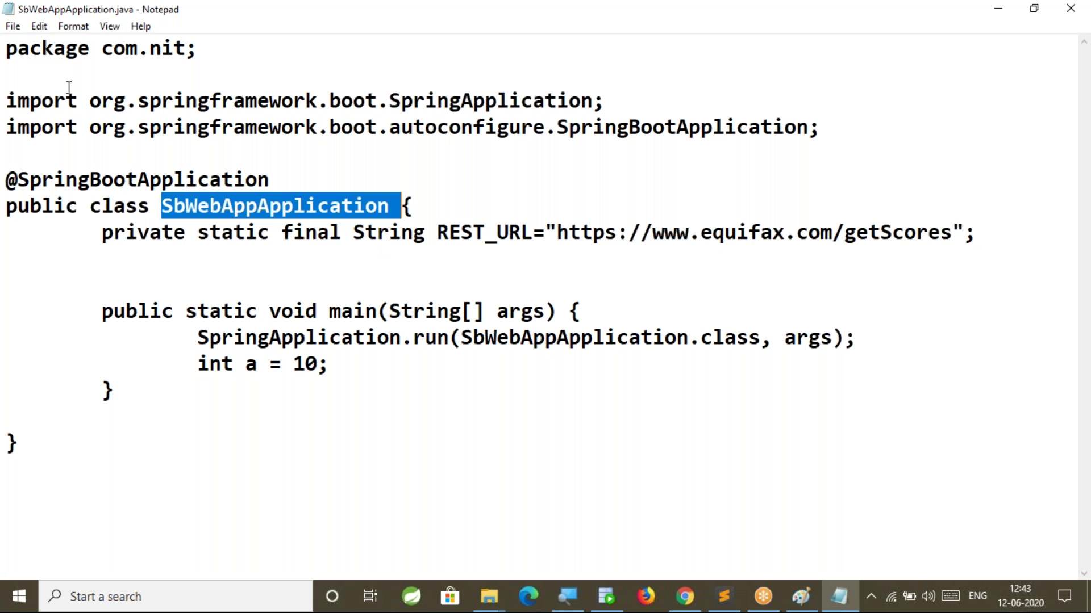
left_click(12, 26)
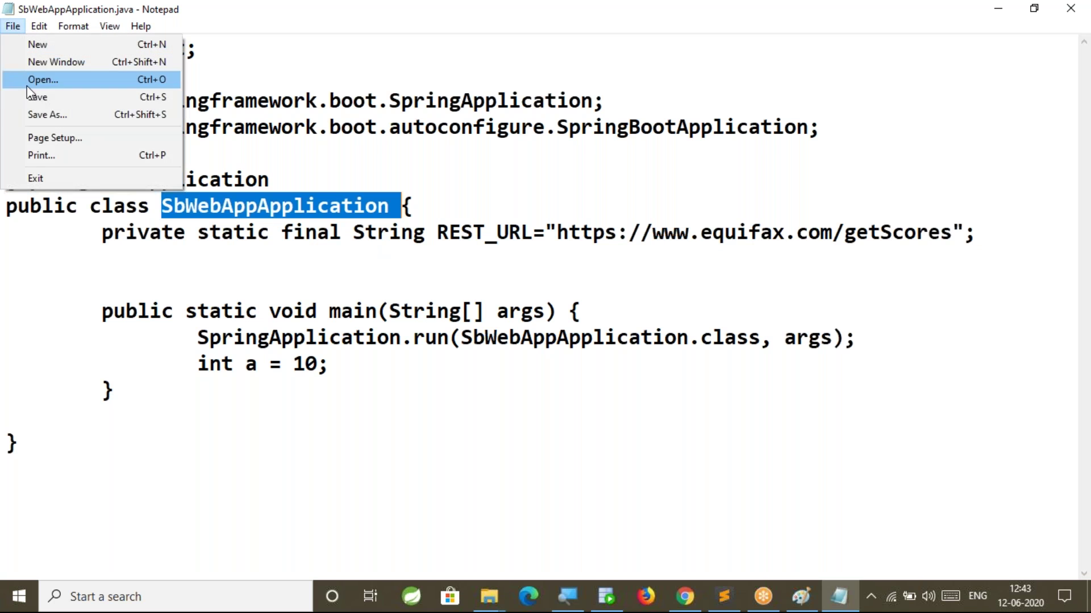
left_click(36, 178)
right_click(285, 128)
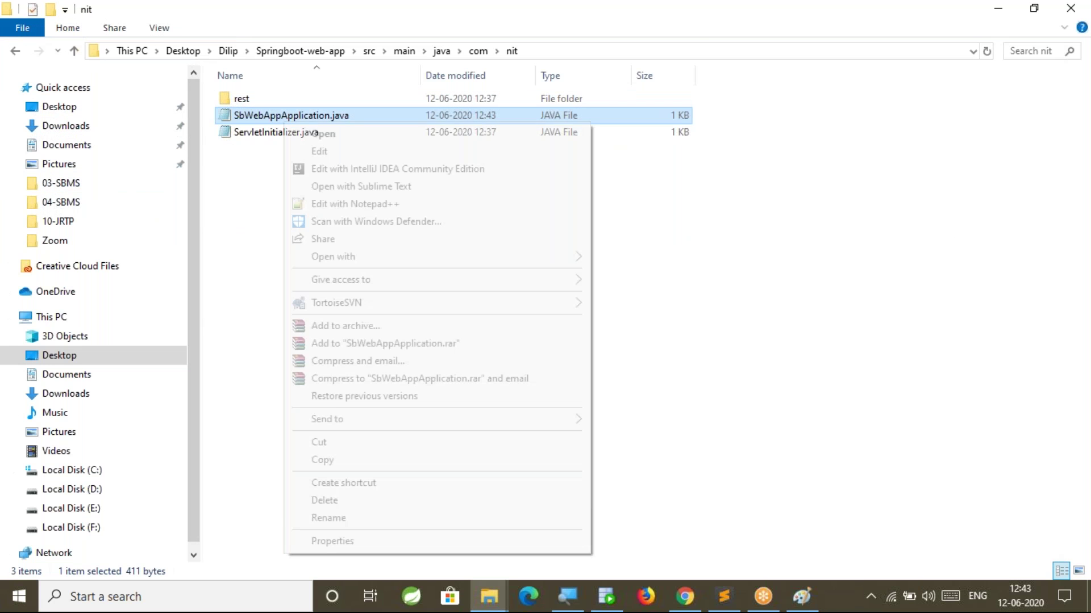
left_click(321, 206)
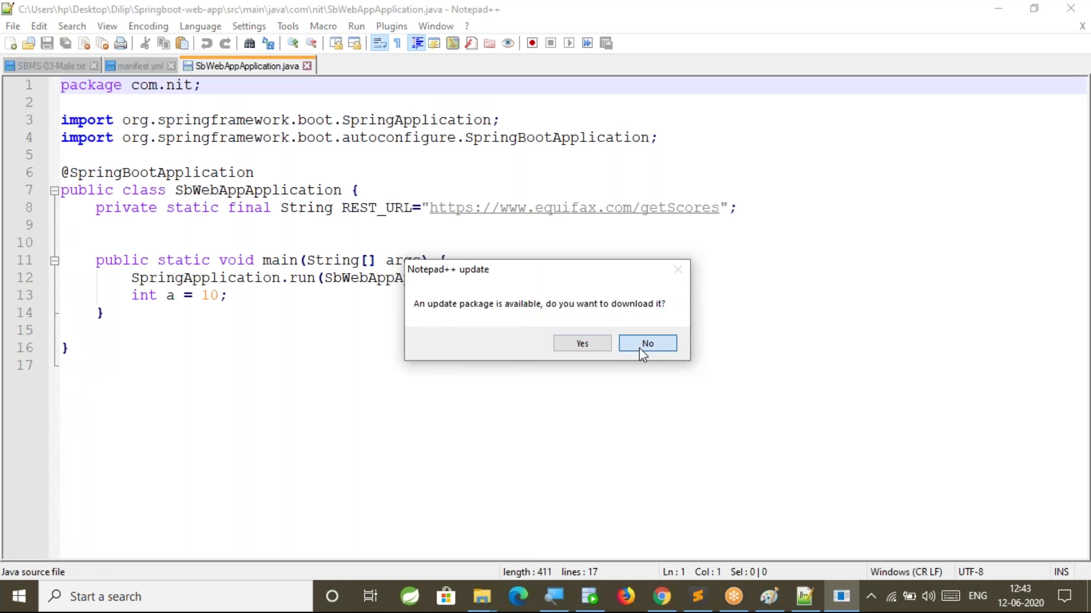
left_click(644, 343)
scroll(448, 433, "up", 1)
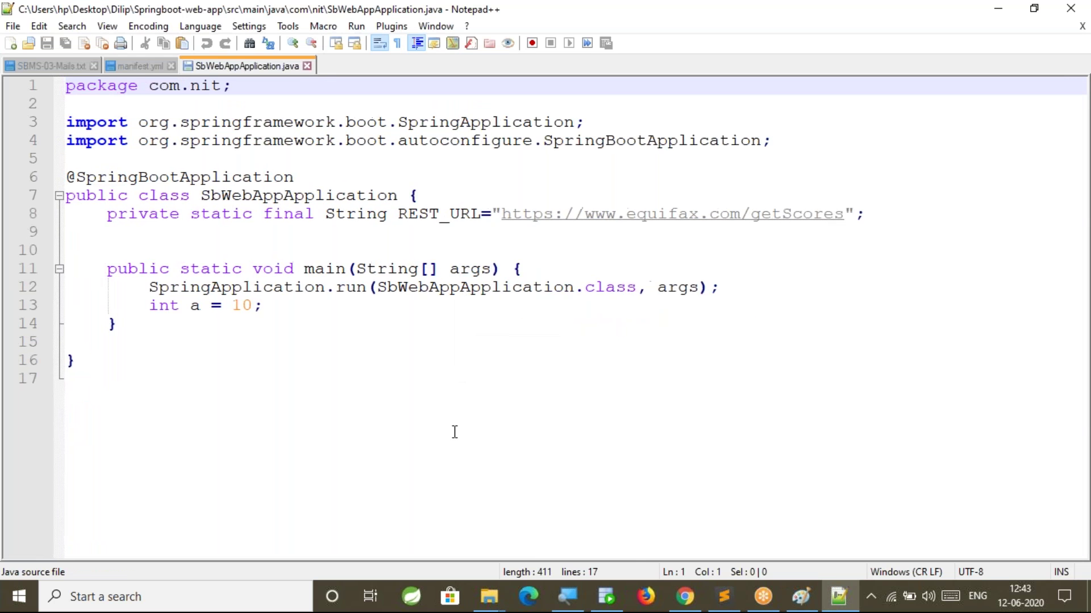
scroll(452, 434, "up", 2)
scroll(458, 433, "up", 2)
scroll(458, 434, "up", 1)
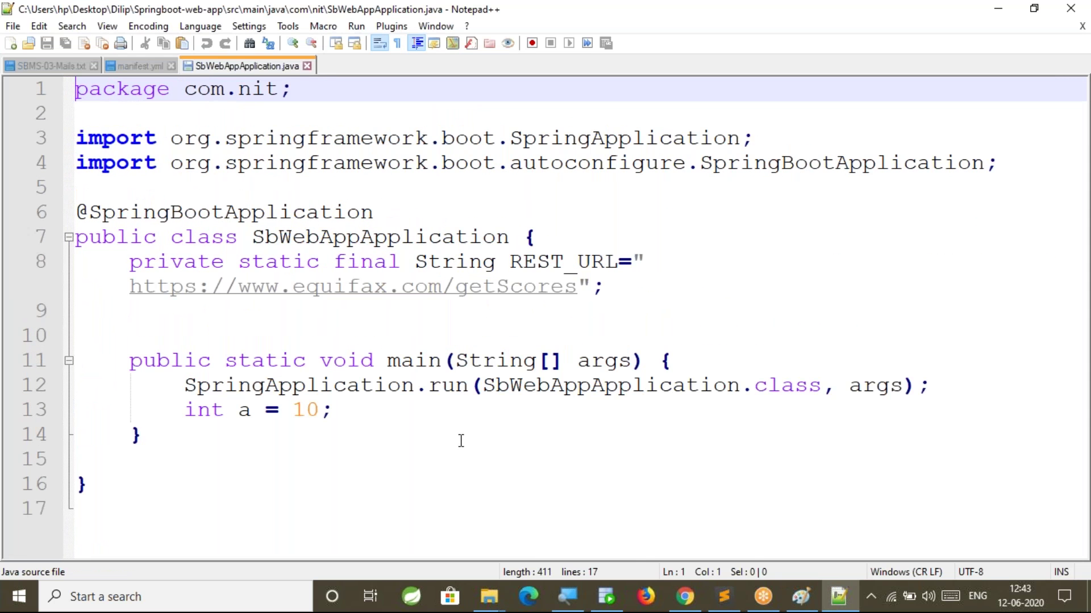
scroll(459, 437, "down", 1)
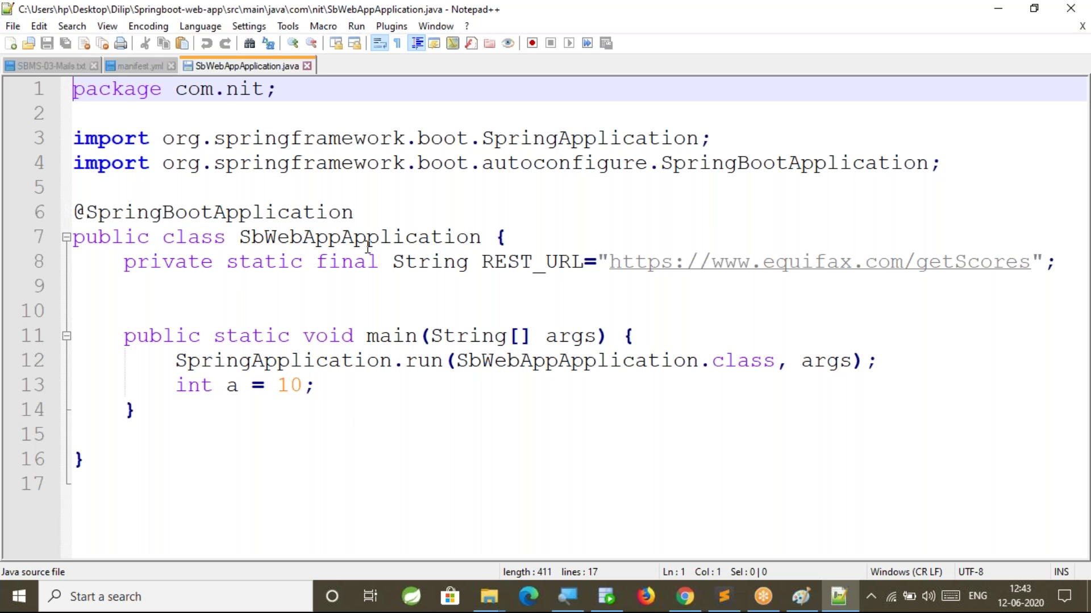
left_click(12, 27)
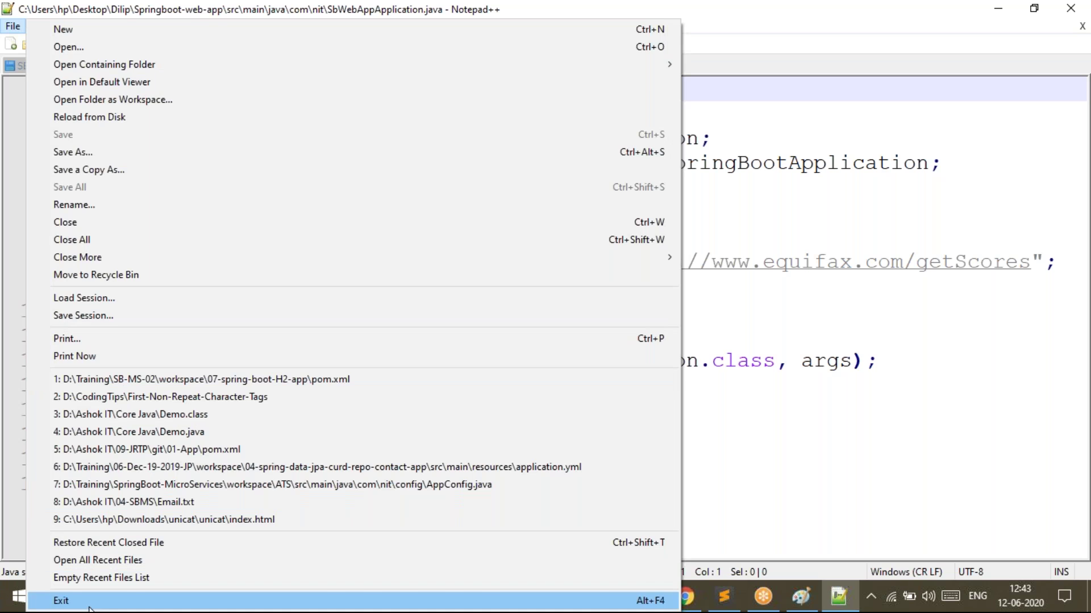
left_click(89, 602)
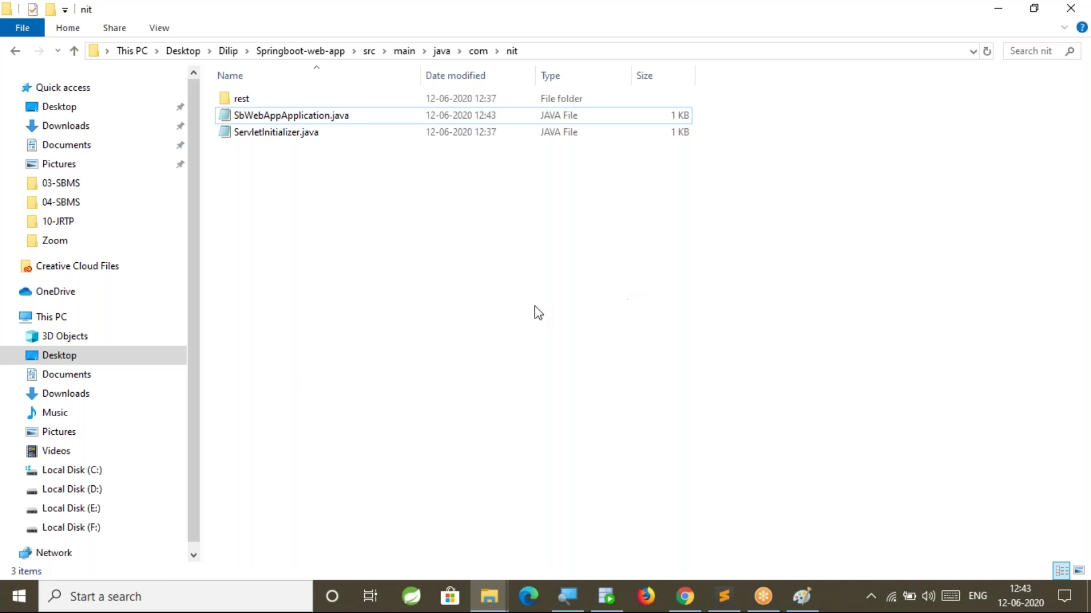
right_click(415, 263)
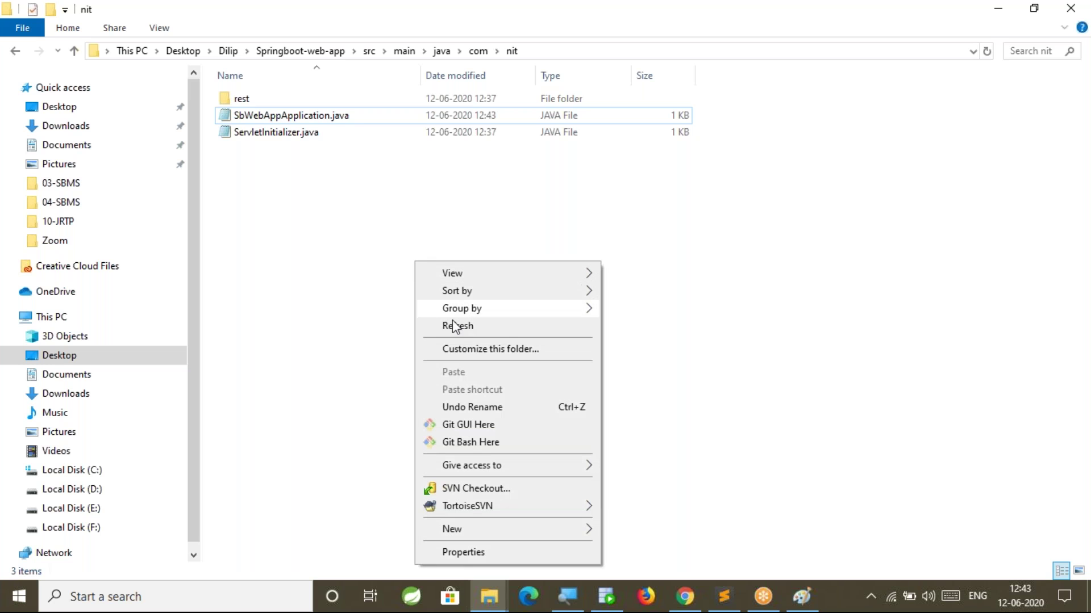
left_click(457, 326)
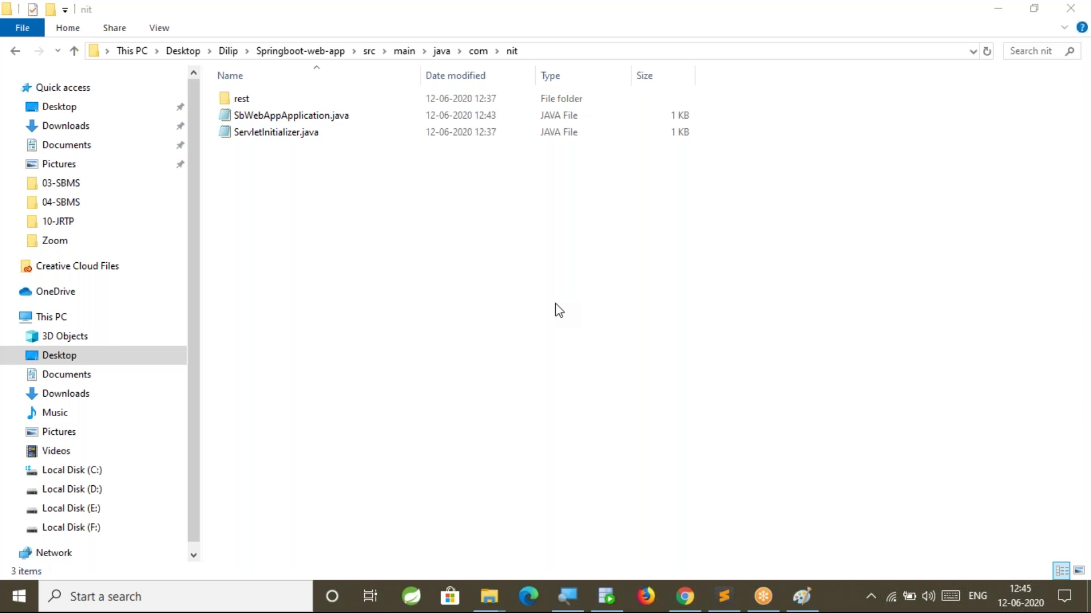
Refresh the File Explorer folder listing from the context menu.
right_click(434, 215)
left_click(456, 278)
right_click(451, 249)
left_click(500, 313)
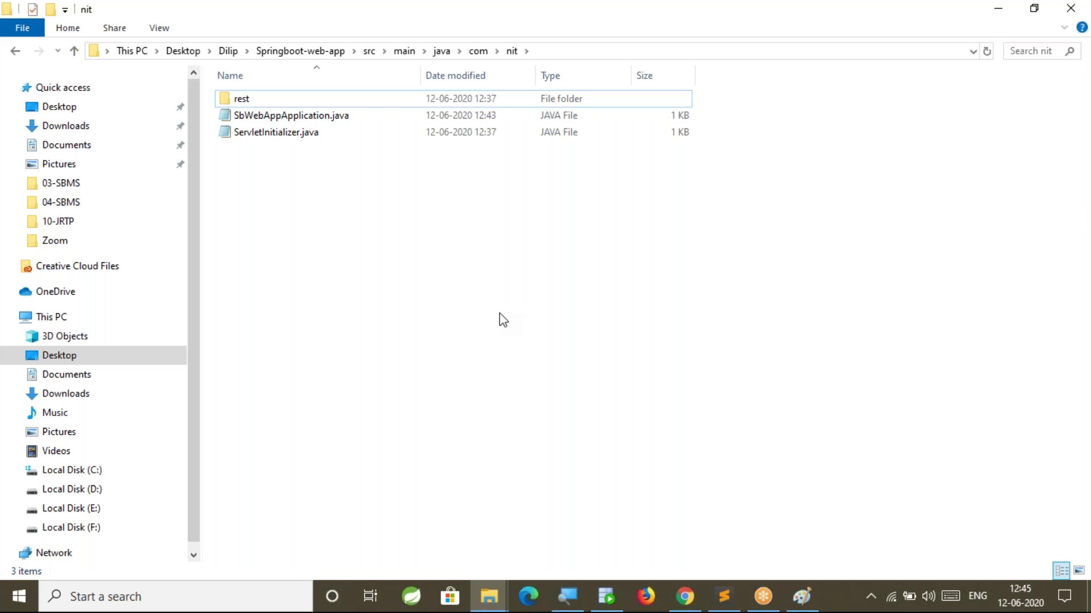
right_click(461, 260)
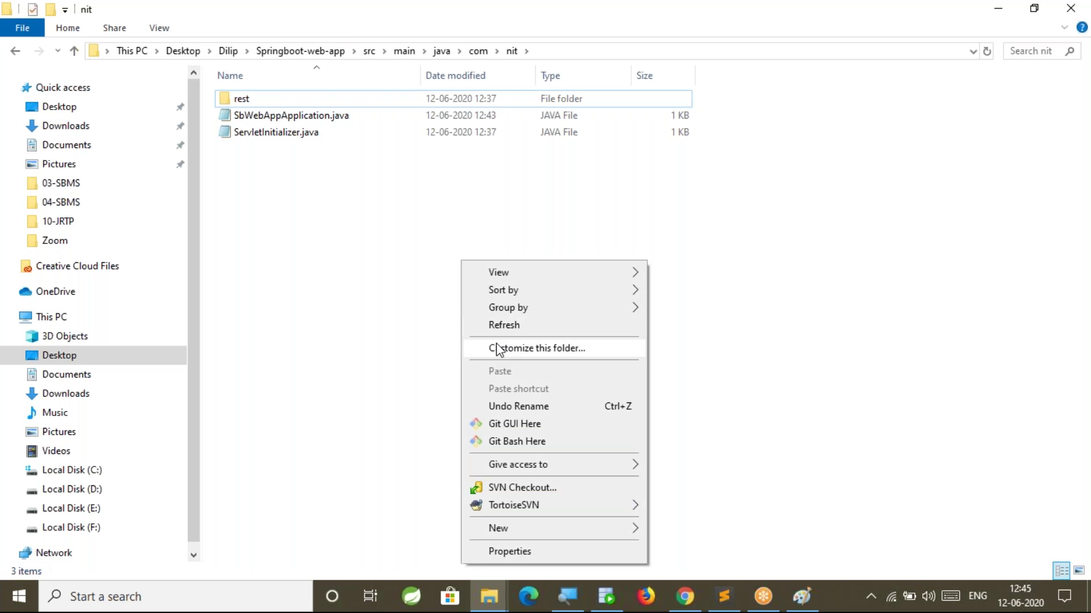
Go to Dilip, open Springboot-web-app, and launch Git Bash Here in the project root.
left_click(233, 52)
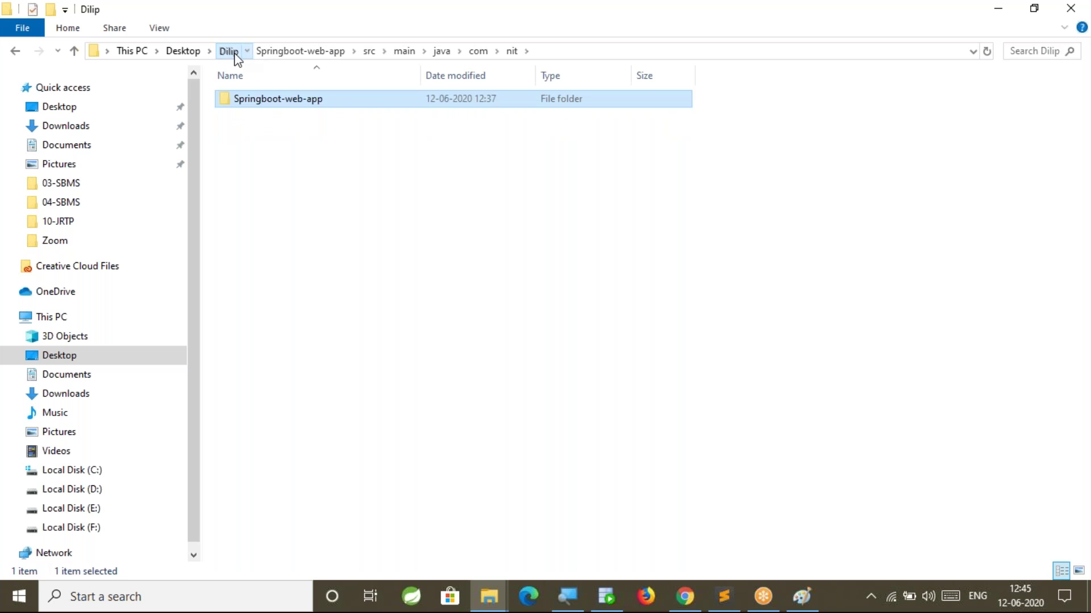
double_click(300, 103)
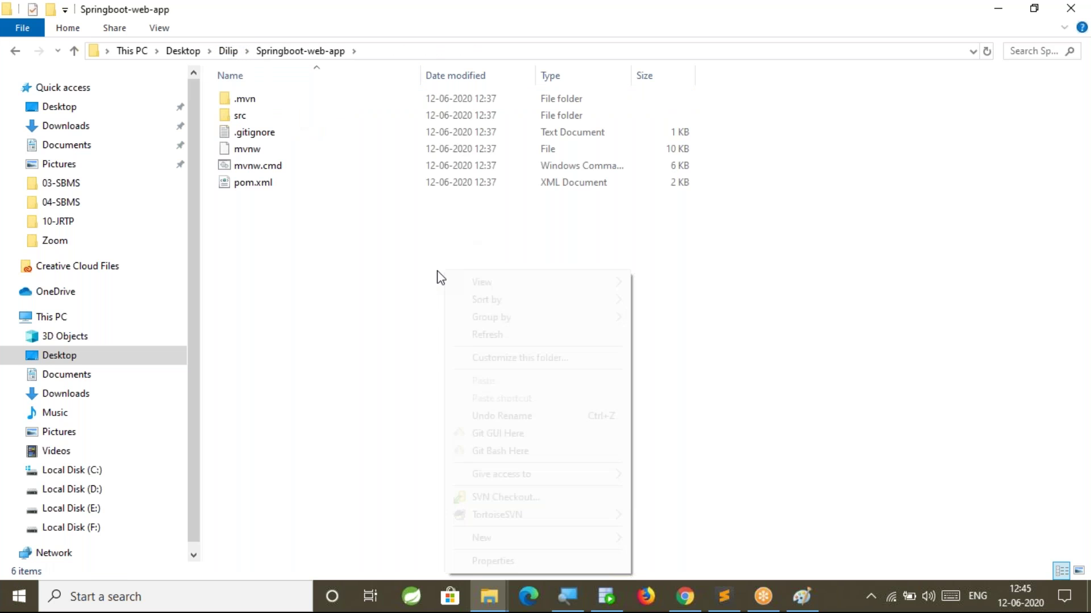
right_click(444, 270)
left_click(488, 451)
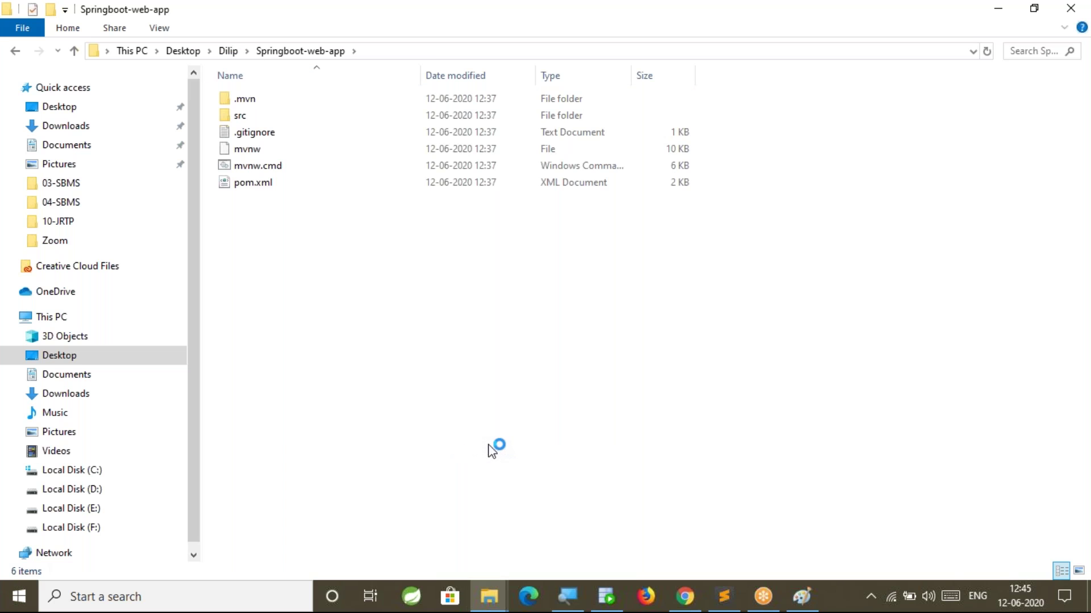
Run git status, then stage all changes with git add --a.
type("git status")
key("Return")
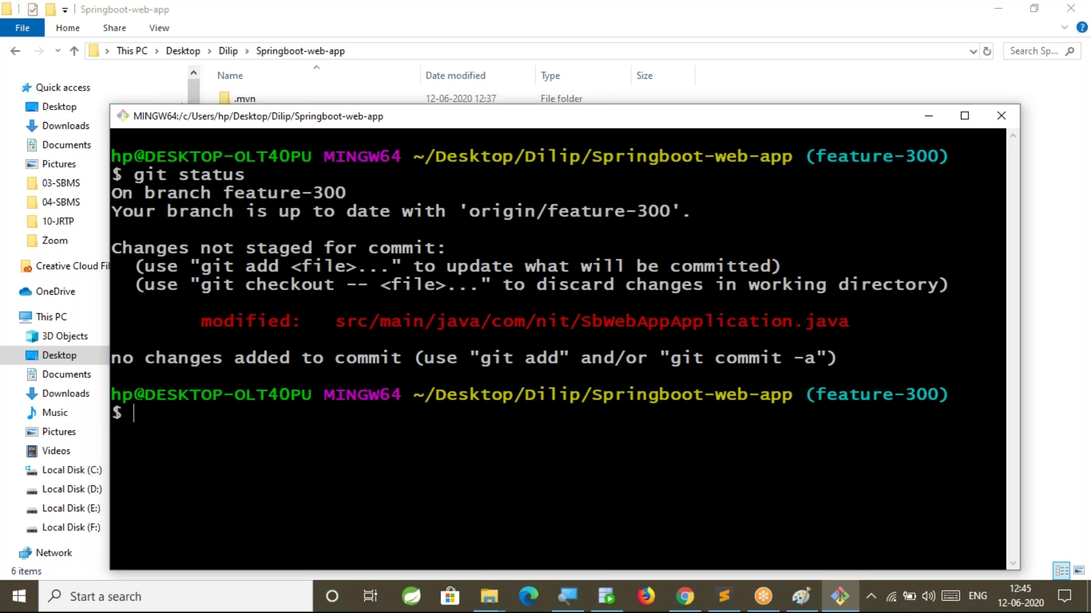
type("git add --a")
key("Return")
Commit with message 'HIS-300:Related changes' and git push to feature-300.
type("git commit -m 'HIS300:")
key("Left")
key("Left")
key("Left")
key("Left")
type("-")
key("Right")
key("Right")
key("Right")
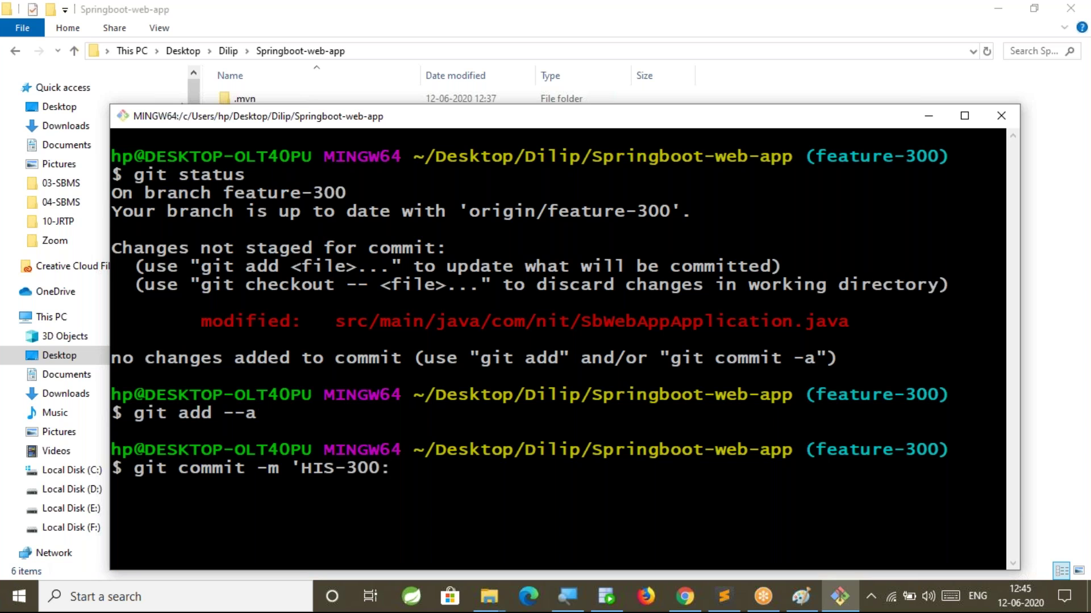
type("Related changes'")
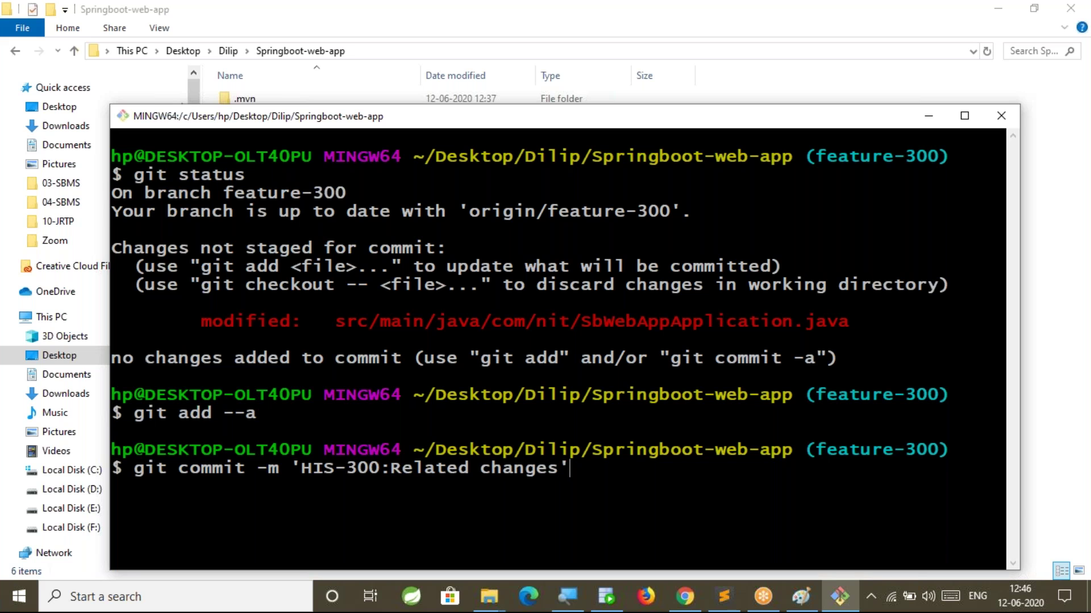
type("git push")
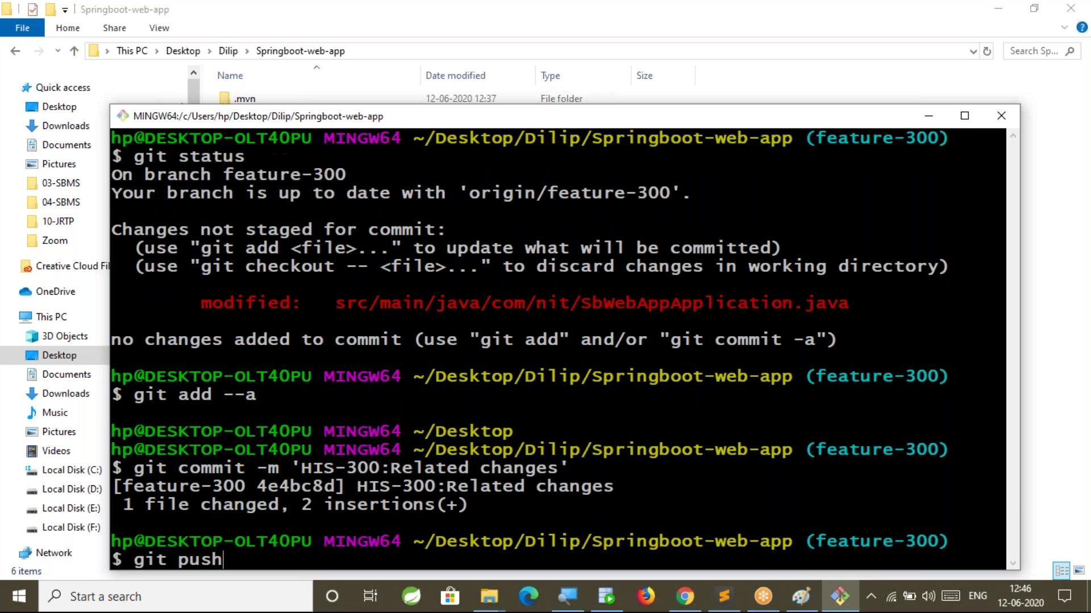
key("Return")
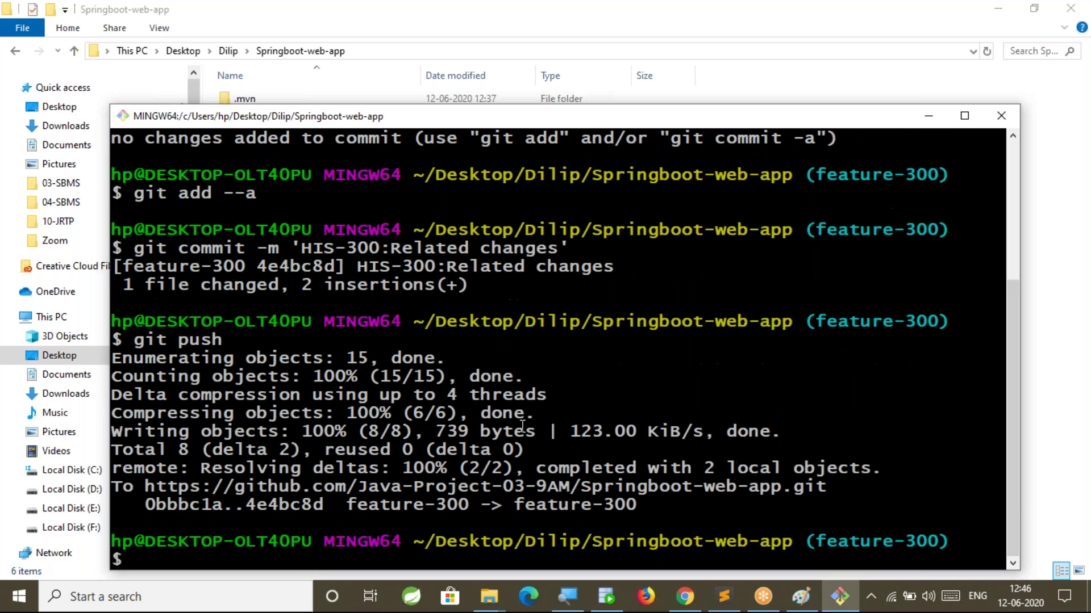
In the browser, switch the GitHub branch selector to feature-300.
left_click(686, 607)
scroll(127, 451, "down", 3)
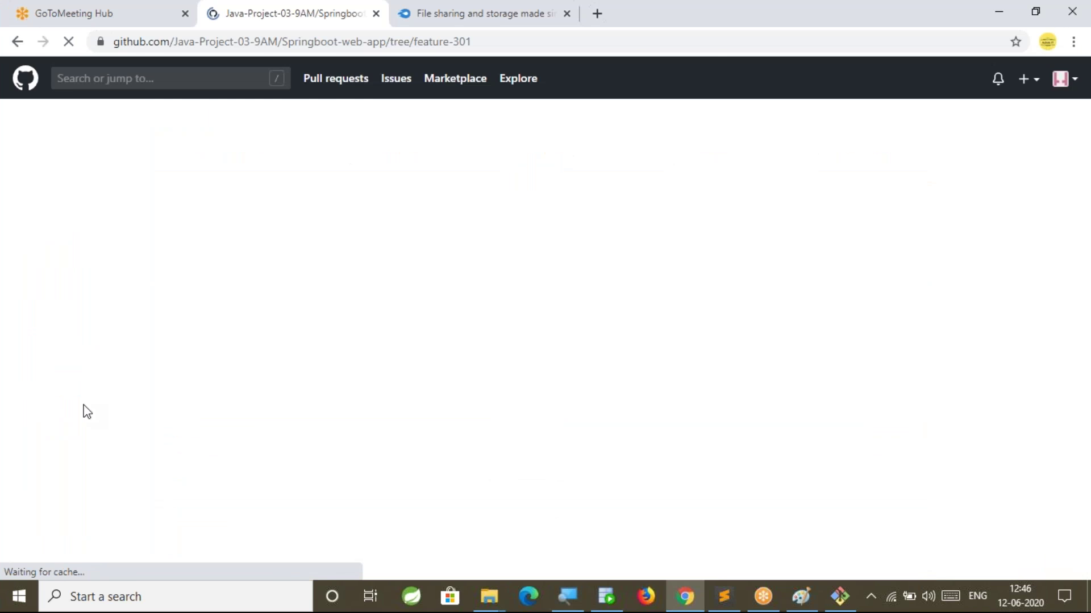
left_click(198, 307)
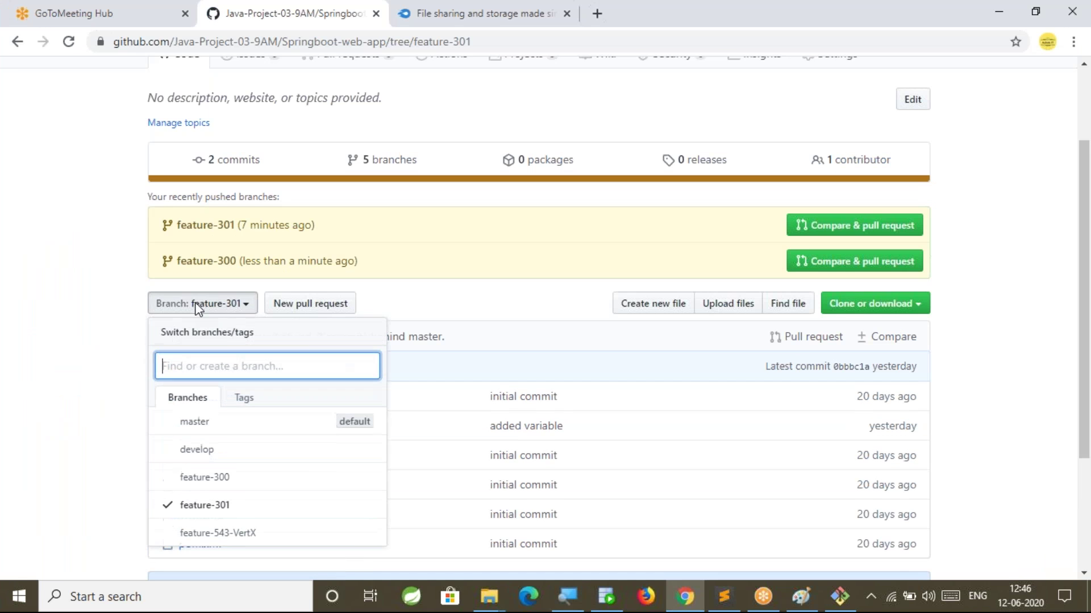
left_click(202, 480)
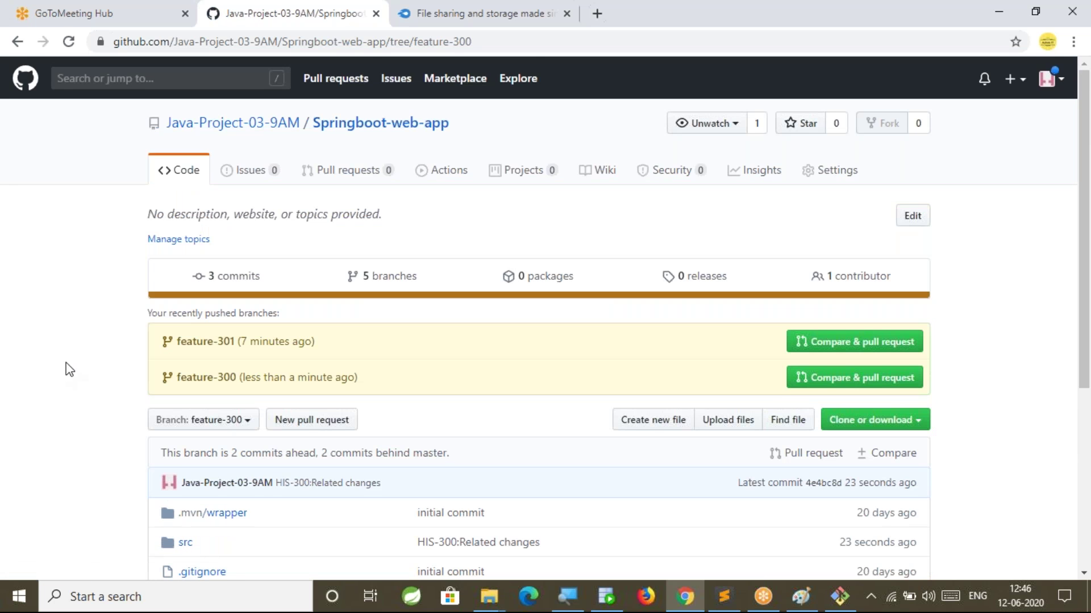
Check the REST_URL line in src/main/java/com/nit/SbWebAppApplication.java, then return to the repository home.
scroll(70, 369, "down", 3)
left_click(185, 382)
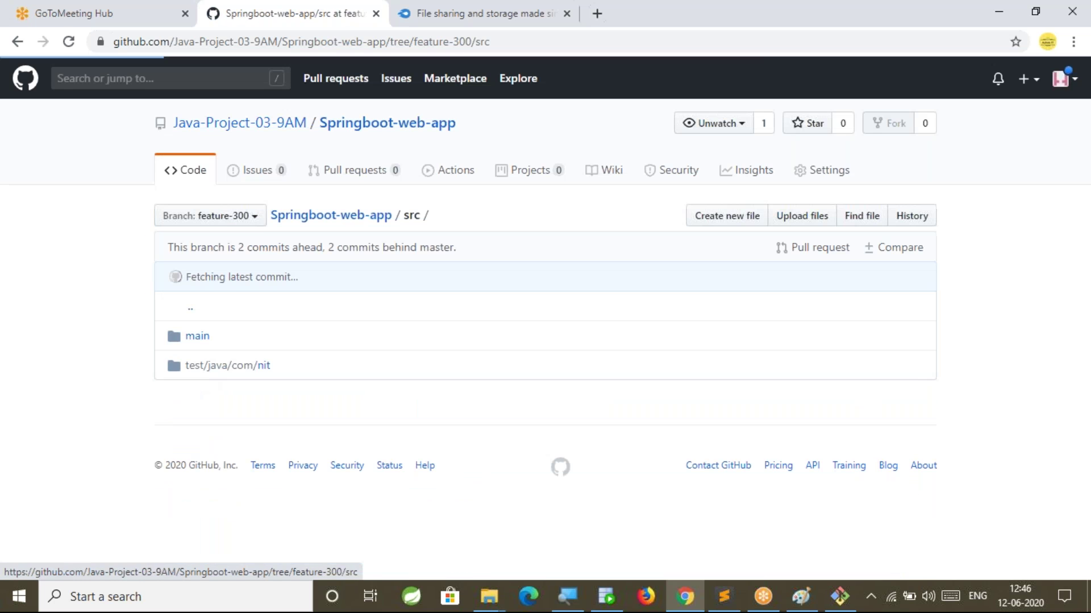
left_click(197, 337)
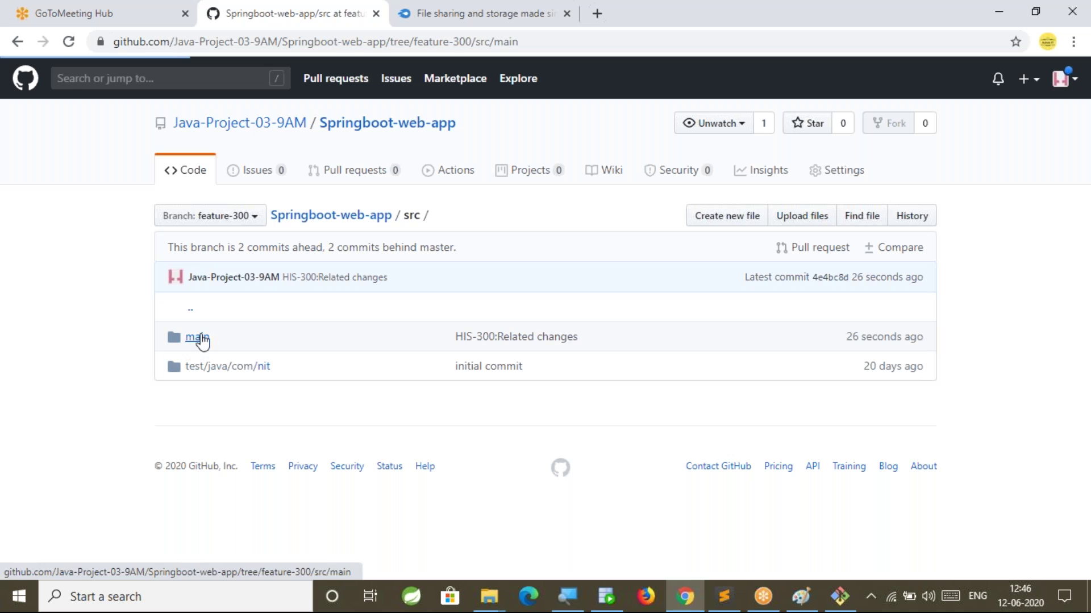
left_click(226, 338)
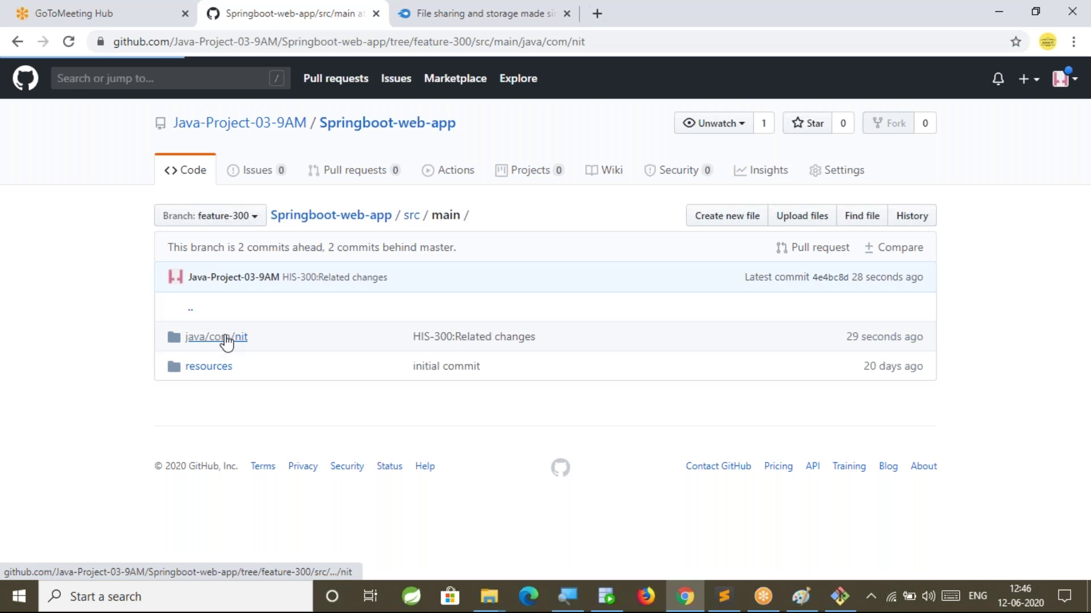
left_click(250, 364)
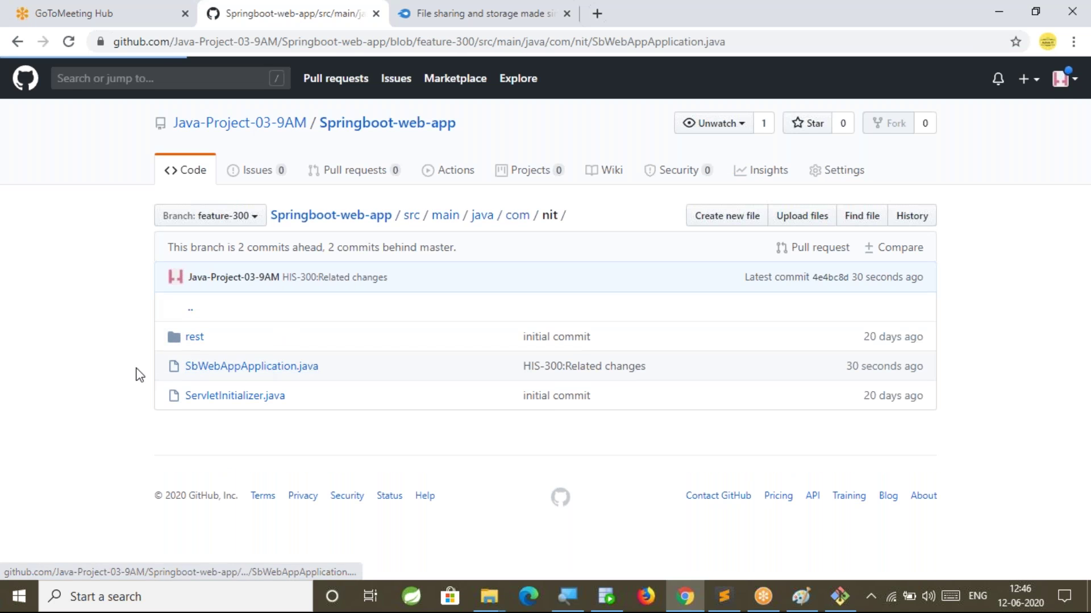
scroll(139, 375, "down", 1)
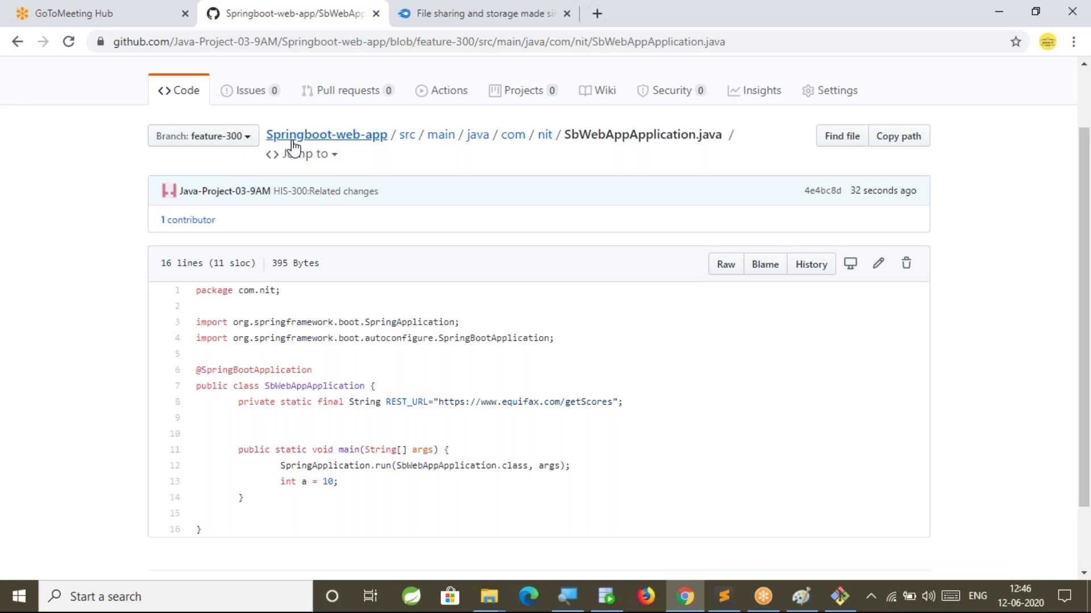
left_click(325, 142)
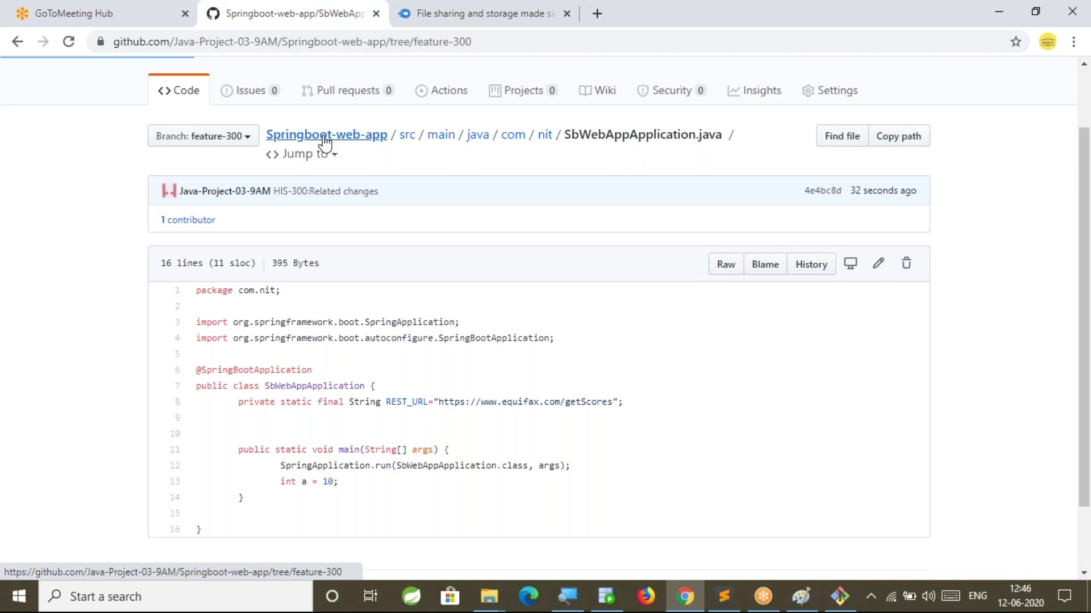
left_click(222, 423)
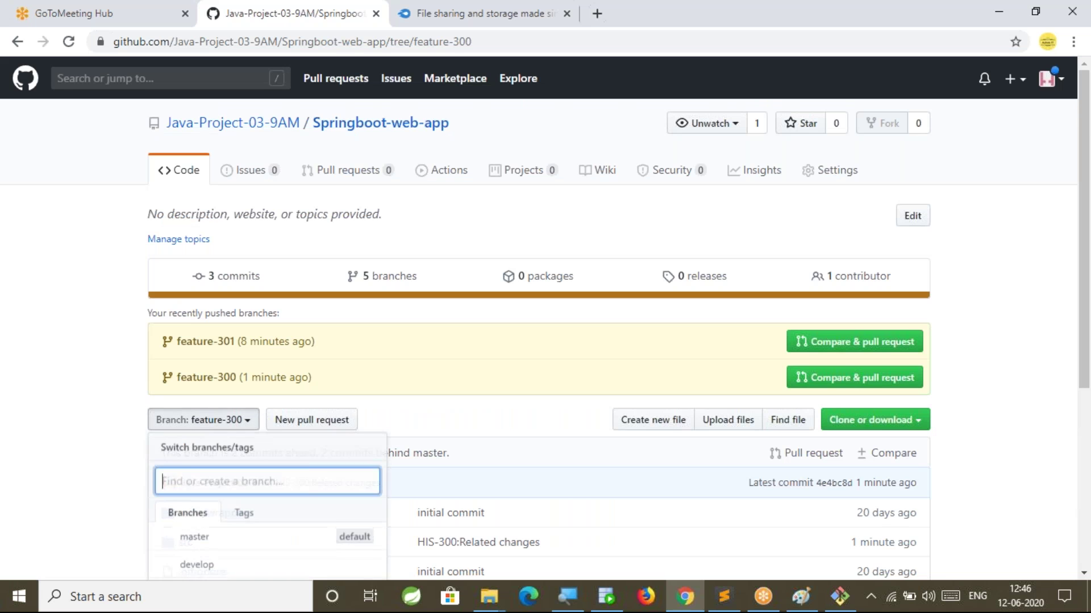
Switch to feature-301 and open src/main/java/com/nit/SbWebAppApplication.java, showing only int a = 10.
scroll(101, 530, "down", 3)
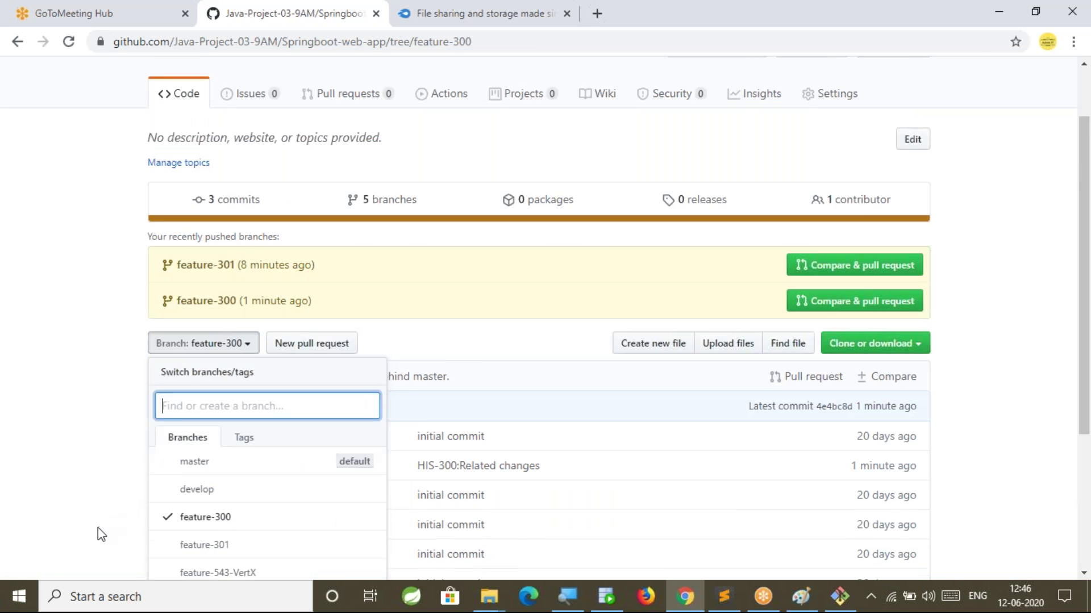
left_click(218, 463)
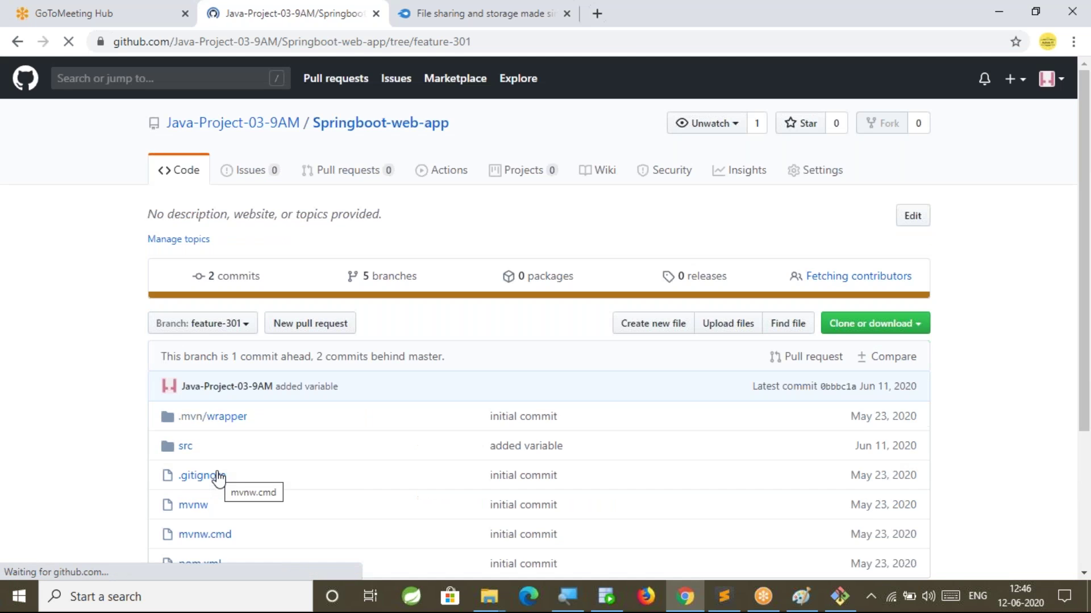
scroll(86, 360, "down", 2)
scroll(85, 360, "down", 1)
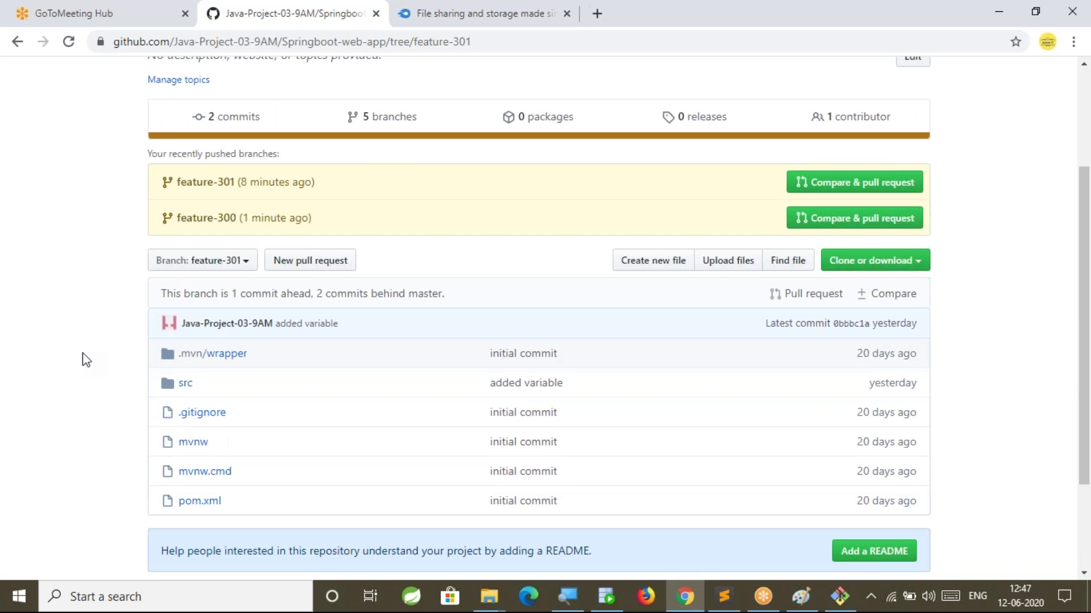
left_click(185, 382)
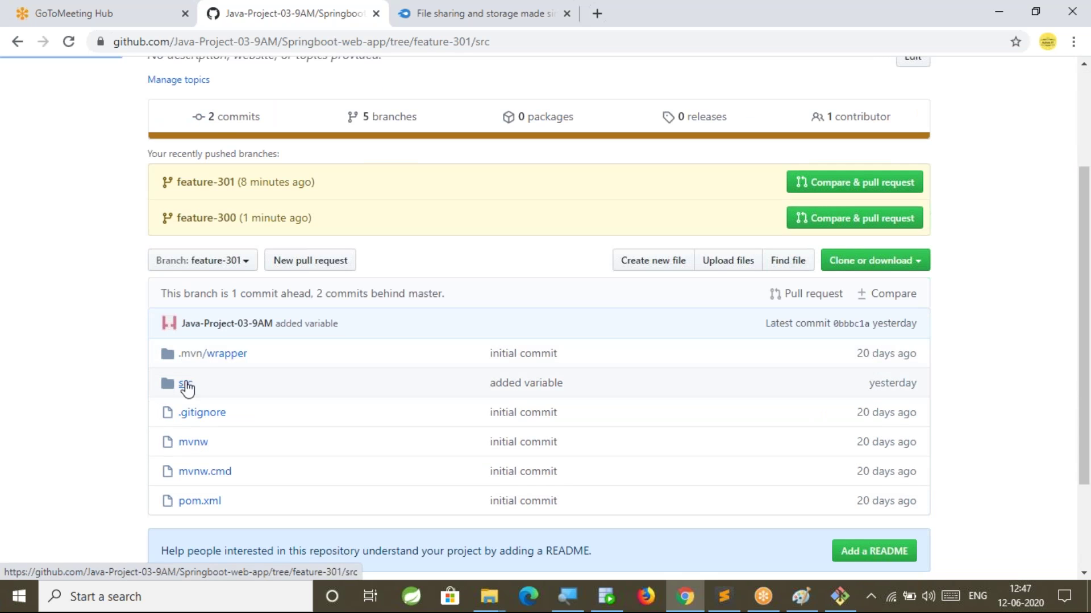
left_click(200, 341)
left_click(218, 339)
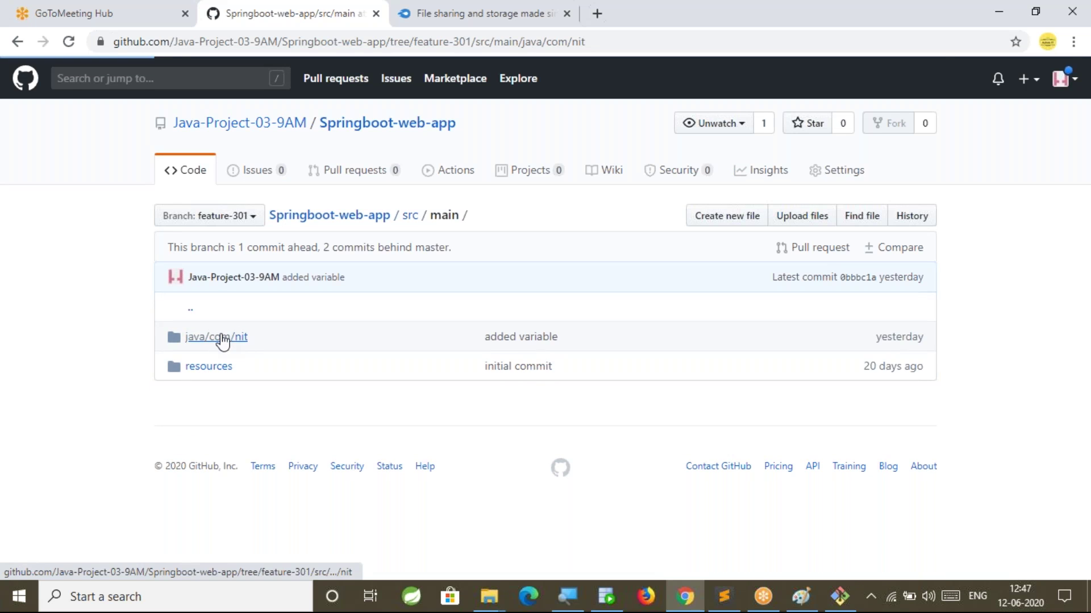
left_click(267, 368)
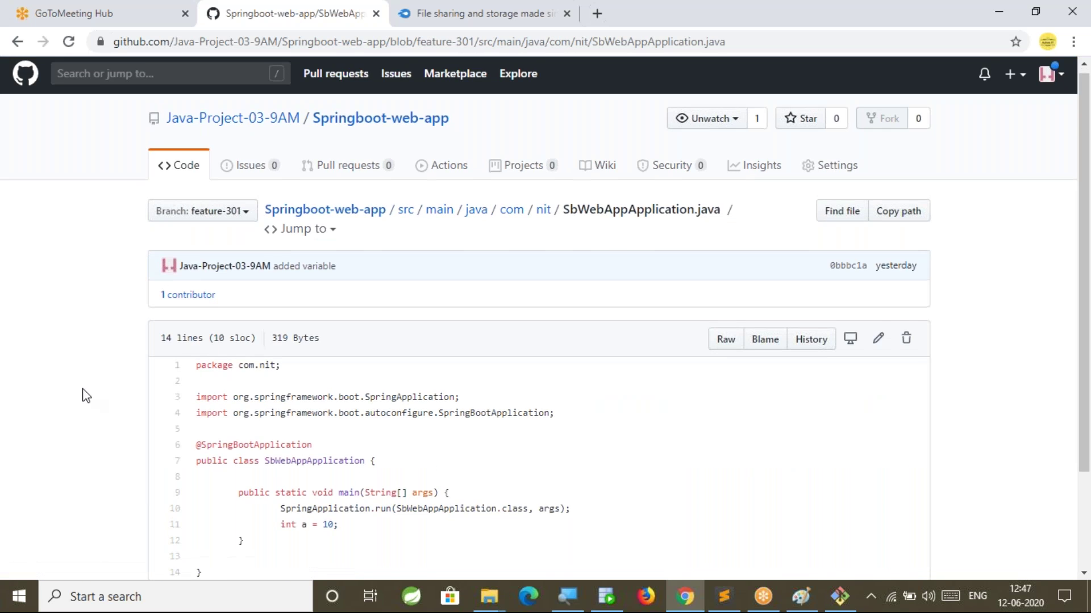
scroll(84, 396, "down", 2)
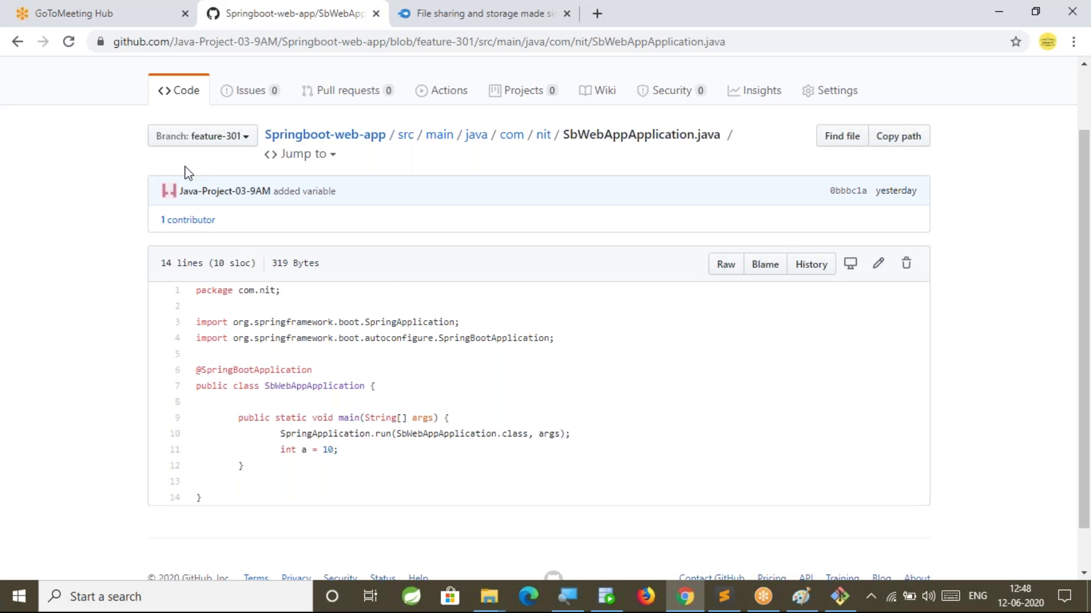
left_click(190, 137)
Pick feature-300 from the Branch dropdown and click the Springboot-web-app breadcrumb.
left_click(205, 310)
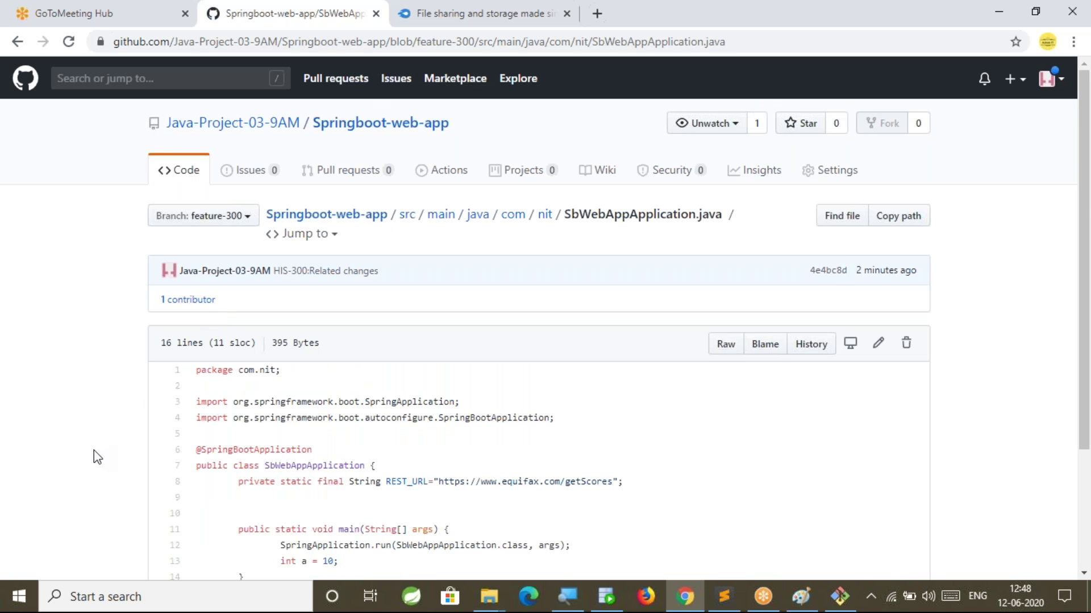
left_click(372, 220)
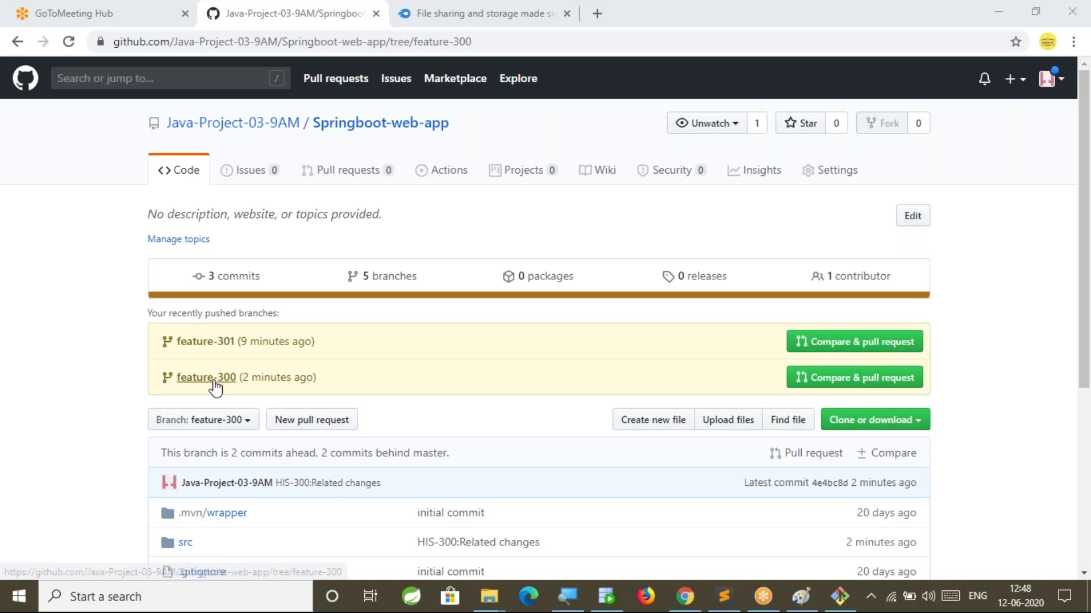
Start a feature-300 pull request with develop as base branch, then switch back to Paint.
left_click(822, 378)
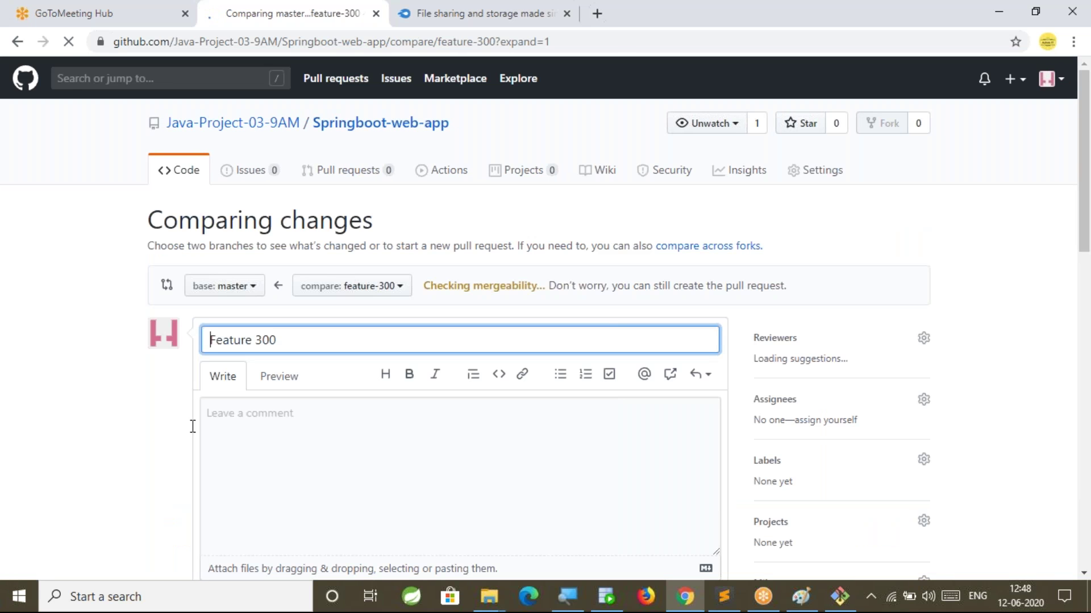
left_click(227, 289)
left_click(236, 432)
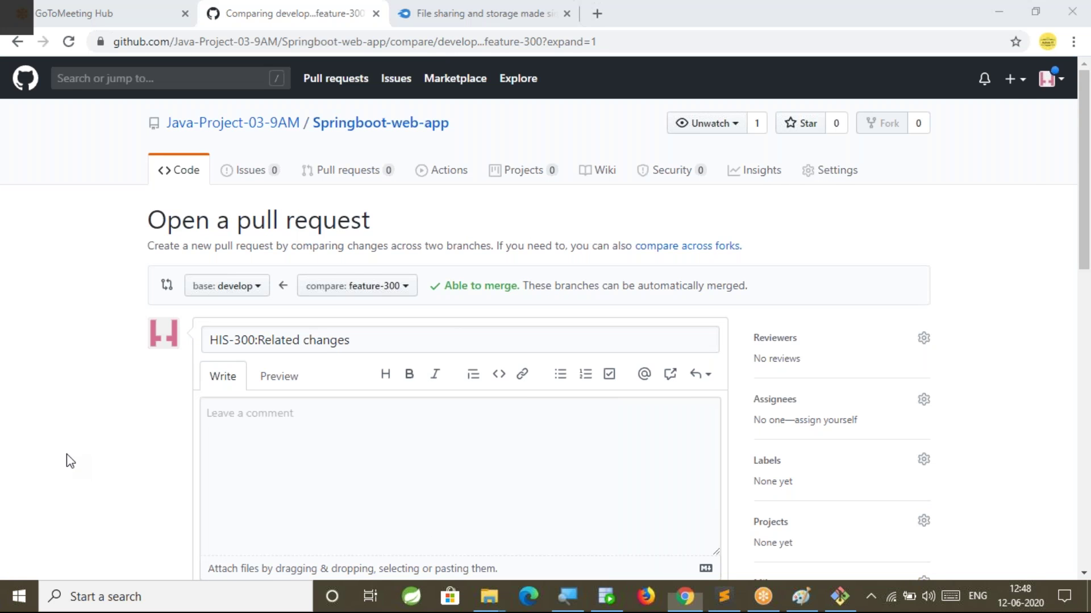
key("alt+Tab")
left_click(802, 602)
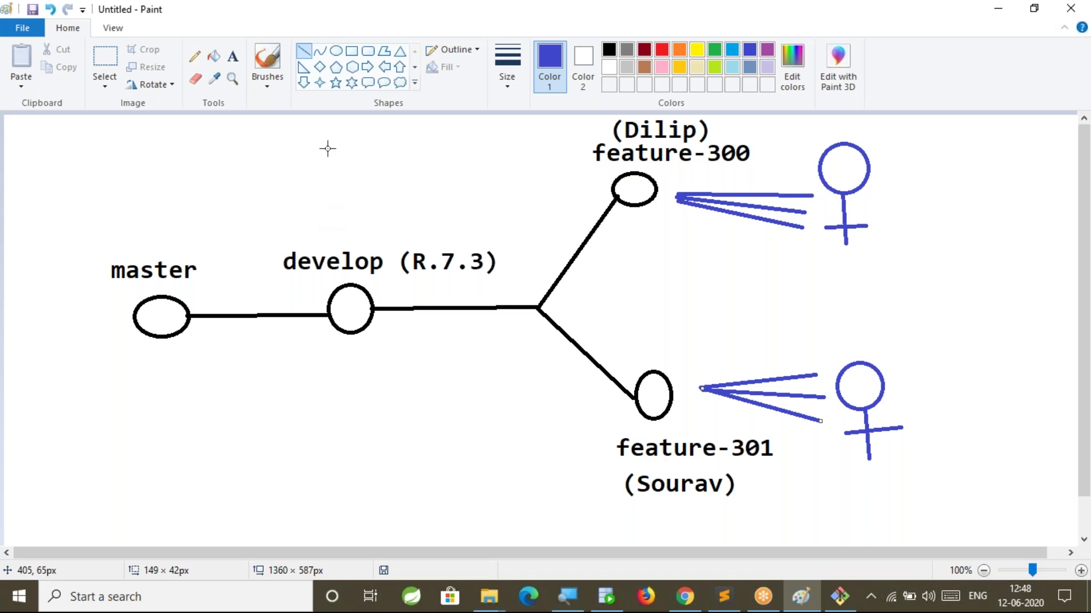
Move the develop (R.7.3) and master labels below their nodes.
left_click(118, 59)
left_click_drag(263, 232, 506, 278)
left_click_drag(402, 256, 389, 360)
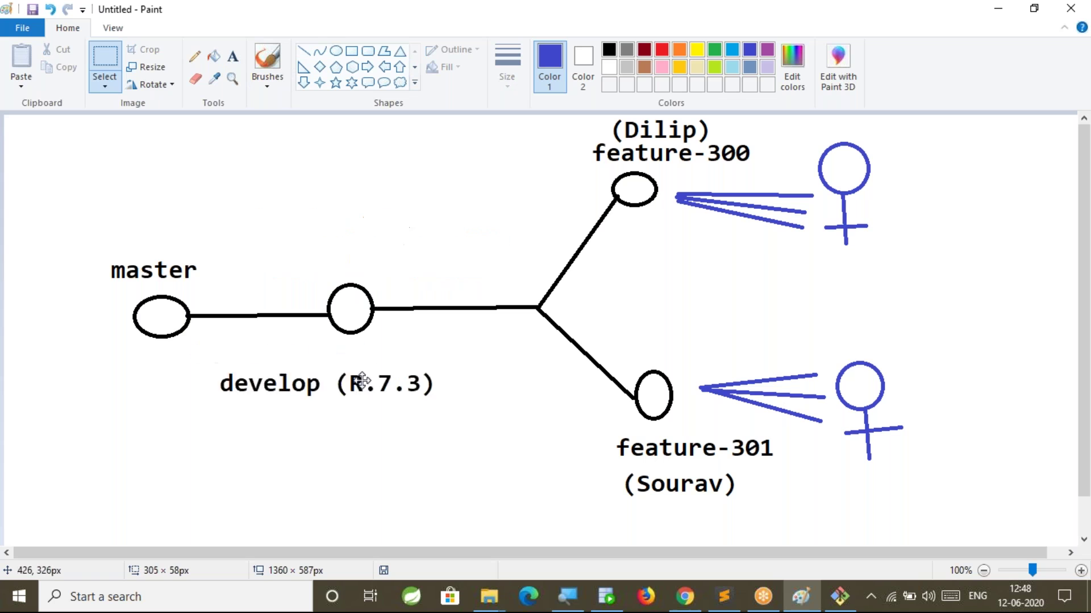
left_click_drag(112, 253, 214, 285)
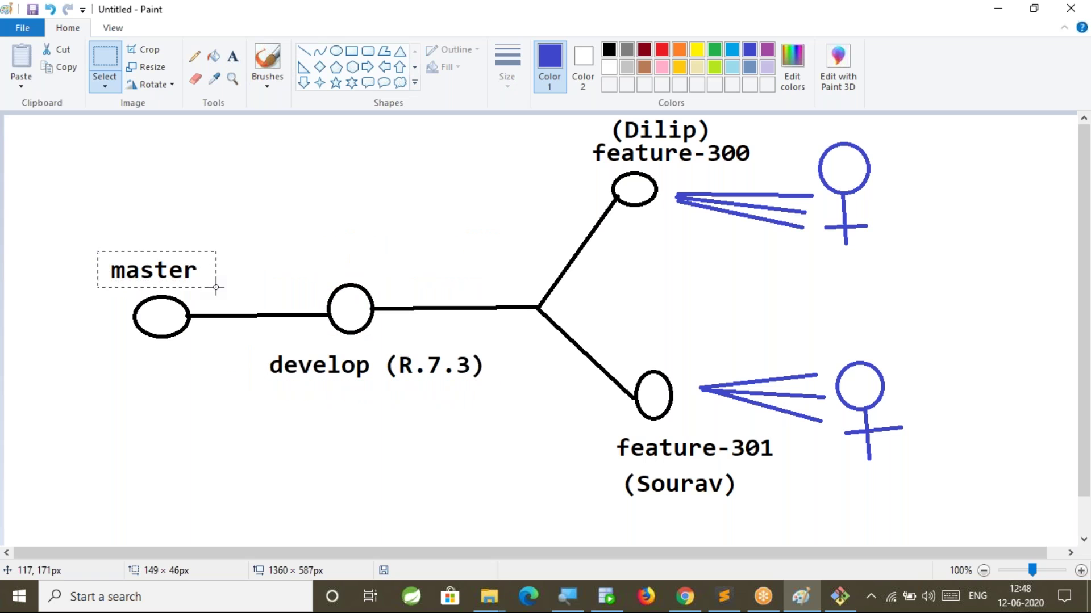
left_click_drag(155, 267, 167, 369)
left_click(297, 241)
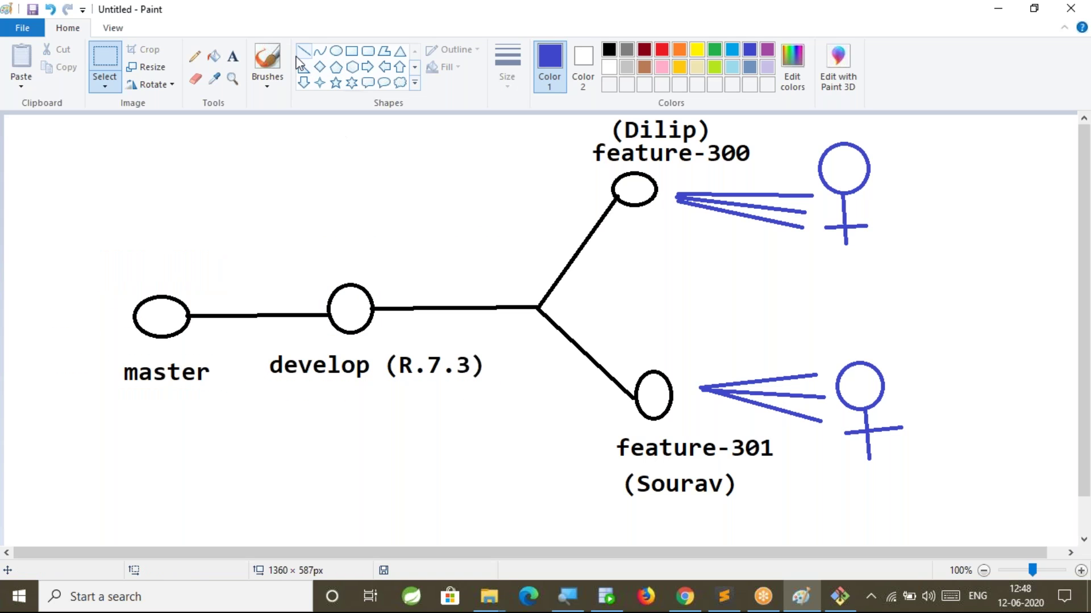
Draw a red curved line arcing upward from feature-300 to the develop circle.
left_click(304, 51)
left_click(662, 50)
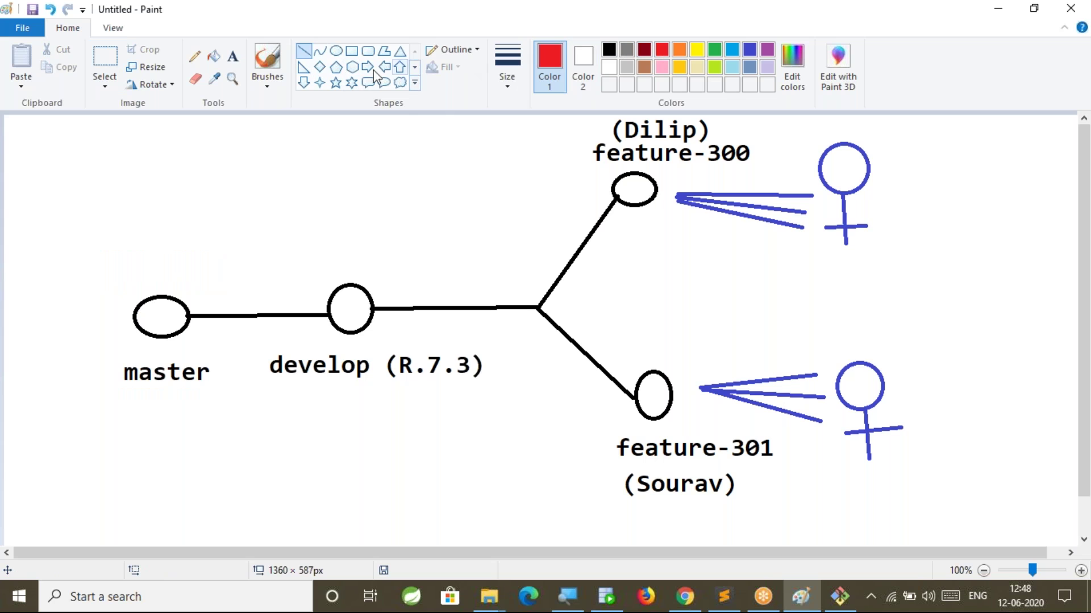
left_click(319, 51)
left_click_drag(621, 182, 355, 276)
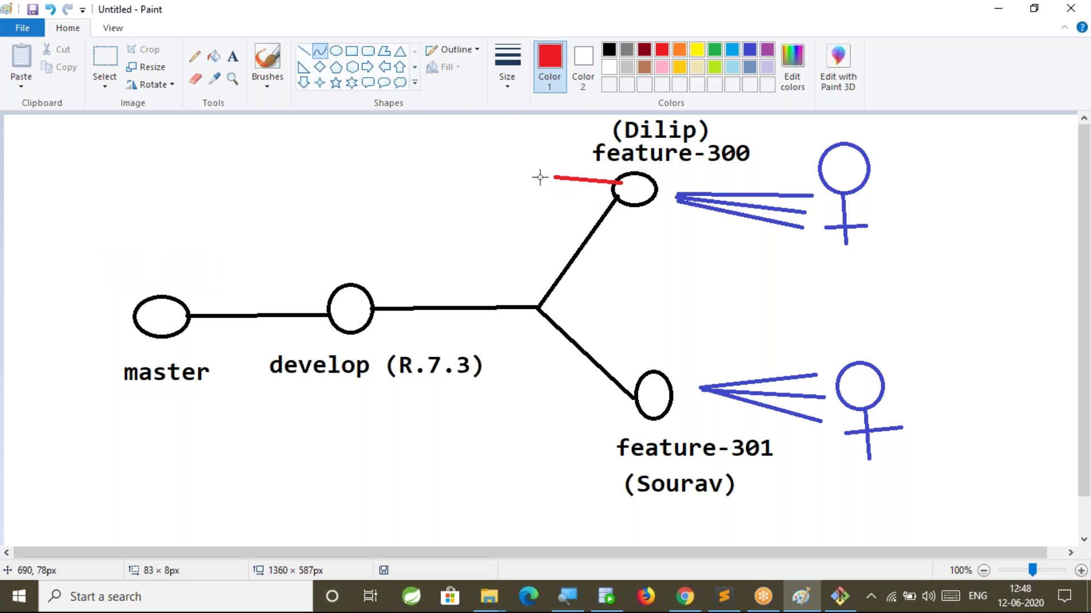
left_click_drag(467, 233, 372, 146)
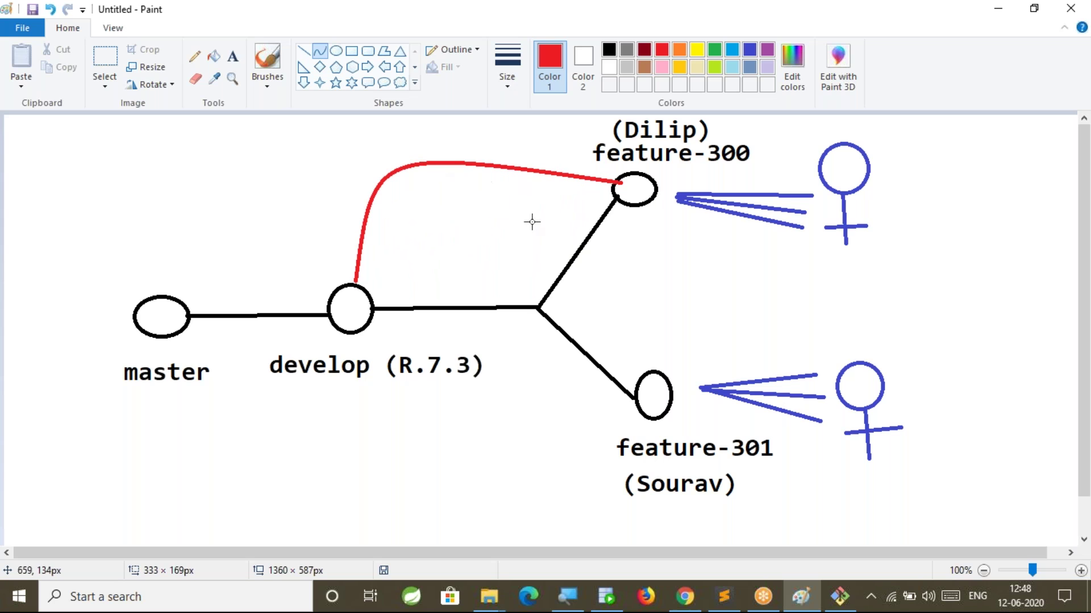
Label the red curve 'pull request' above and 'merge' below.
left_click(232, 55)
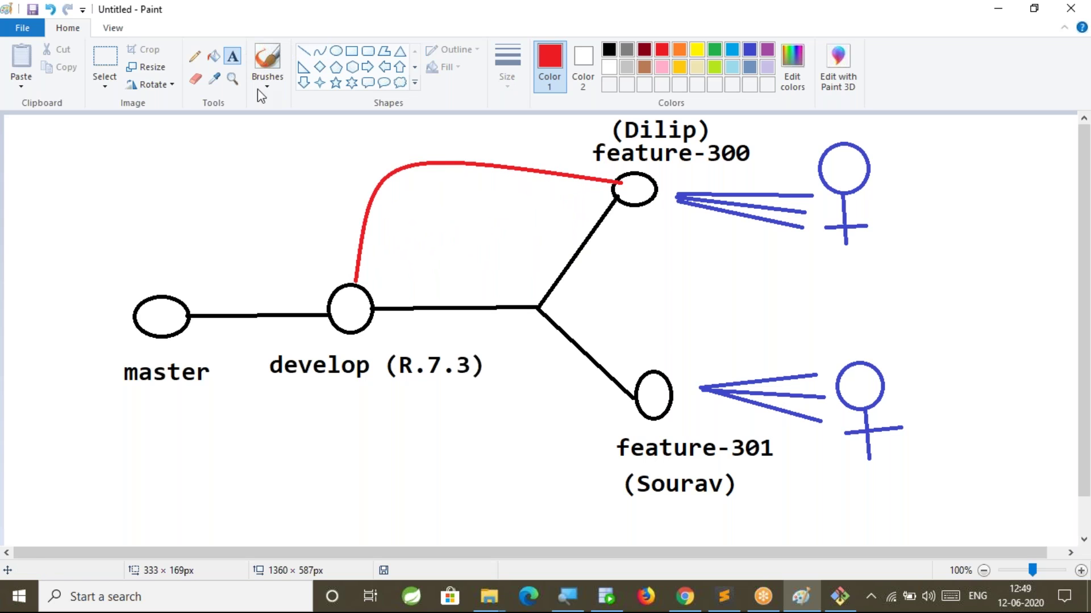
left_click_drag(361, 128, 654, 160)
type("pull request")
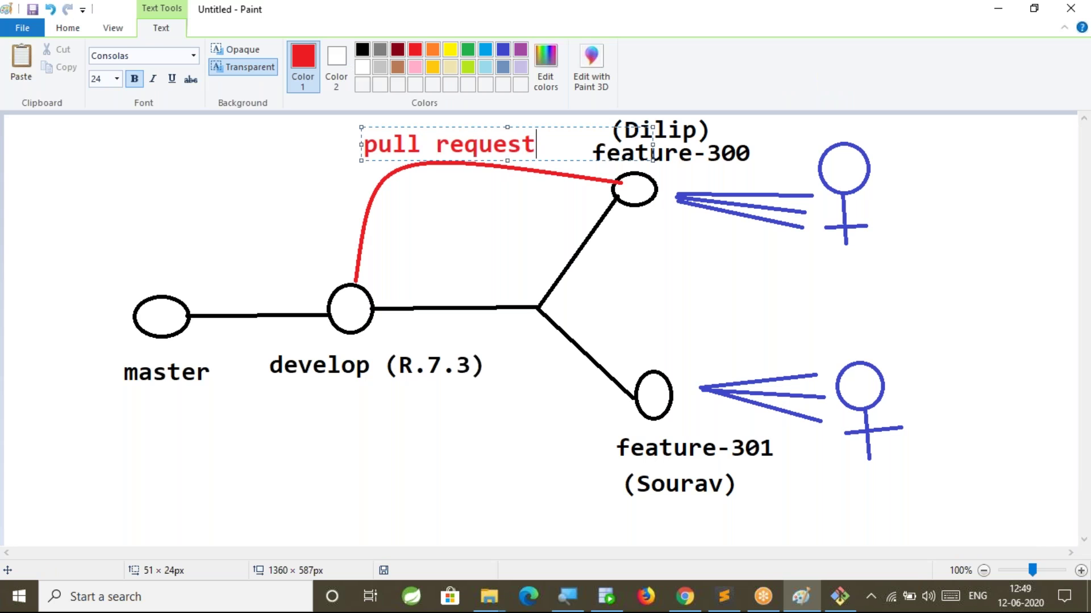
left_click(408, 182)
left_click_drag(396, 209, 496, 196)
type("merge")
left_click(470, 418)
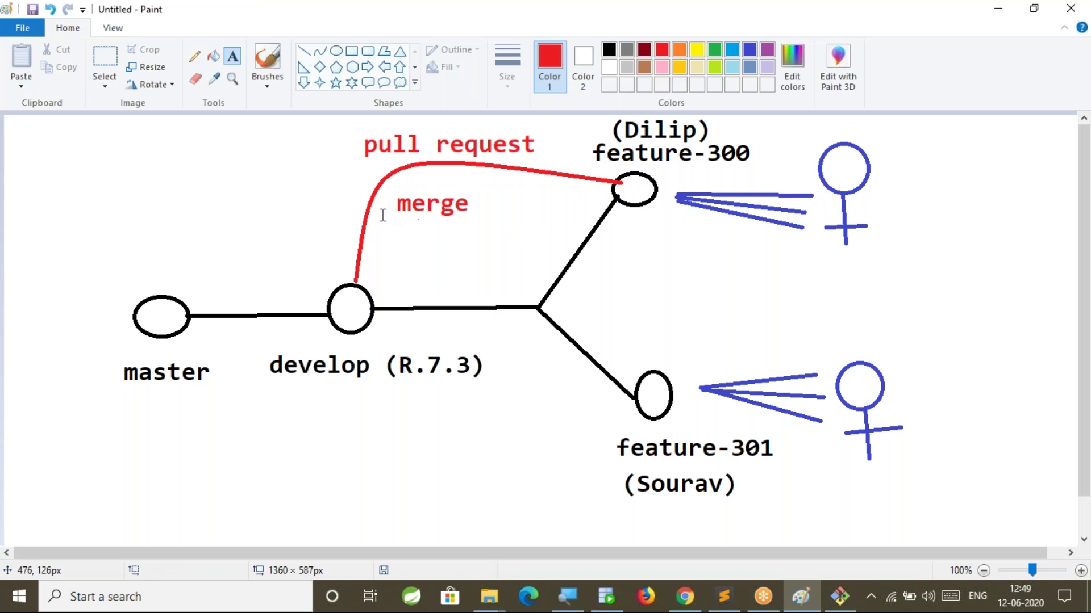
Draw a red arrowhead where the curve meets the develop circle.
left_click(303, 51)
left_click_drag(333, 270, 352, 282)
left_click(425, 434)
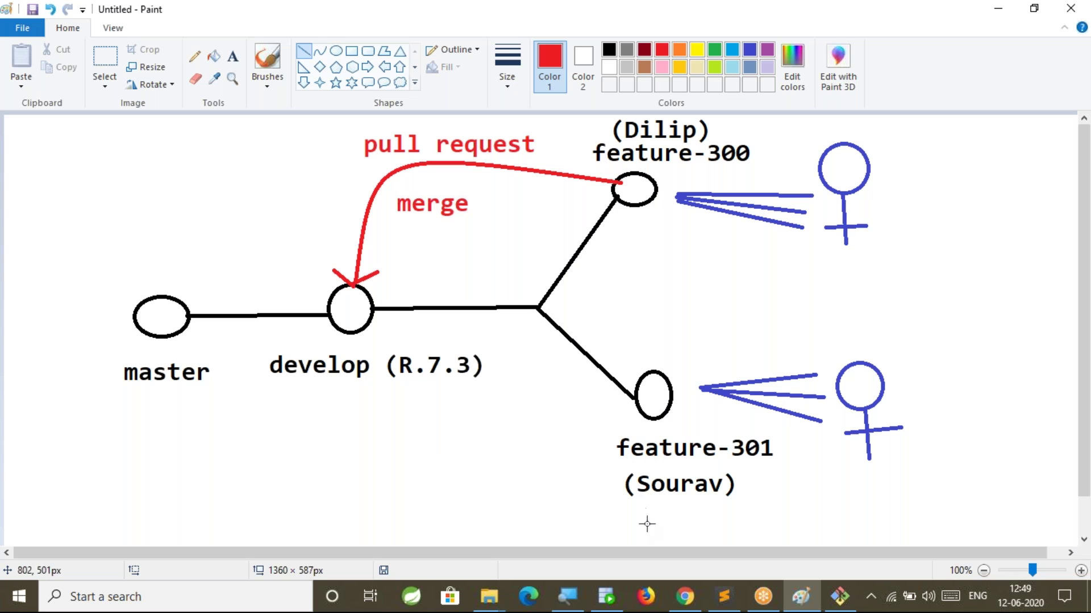
left_click(679, 608)
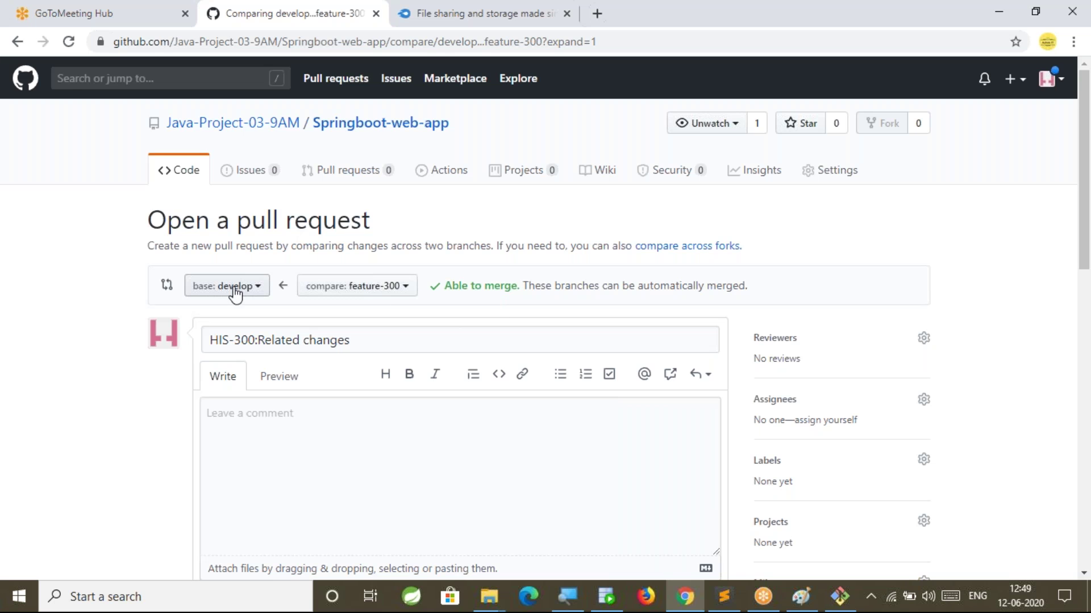
Submit the pull request described 'HIS-300 story related changes merged from feature-300 branch to develop branch'.
left_click(271, 420)
type("HI")
type("-3")
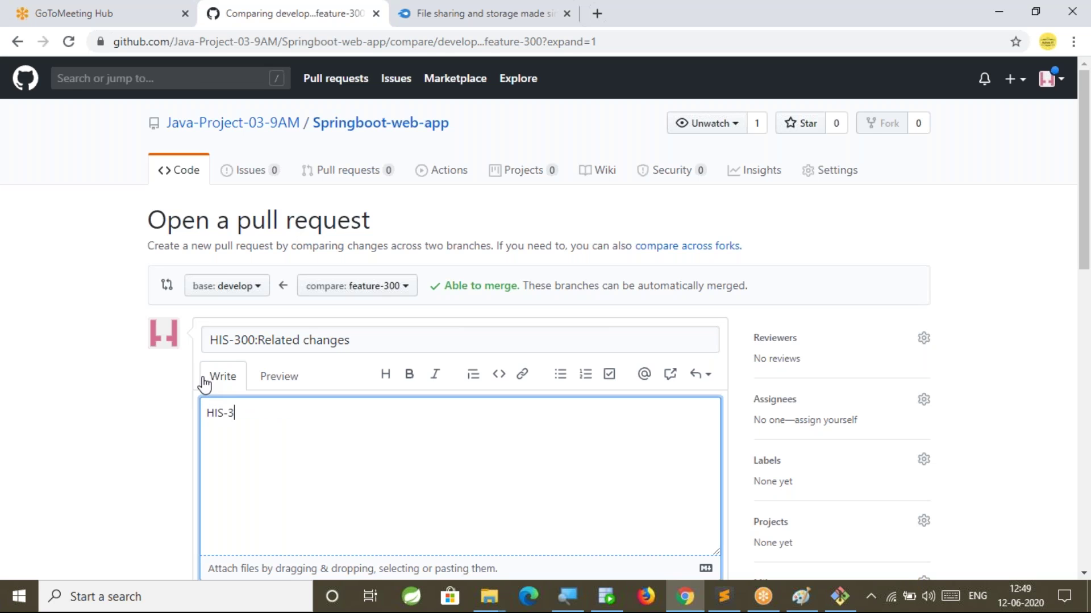
type(" story de")
key("BackSpace")
key("BackSpace")
type("related chane")
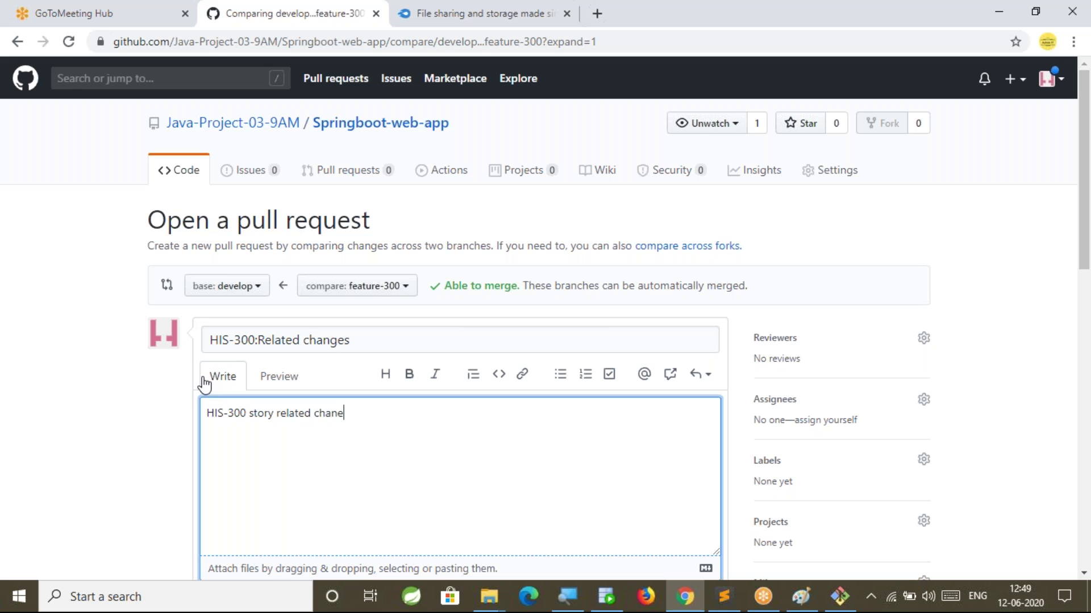
type("ges from")
key("BackSpace")
key("BackSpace")
type("merged ")
type("from featur")
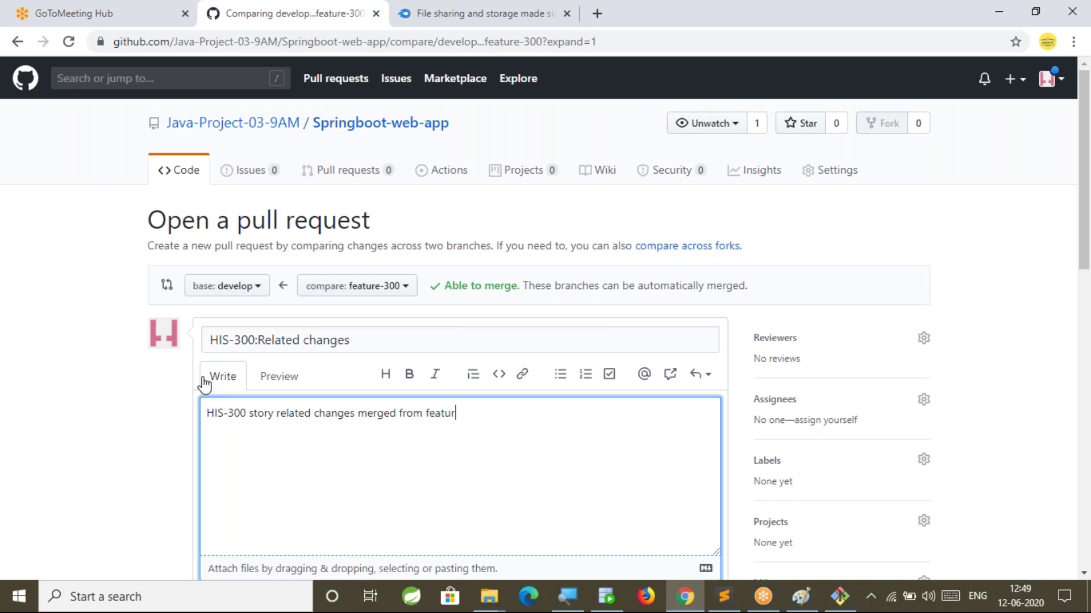
type("e-300 branch to deve")
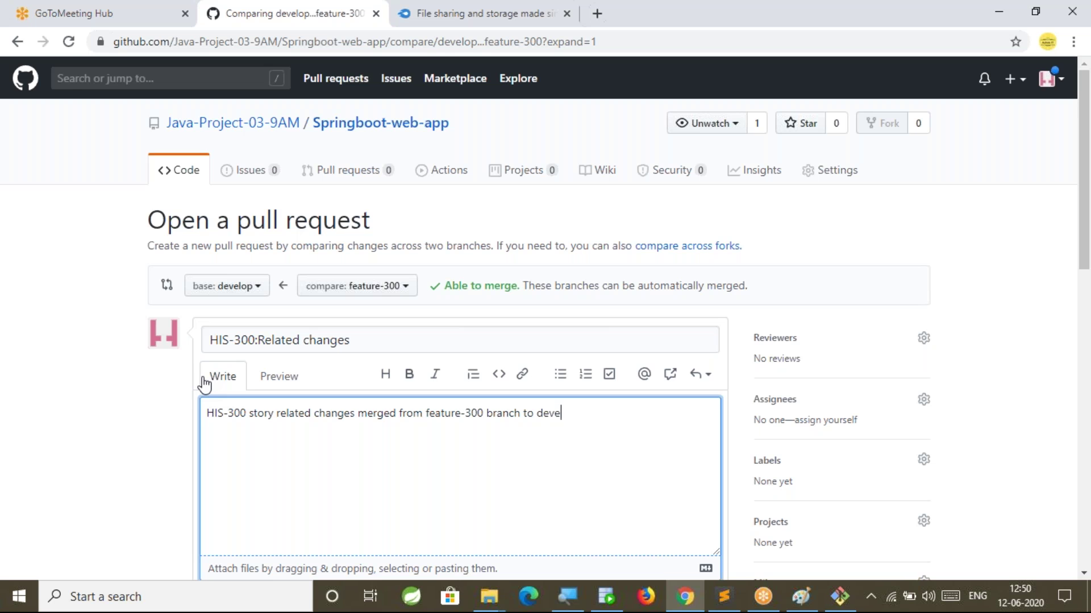
type("lop branch")
scroll(158, 352, "down", 3)
left_click(625, 445)
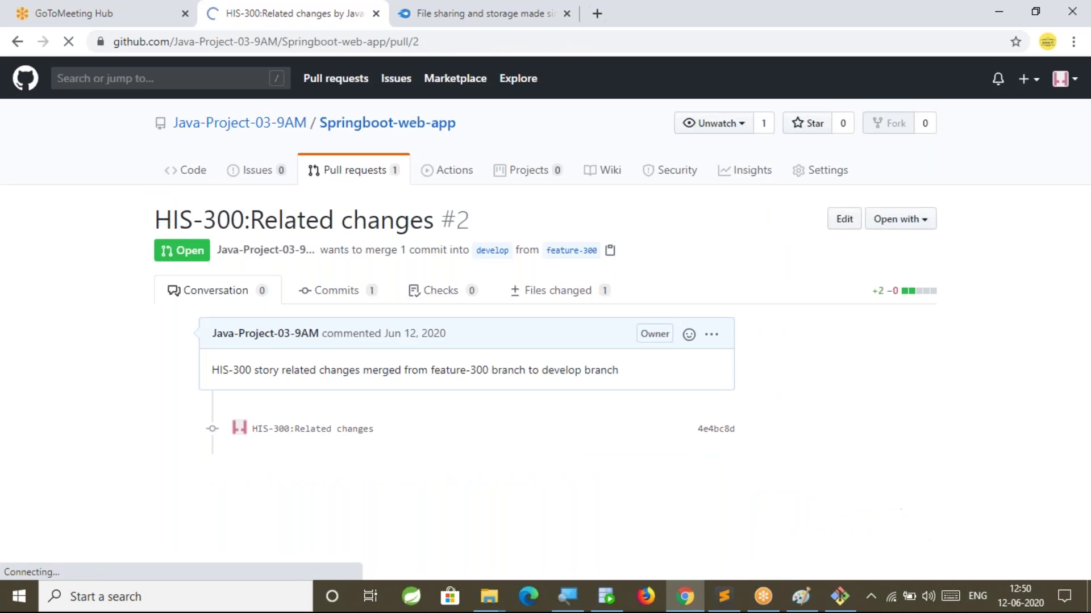
Merge pull request #2 'HIS-300:Related changes' into develop and confirm the merge.
scroll(238, 397, "down", 4)
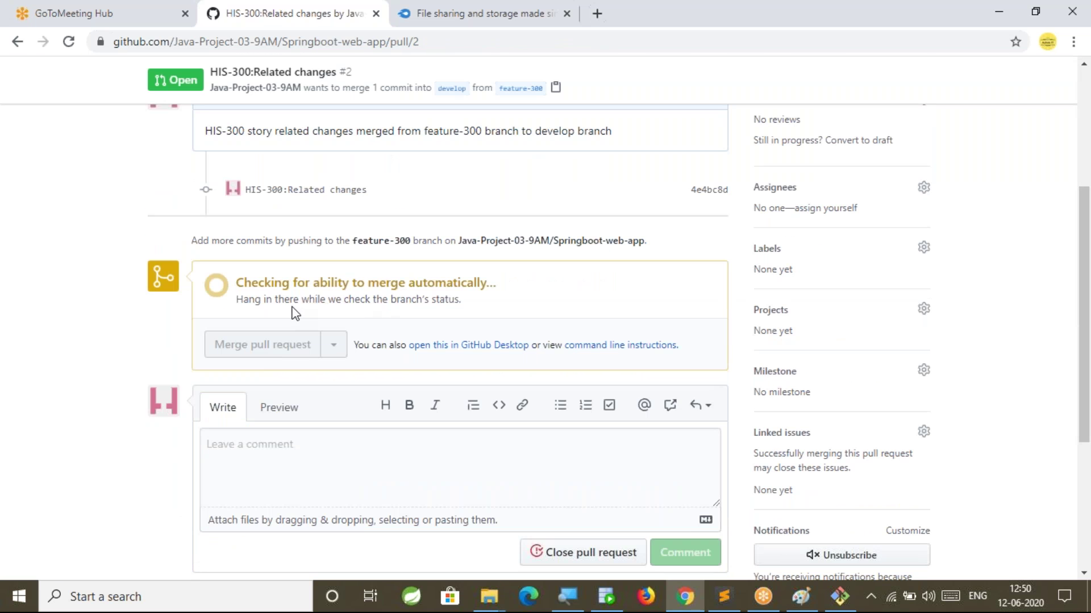
scroll(107, 358, "down", 3)
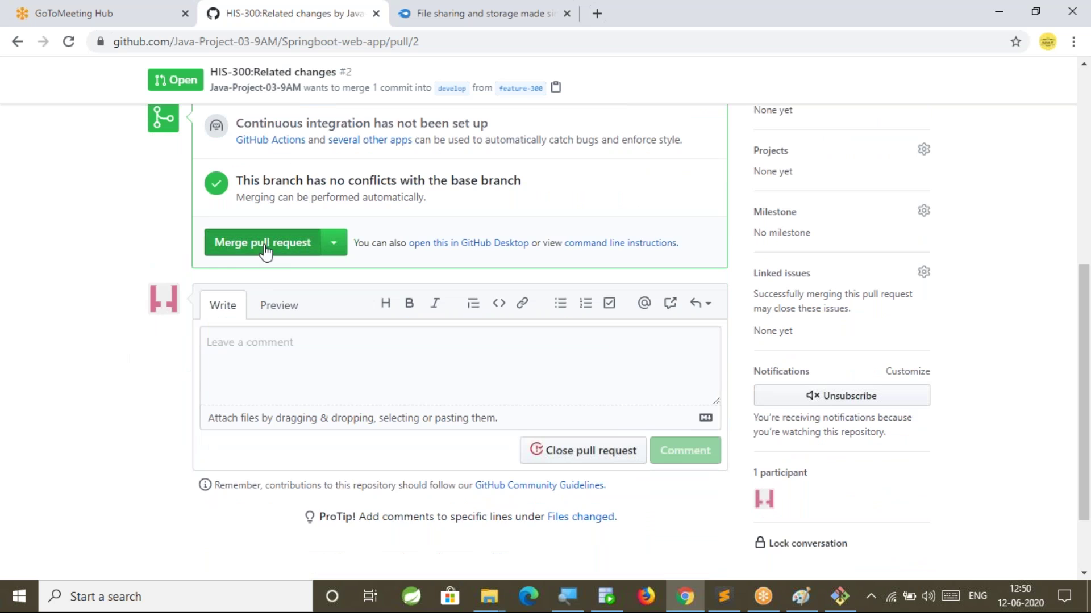
left_click(267, 248)
scroll(280, 419, "up", 1)
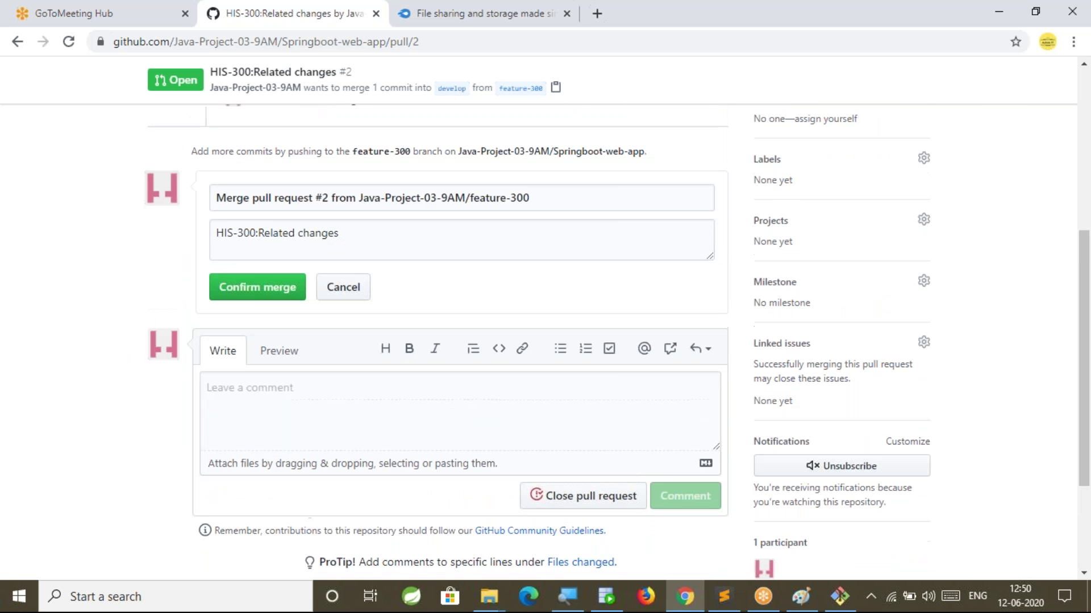
left_click(250, 297)
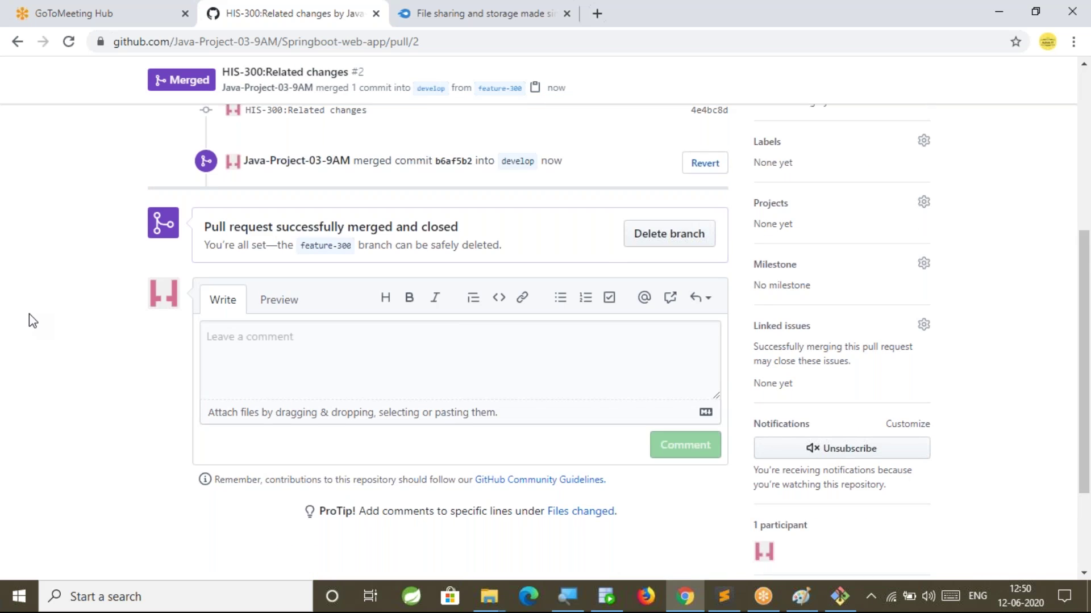
Delete the merged feature-300 branch, then go to the repository owner's profile page.
scroll(33, 318, "up", 5)
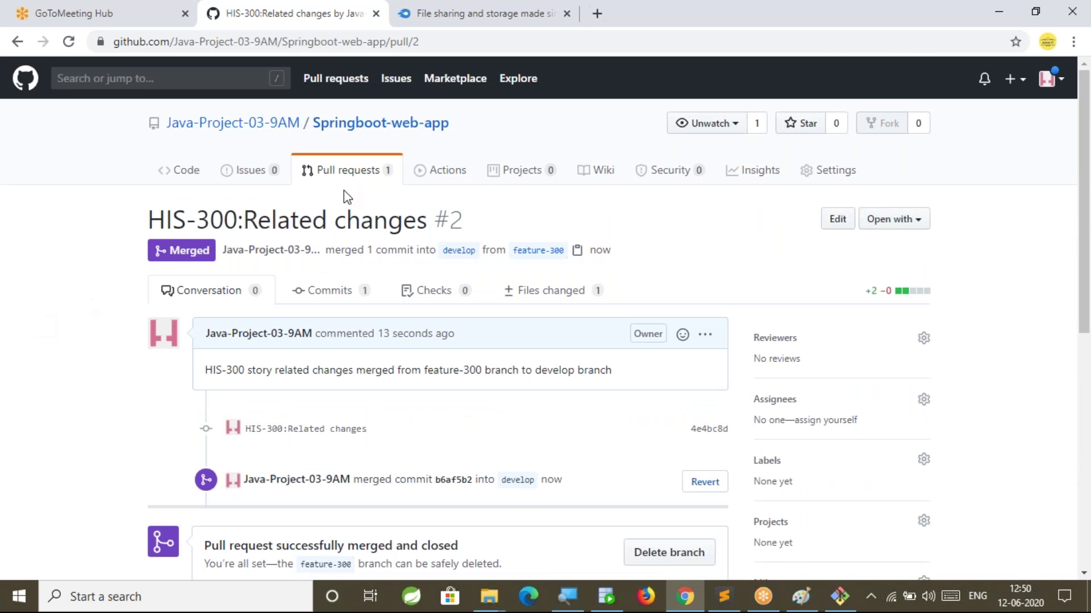
scroll(446, 239, "down", 5)
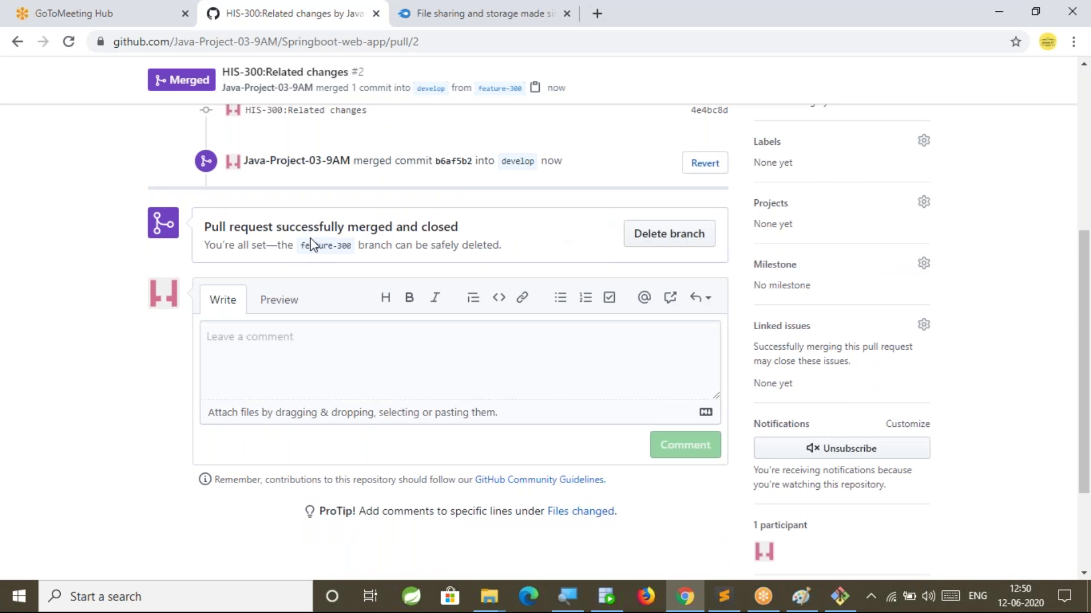
left_click_drag(302, 245, 379, 245)
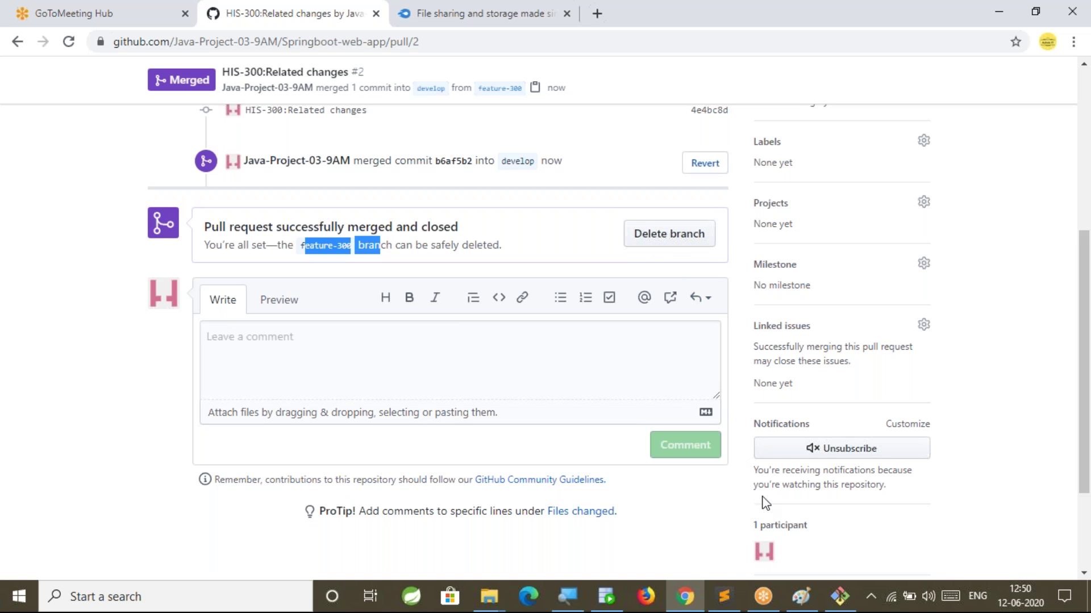
left_click(801, 597)
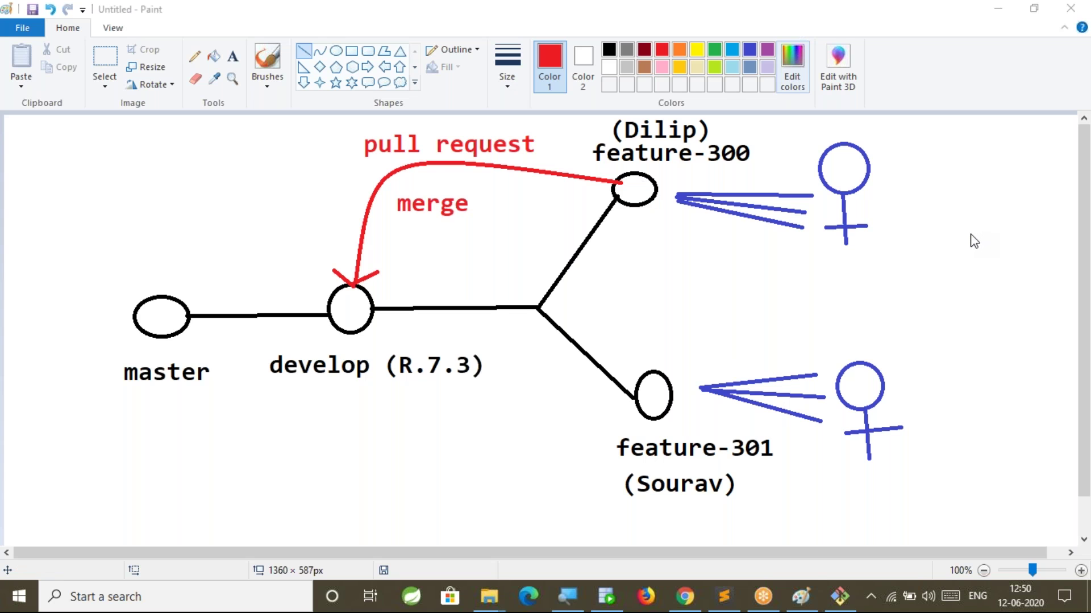
left_click(684, 596)
left_click(669, 238)
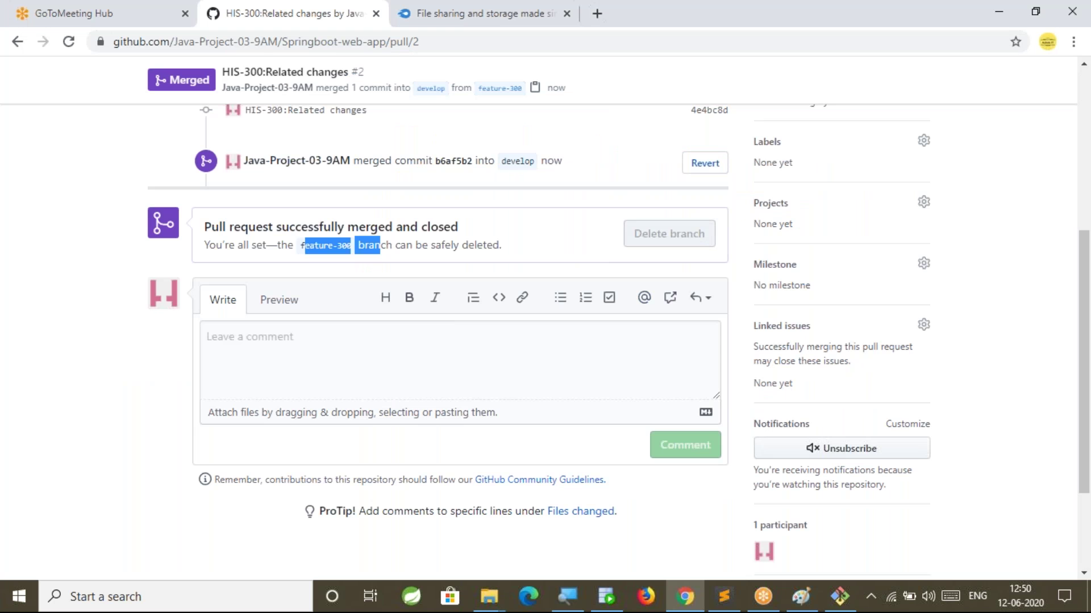
scroll(531, 367, "up", 5)
left_click(257, 253)
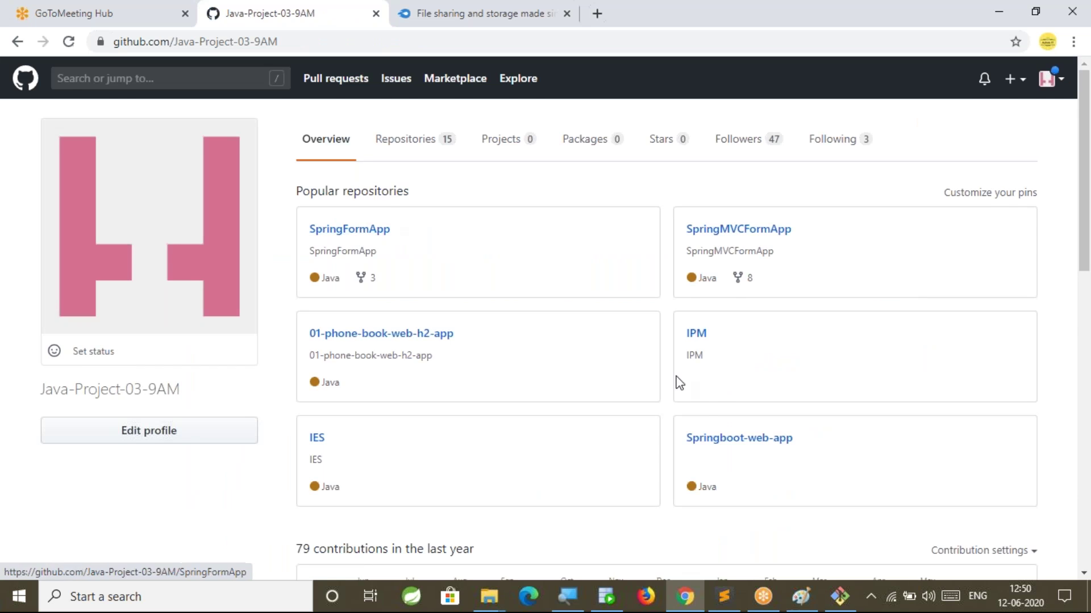
Open the Springboot-web-app repository and switch it to the develop branch.
scroll(742, 305, "down", 3)
left_click(727, 280)
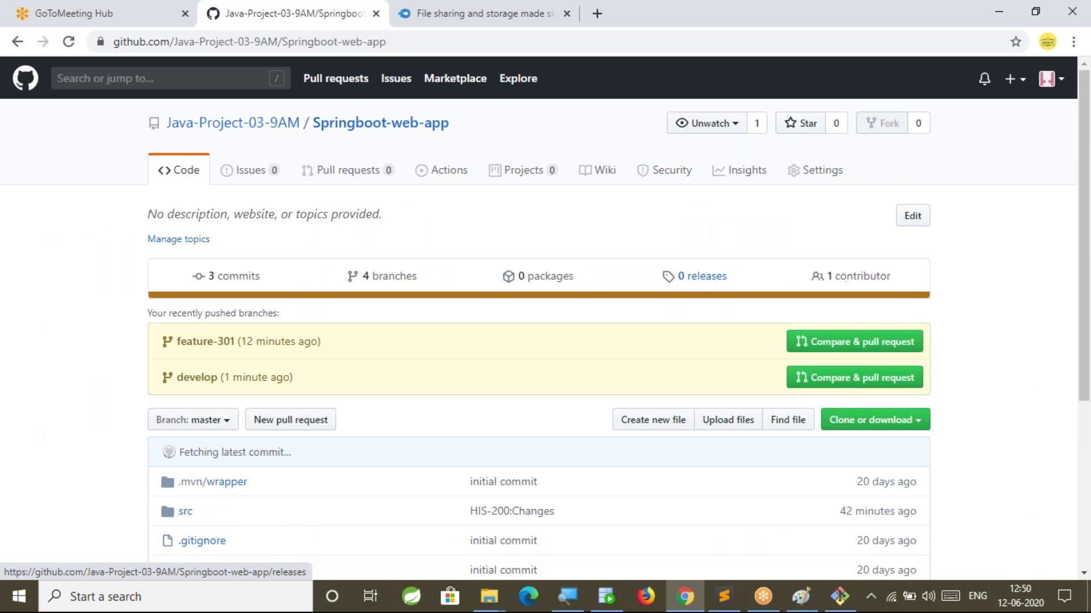
scroll(131, 437, "down", 3)
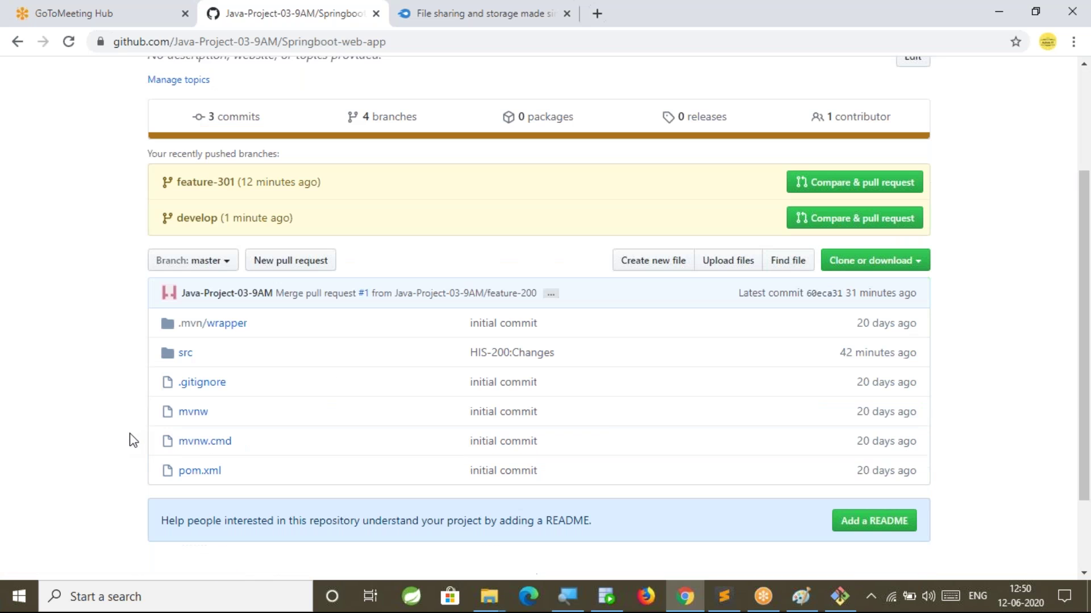
left_click(193, 260)
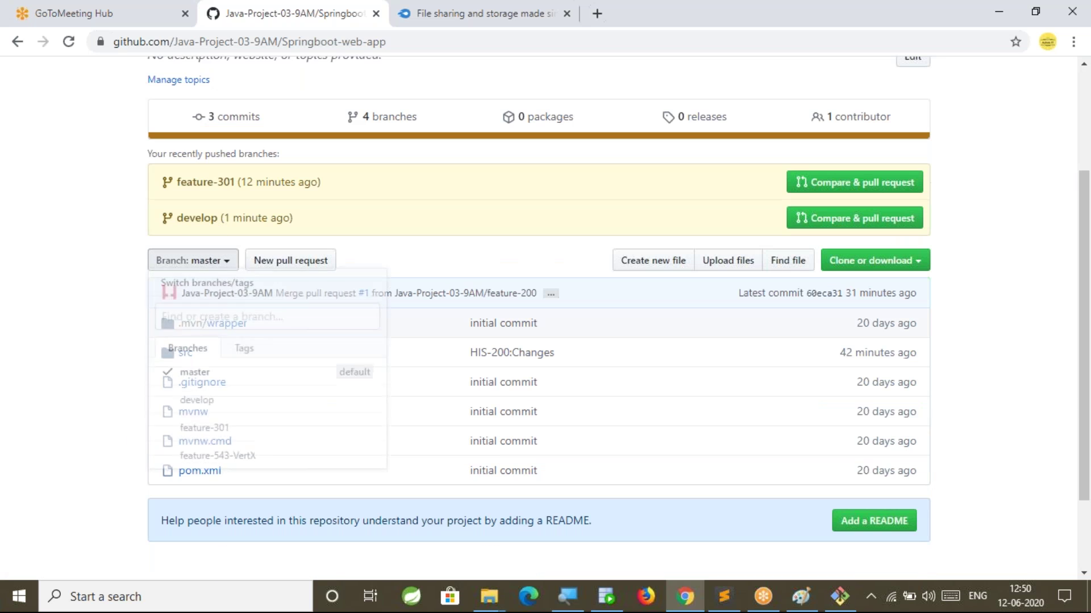
left_click(203, 414)
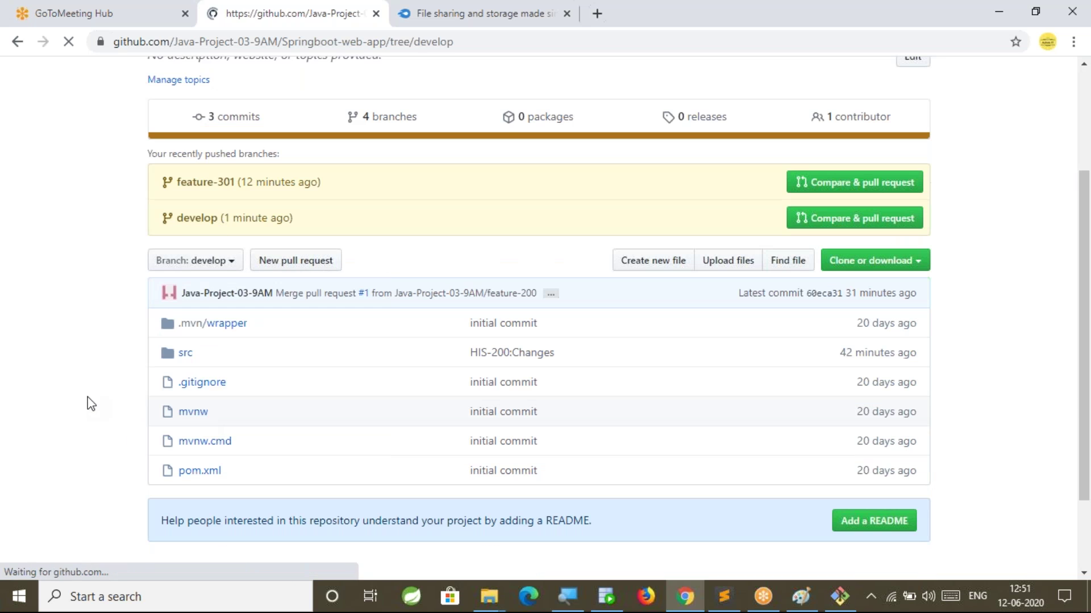
Browse src/main/java/com/nit to SbWebAppApplication.java and check the merged REST_URL constant.
left_click(186, 464)
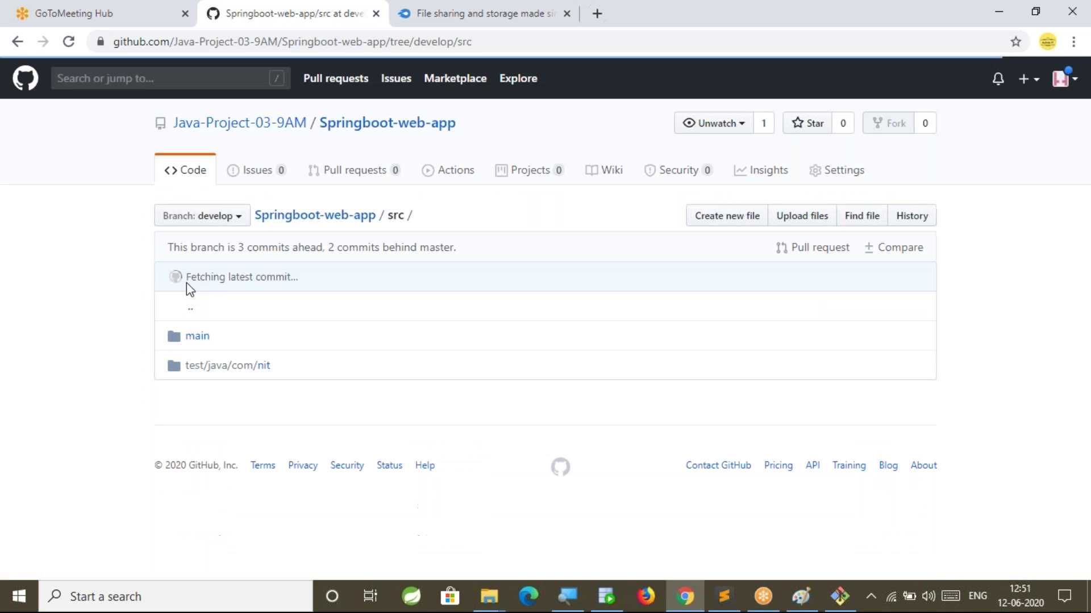
left_click(197, 337)
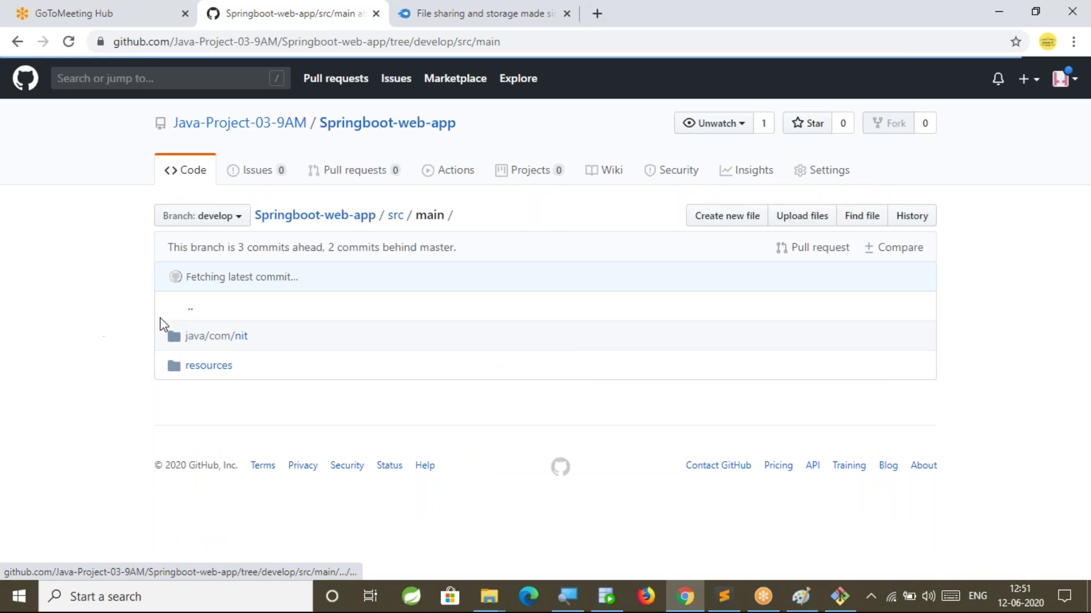
left_click(199, 337)
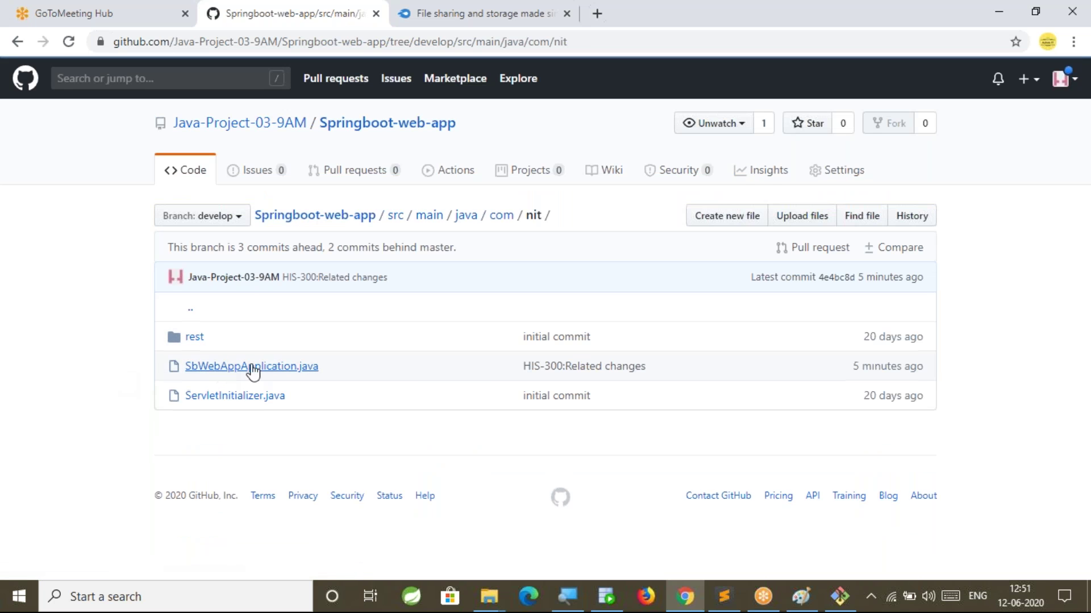
left_click(250, 367)
scroll(76, 357, "down", 3)
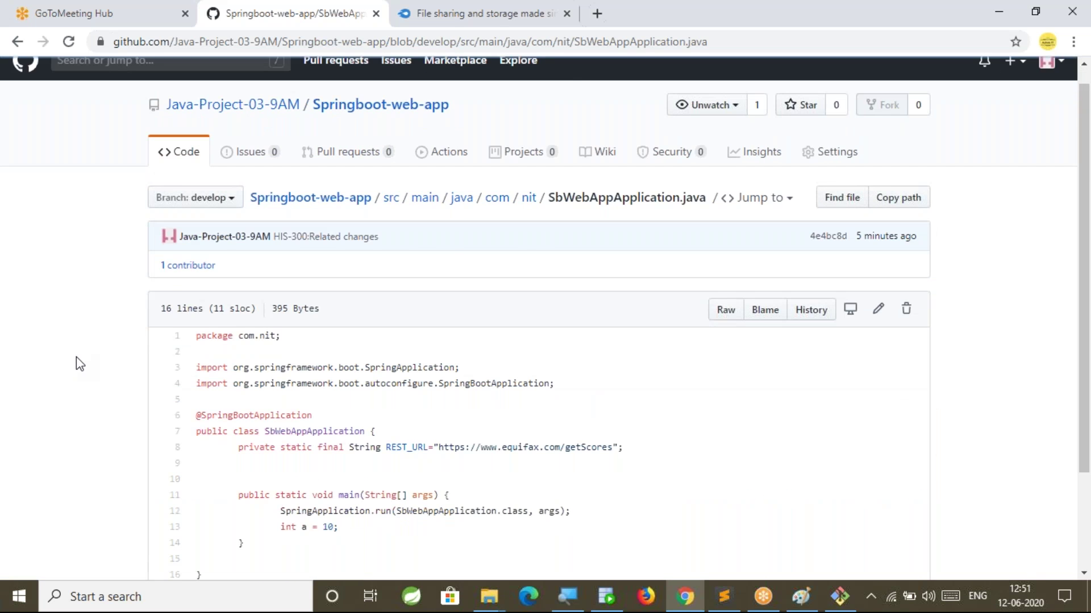
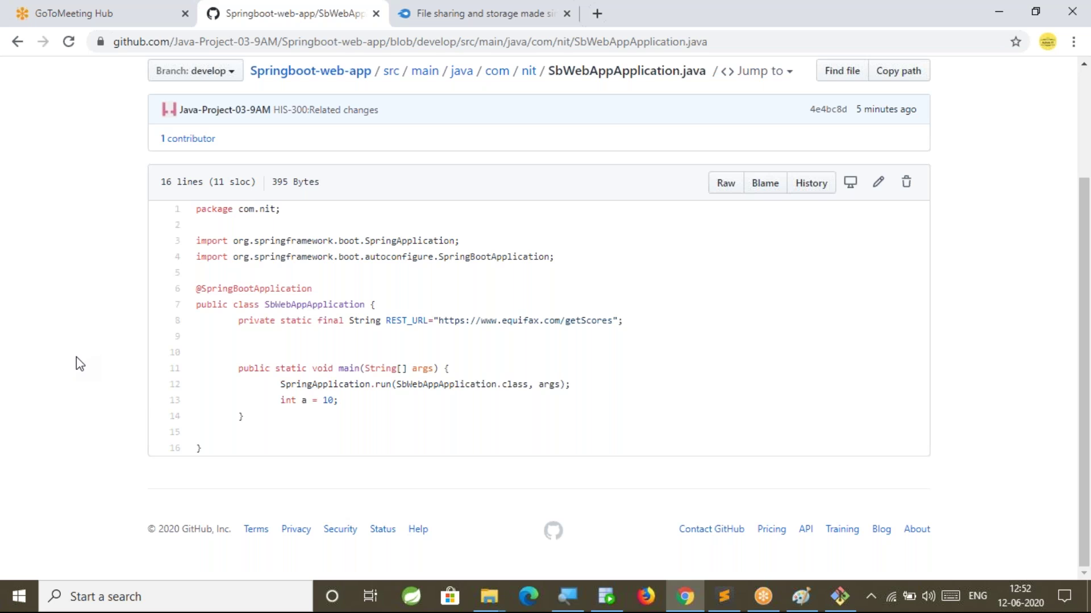
Switch from the develop SbWebAppApplication.java page in Chrome to the Paint branch diagram.
key("alt+Tab")
key("alt+Tab")
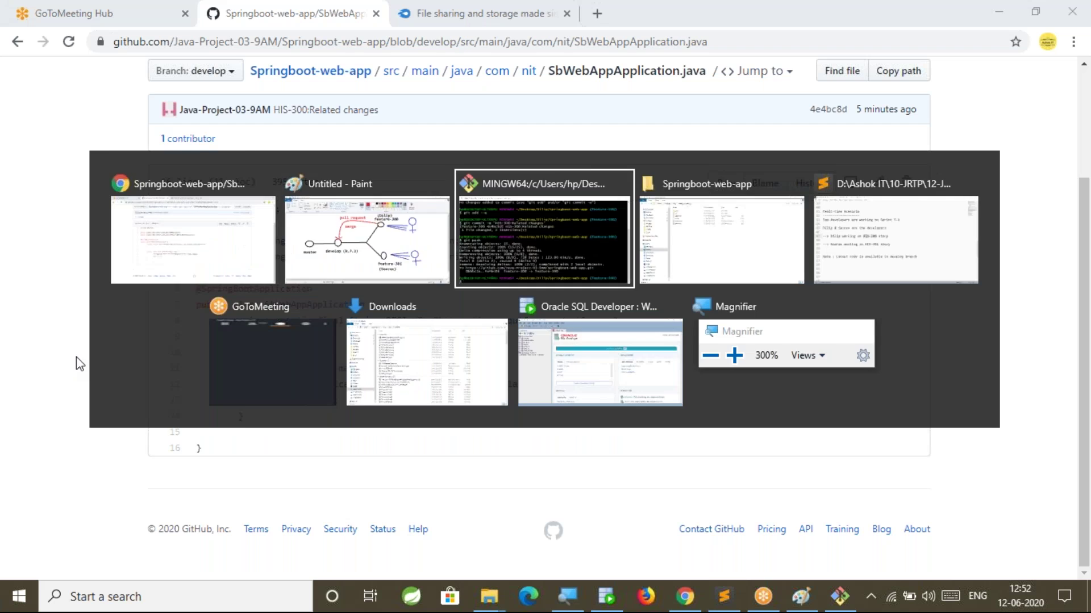
key("alt+Tab")
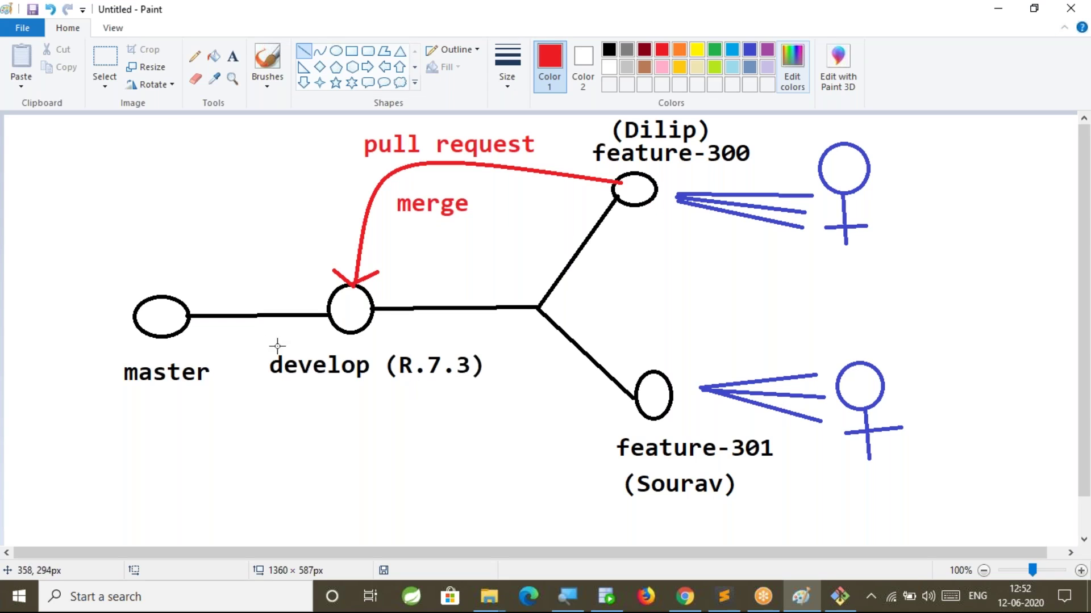
Draw and undo a red underline under develop, then bring the Springboot-web-app folder window forward.
left_click_drag(261, 344, 413, 346)
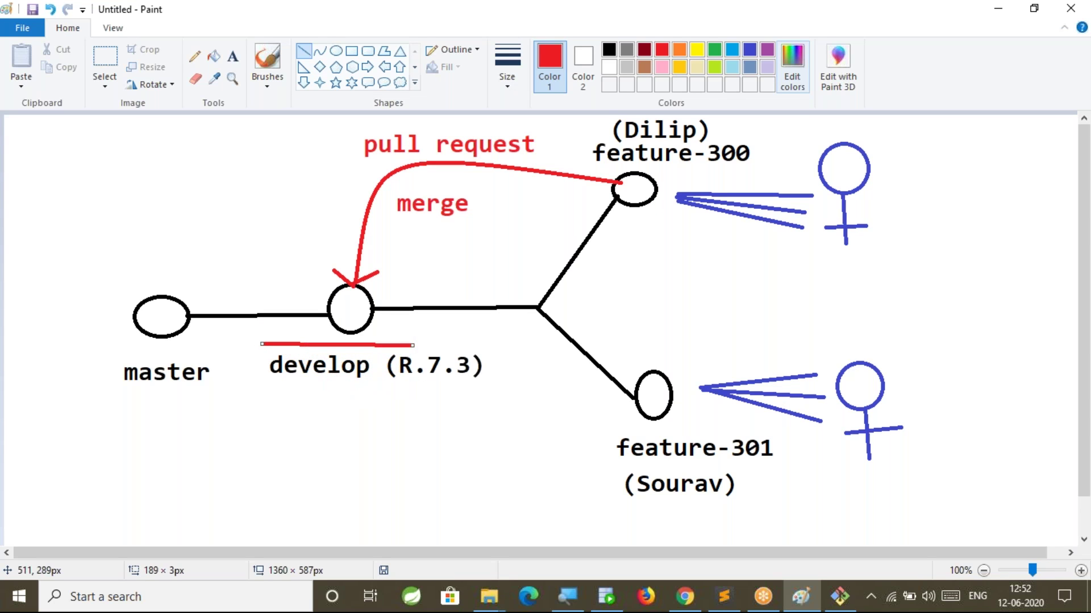
key("ctrl+z")
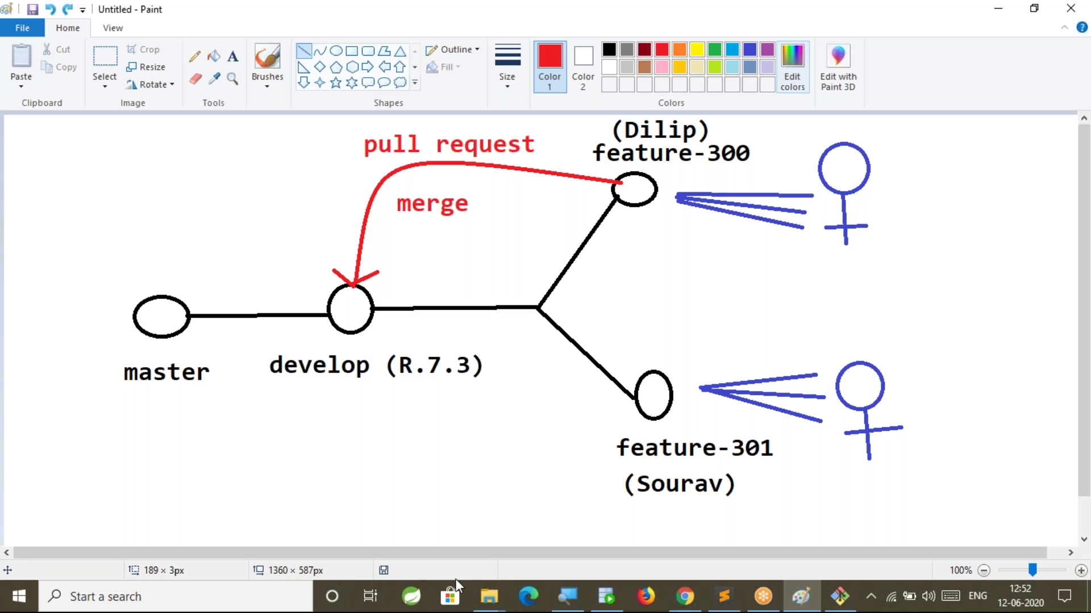
mouse_move(488, 596)
left_click(404, 528)
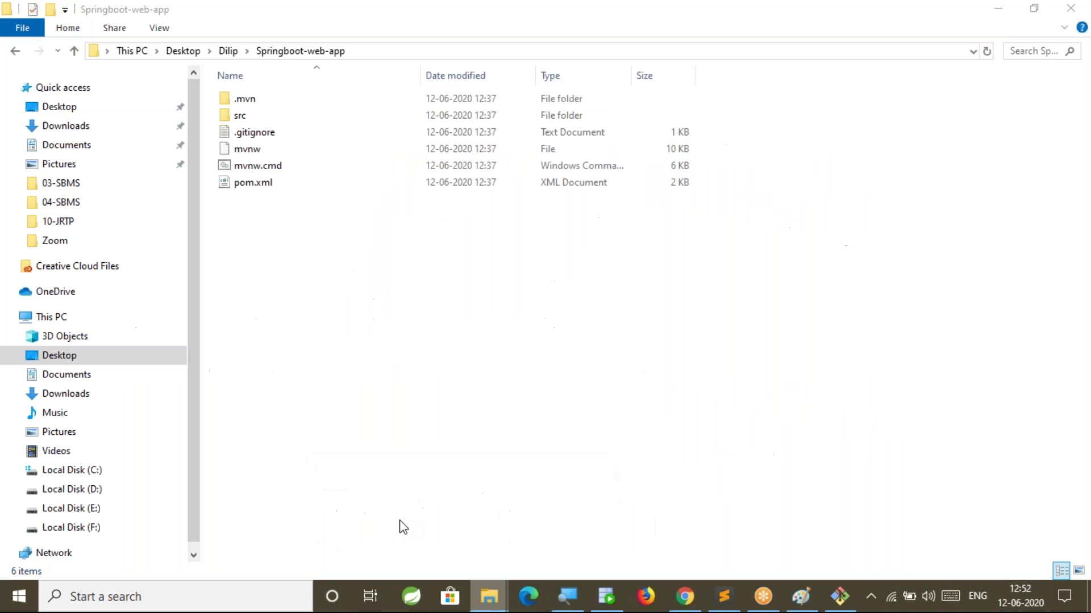
Go to the second developer's Springboot-web-app folder on the Desktop and close the Git terminal.
left_click(191, 57)
double_click(250, 215)
double_click(297, 104)
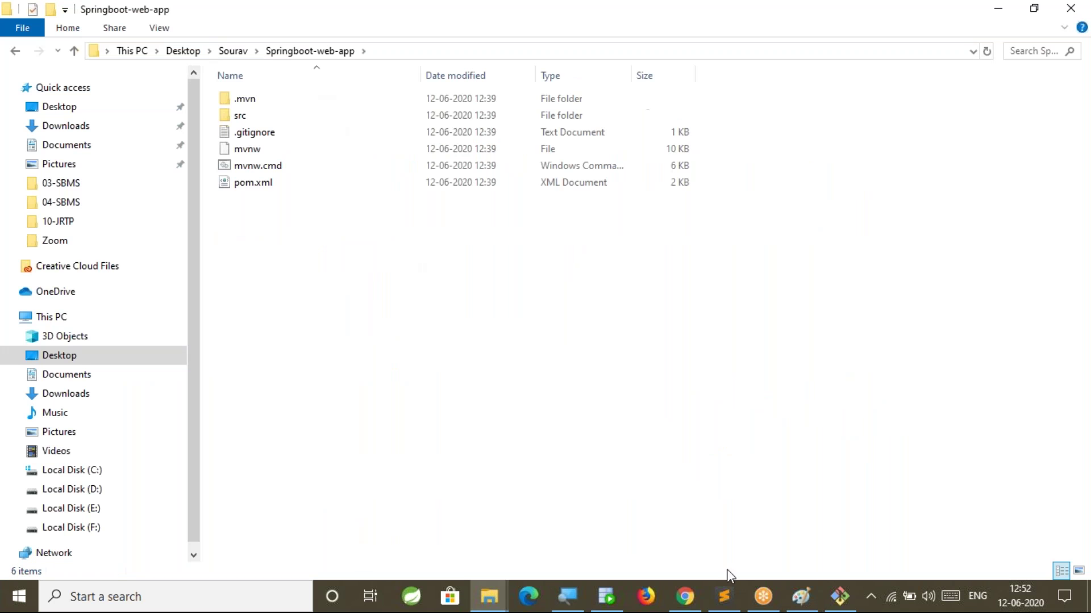
left_click(841, 596)
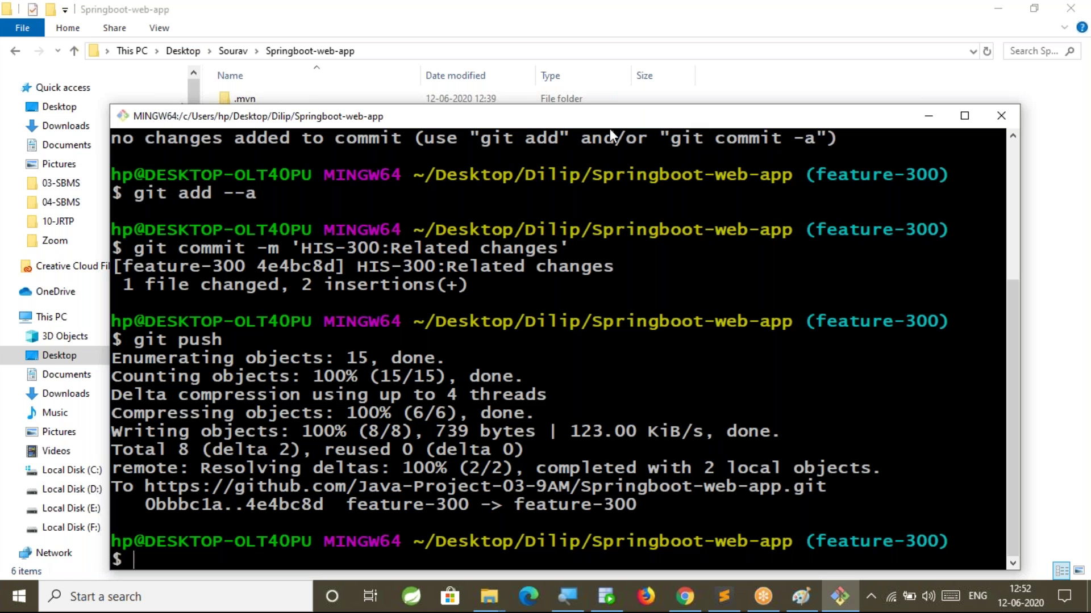
left_click(691, 126)
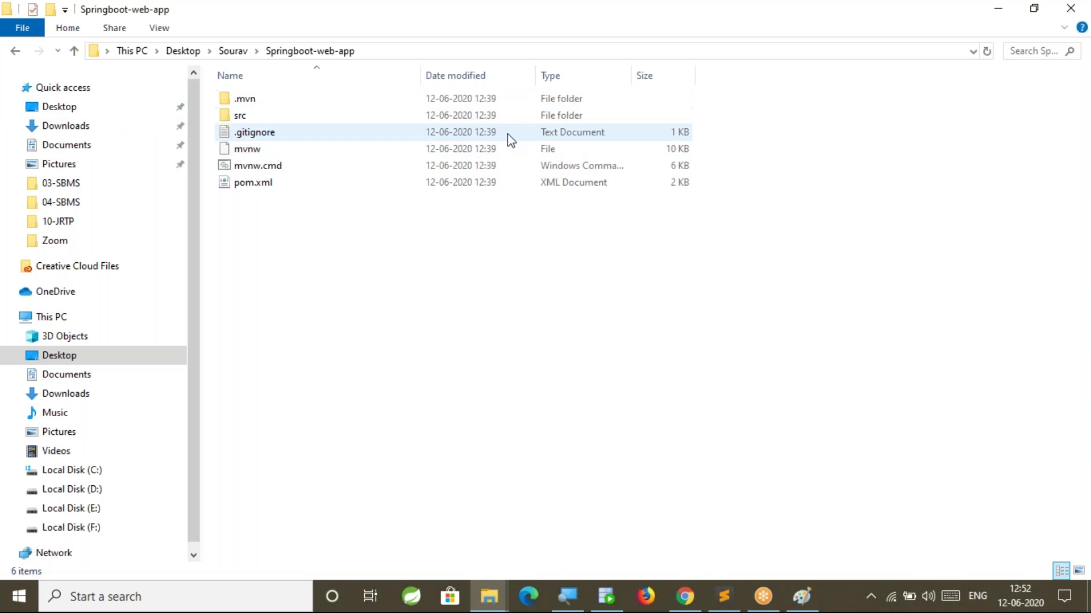
Open src/main/java/com/nit/SbWebAppApplication.java in Notepad and maximise the window.
double_click(485, 117)
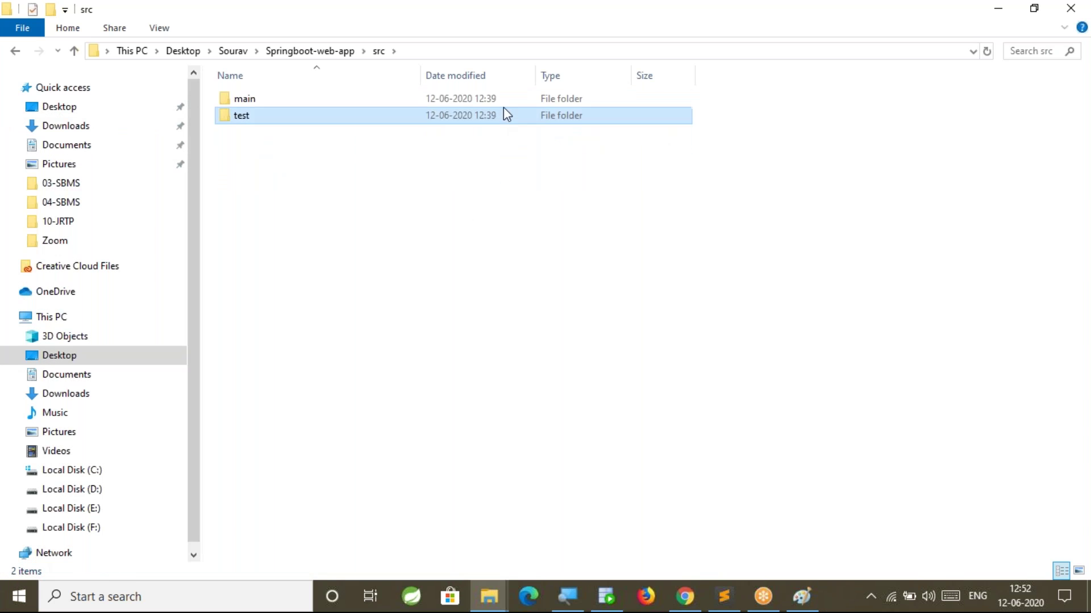
double_click(509, 101)
double_click(510, 101)
double_click(496, 104)
double_click(468, 106)
double_click(277, 113)
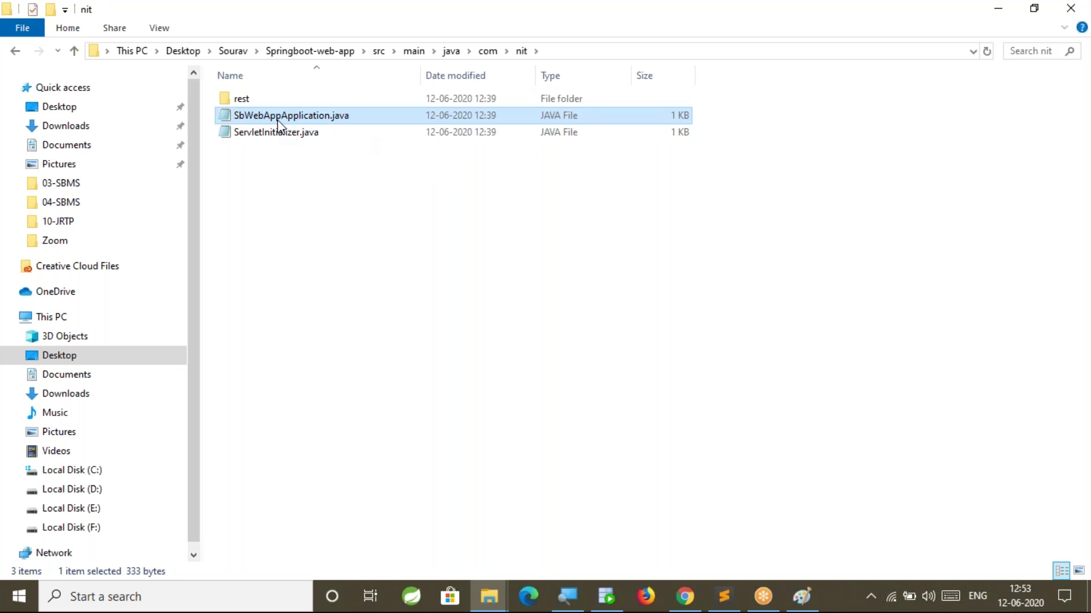
double_click(485, 96)
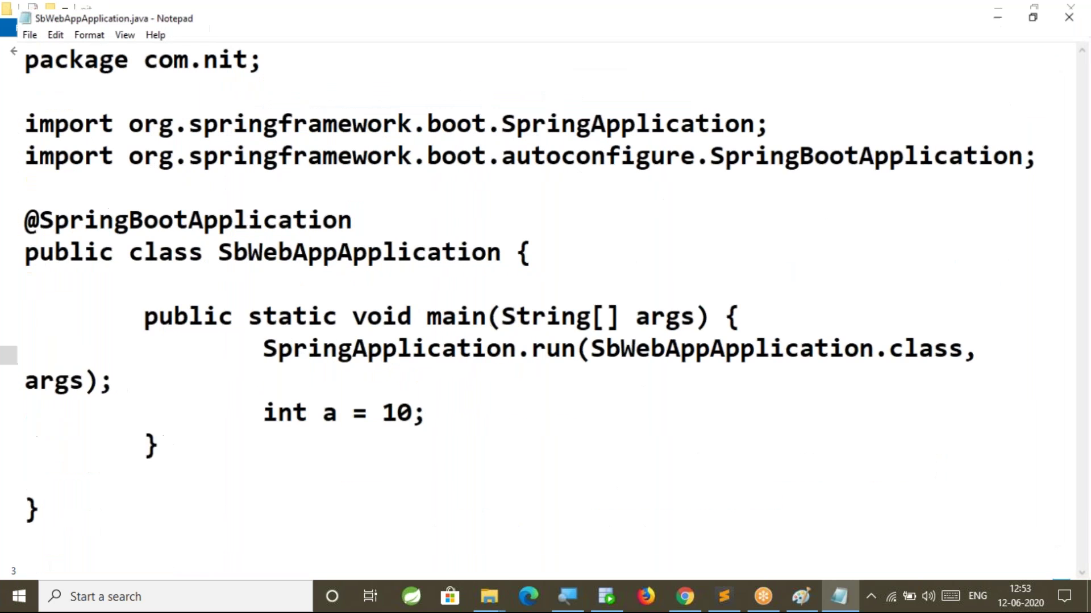
Shrink the text size and highlight the class declaration line to review it.
key("ctrl+minus")
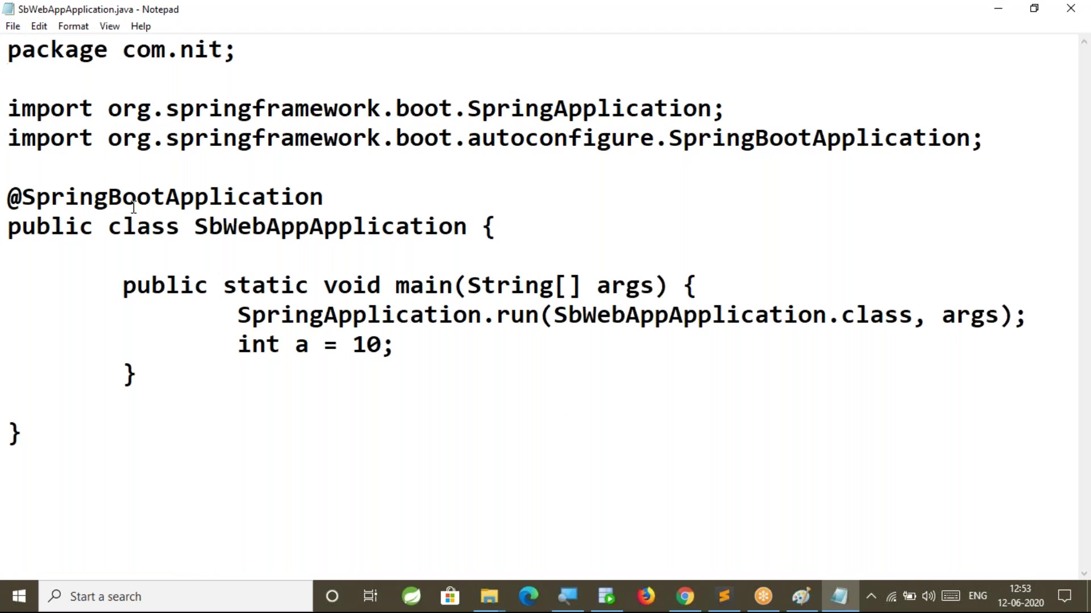
left_click_drag(507, 226, 6, 232)
left_click(443, 275)
left_click(527, 252)
left_click_drag(500, 227, 6, 232)
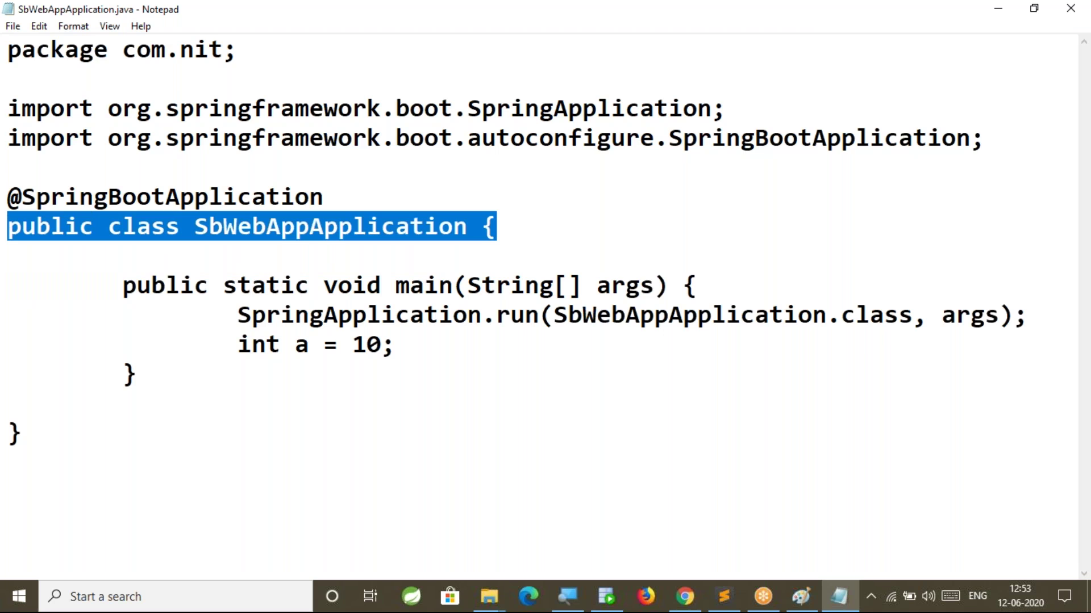
left_click(193, 244)
left_click(529, 237)
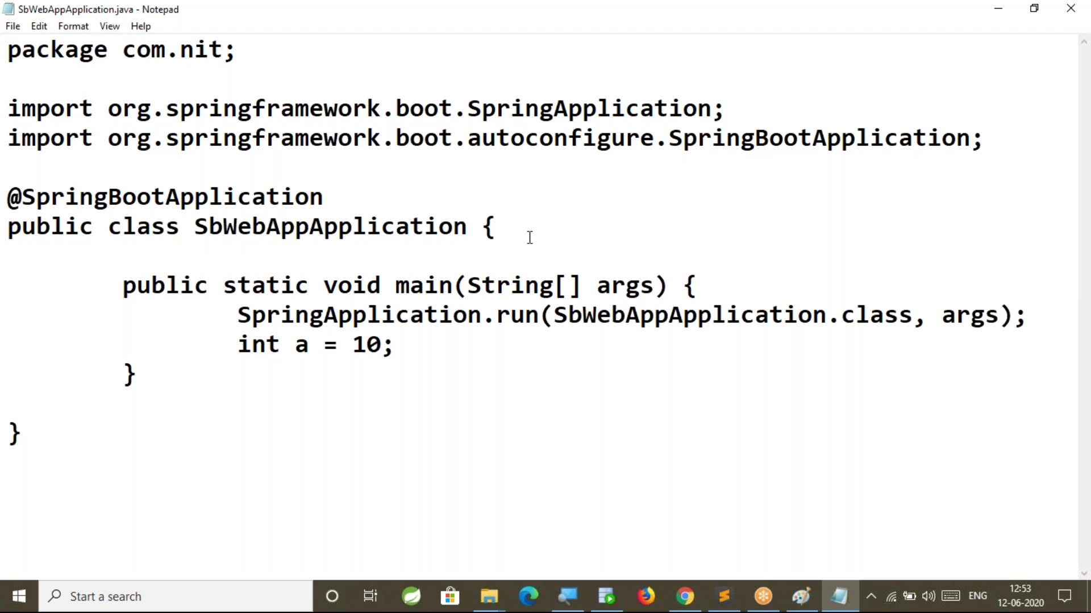
Add a public void loadDataToCache() method containing //logic after main, and save.
left_click(164, 373)
key("Return")
key("Return")
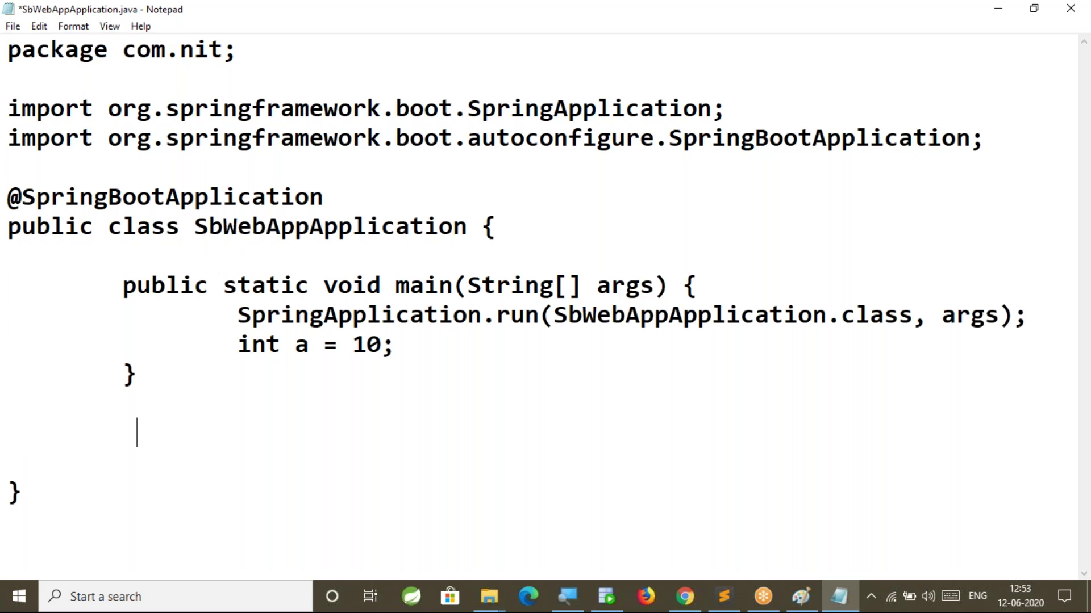
type("public void loadDataTOC")
key("BackSpace")
key("BackSpace")
type("oCache(){")
key("Return")
key("Return")
key("Tab")
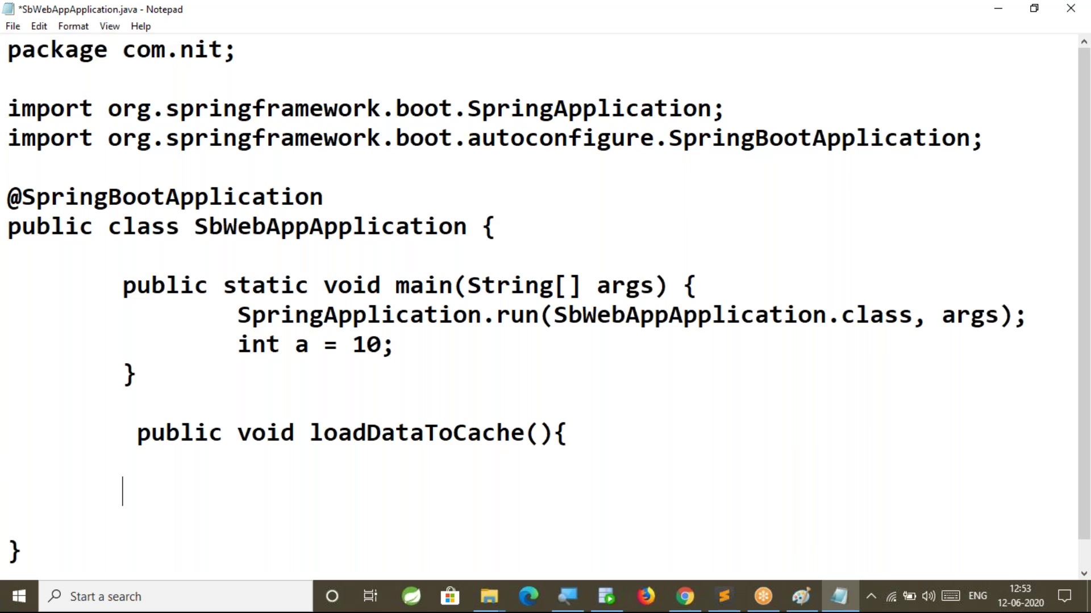
type("}")
left_click(8, 461)
key("Tab")
key("Tab")
type("//logic")
key("ctrl+s")
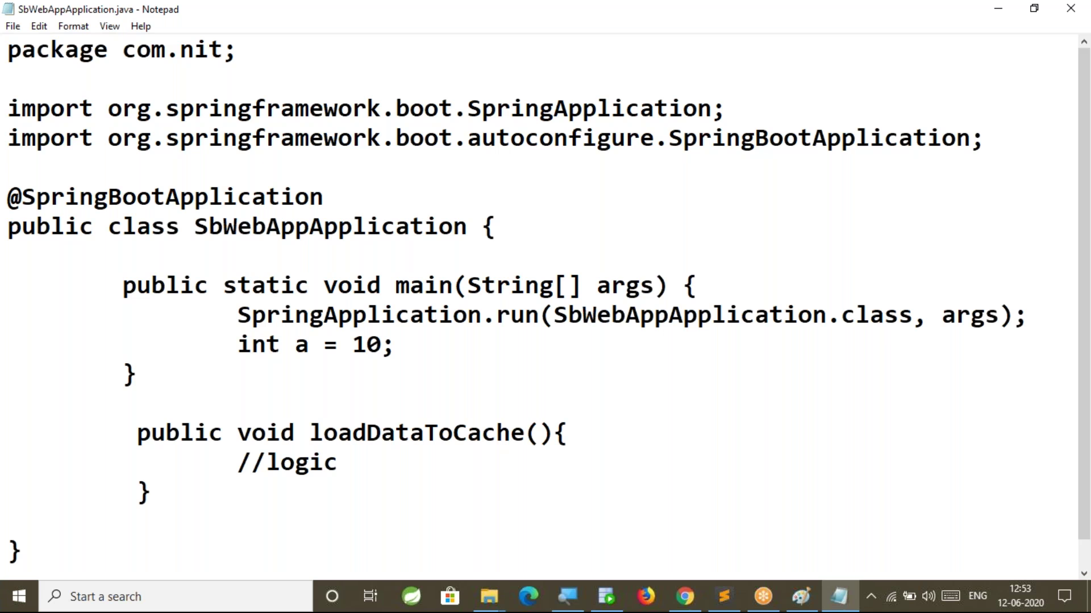
Add the field 'private Map<String,Object> cache = new HashMap<String,Object>()' under the class line.
left_click(532, 249)
key("Return")
key("Up")
key("Tab")
type("private Map<String,")
type("St")
key("BackSpace")
key("BackSpace")
type("Object> ma")
key("BackSpace")
key("BackSpace")
type("cache")
type("= nwew")
key("BackSpace")
key("BackSpace")
type("ew")
key("BackSpace")
key("BackSpace")
key("BackSpace")
type("ew HashMap<S")
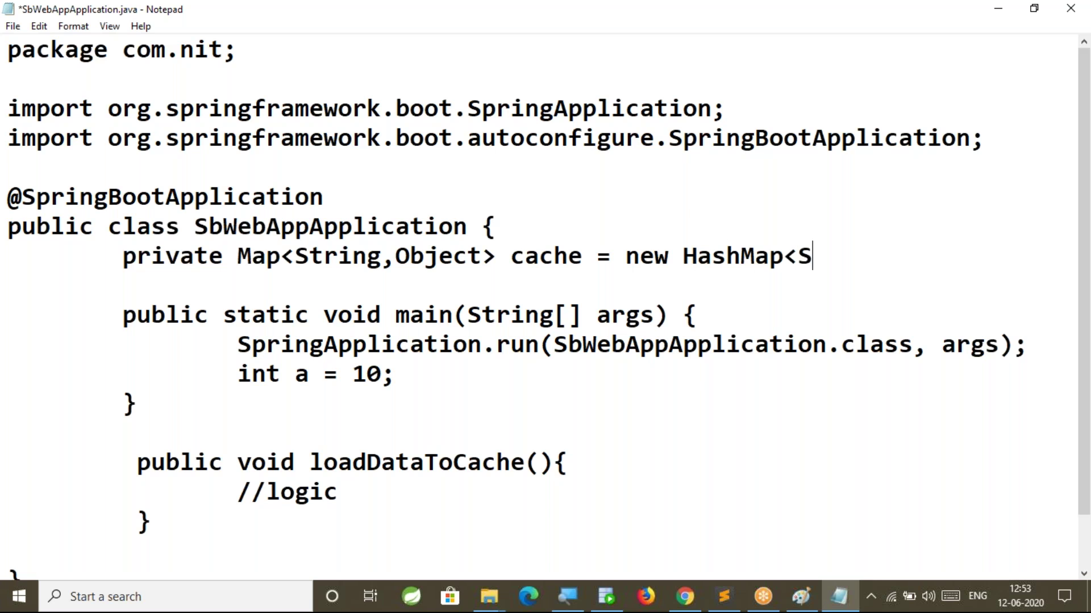
type("tring,Object>()")
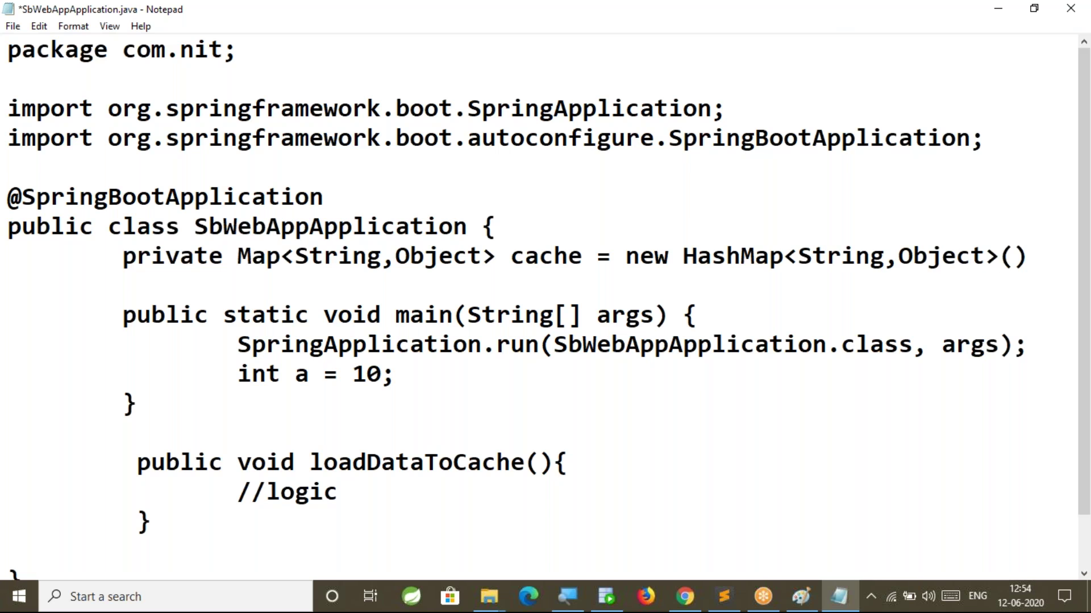
Highlight the loadDataToCache method, the cache field and the //logic comment for review.
left_click(811, 75)
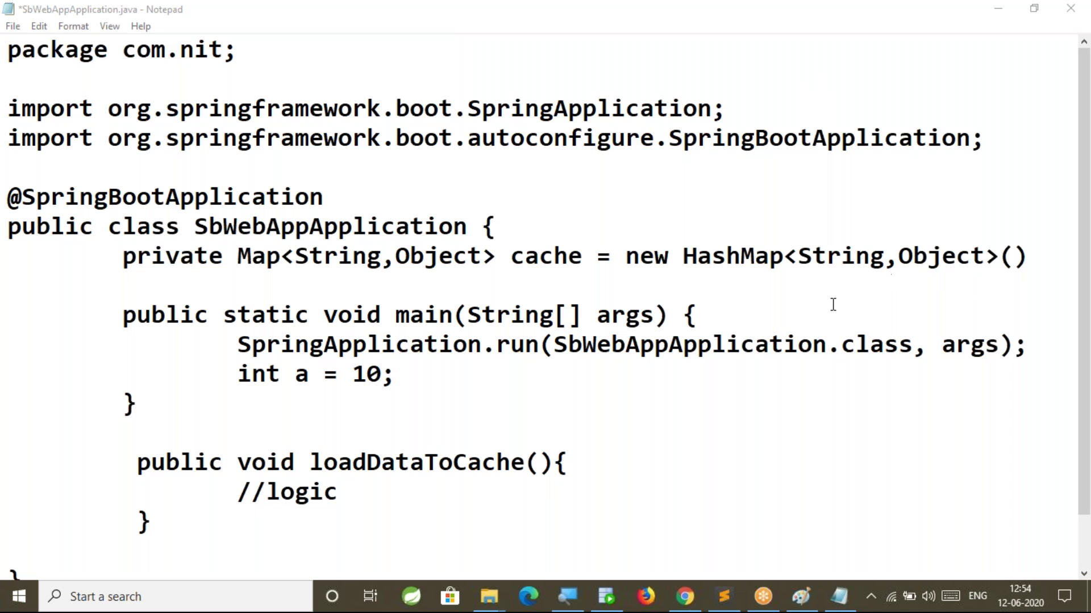
scroll(482, 453, "down", 1)
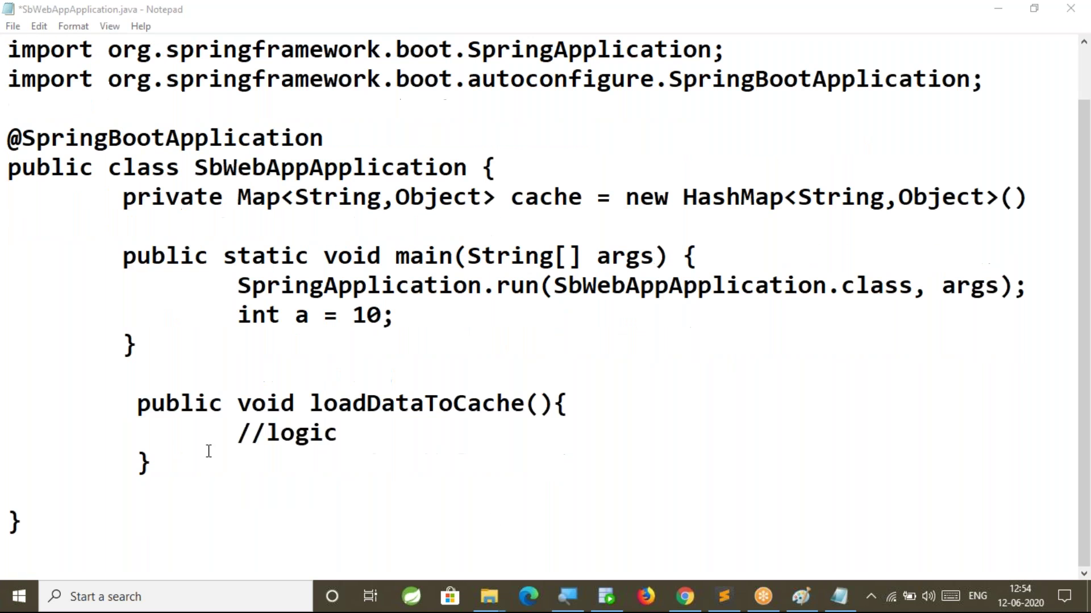
left_click_drag(124, 403, 180, 460)
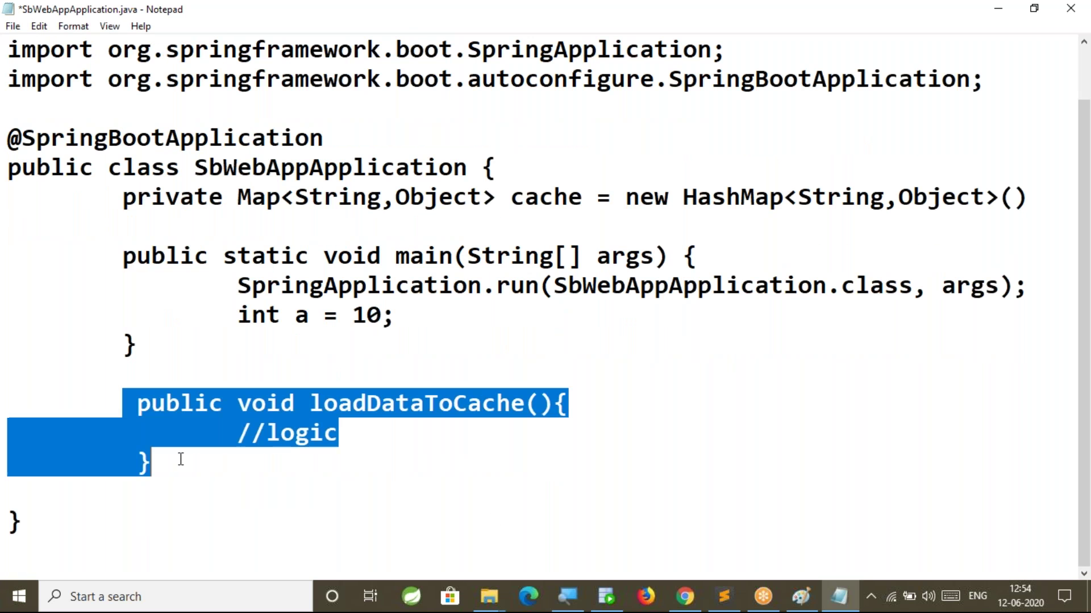
left_click(338, 482)
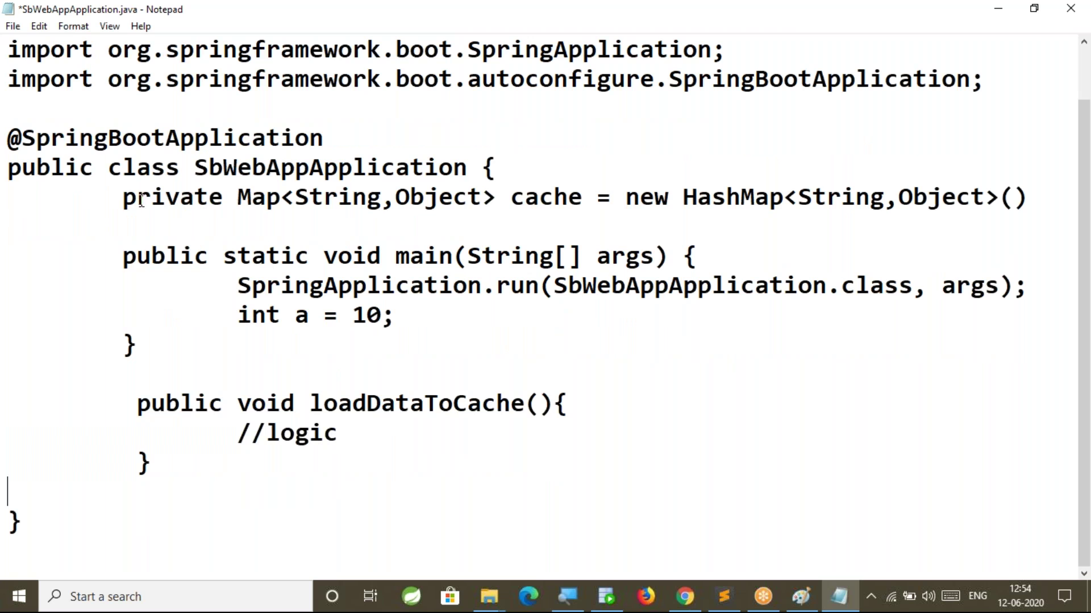
left_click_drag(113, 204, 1043, 211)
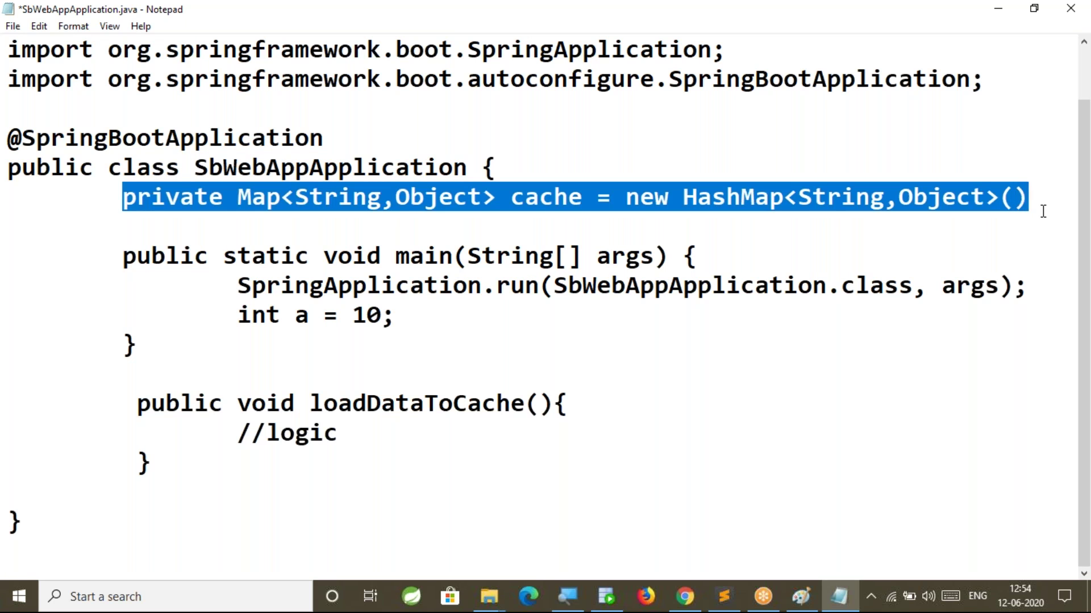
left_click(731, 344)
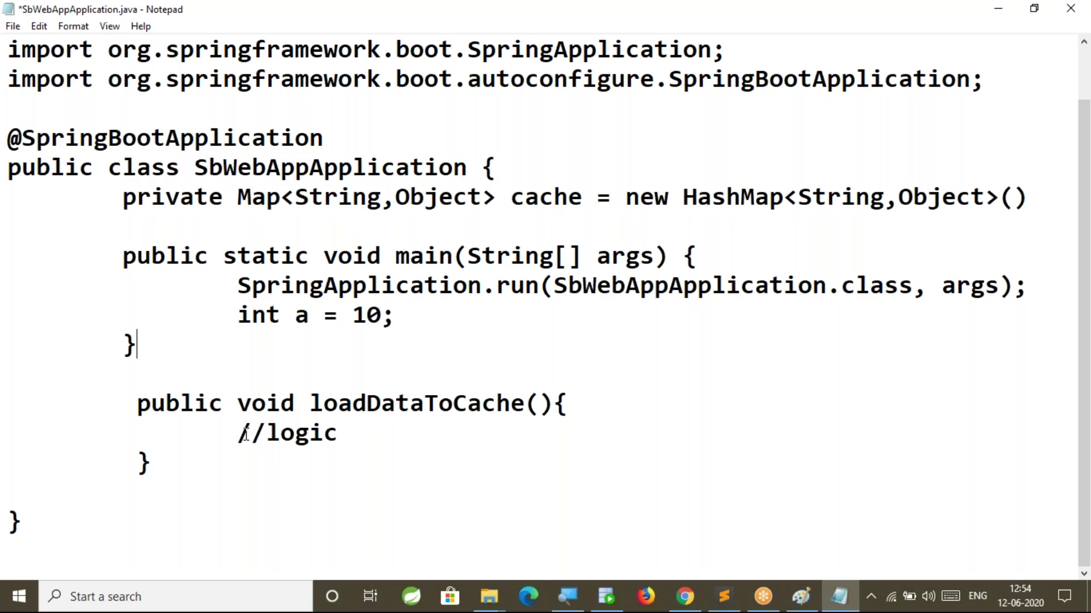
left_click_drag(223, 437, 342, 419)
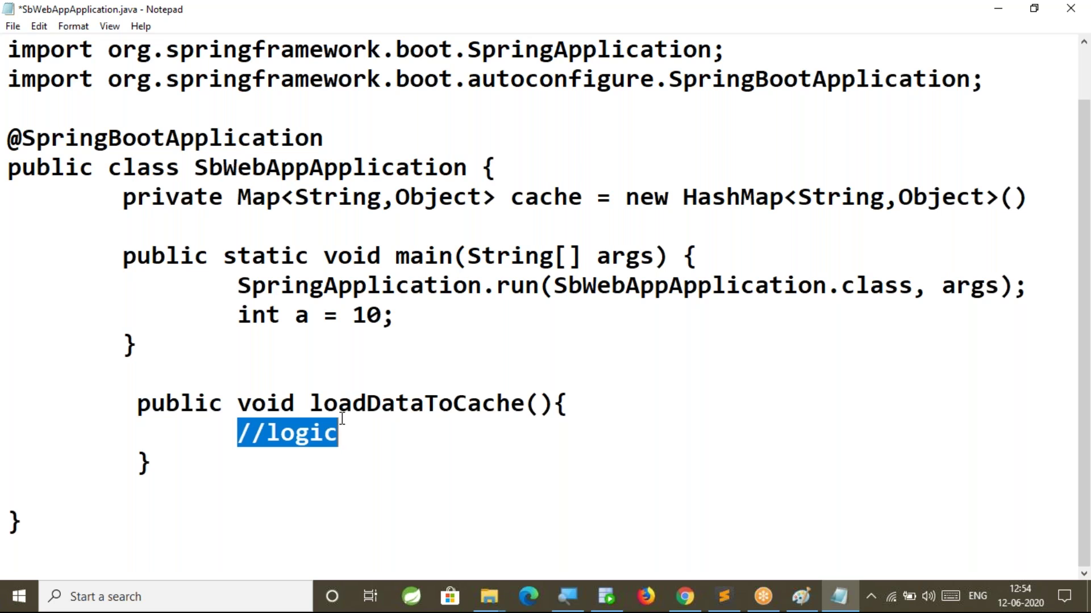
left_click_drag(237, 438, 356, 441)
left_click(120, 196)
Highlight the method, class name and cache declaration again, then save the file.
left_click_drag(138, 413, 163, 463)
left_click(175, 463)
left_click_drag(122, 198, 959, 212)
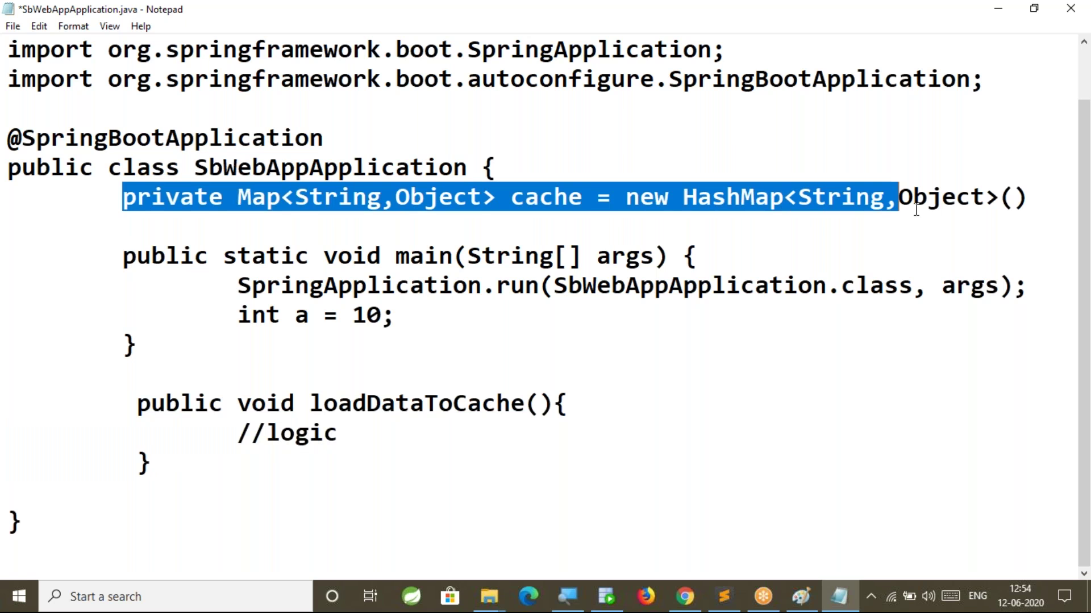
left_click(395, 315)
left_click_drag(180, 168, 520, 166)
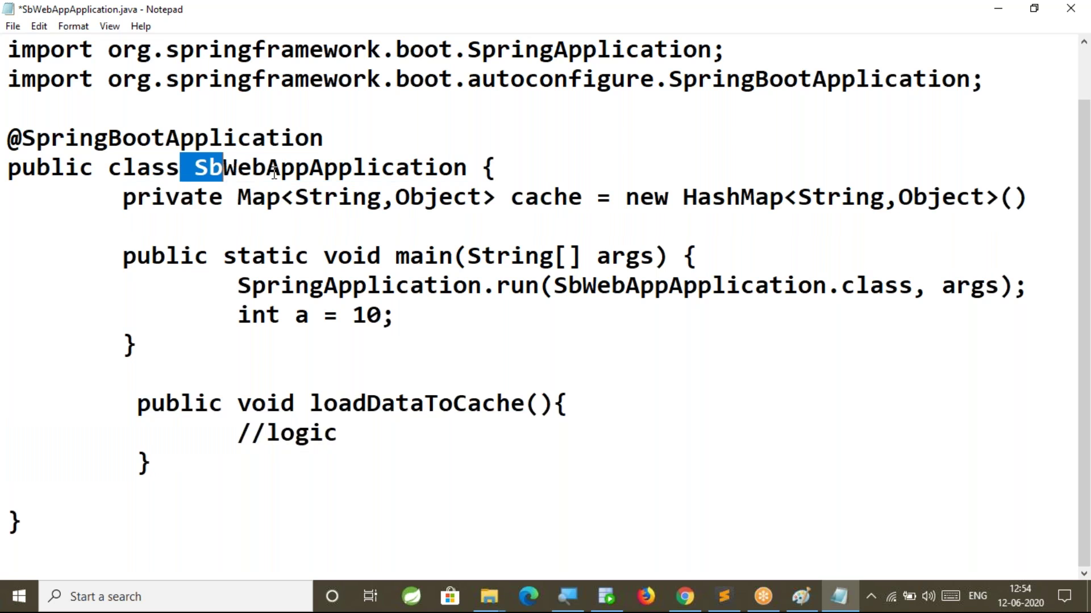
left_click(305, 219)
mouse_move(117, 200)
left_mouse_down()
mouse_move(1051, 206)
mouse_move(94, 202)
left_mouse_up()
left_click(97, 201)
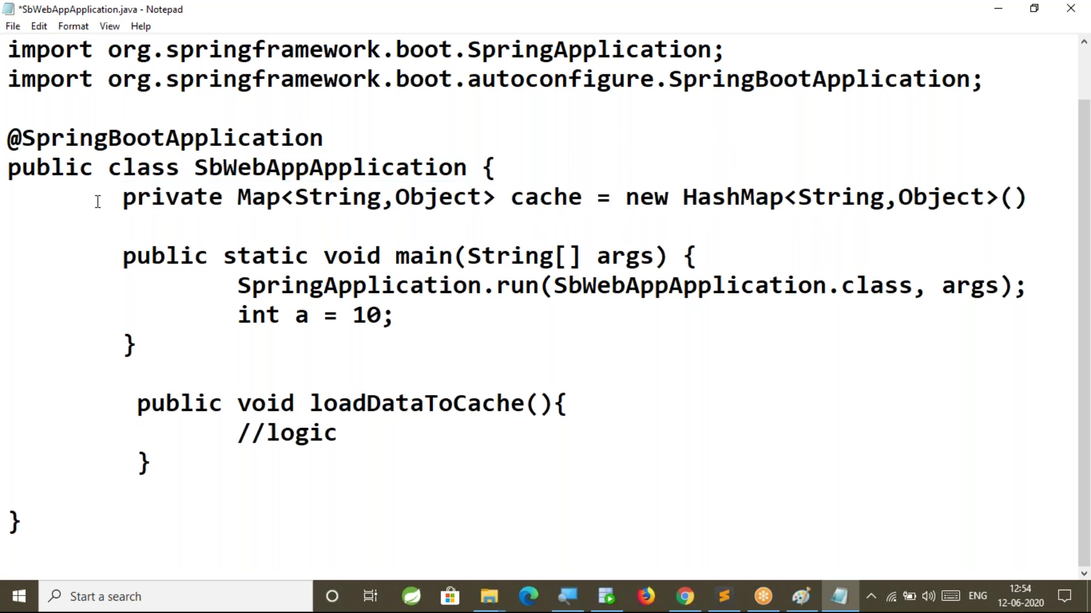
left_click_drag(125, 198, 1034, 211)
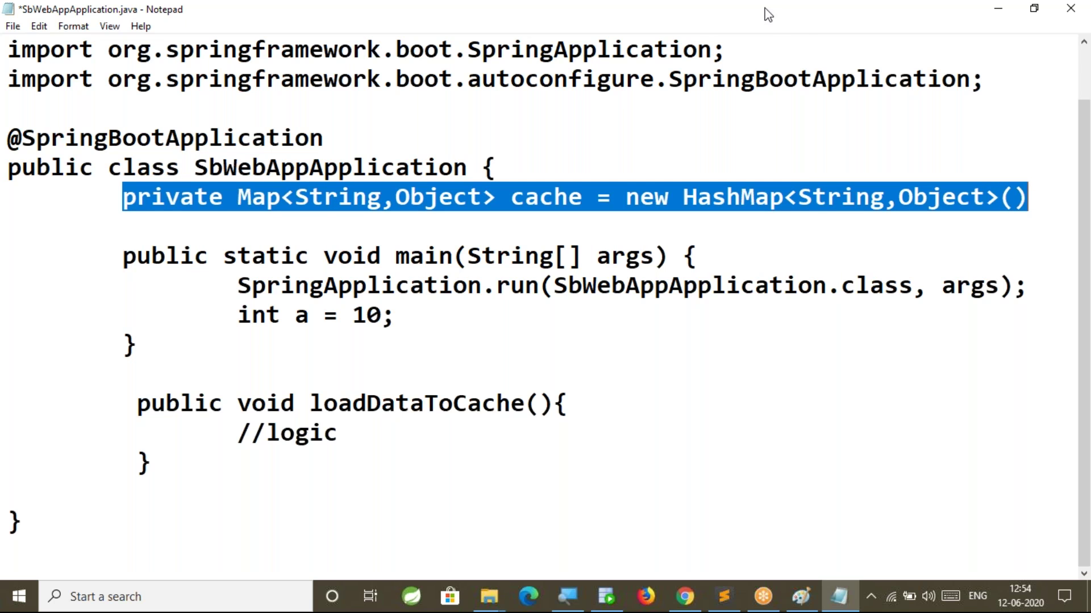
left_click(648, 447)
key("ctrl+s")
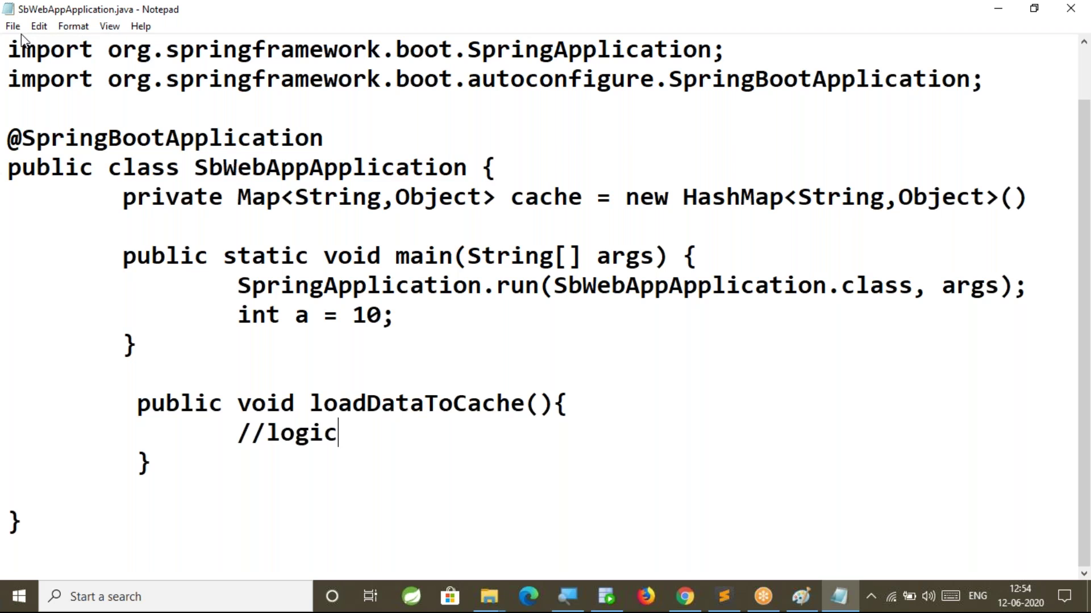
Insert a //HIS-301 changes comment above loadDataToCache, save, and highlight the changed lines.
left_click_drag(134, 412, 168, 483)
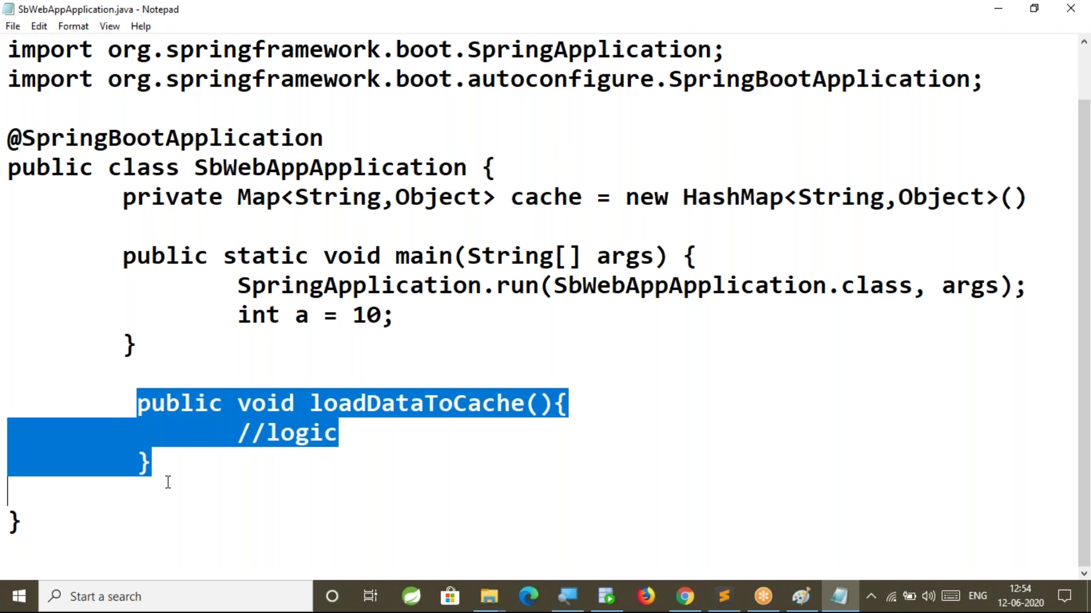
left_click(231, 376)
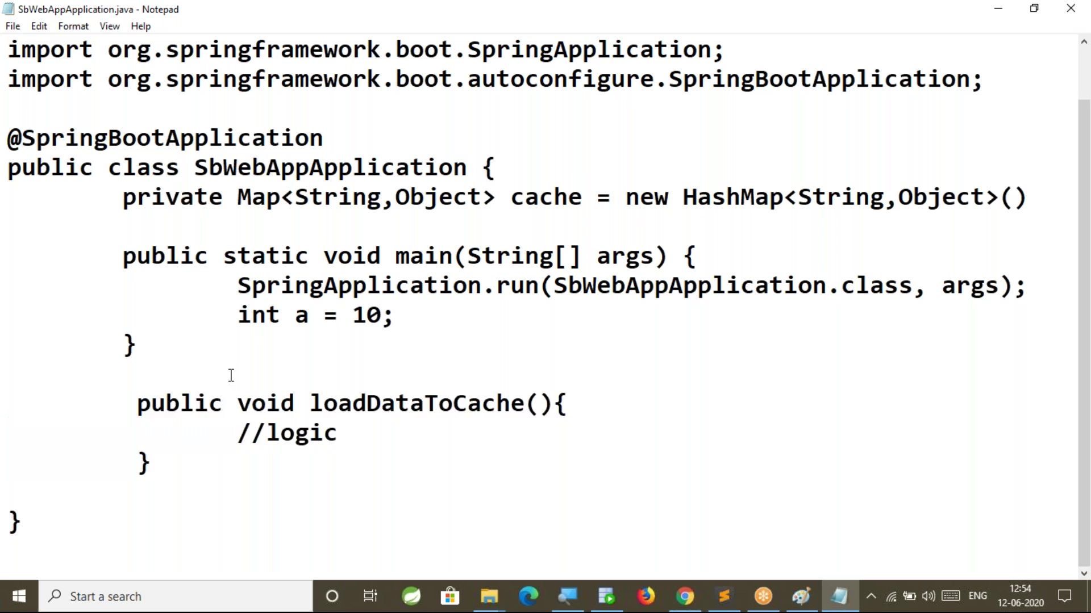
key("Return")
type("//HIS-301 changes")
key("ctrl+s")
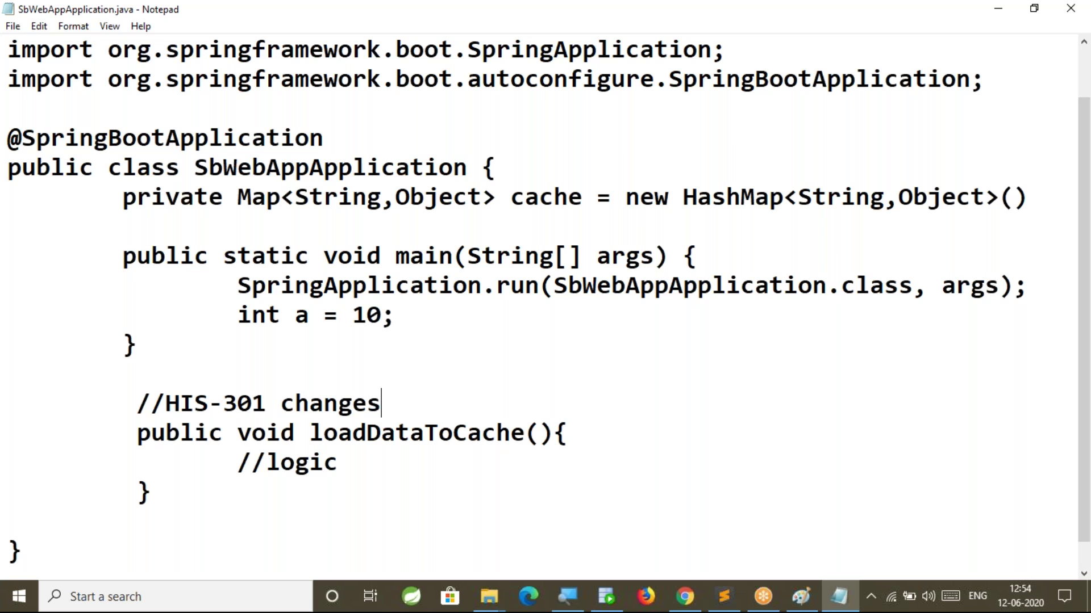
left_click_drag(129, 404, 182, 490)
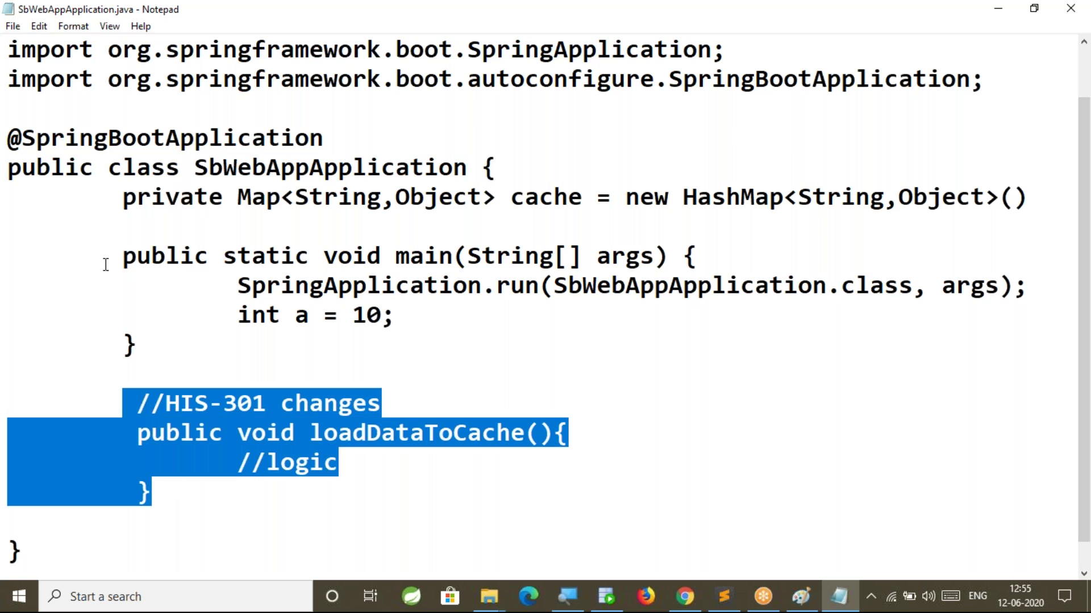
left_click_drag(113, 199, 1028, 199)
left_click(627, 199)
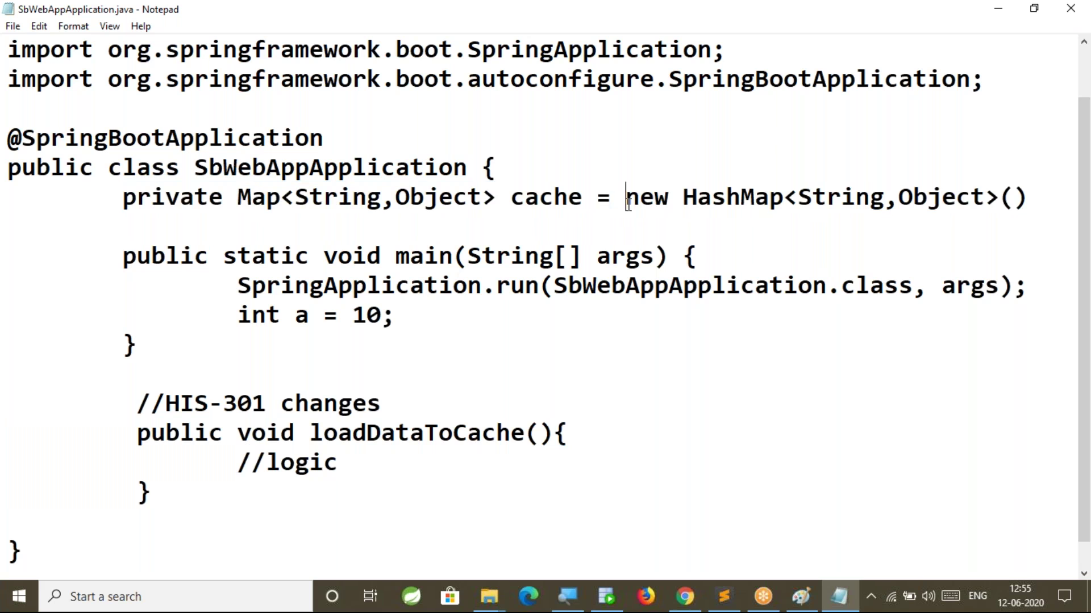
Exit Notepad via File > Exit and bring the class notes forward.
mouse_move(122, 198)
left_mouse_down()
mouse_move(1020, 209)
mouse_move(1029, 199)
left_mouse_up()
left_click(13, 26)
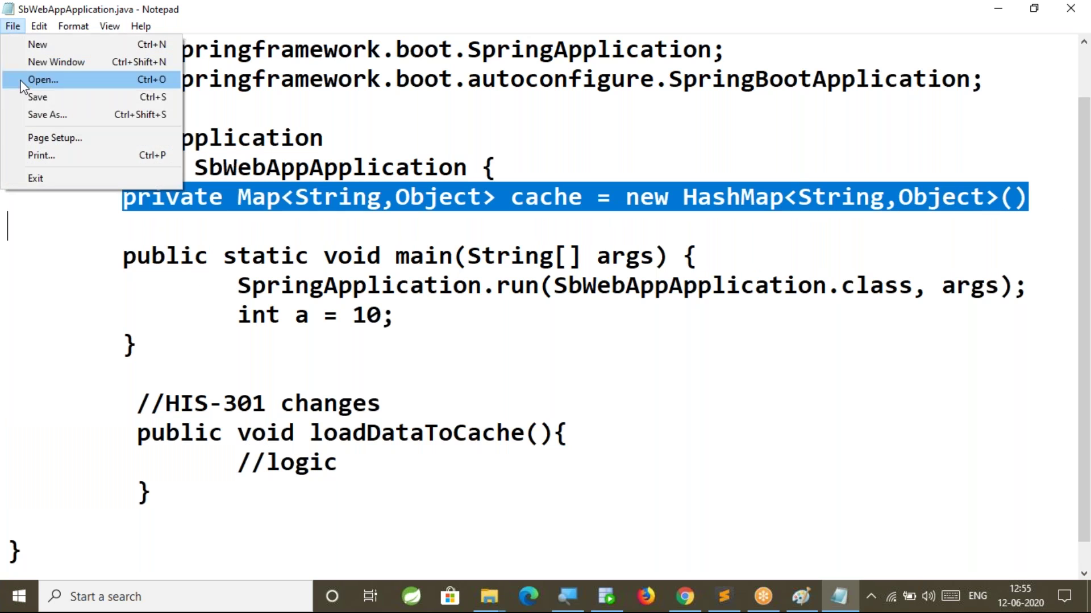
left_click(35, 178)
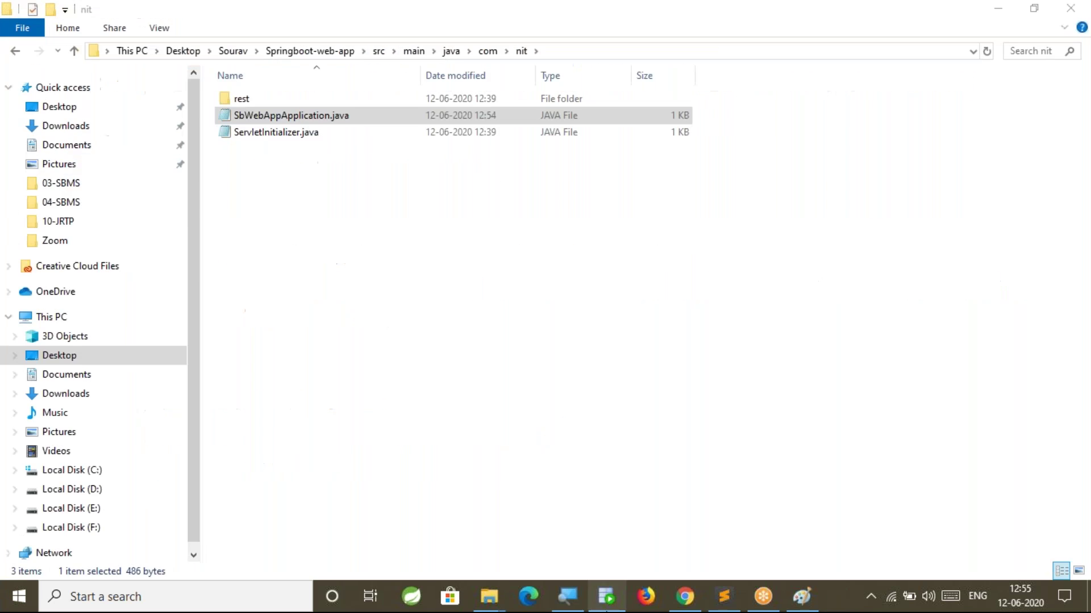
left_click(723, 598)
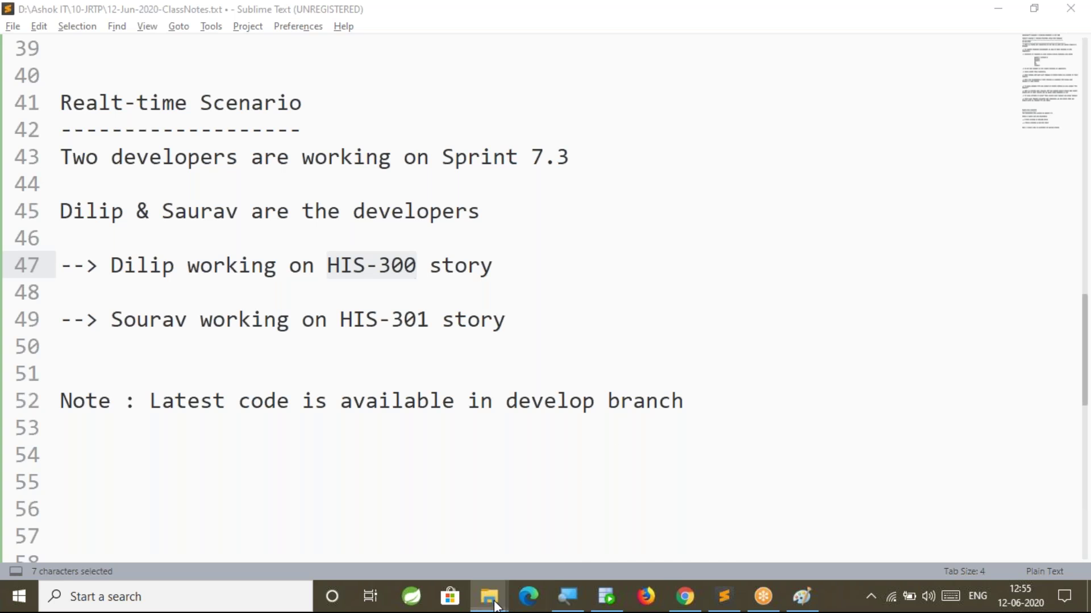
Open Git Bash Here from the restored nit folder window.
left_click(452, 534)
right_click(424, 248)
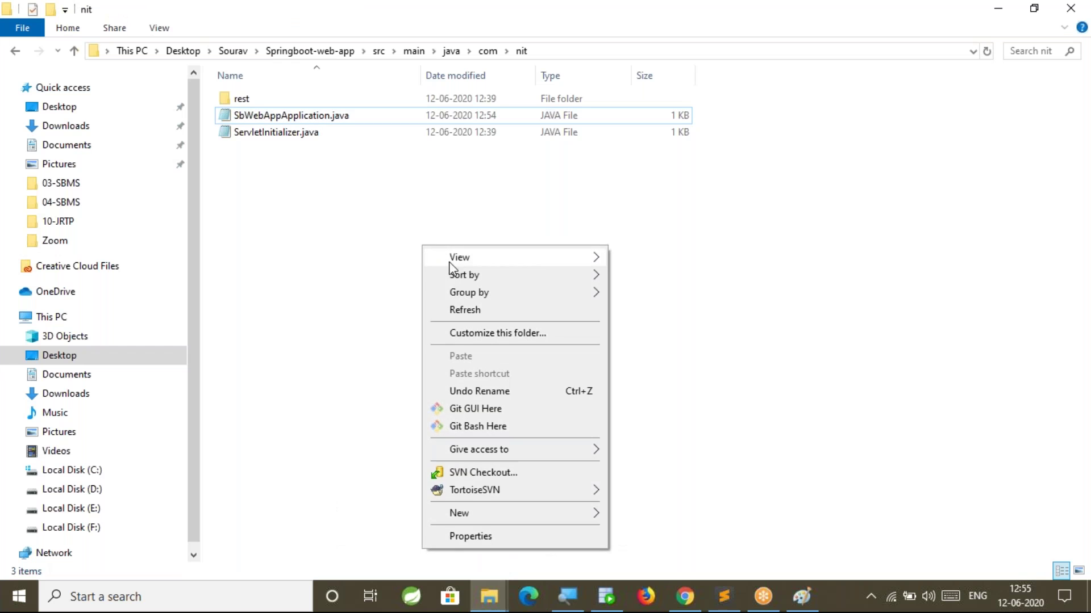
left_click(483, 427)
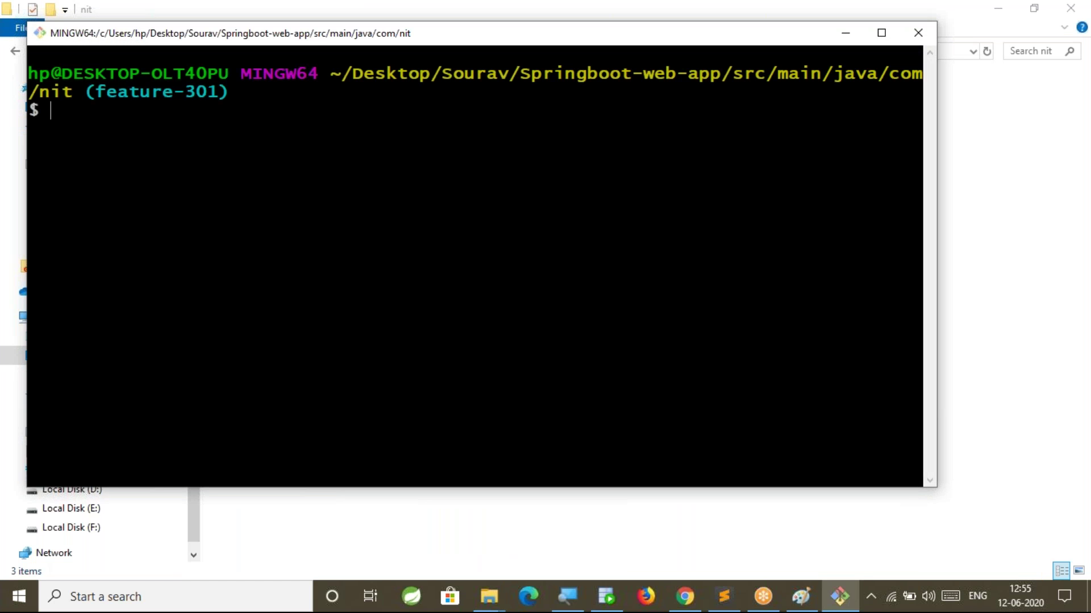
Check git status and stage all changes with git add --a.
type("git status")
key("Return")
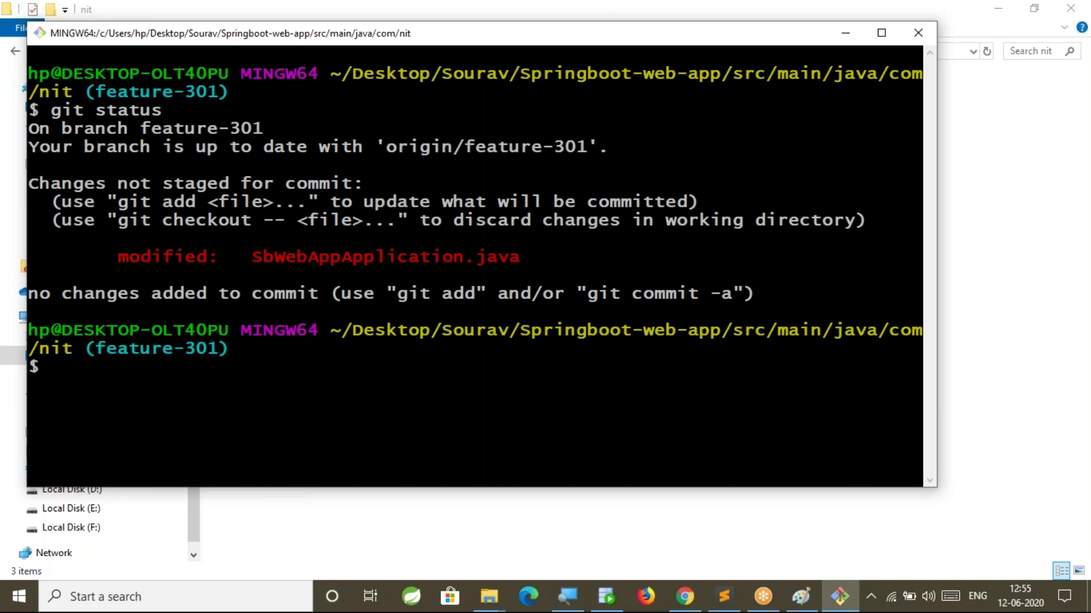
type("git add --a")
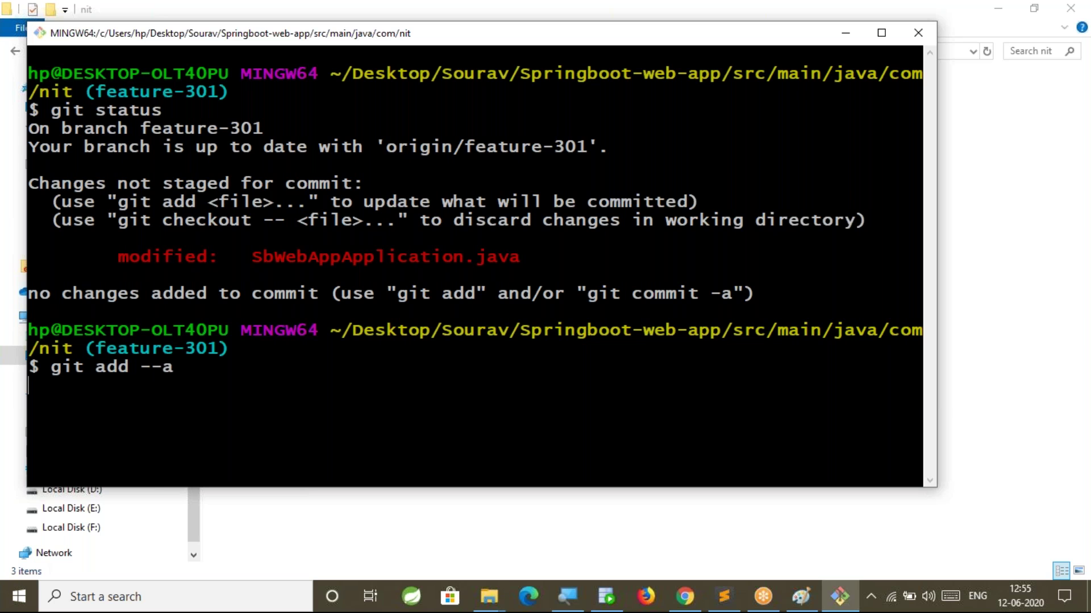
key("Return")
Commit with message 'HIS-301:Related changes', git push, and minimise the terminal.
type("git commit -m 'HIS-301:Related chagne")
key("BackSpace")
key("BackSpace")
key("BackSpace")
type("nges")
key("BackSpace")
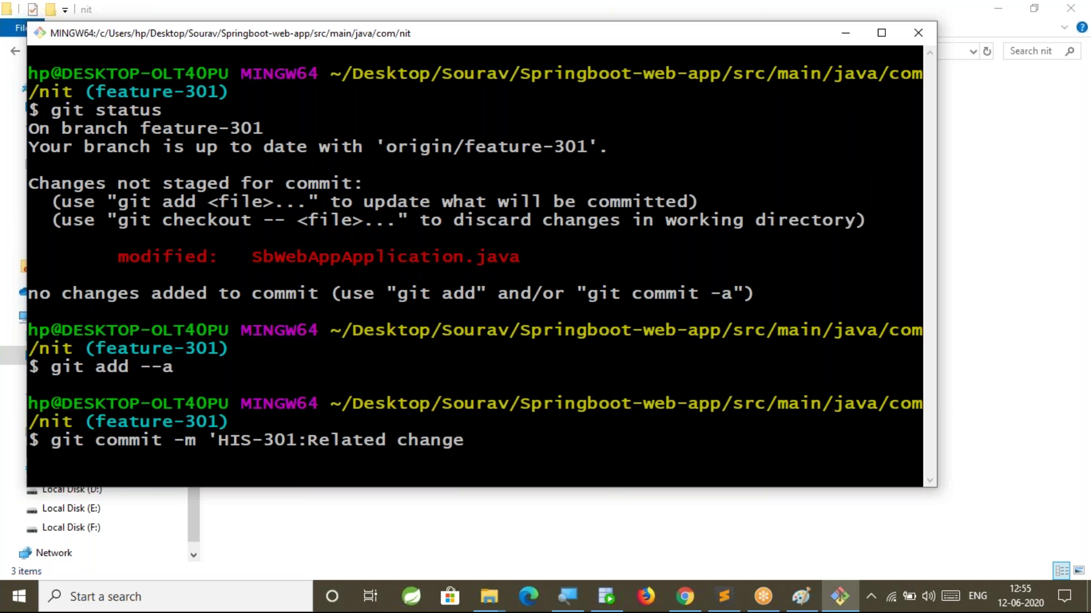
type("s")
left_click_drag(228, 441, 282, 446)
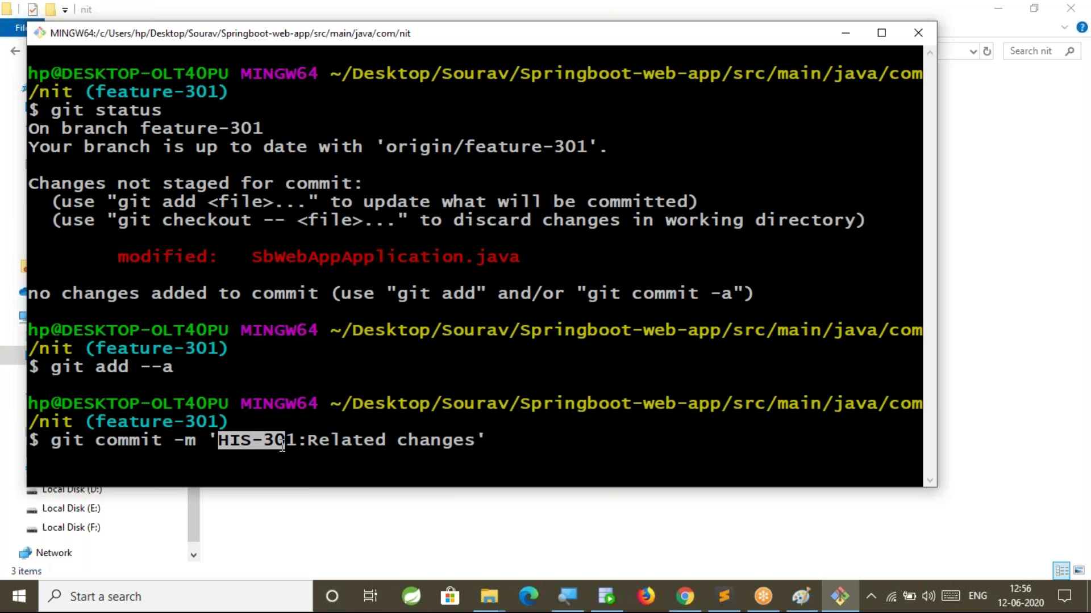
left_click(517, 427)
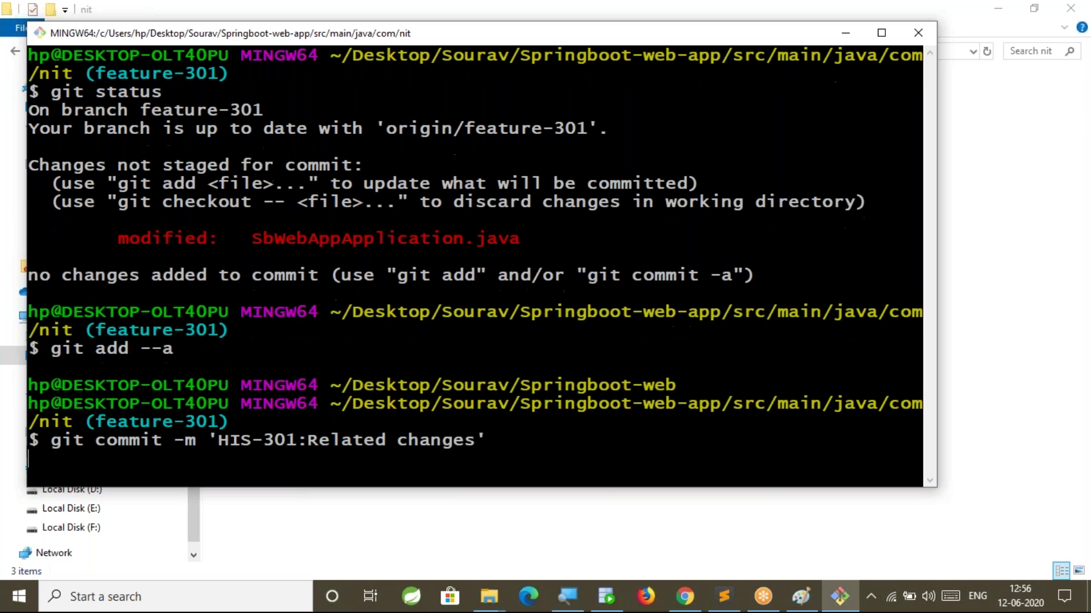
type("git push")
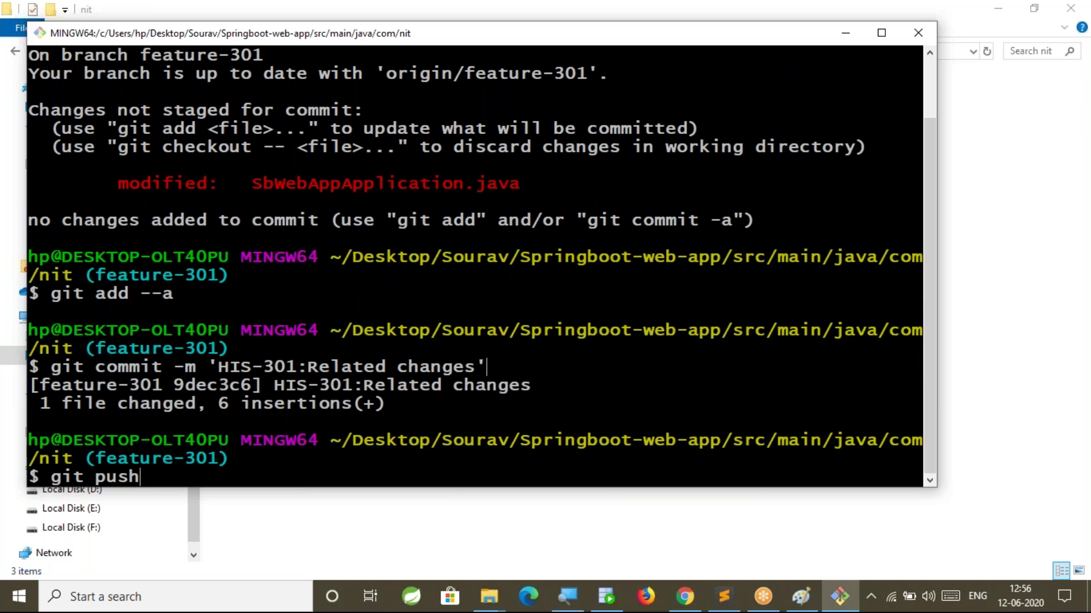
key("Return")
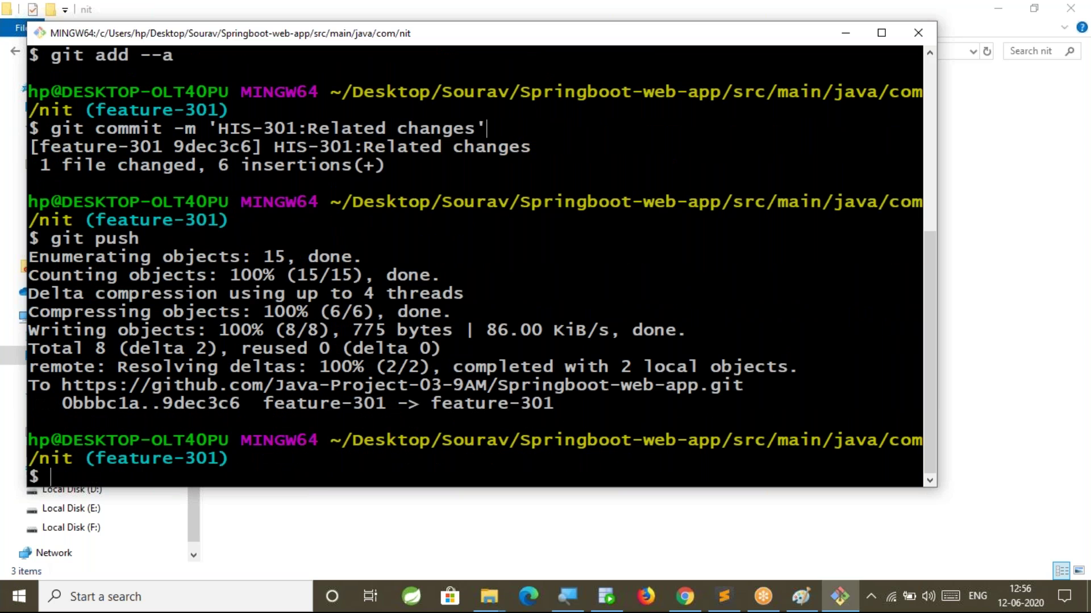
left_click(845, 33)
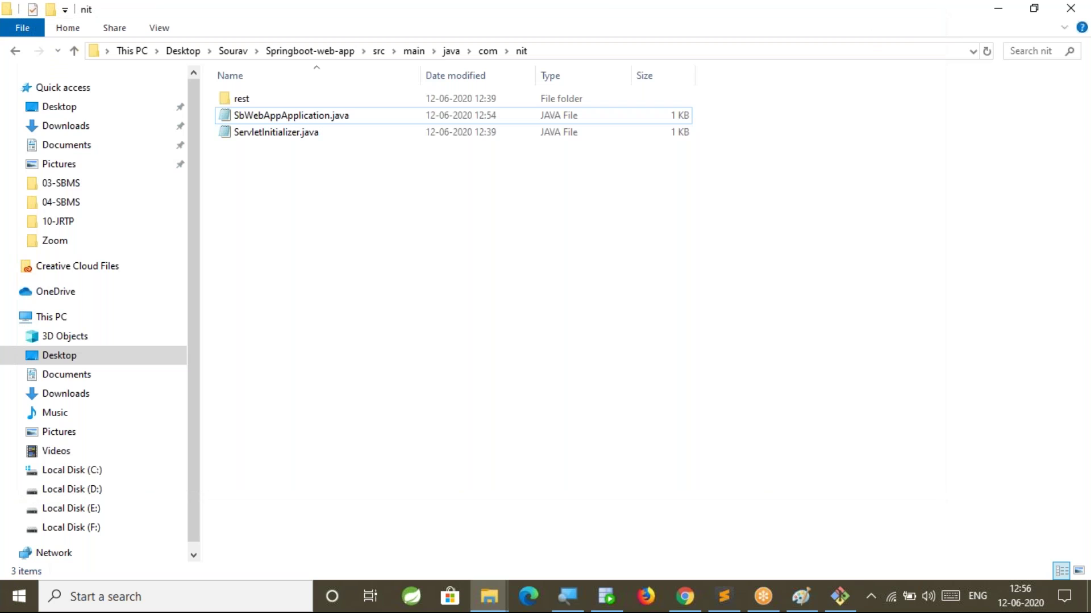
Switch the GitHub repository view from develop to the feature-301 branch.
left_click(684, 596)
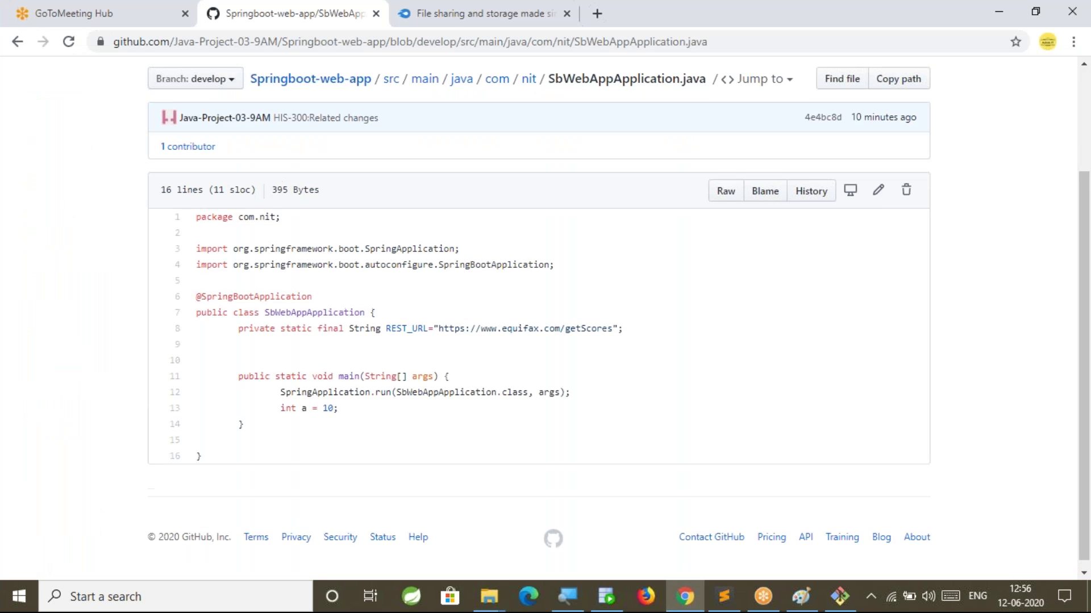
scroll(282, 181, "up", 3)
left_click(296, 219)
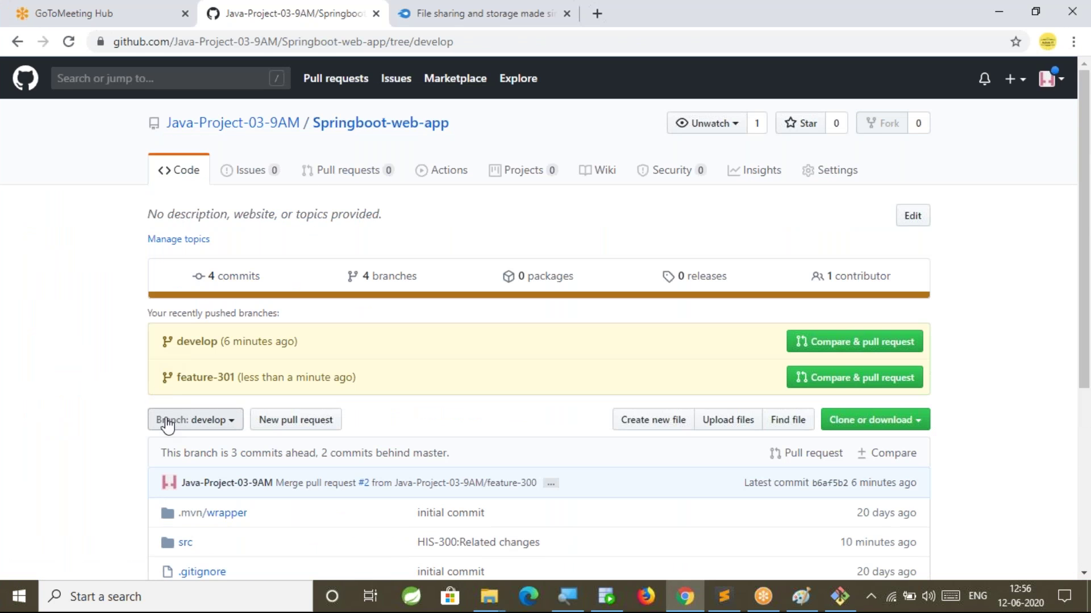
left_click(171, 420)
scroll(88, 437, "down", 3)
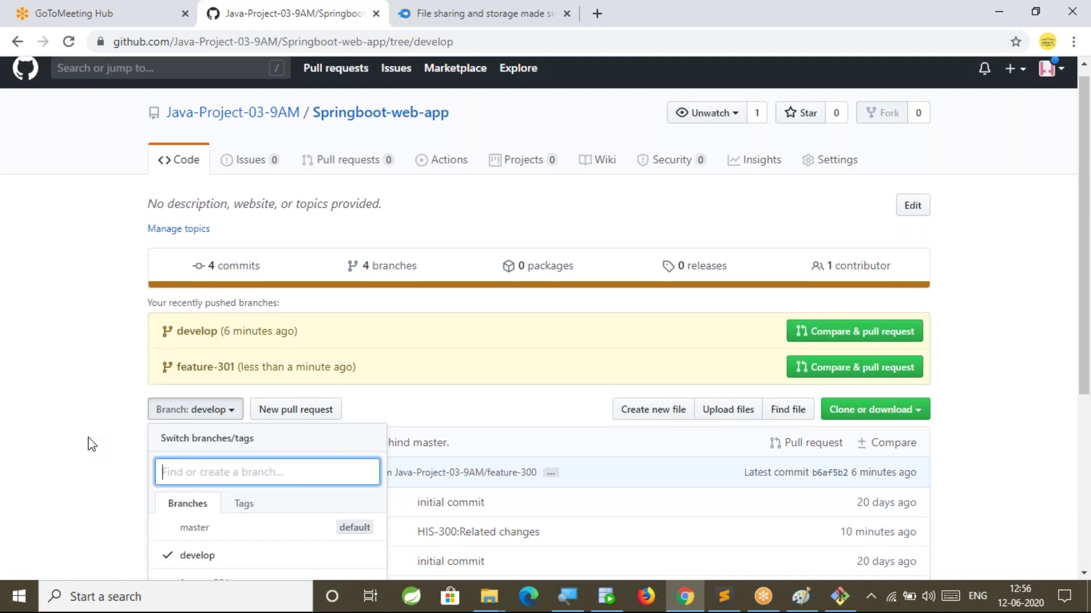
left_click(200, 439)
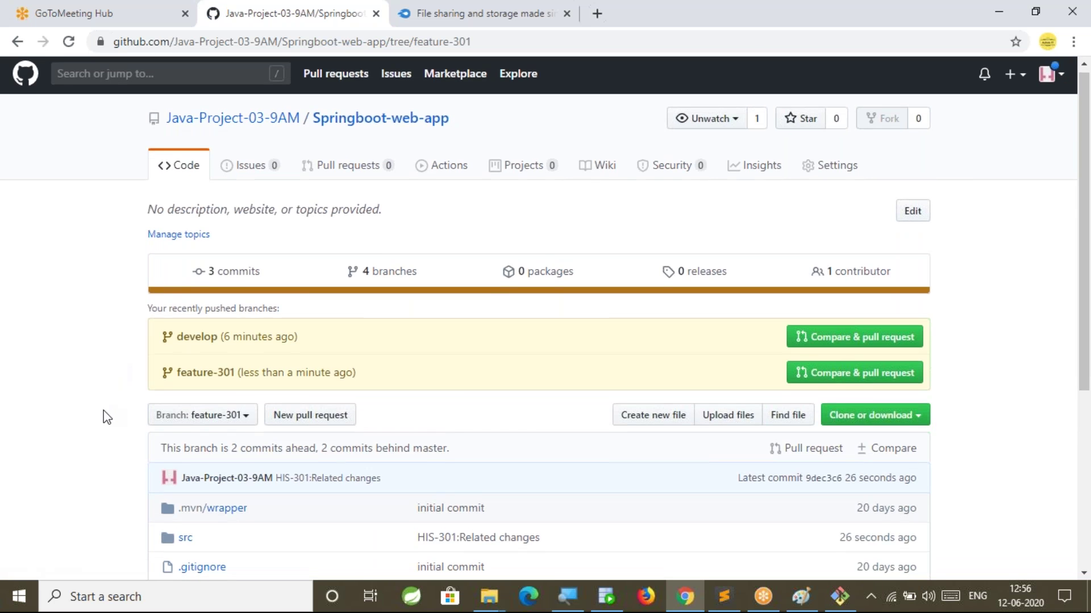
Review SbWebAppApplication.java under src/main/java/com/nit, then return to the repository root.
scroll(103, 405, "down", 4)
left_click(190, 303)
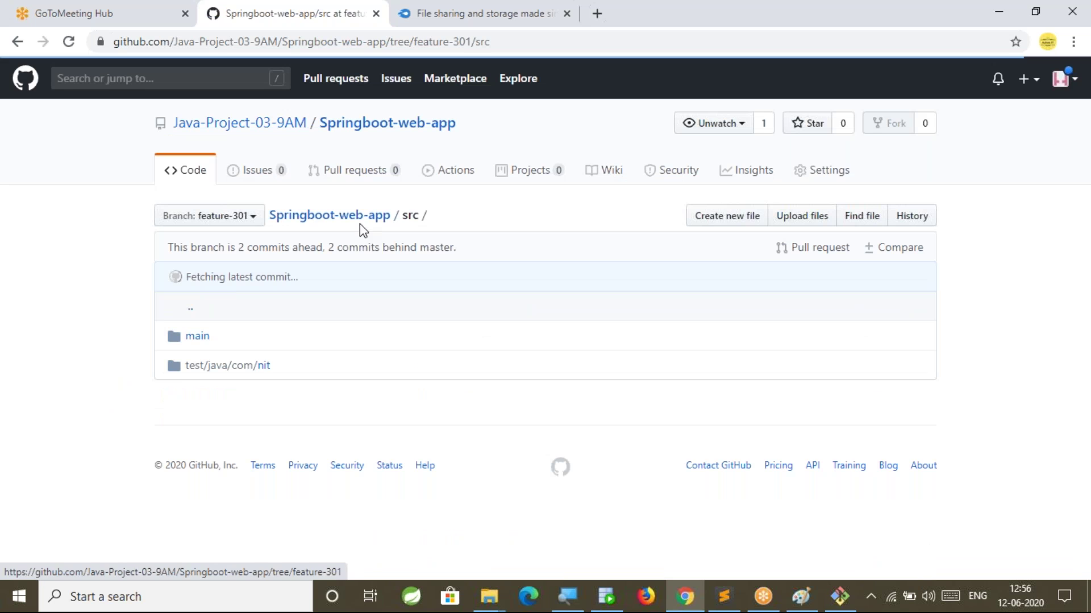
left_click(202, 340)
left_click(203, 339)
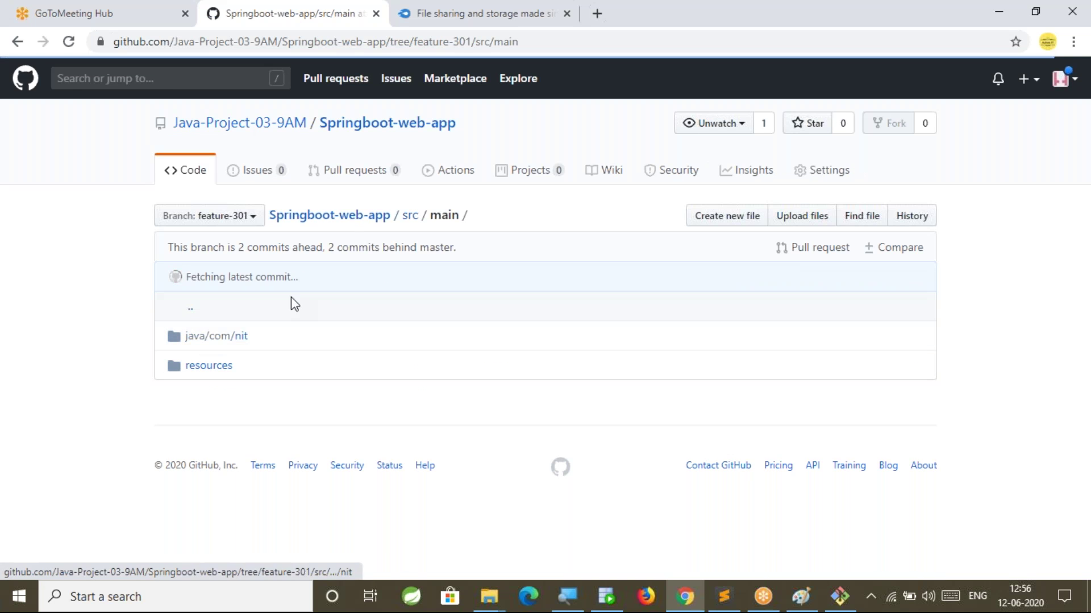
left_click(250, 365)
scroll(458, 461, "down", 3)
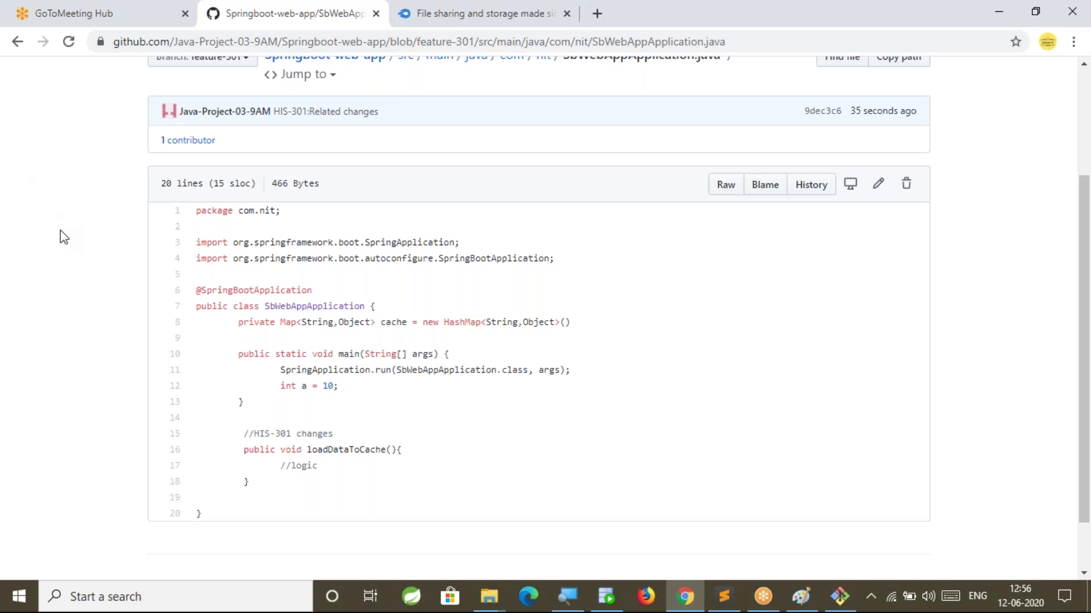
scroll(60, 232, "down", 2)
scroll(60, 233, "up", 4)
scroll(64, 239, "up", 2)
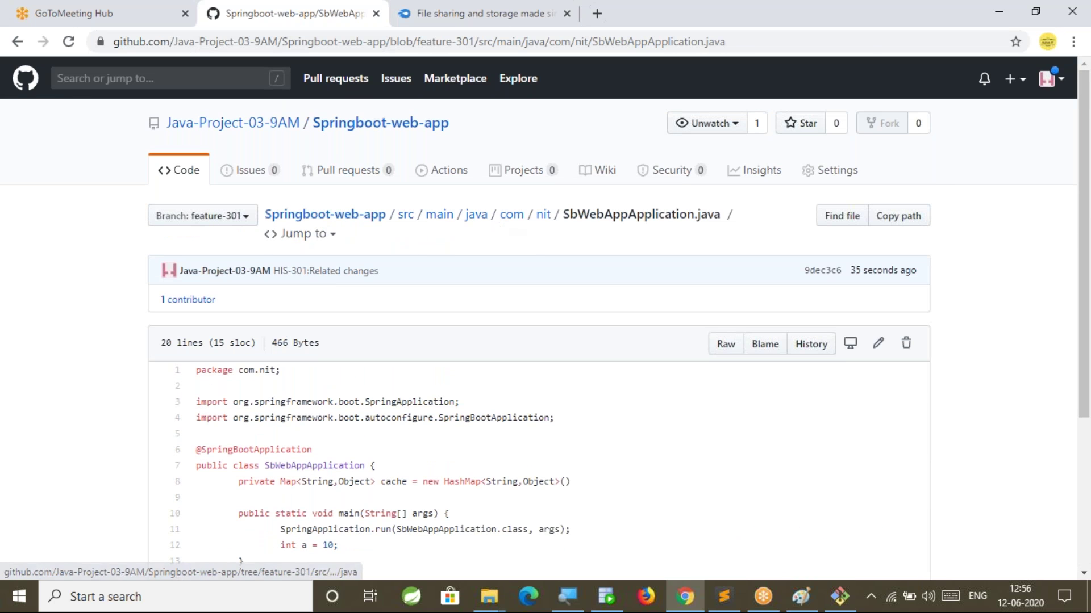
left_click(543, 216)
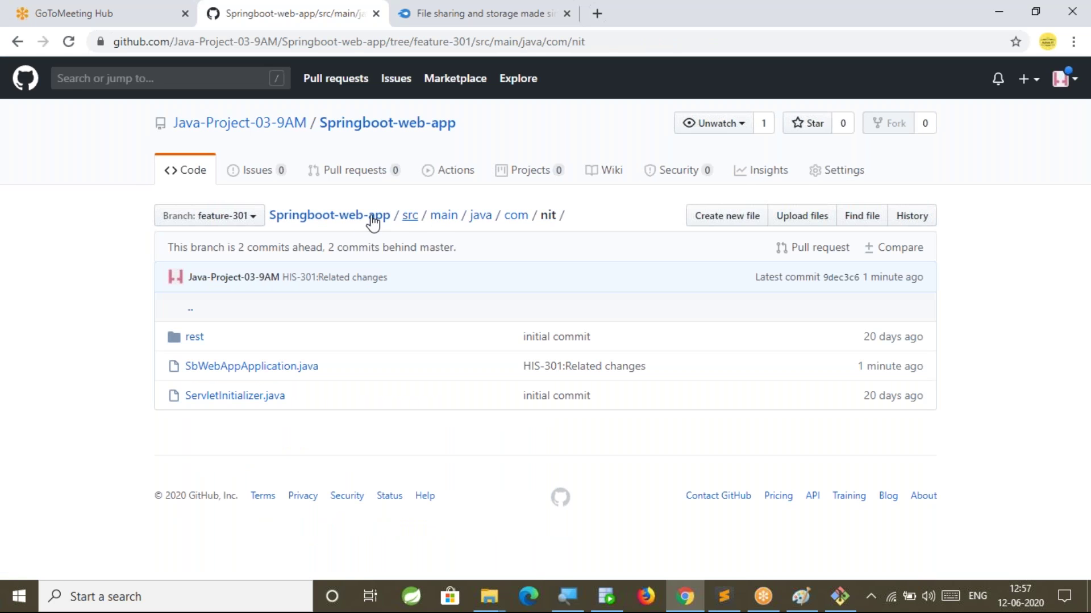
left_click(284, 216)
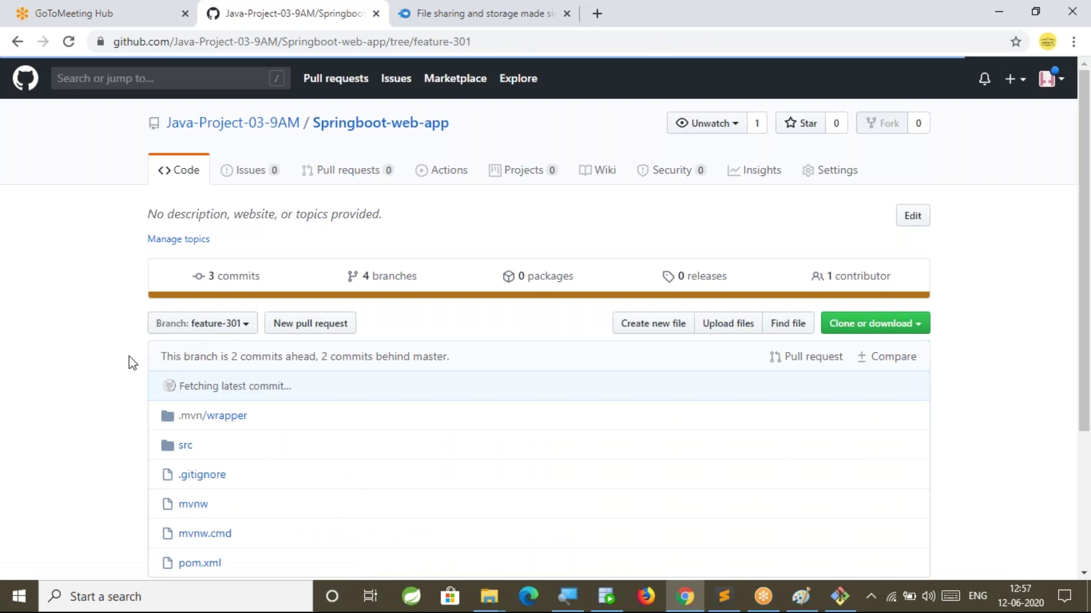
scroll(77, 350, "down", 1)
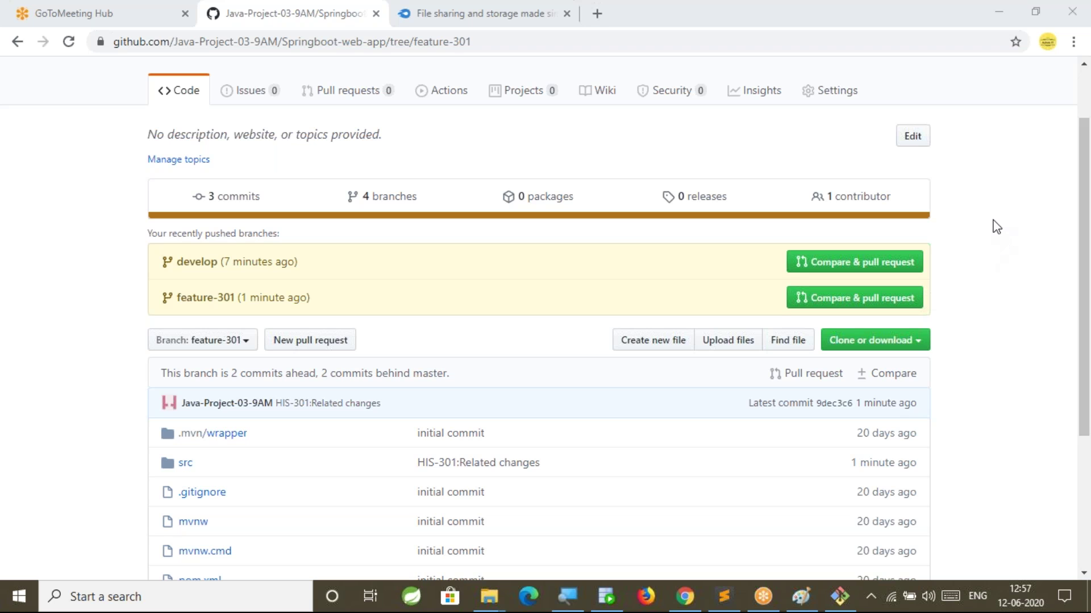
Start a Compare & pull request for feature-301 and open the base branch list.
left_click(168, 304)
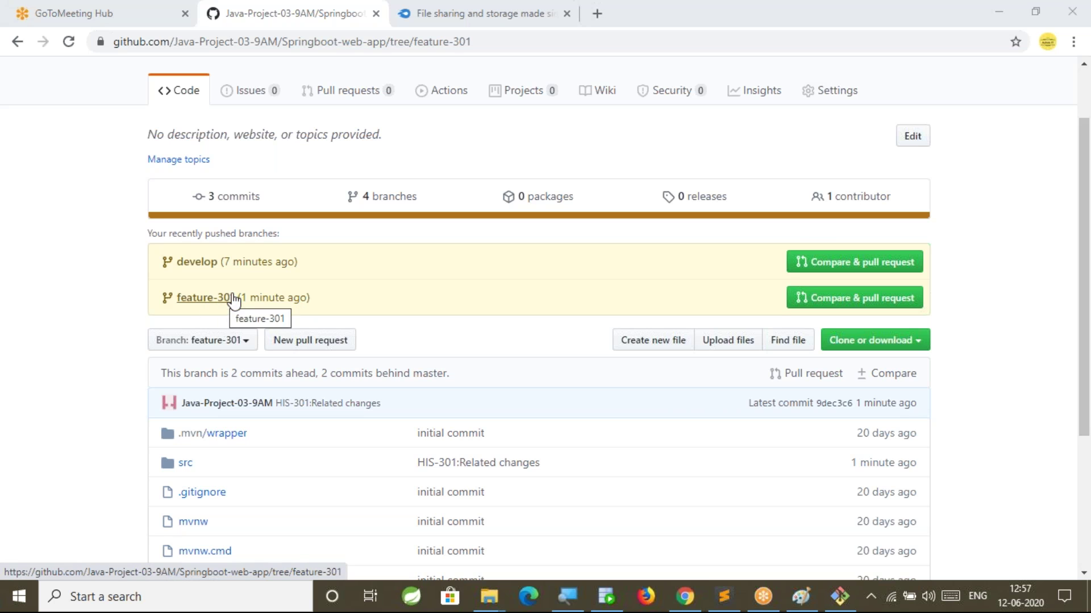
left_click(863, 298)
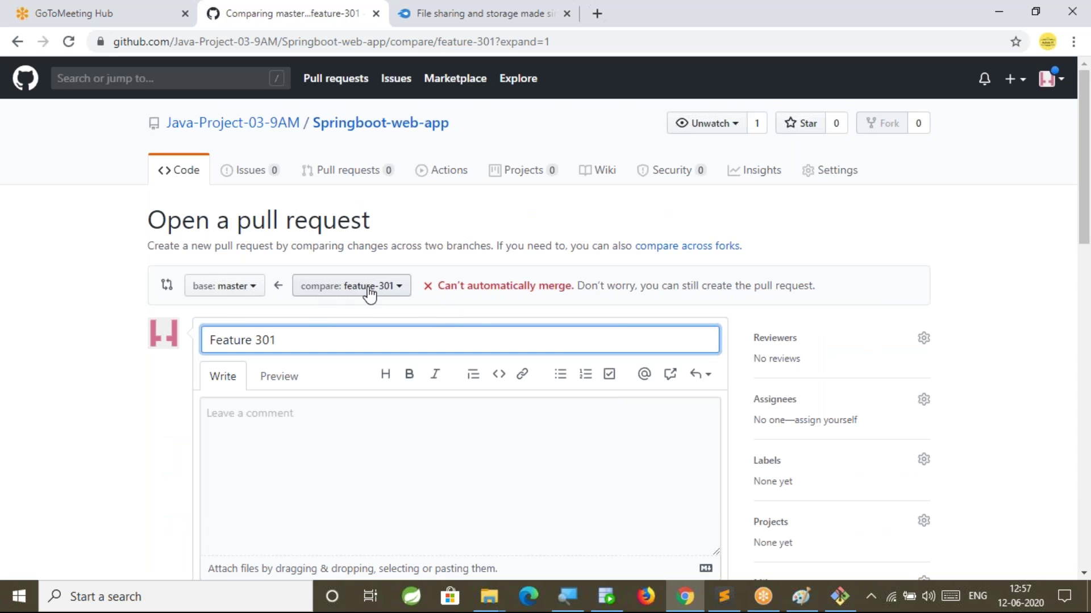
left_click(248, 293)
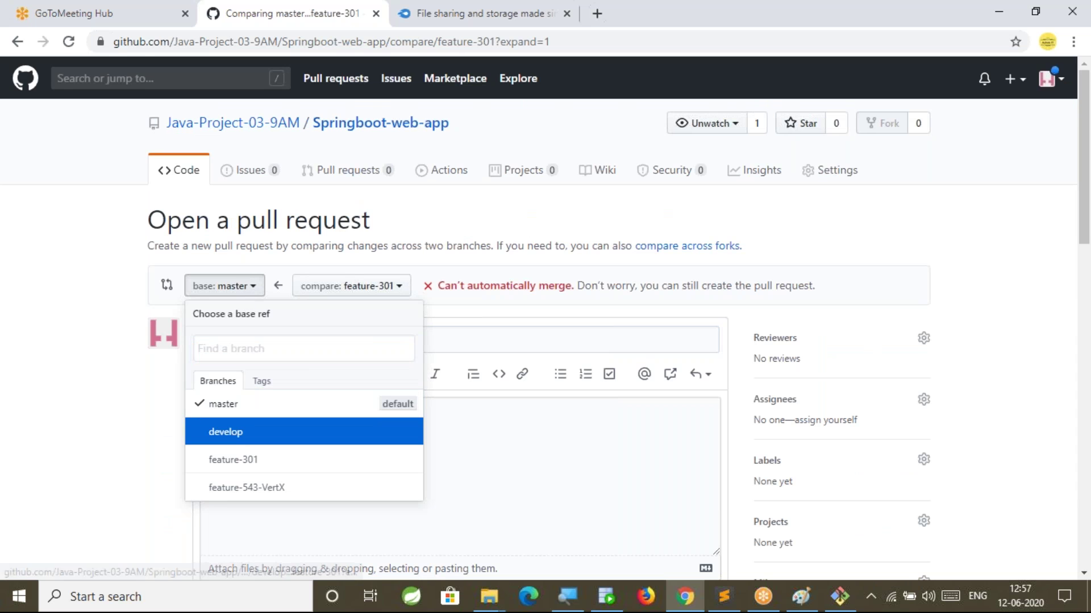
Set base to develop, describe it as 'Merging feature-301 branch changes to develop', and create it.
left_click(244, 429)
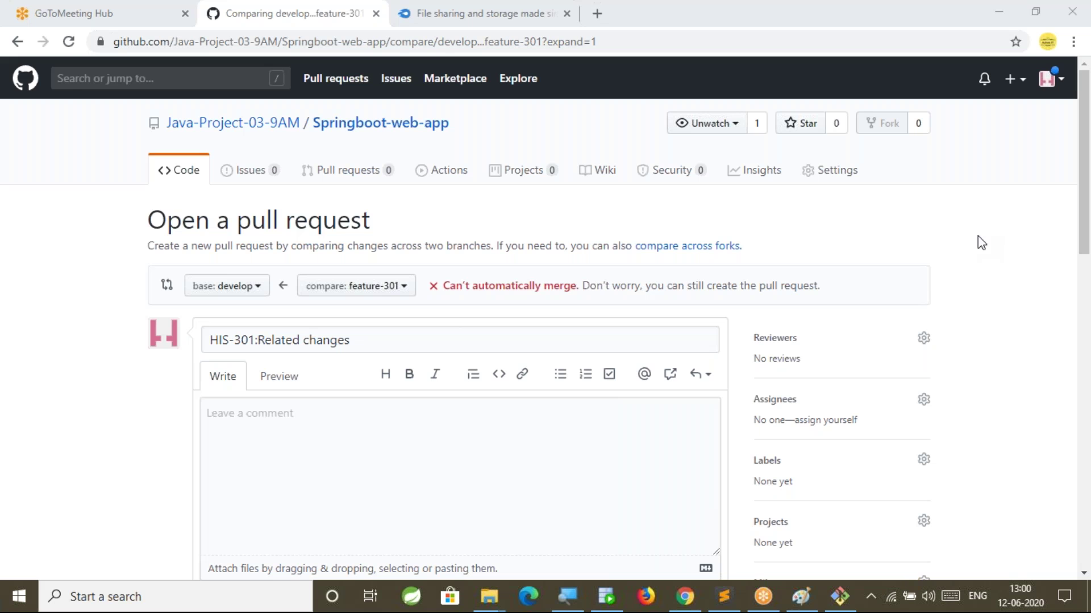
scroll(327, 281, "down", 3)
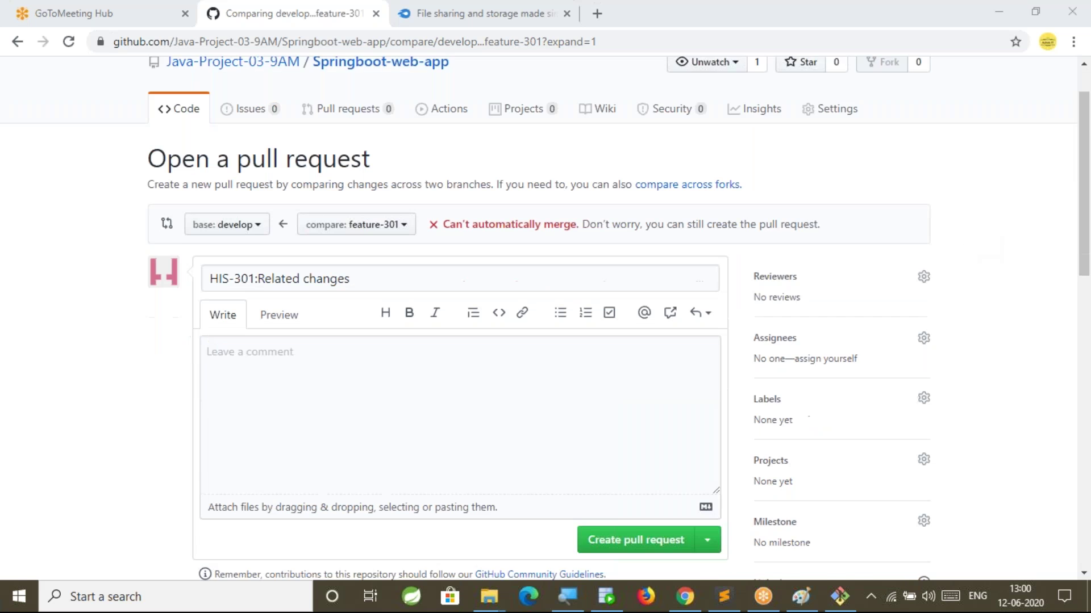
left_click(327, 281)
type("Mergin")
key("BackSpace")
type("h")
key("BackSpace")
type("g")
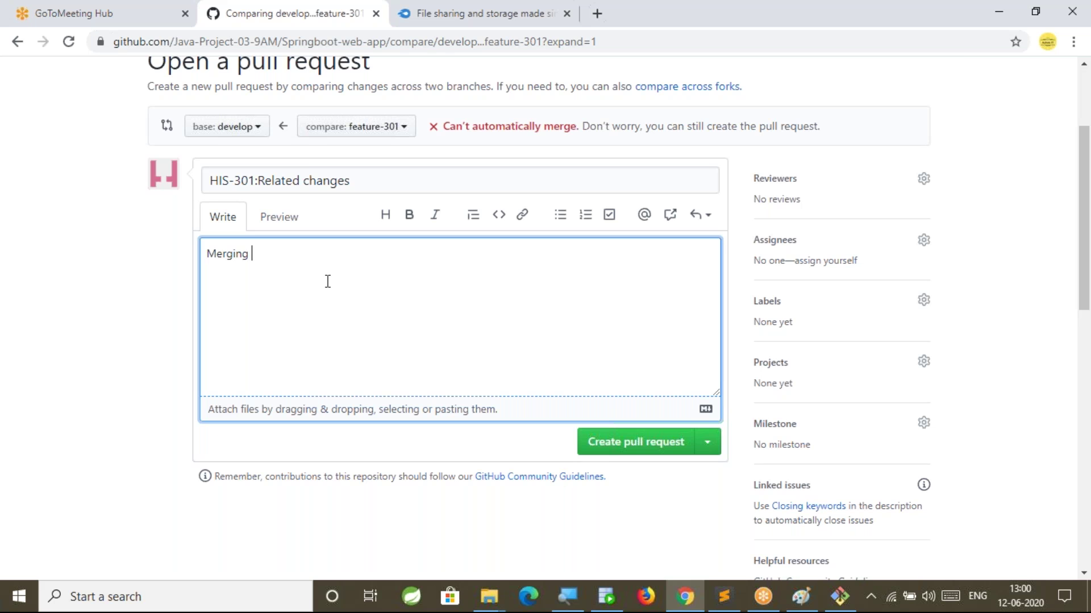
type("feature-301 branch change")
type("s to develop")
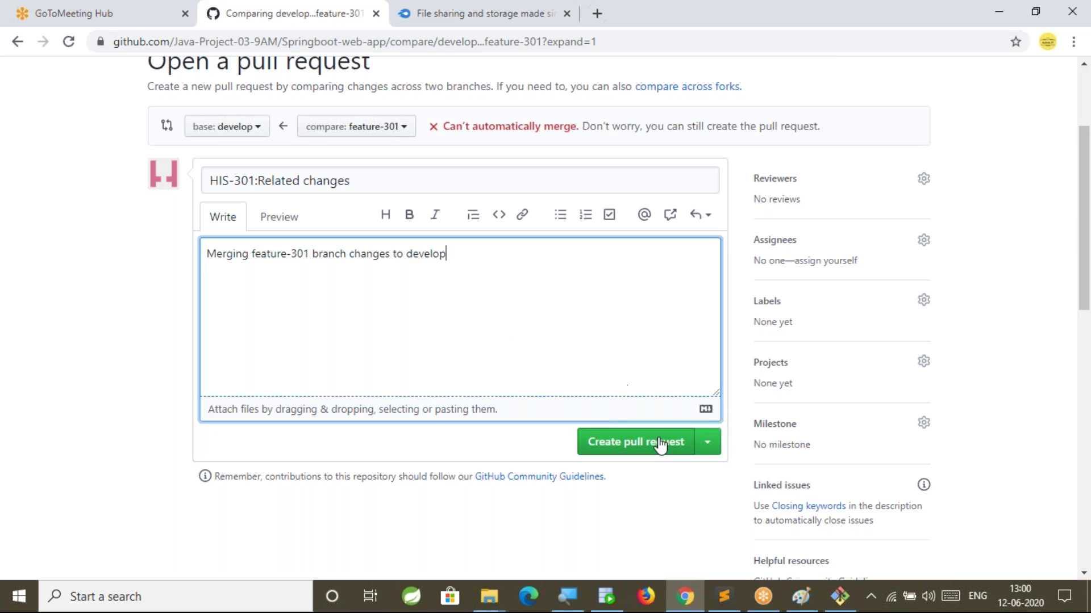
left_click(631, 442)
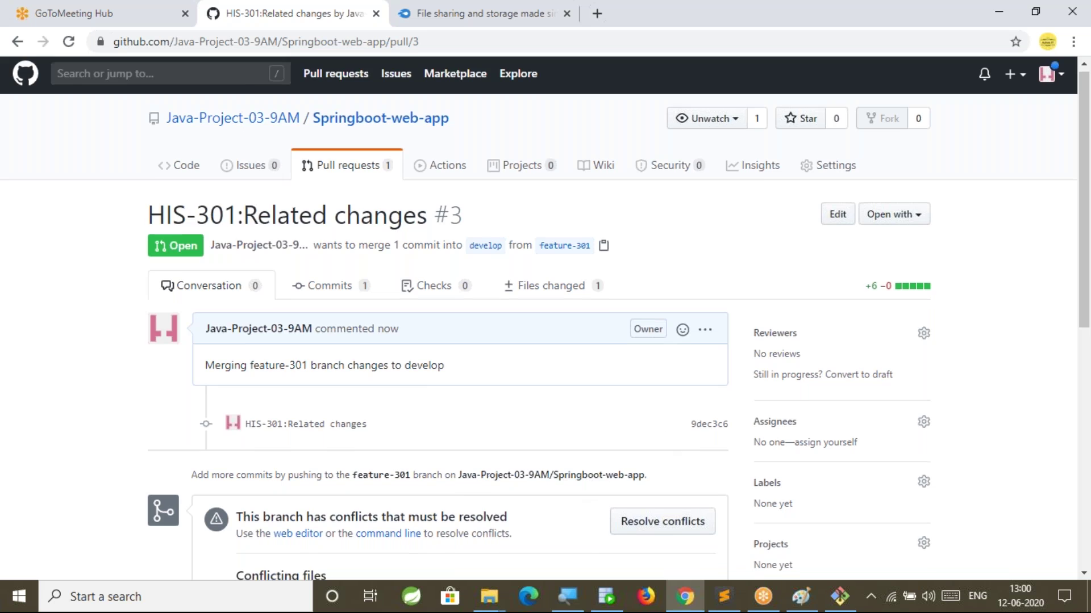
Check PR #3's conflicts notice and conflicting file path, then open Resolve conflicts for SbWebAppApplication.java.
scroll(278, 468, "down", 3)
left_click_drag(235, 362, 511, 363)
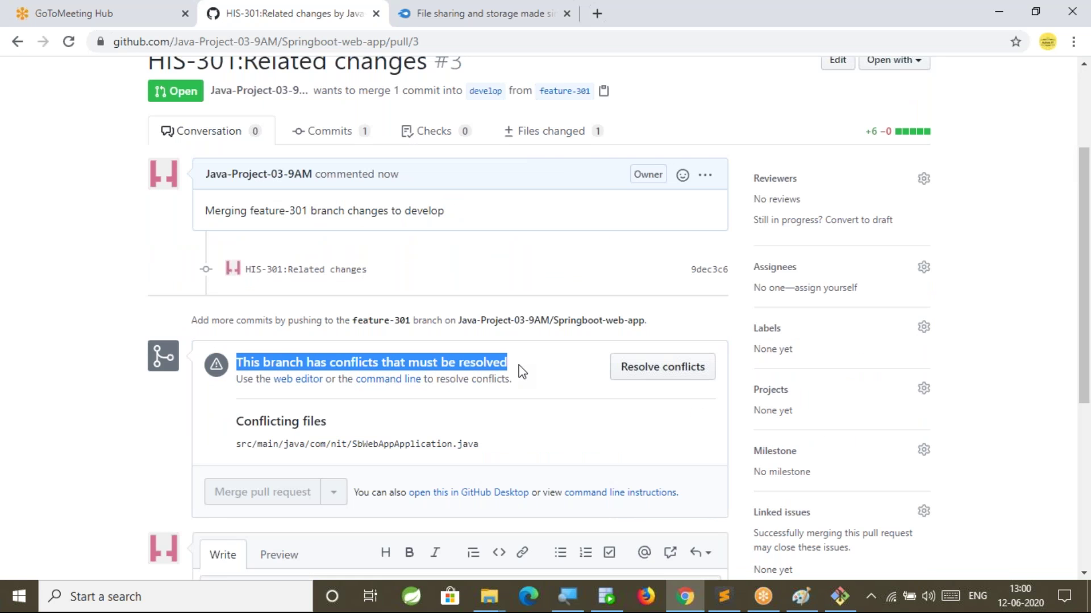
left_click(522, 372)
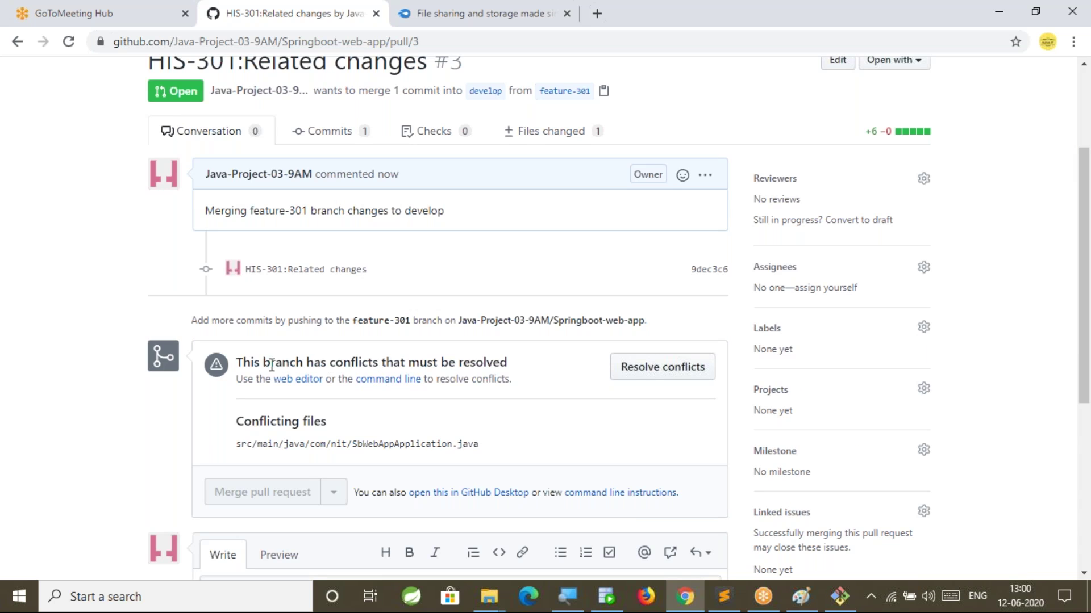
left_click_drag(263, 362, 509, 357)
left_click(509, 357)
left_click_drag(233, 446, 507, 446)
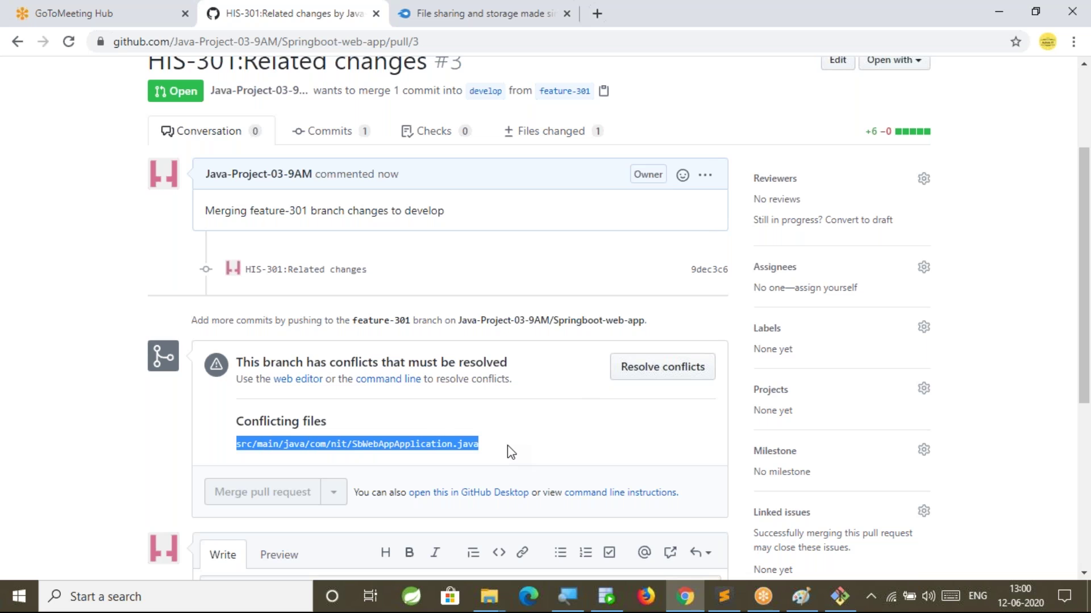
left_click(512, 417)
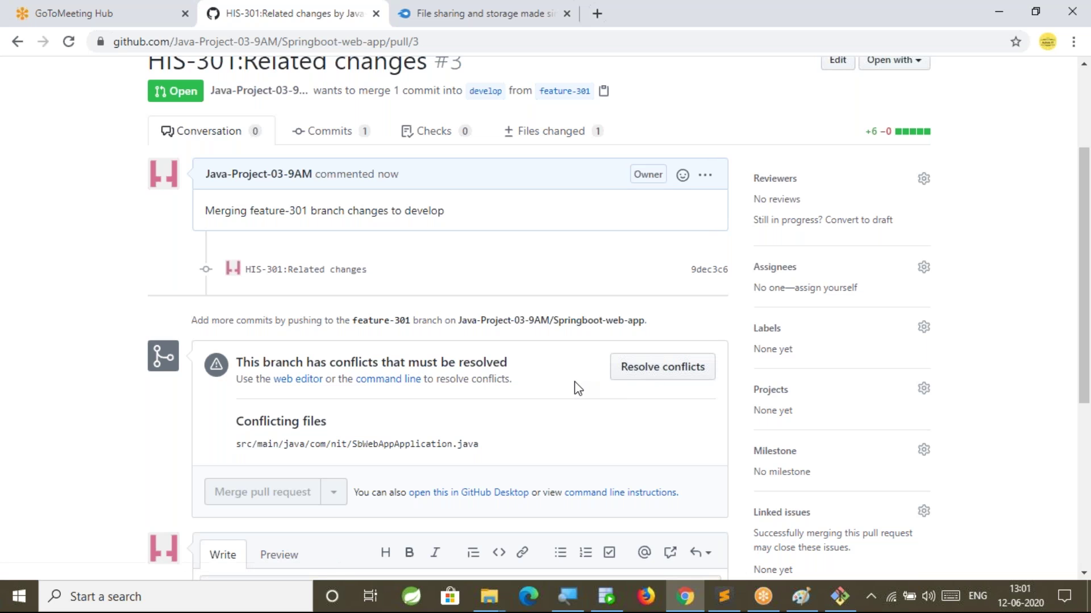
left_click(671, 377)
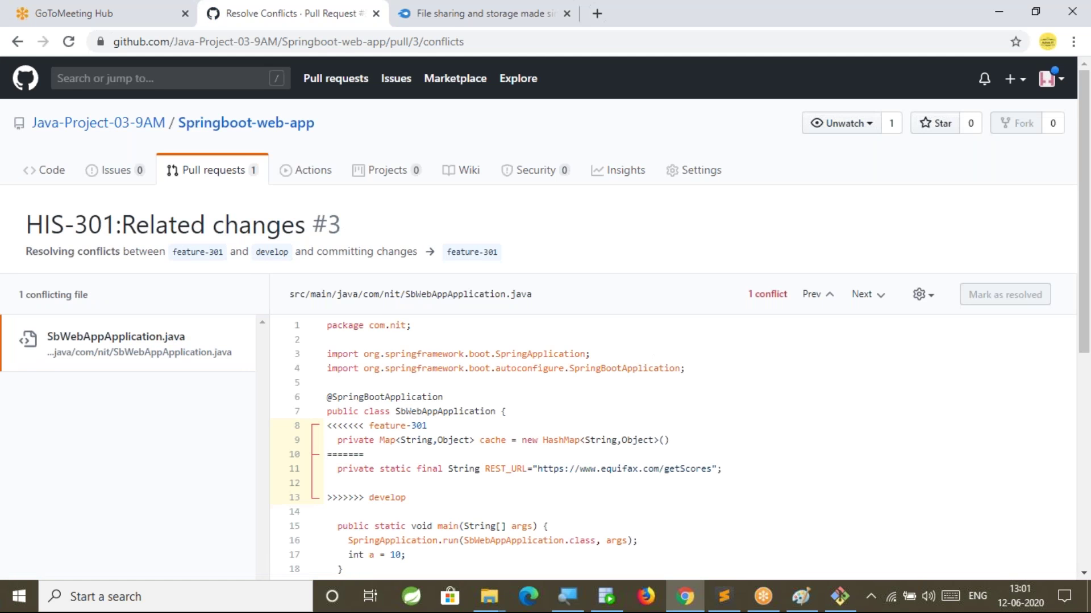
scroll(653, 417, "down", 2)
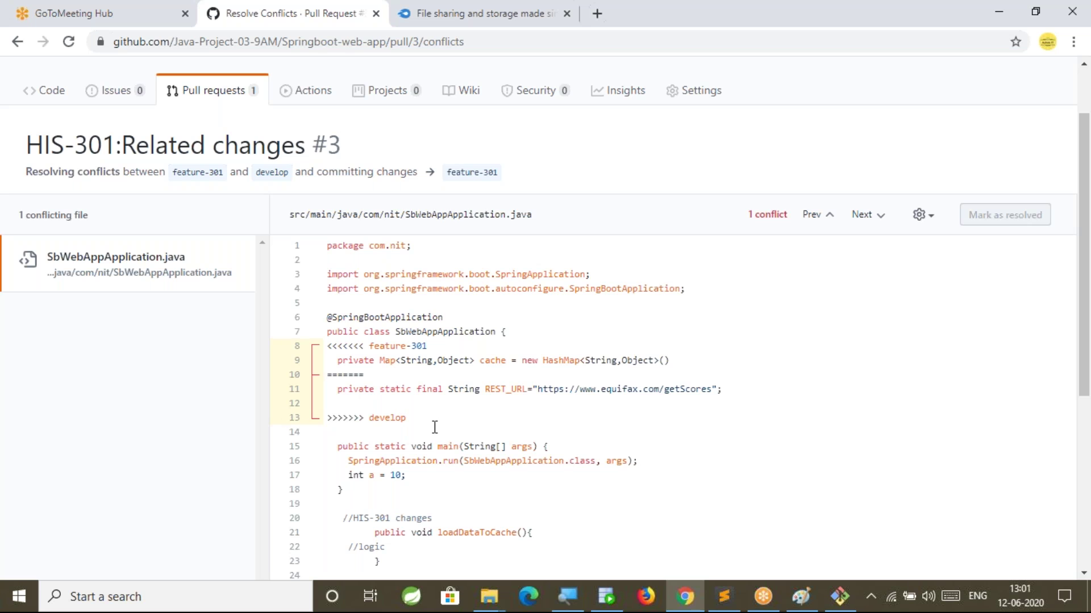
left_click_drag(421, 423, 318, 421)
left_click_drag(401, 375, 282, 380)
left_click_drag(429, 347, 291, 352)
left_click_drag(436, 418, 307, 415)
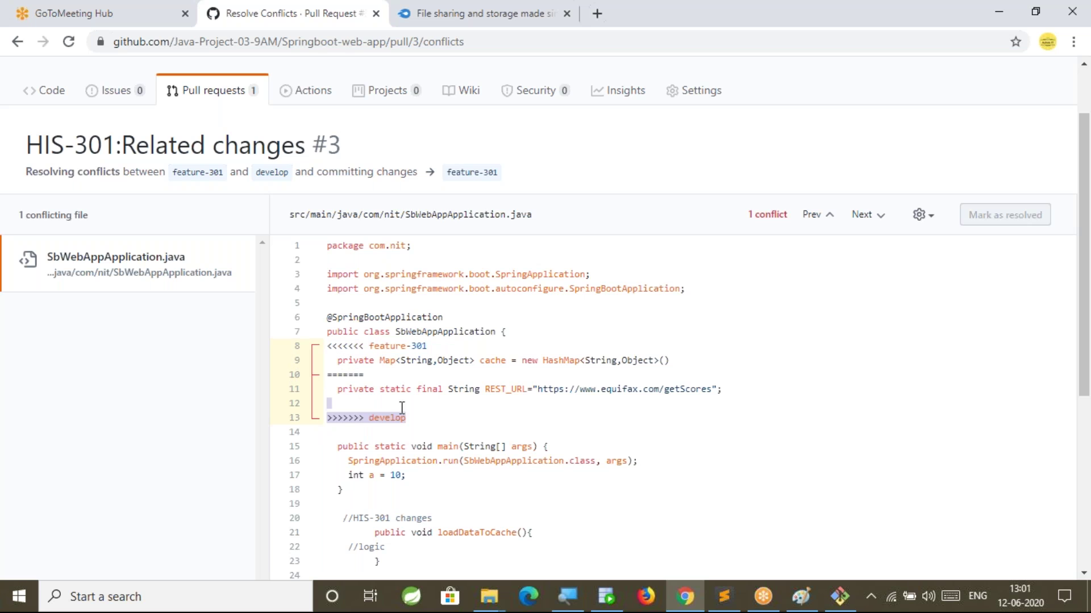
left_click_drag(389, 375, 295, 376)
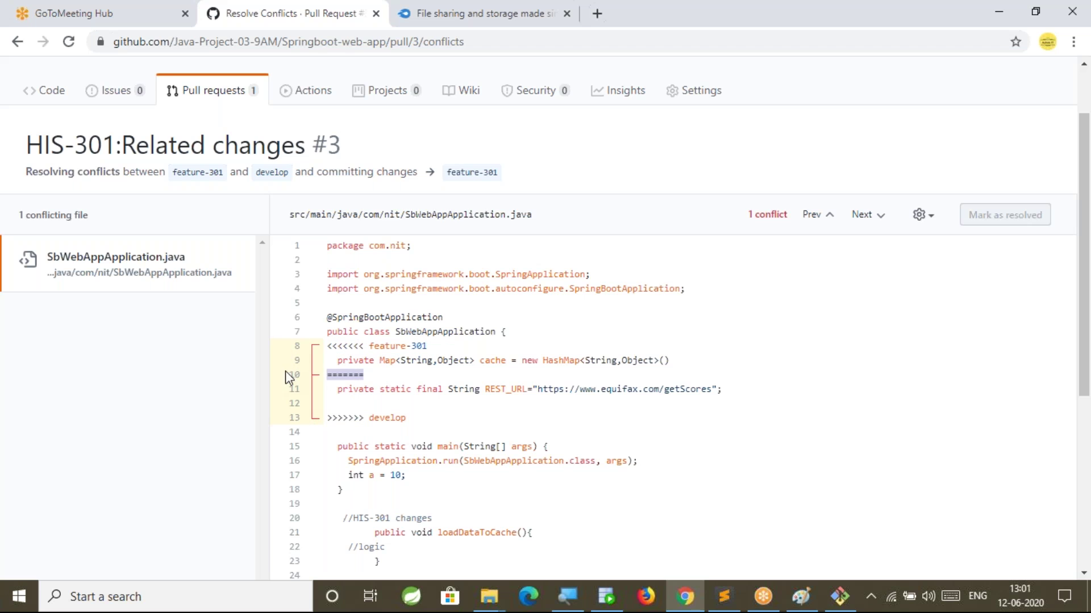
left_click_drag(440, 348, 310, 344)
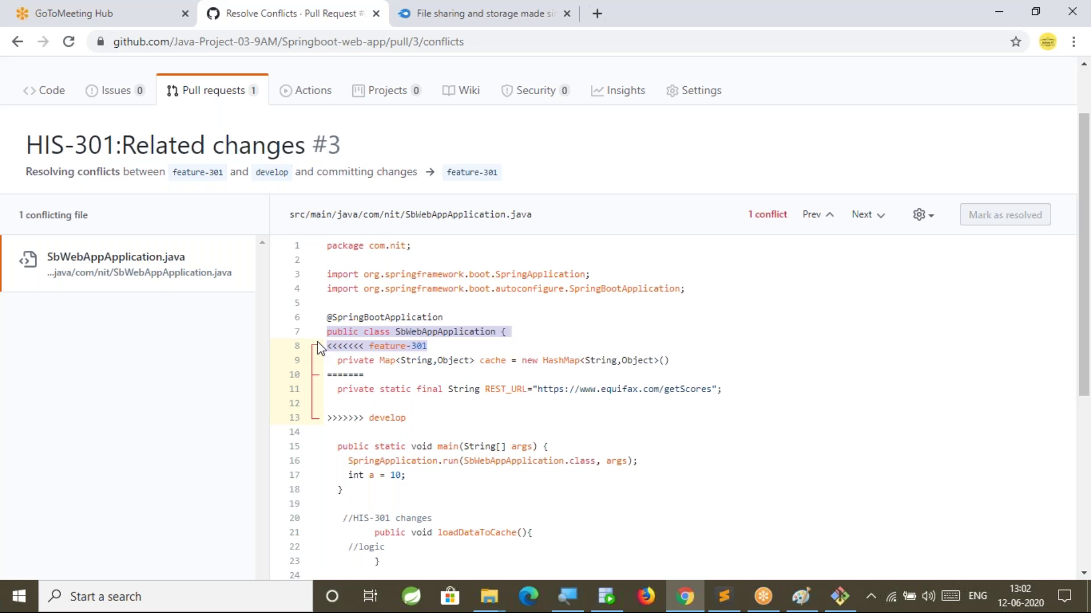
Delete the <<<<<<< feature-301, ======= and >>>>>>> develop markers plus the leftover empty line.
left_click(429, 348)
left_click_drag(427, 346, 315, 345)
key("BackSpace")
left_click_drag(369, 374, 301, 376)
key("BackSpace")
left_click(421, 416)
left_click_drag(420, 415, 324, 417)
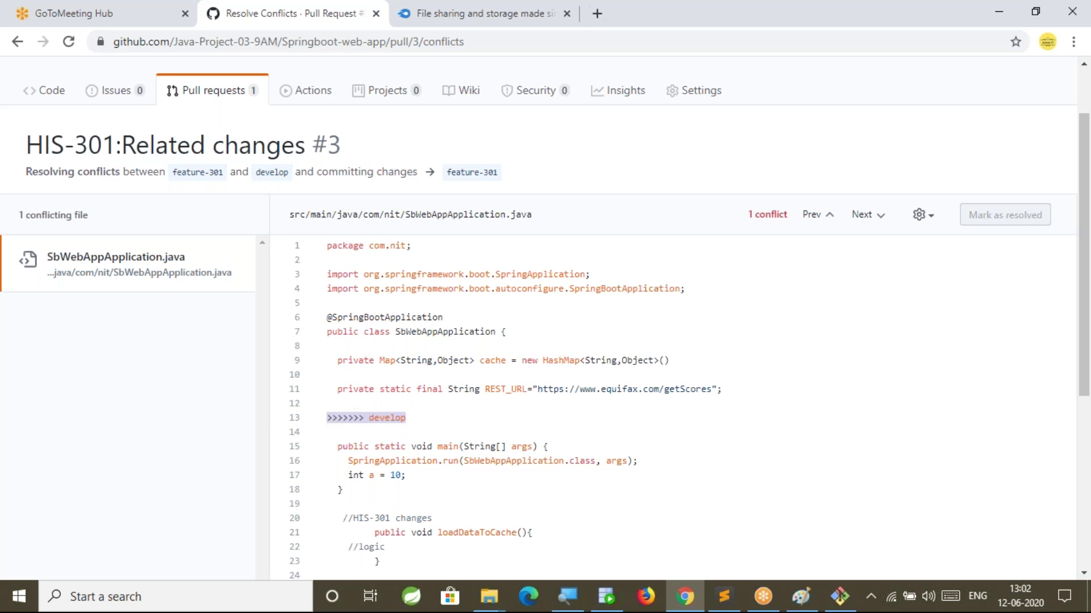
key("BackSpace")
left_click(679, 359)
key("Delete")
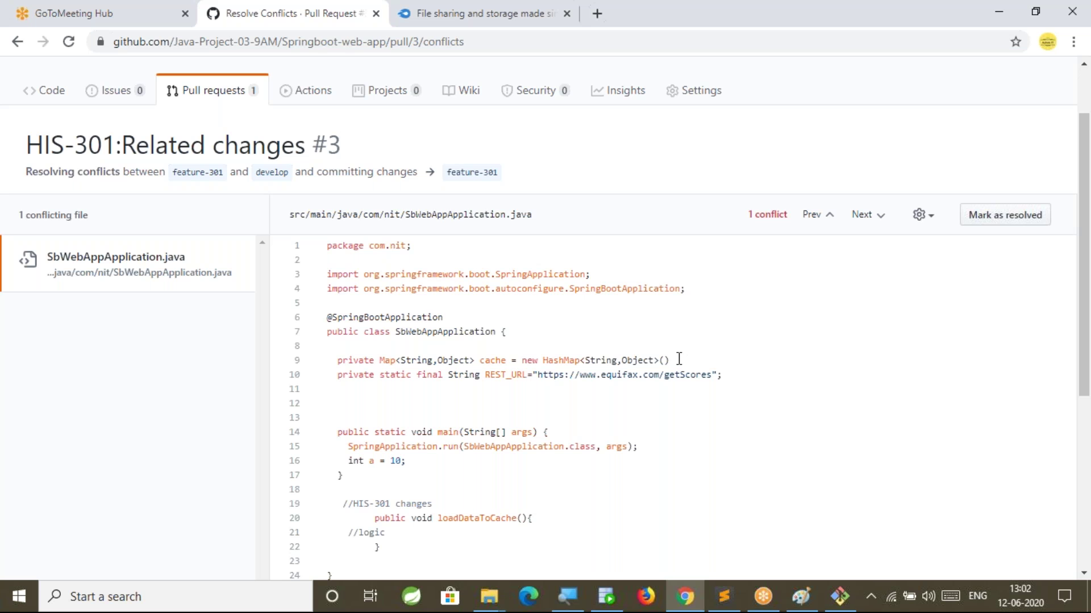
Check the REST_URL line 10, mark SbWebAppApplication.java as resolved, and commit the merge to feature-301.
left_click(678, 359)
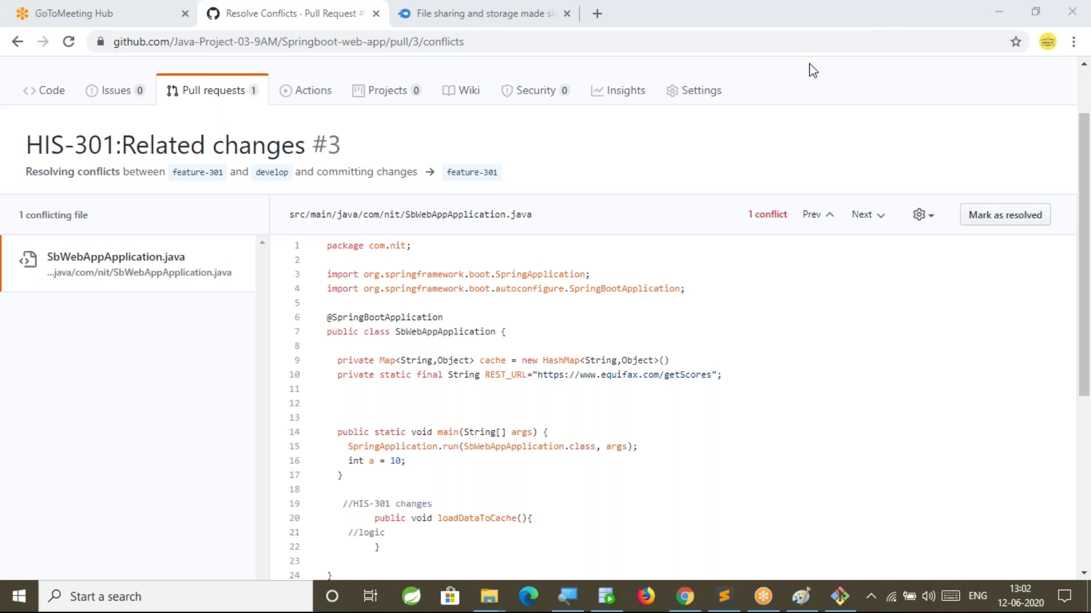
scroll(579, 486, "down", 2)
scroll(579, 487, "up", 3)
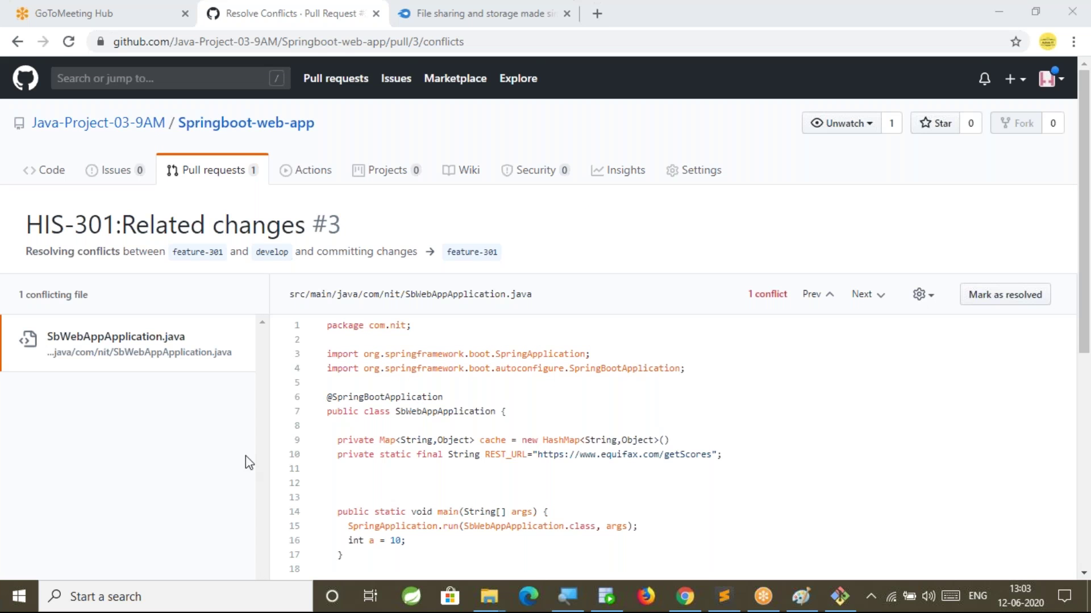
scroll(501, 477, "down", 3)
scroll(504, 504, "down", 1)
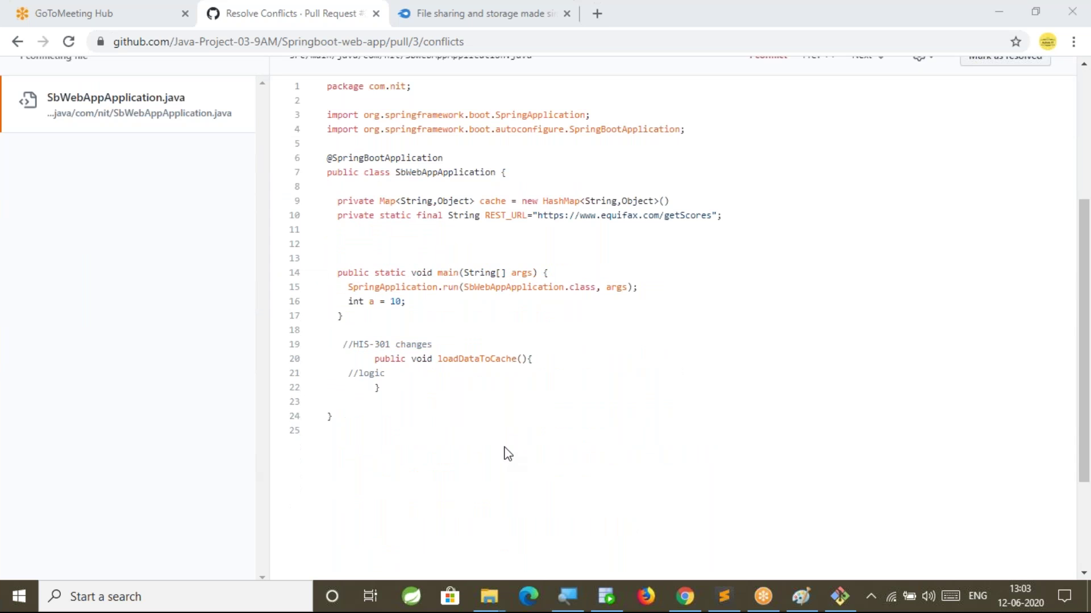
scroll(808, 434, "up", 3)
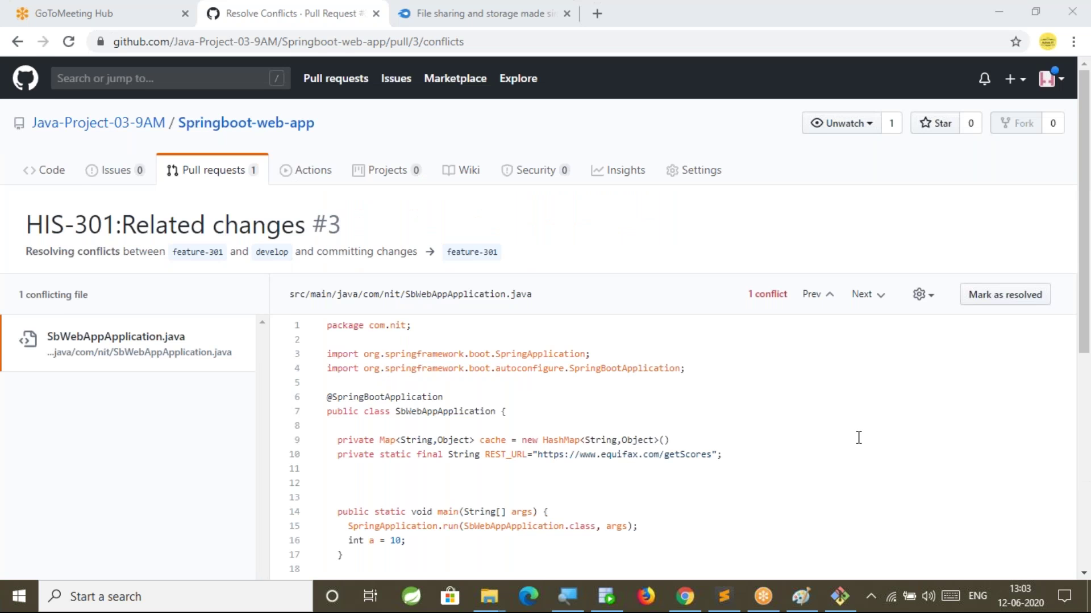
scroll(858, 438, "down", 2)
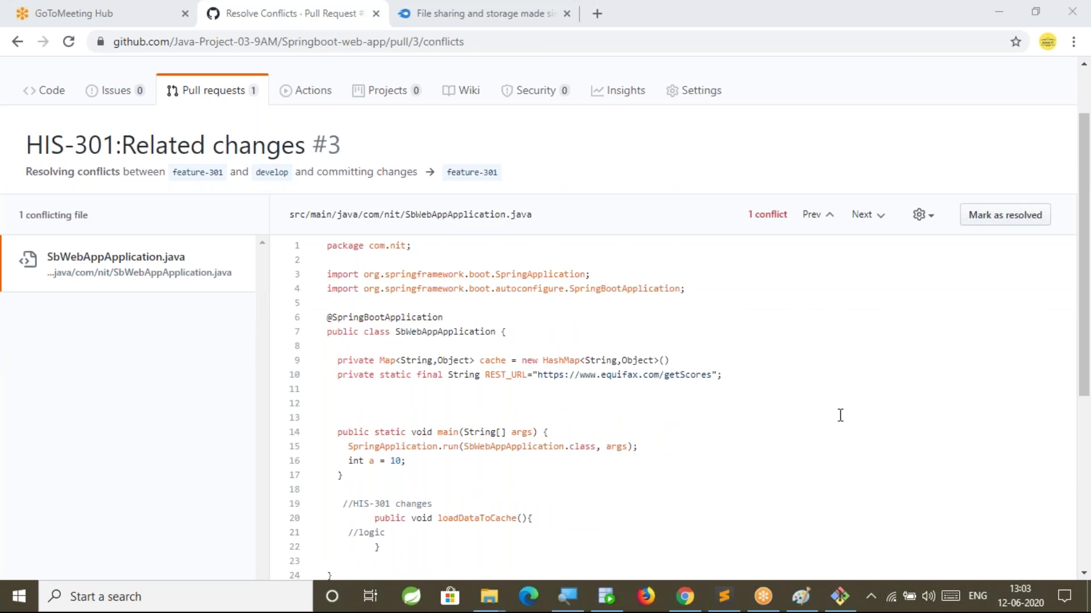
left_click_drag(772, 369, 280, 379)
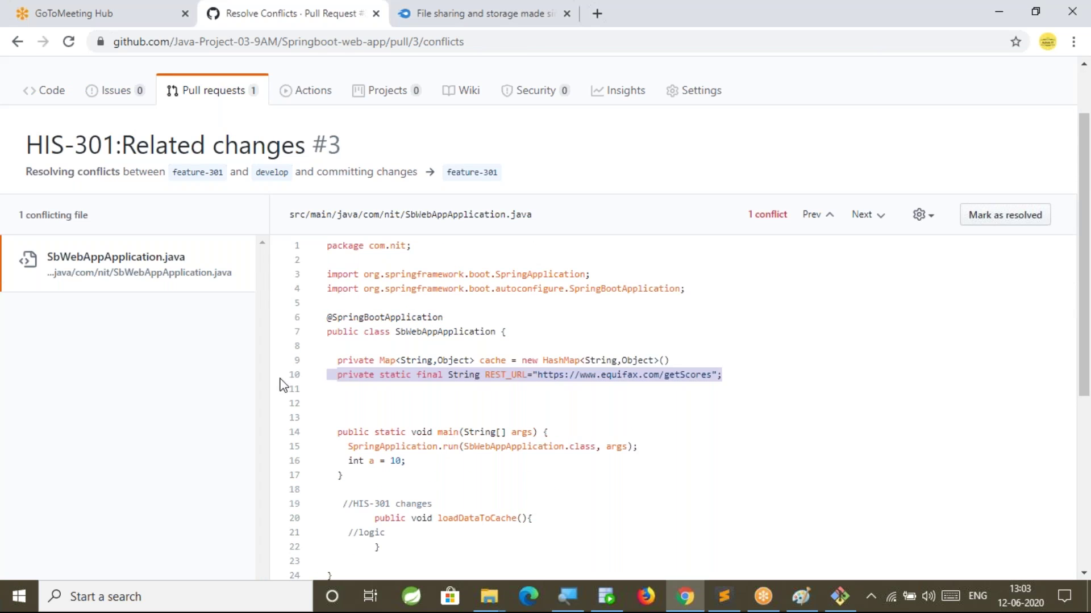
left_click(732, 373)
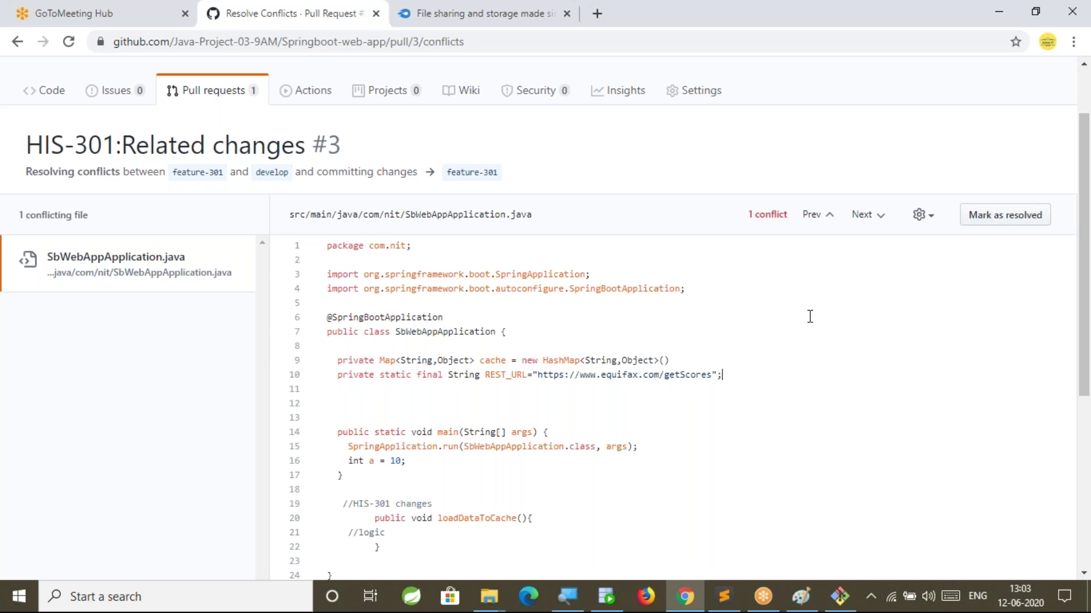
left_click(1006, 215)
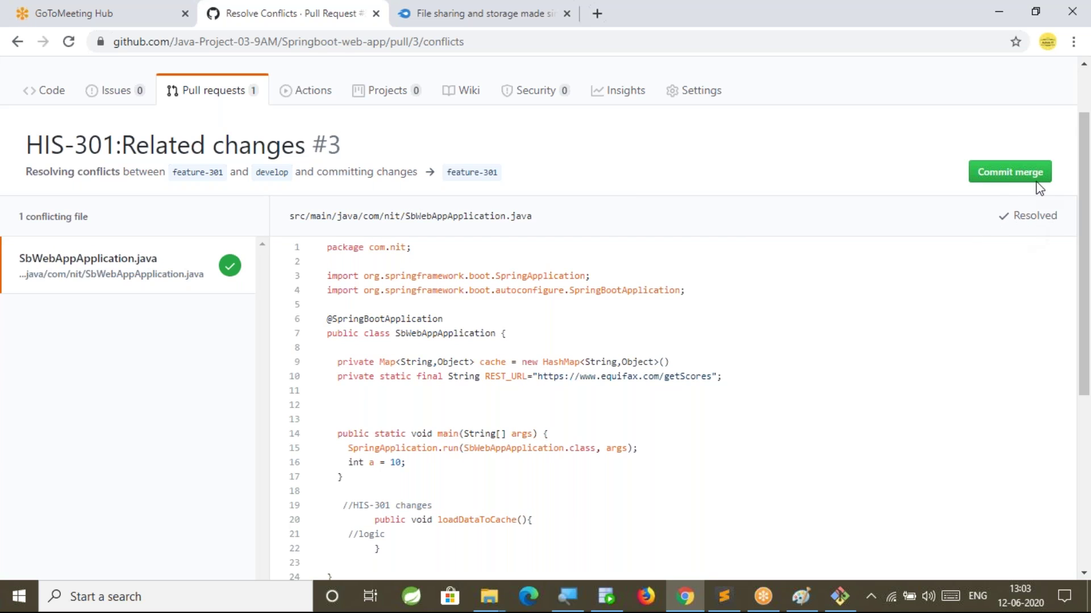
left_click(1007, 181)
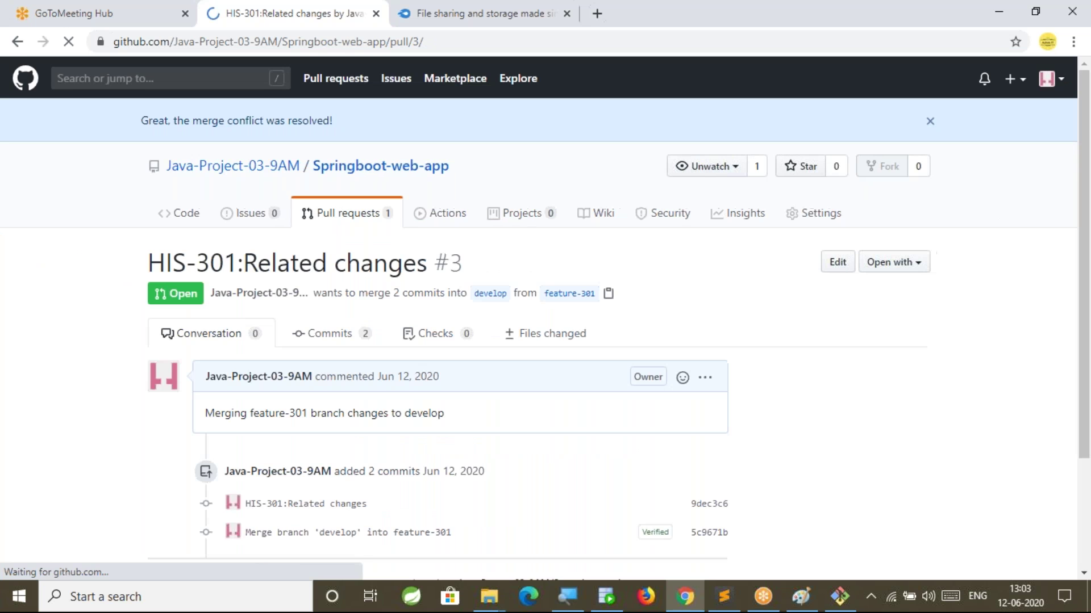
Scroll to PR #3's merge box and verify it shows no conflicts with the base branch.
scroll(233, 427, "down", 3)
scroll(68, 385, "down", 3)
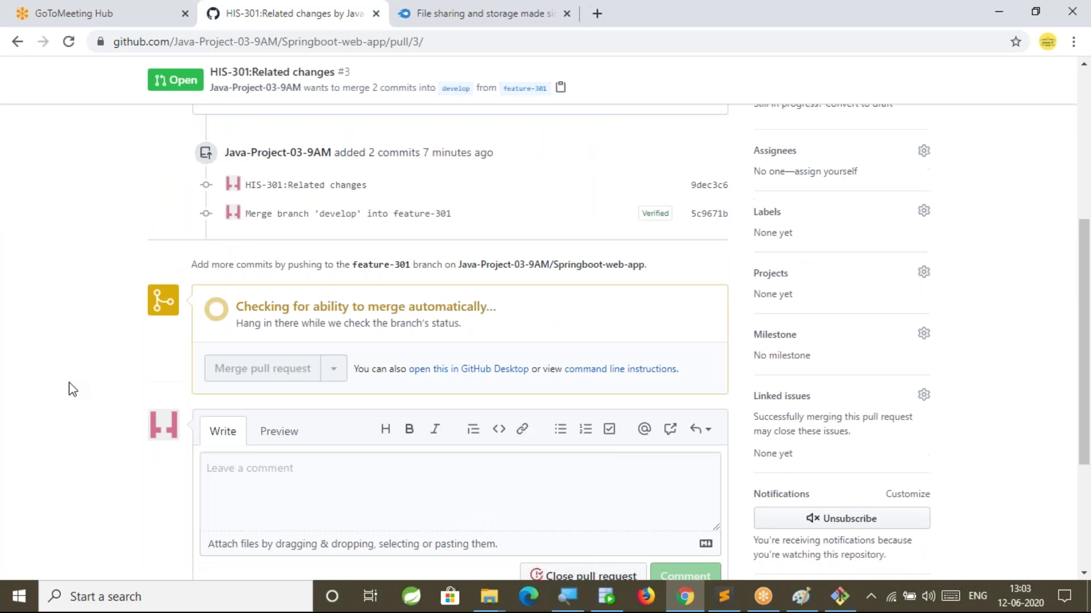
scroll(130, 341, "down", 1)
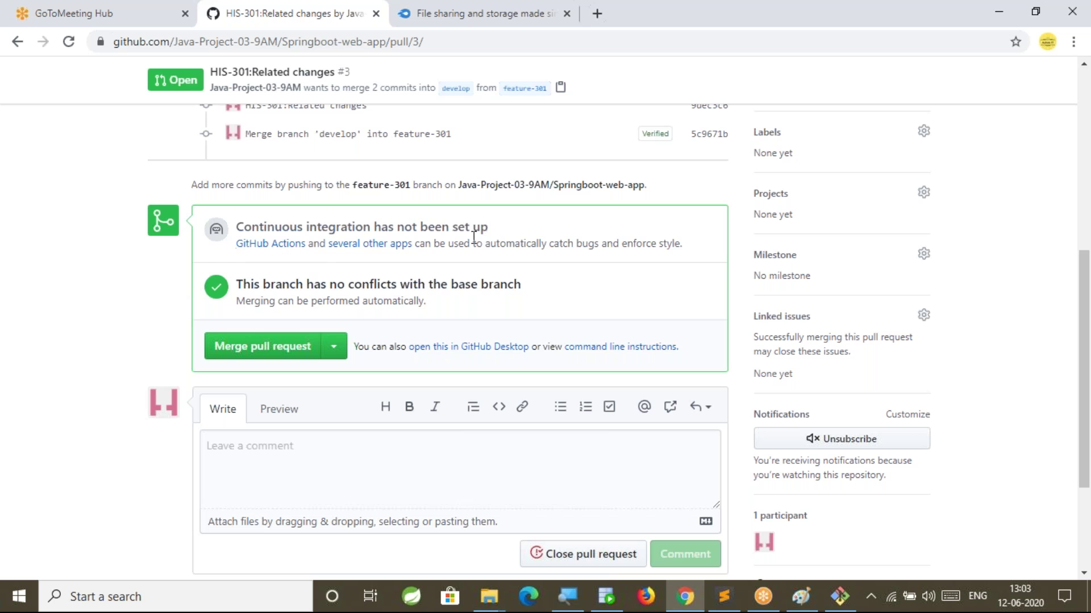
scroll(94, 338, "up", 3)
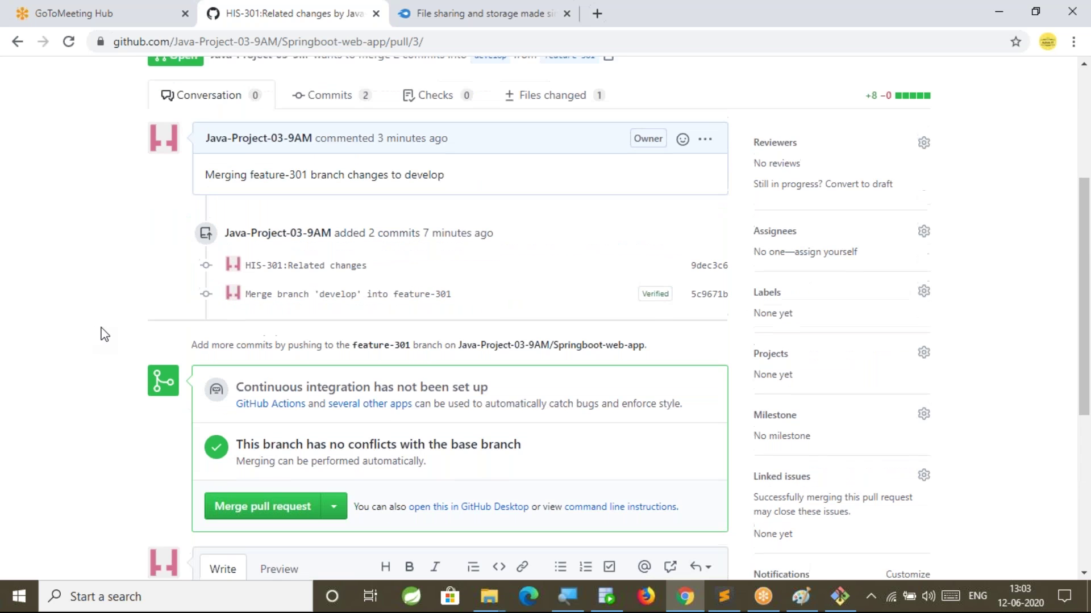
scroll(100, 340, "up", 1)
scroll(102, 341, "down", 3)
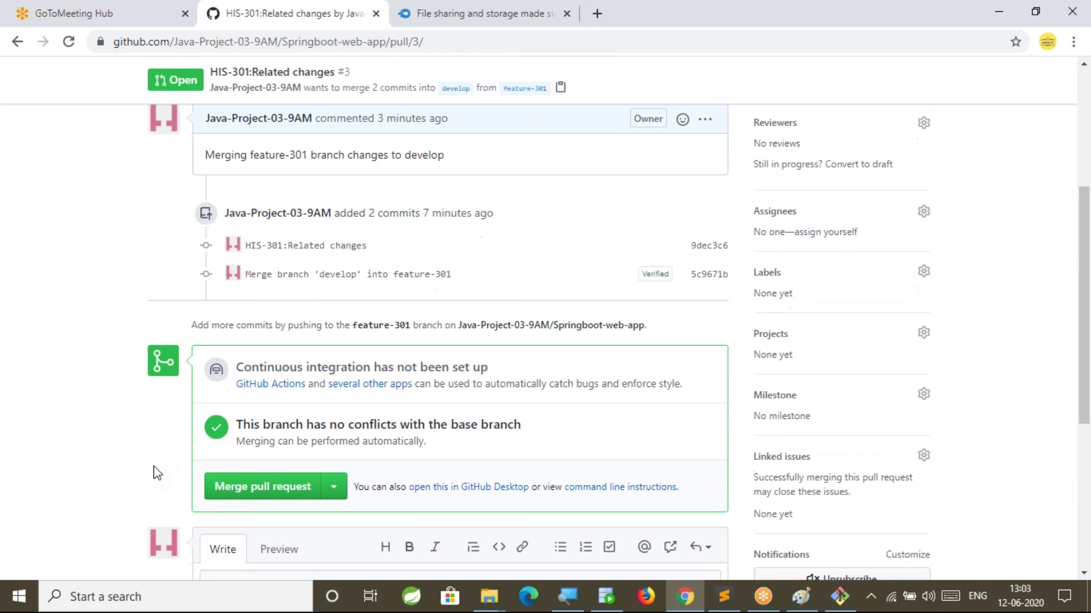
scroll(153, 470, "down", 1)
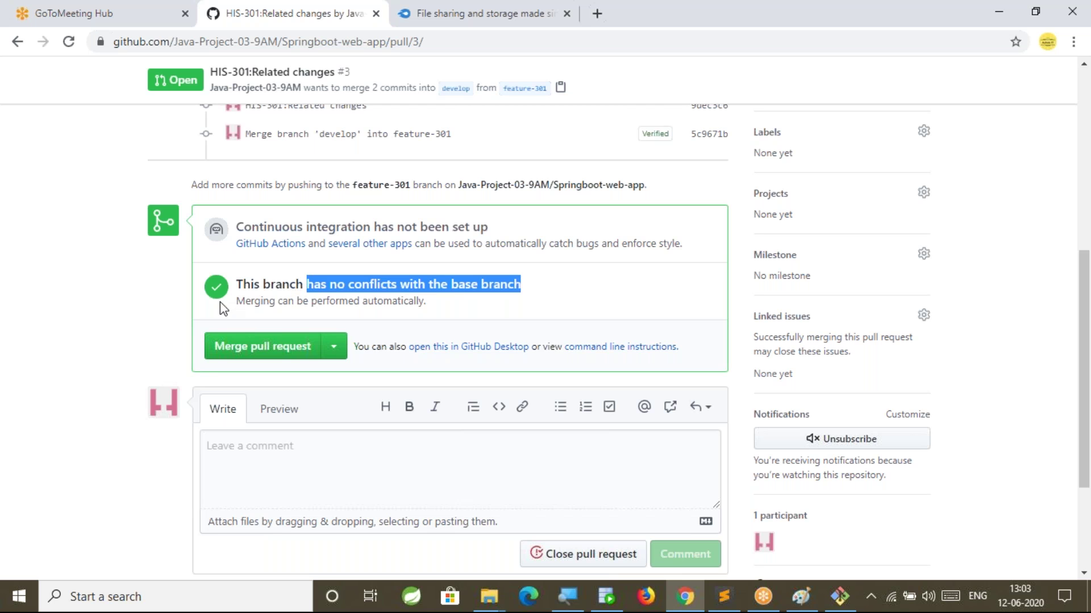
left_click_drag(236, 301, 514, 301)
left_click(519, 300)
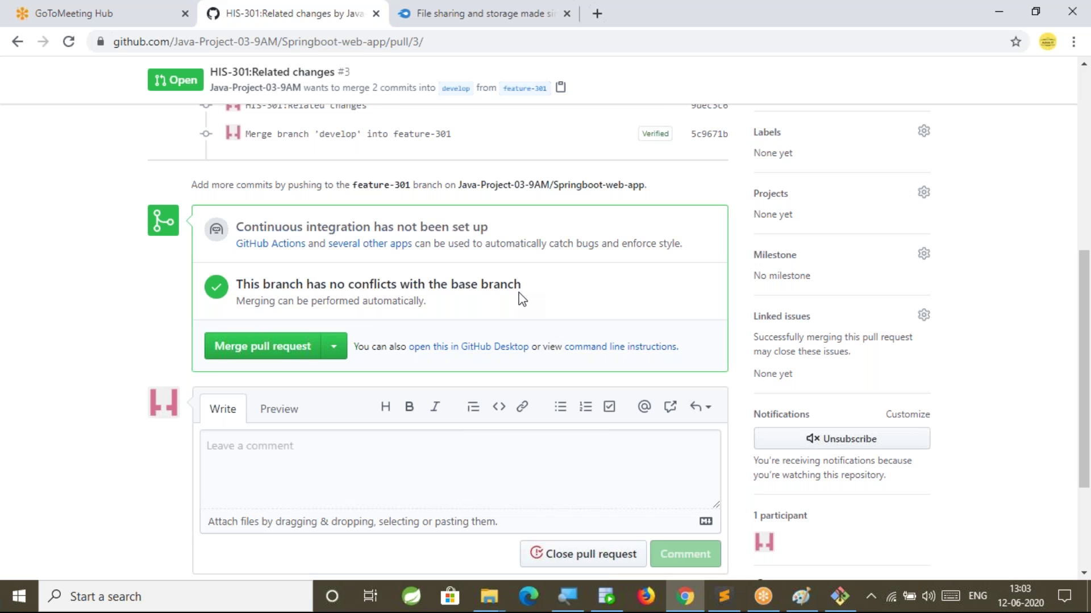
Merge pull request #3 into develop, confirm the merge, and delete feature-301.
left_click(266, 350)
left_click(271, 328)
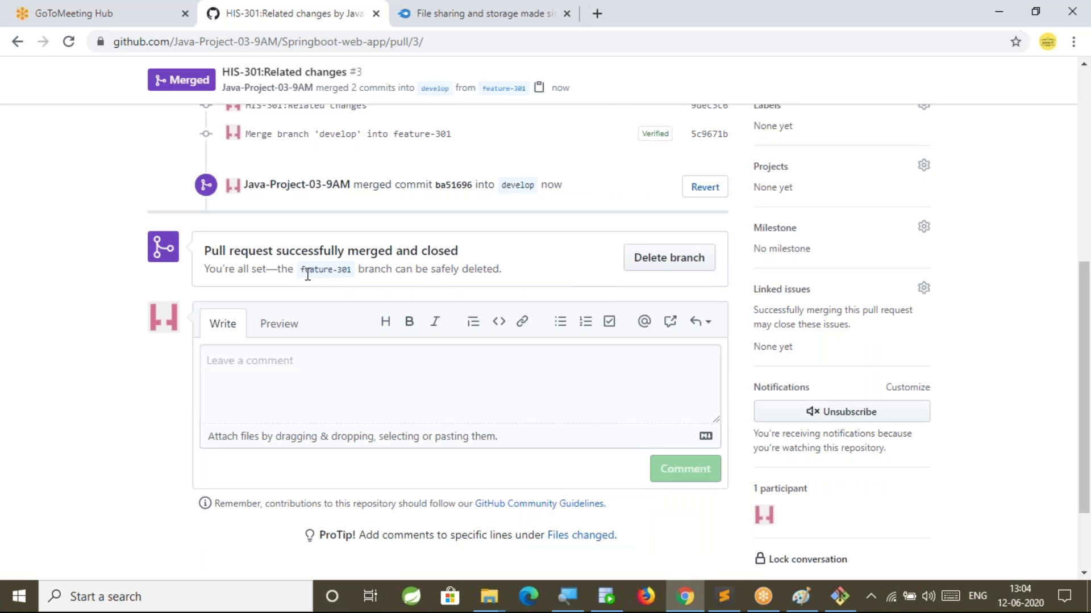
left_click_drag(301, 271, 351, 275)
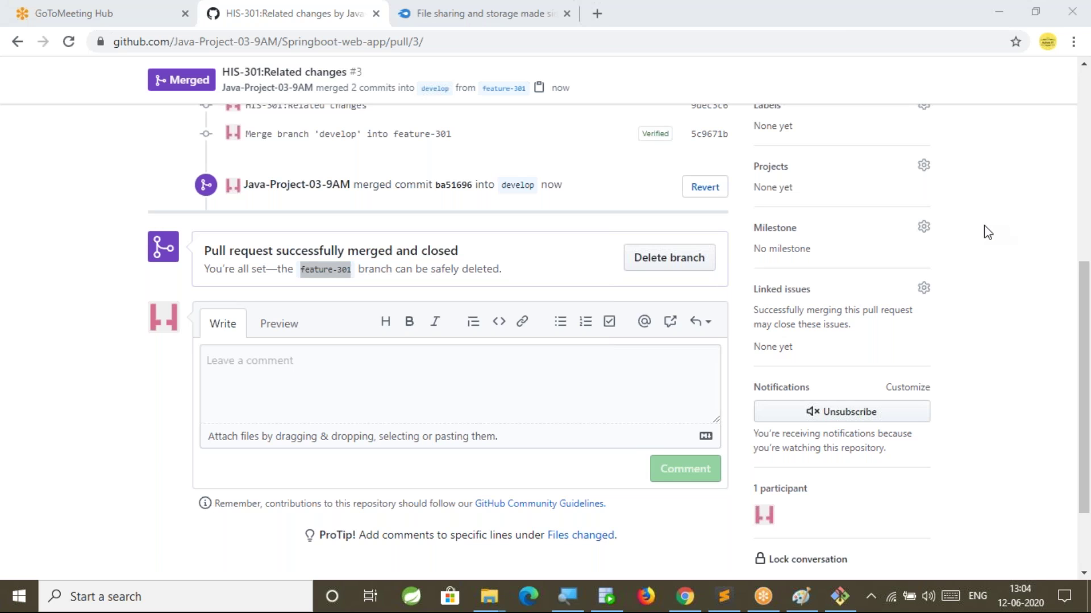
left_click(93, 397)
left_click(665, 258)
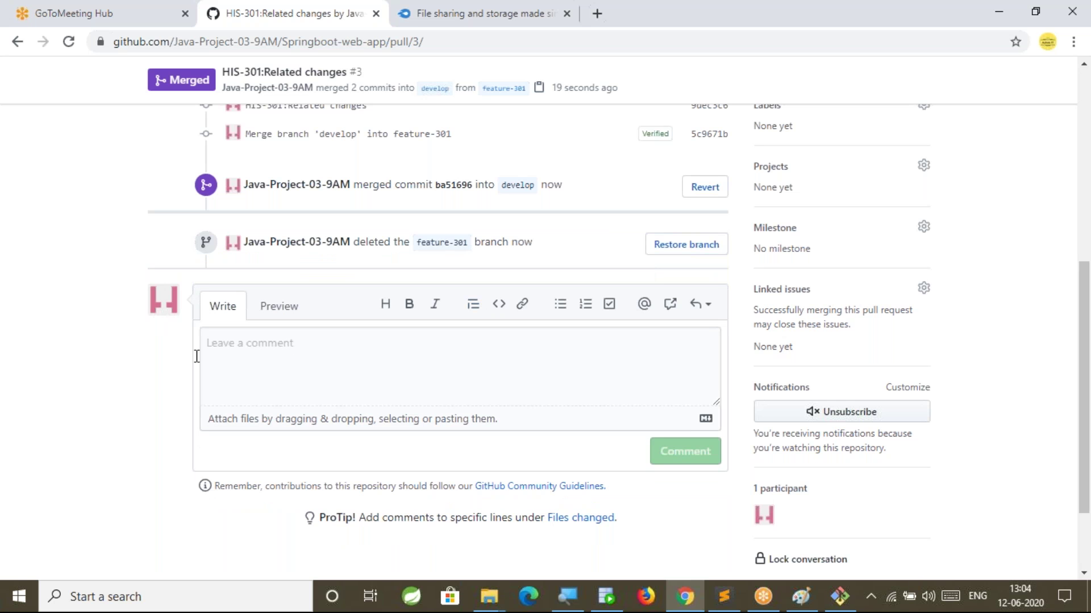
Return to the Springboot-web-app repository home page.
scroll(108, 393, "up", 4)
scroll(107, 394, "up", 3)
left_click(340, 166)
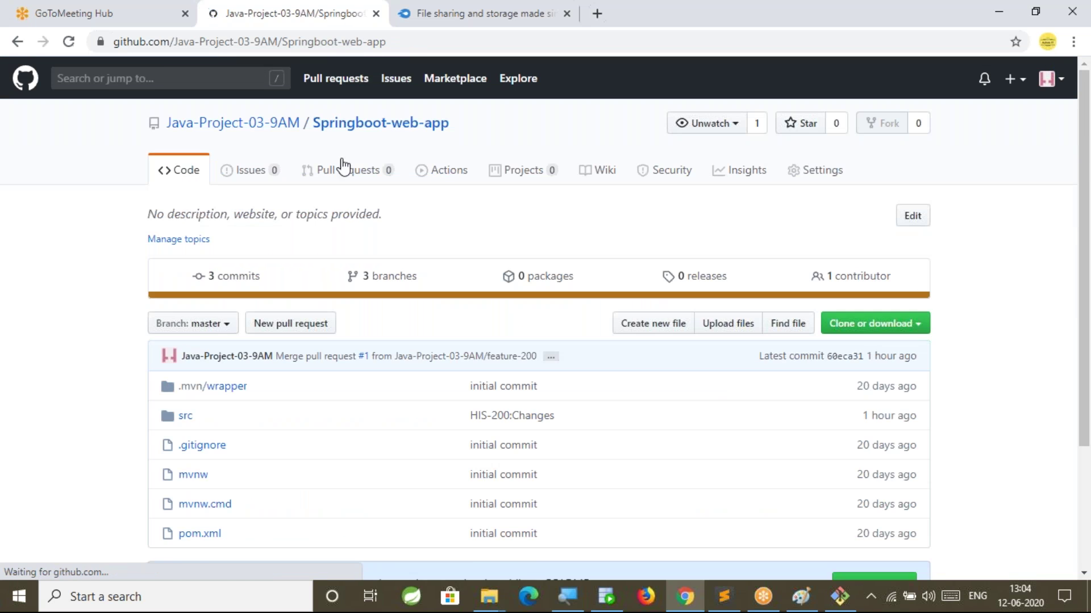
Switch the repository's branch selector to develop.
scroll(114, 442, "down", 2)
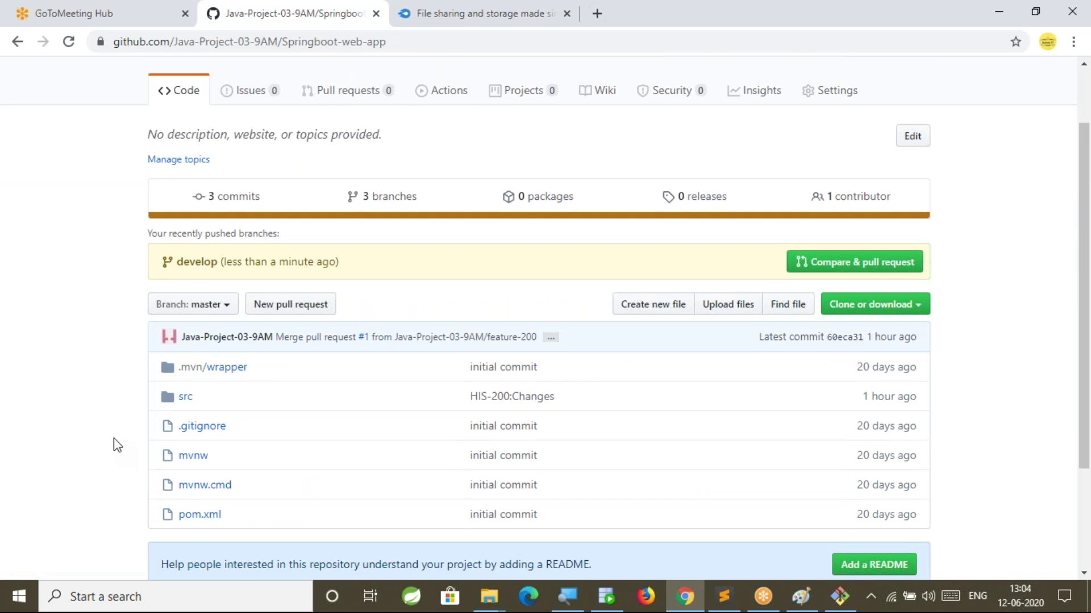
scroll(114, 437, "down", 1)
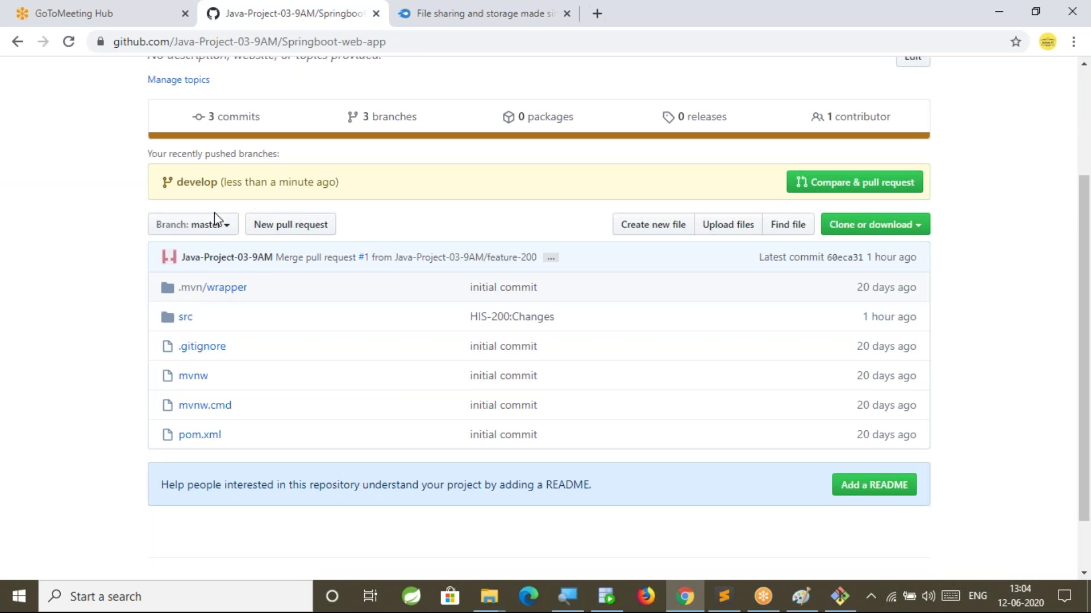
left_click(216, 223)
left_click(196, 372)
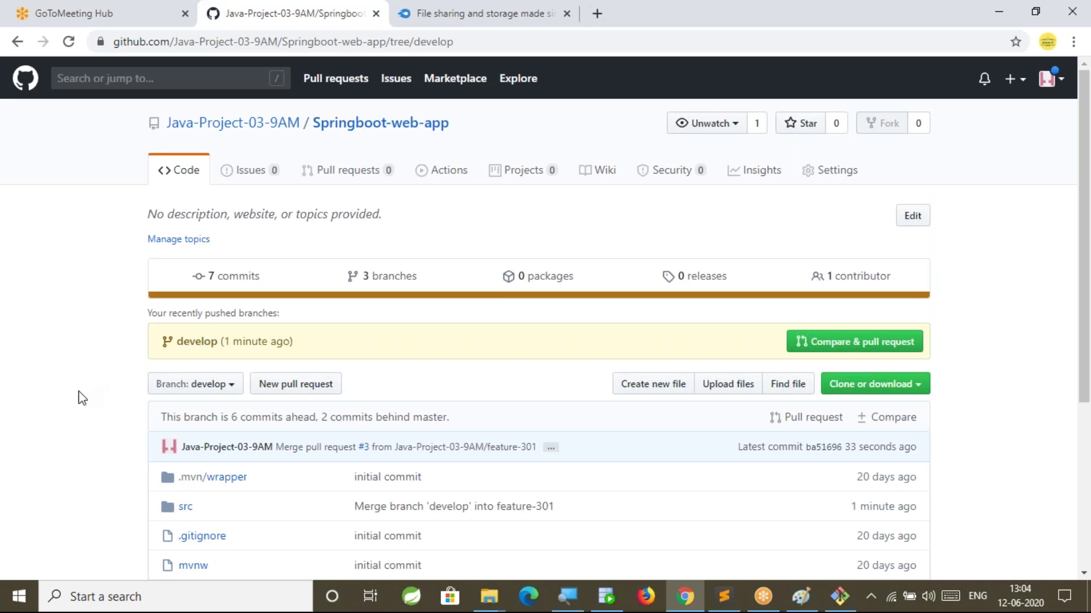
Open src/main/java/com/nit/SbWebAppApplication.java to check the merged cache and REST_URL fields.
scroll(216, 363, "down", 2)
scroll(149, 383, "down", 1)
left_click(186, 349)
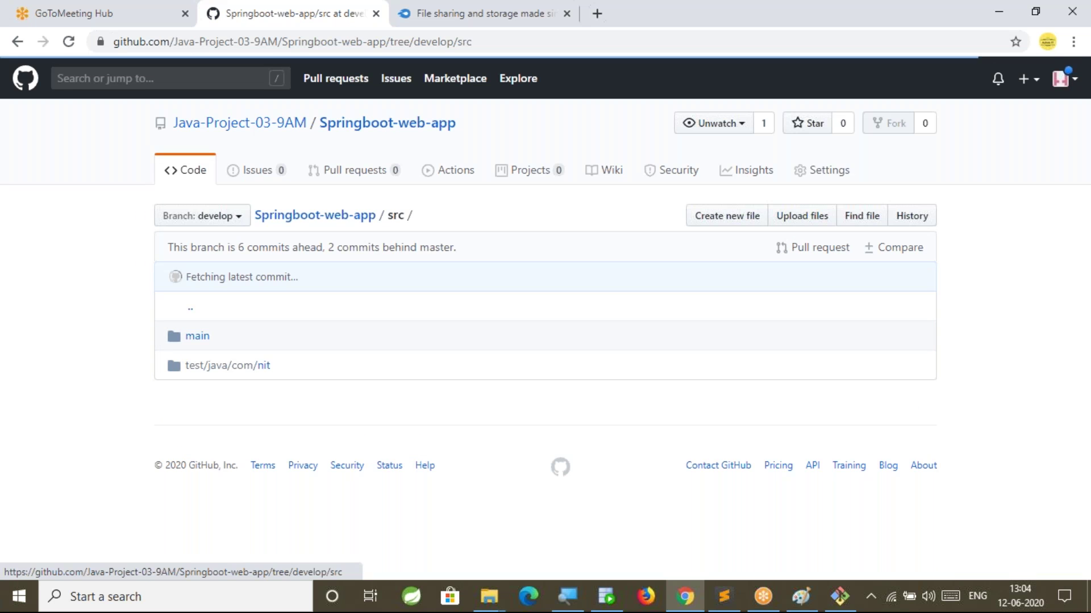
left_click(197, 336)
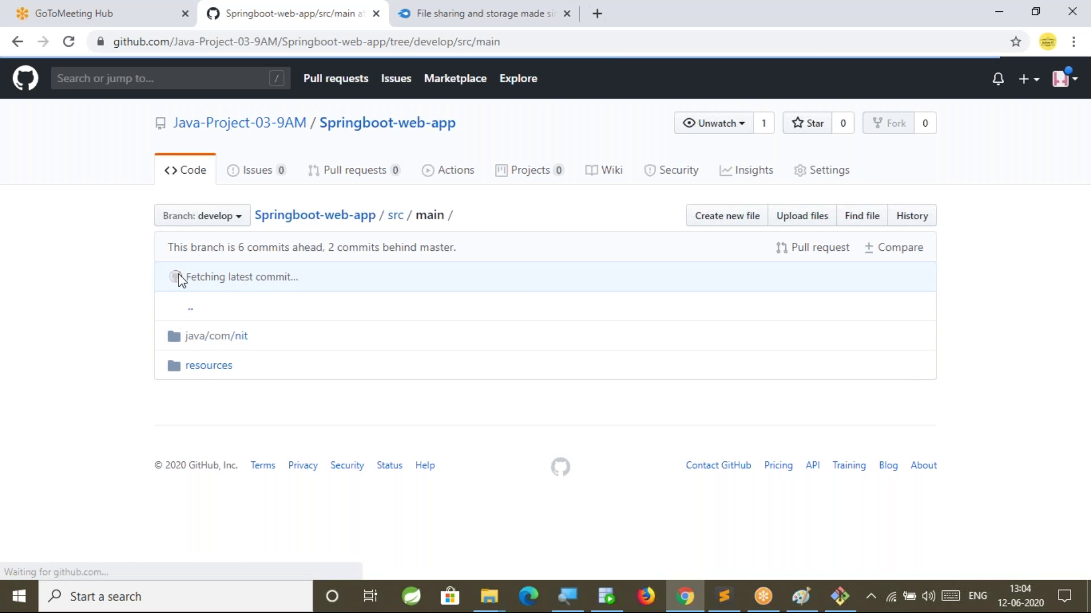
left_click(204, 337)
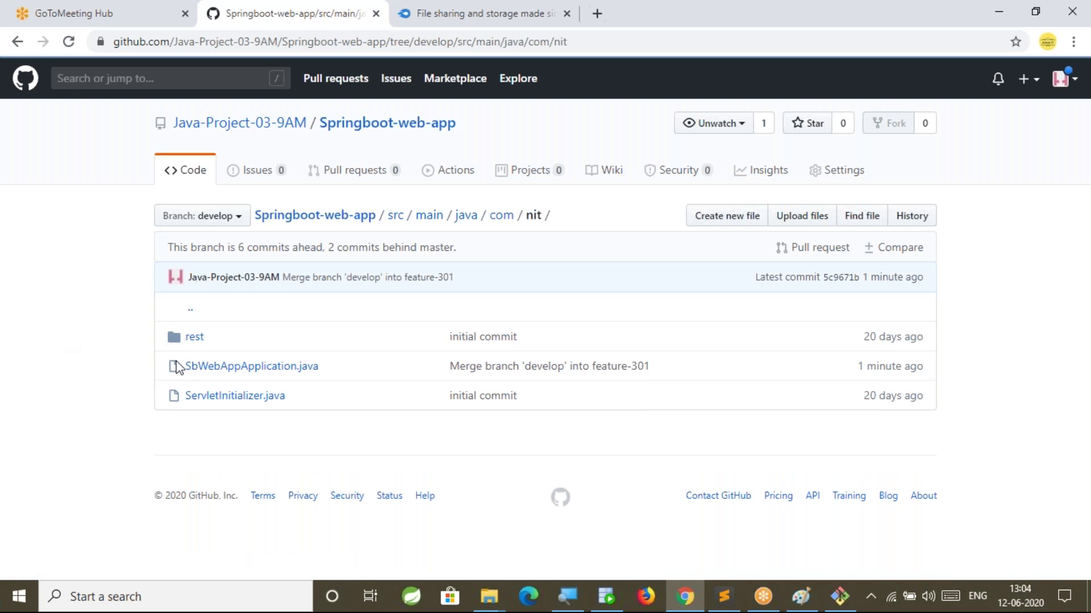
left_click(179, 367)
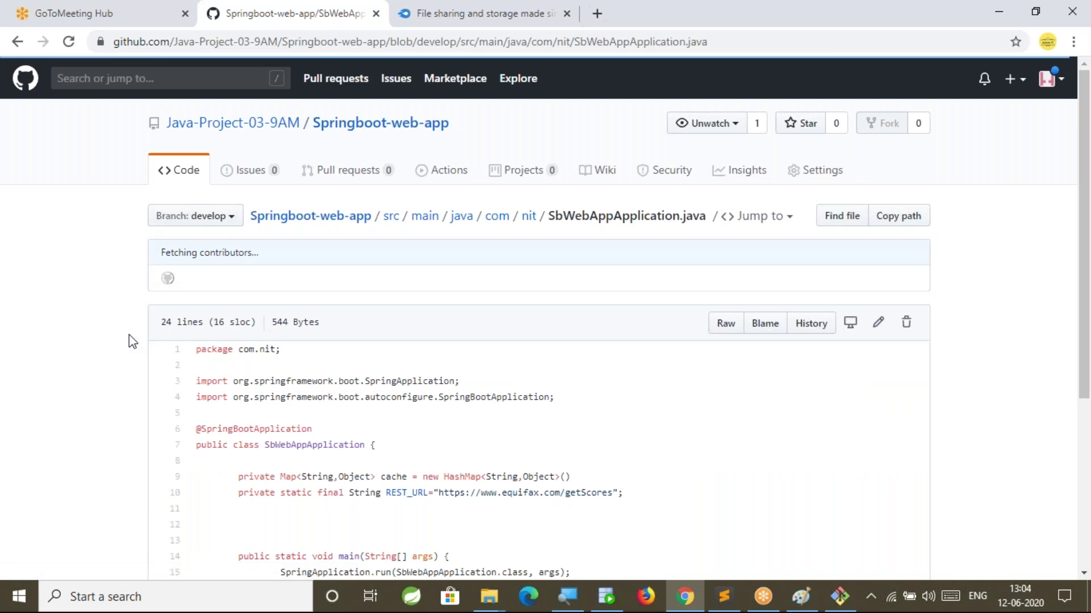
scroll(129, 335, "down", 3)
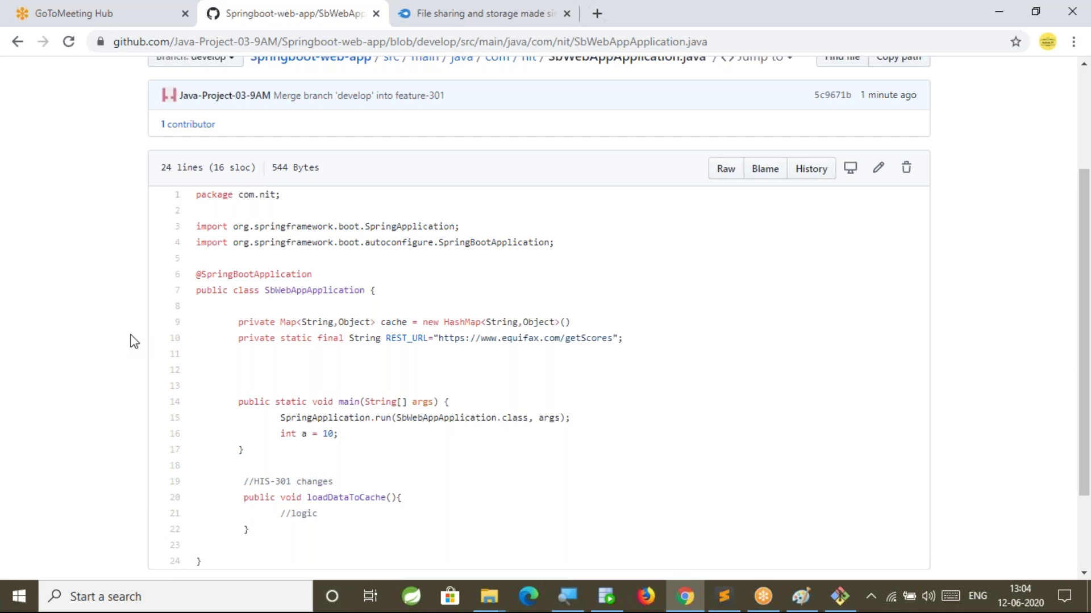